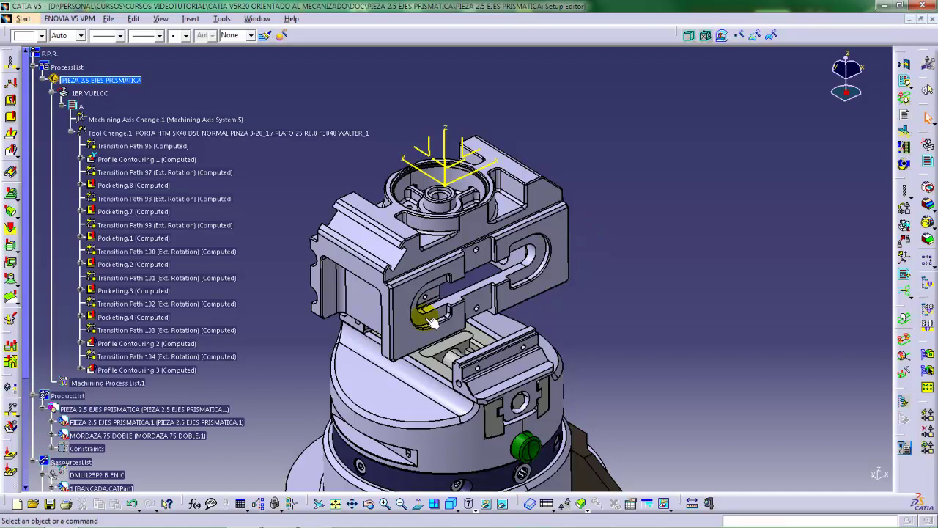
# Examine the prismatic part on its vise from several angles, including the side bosses, slots and upper circular pocket with central boss.
pyautogui.moveTo(407, 323); pyautogui.dragTo(428, 325, button='middle')
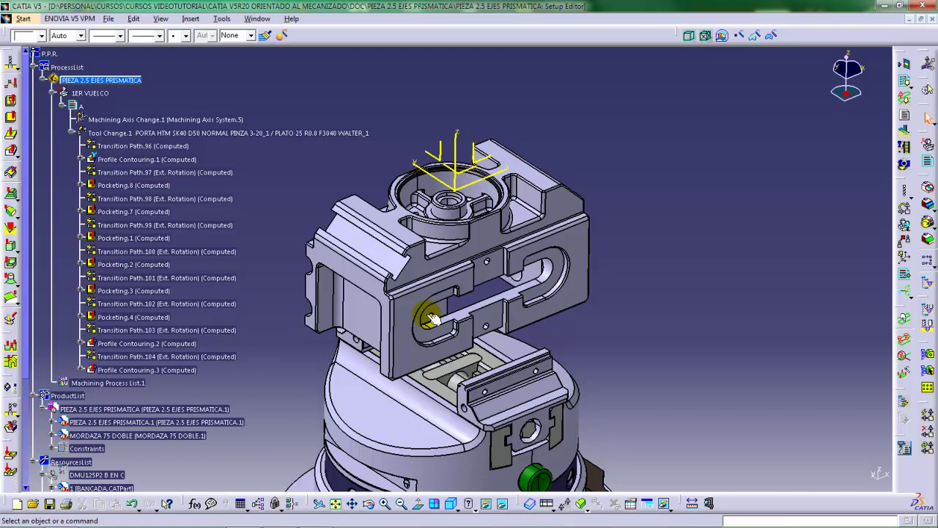
pyautogui.moveTo(534, 231); pyautogui.dragTo(501, 213, button='middle')
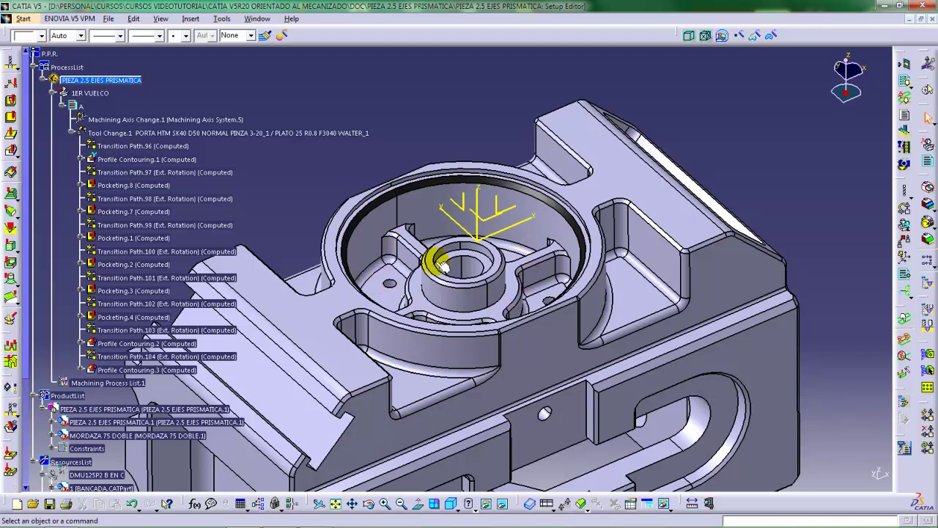
pyautogui.moveTo(440, 266)
pyautogui.mouseDown(button='middle')
pyautogui.moveTo(430, 257)
pyautogui.moveTo(431, 247)
pyautogui.moveTo(437, 253)
pyautogui.mouseUp(button='middle')
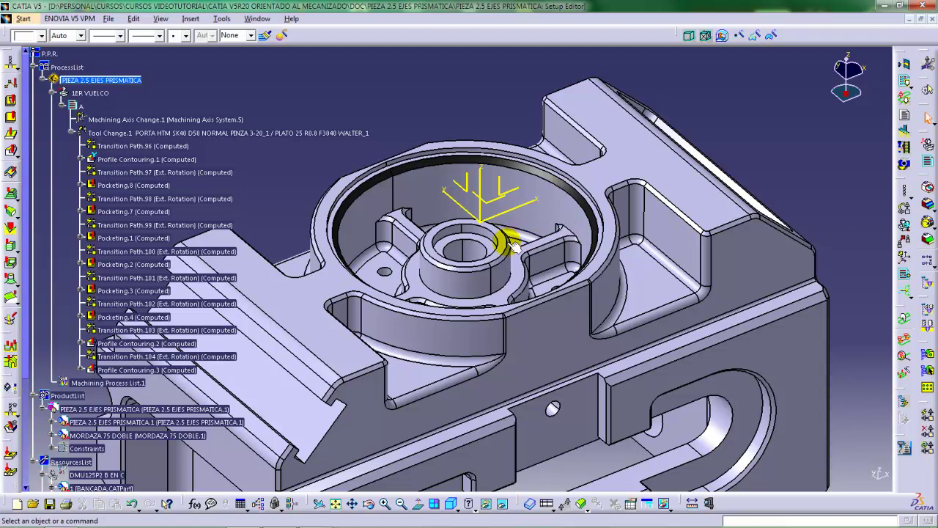
pyautogui.moveTo(506, 241); pyautogui.dragTo(525, 325, button='middle')
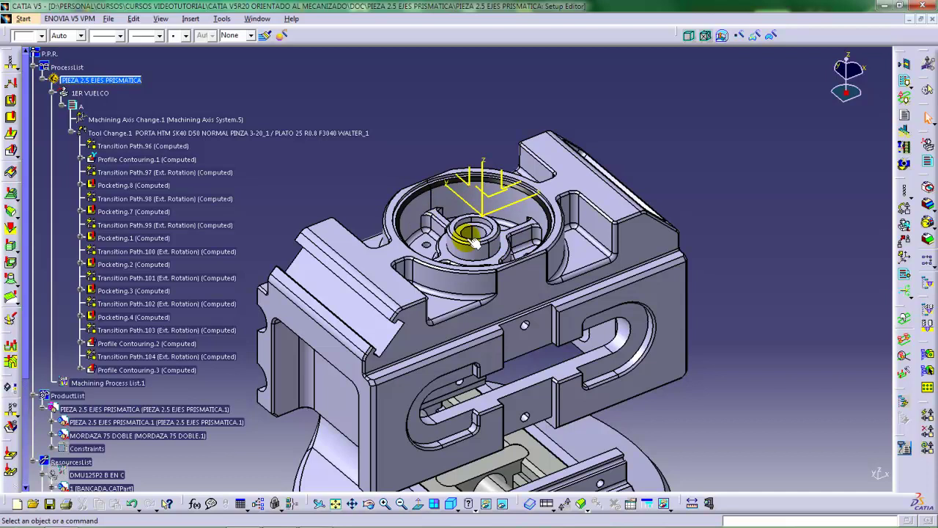
pyautogui.moveTo(472, 260); pyautogui.dragTo(490, 206, button='middle')
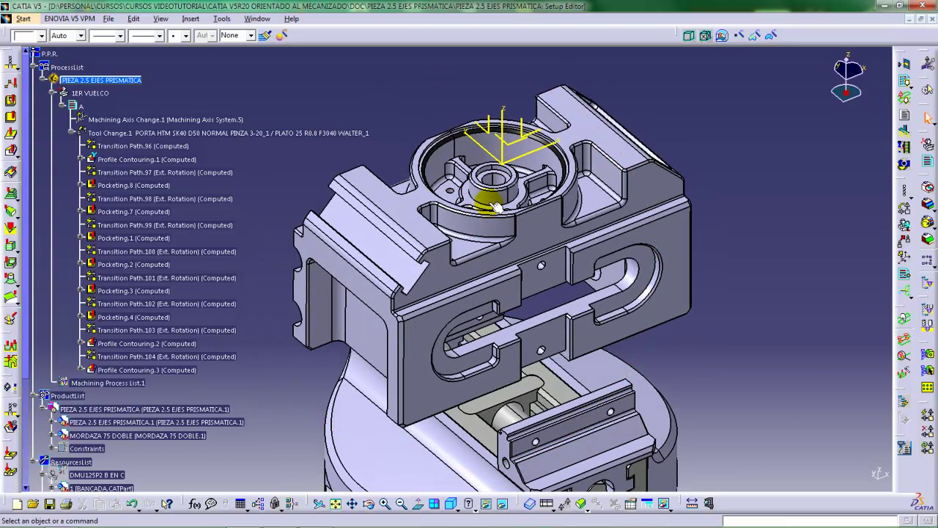
pyautogui.moveTo(433, 266)
pyautogui.mouseDown(button='middle')
pyautogui.moveTo(450, 238)
pyautogui.moveTo(488, 212)
pyautogui.moveTo(433, 256)
pyautogui.mouseUp(button='middle')
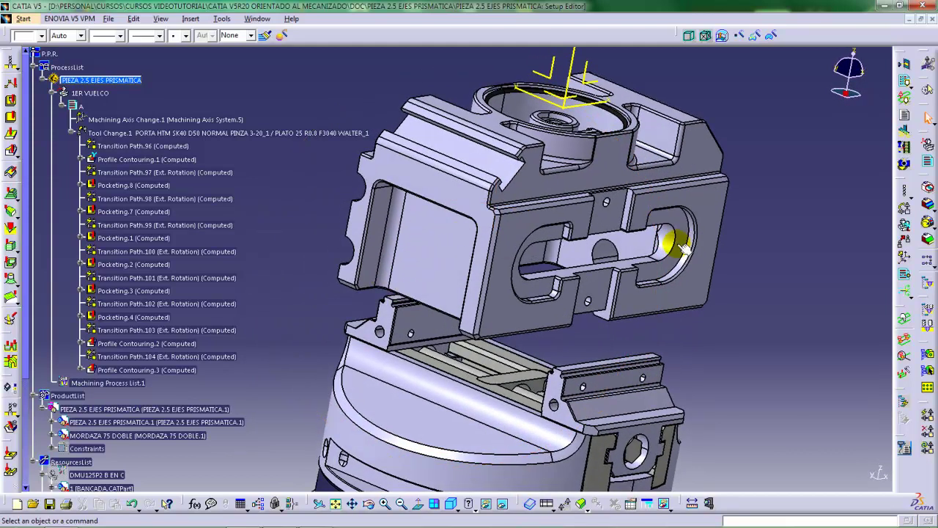
pyautogui.moveTo(609, 251); pyautogui.dragTo(496, 314, button='middle')
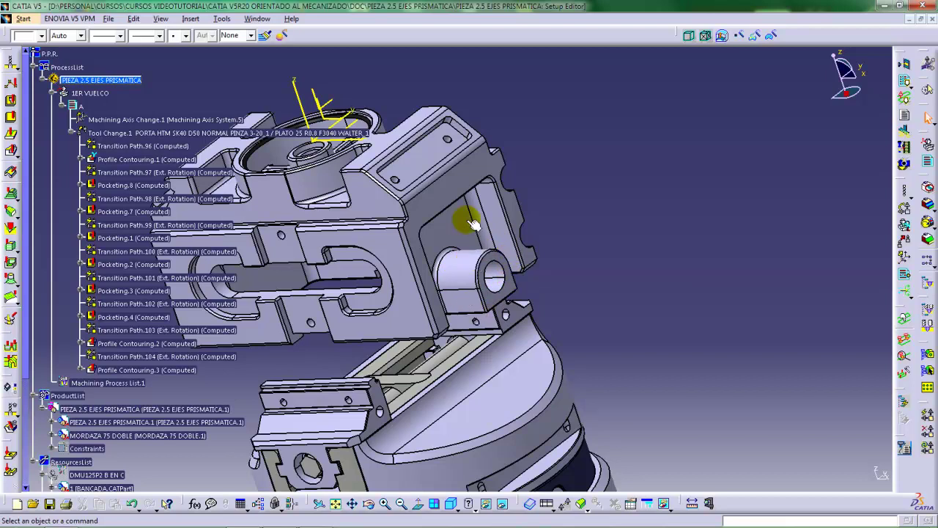
pyautogui.moveTo(497, 277)
pyautogui.mouseDown(button='middle')
pyautogui.moveTo(486, 287)
pyautogui.moveTo(453, 279)
pyautogui.moveTo(437, 286)
pyautogui.moveTo(429, 273)
pyautogui.moveTo(513, 280)
pyautogui.moveTo(503, 280)
pyautogui.mouseUp(button='middle')
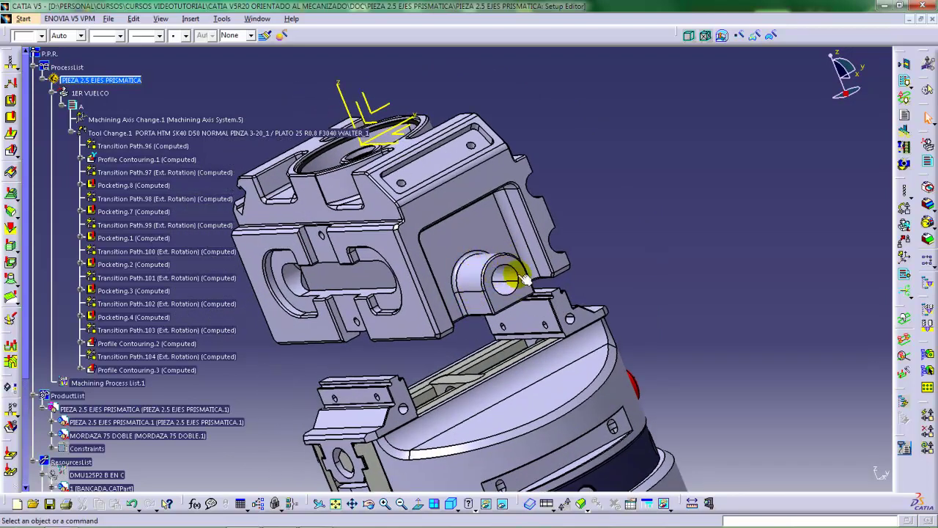
pyautogui.moveTo(475, 286)
pyautogui.mouseDown(button='middle')
pyautogui.moveTo(430, 234)
pyautogui.moveTo(549, 291)
pyautogui.moveTo(591, 254)
pyautogui.moveTo(550, 244)
pyautogui.moveTo(438, 259)
pyautogui.moveTo(476, 306)
pyautogui.moveTo(538, 293)
pyautogui.moveTo(444, 257)
pyautogui.moveTo(393, 287)
pyautogui.moveTo(389, 316)
pyautogui.moveTo(423, 321)
pyautogui.moveTo(432, 293)
pyautogui.moveTo(404, 305)
pyautogui.moveTo(426, 283)
pyautogui.moveTo(441, 303)
pyautogui.moveTo(445, 268)
pyautogui.moveTo(442, 314)
pyautogui.moveTo(450, 272)
pyautogui.moveTo(462, 273)
pyautogui.mouseUp(button='middle')
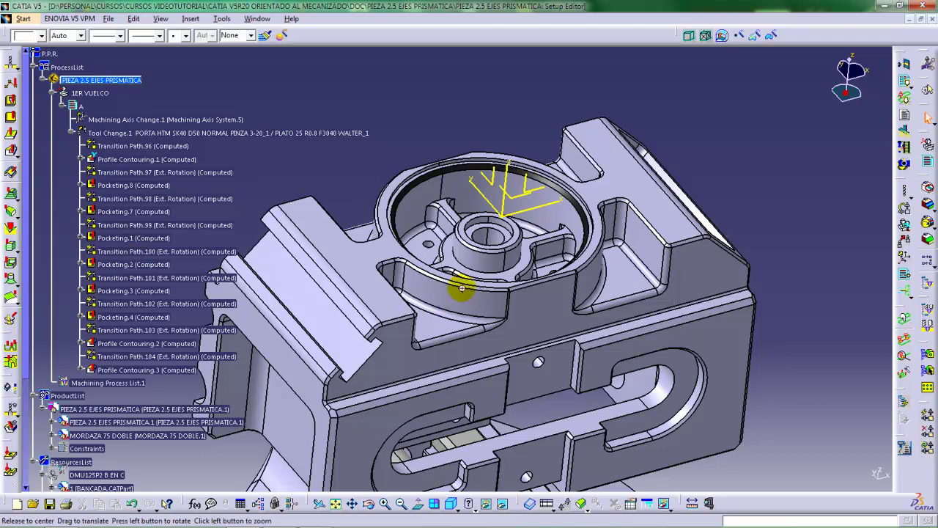
pyautogui.moveTo(457, 289)
pyautogui.mouseDown(button='middle')
pyautogui.moveTo(462, 312)
pyautogui.moveTo(465, 273)
pyautogui.moveTo(472, 282)
pyautogui.mouseUp(button='middle')
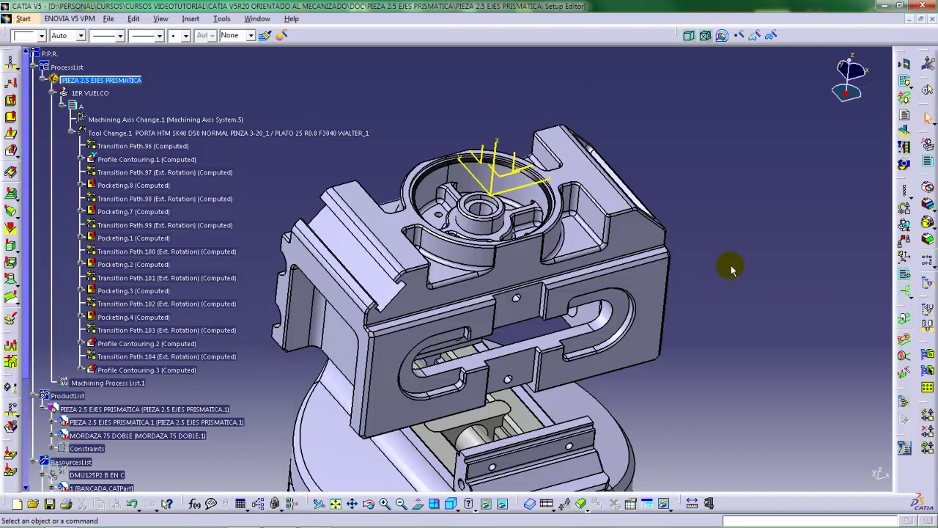
pyautogui.moveTo(485, 327)
pyautogui.mouseDown(button='middle')
pyautogui.moveTo(477, 351)
pyautogui.moveTo(477, 341)
pyautogui.mouseUp(button='middle')
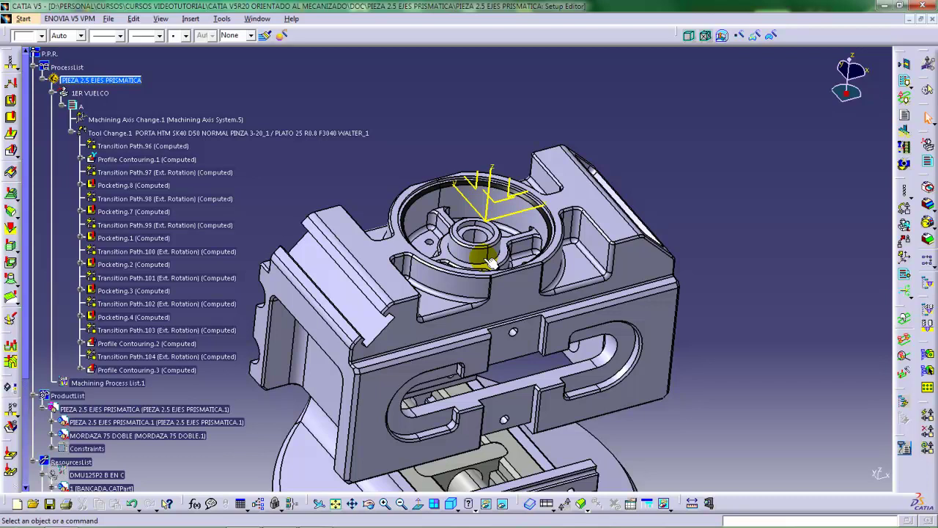
pyautogui.moveTo(480, 264); pyautogui.dragTo(444, 258, button='middle')
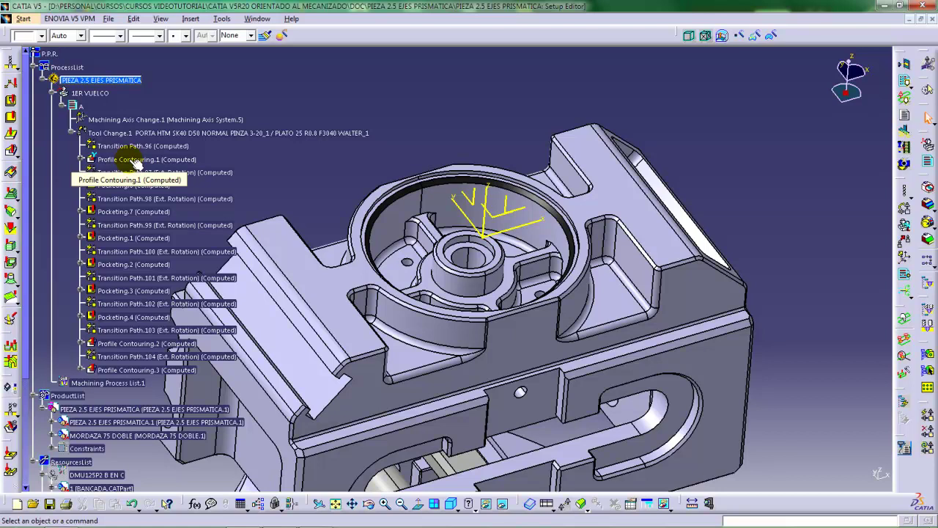
# Insert a Pocketing operation after Profile Contouring.1 and review its tool and its feeds and speeds.
pyautogui.click(138, 161)
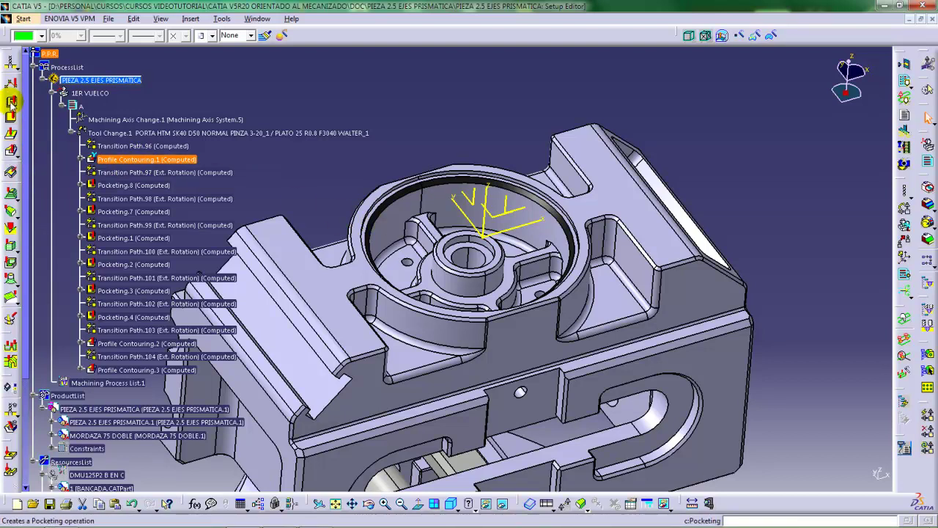
pyautogui.click(11, 102)
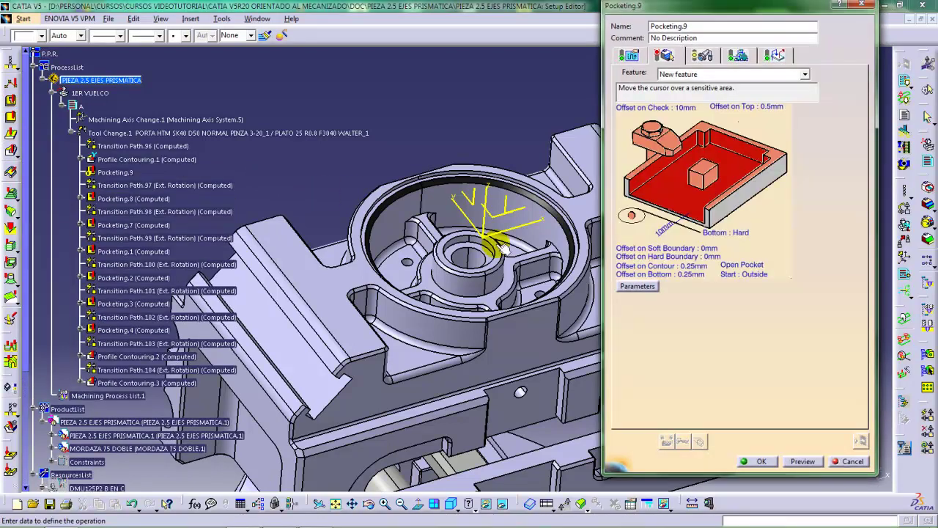
pyautogui.moveTo(503, 250); pyautogui.dragTo(462, 249, button='middle')
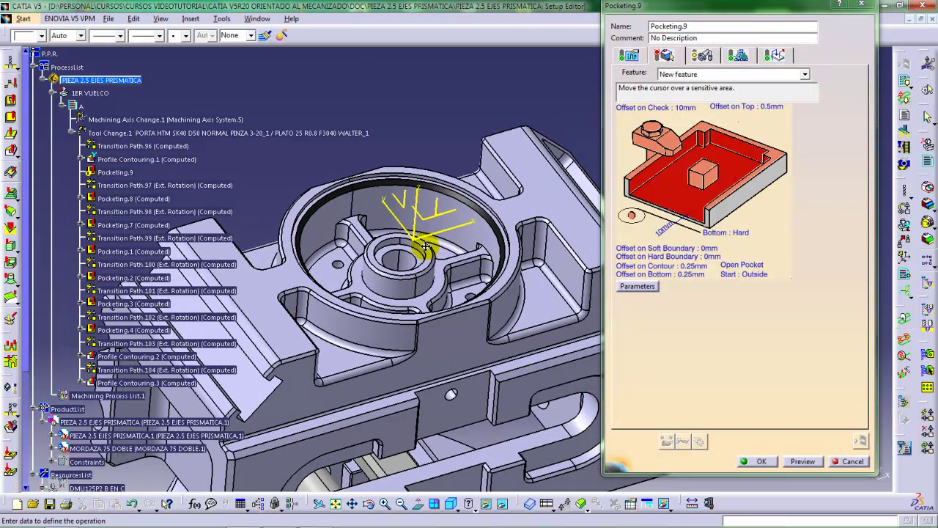
pyautogui.click(701, 55)
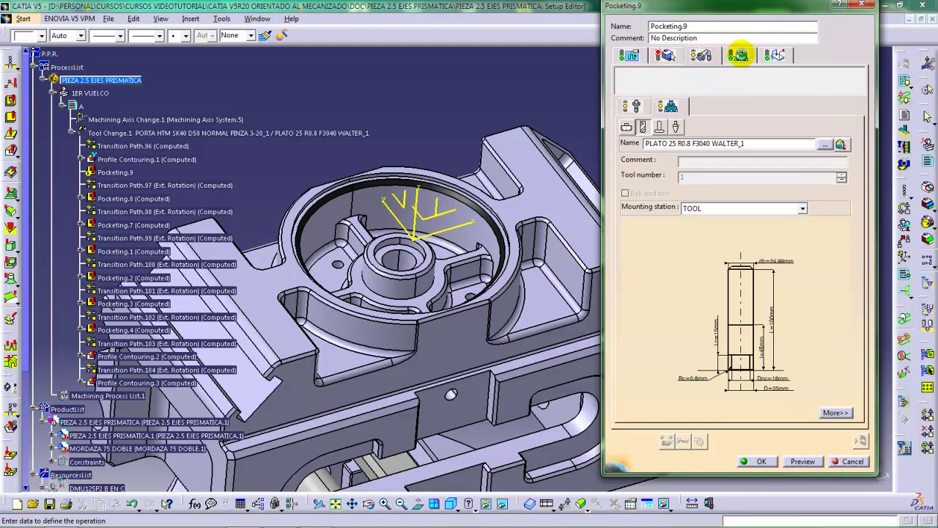
pyautogui.click(739, 55)
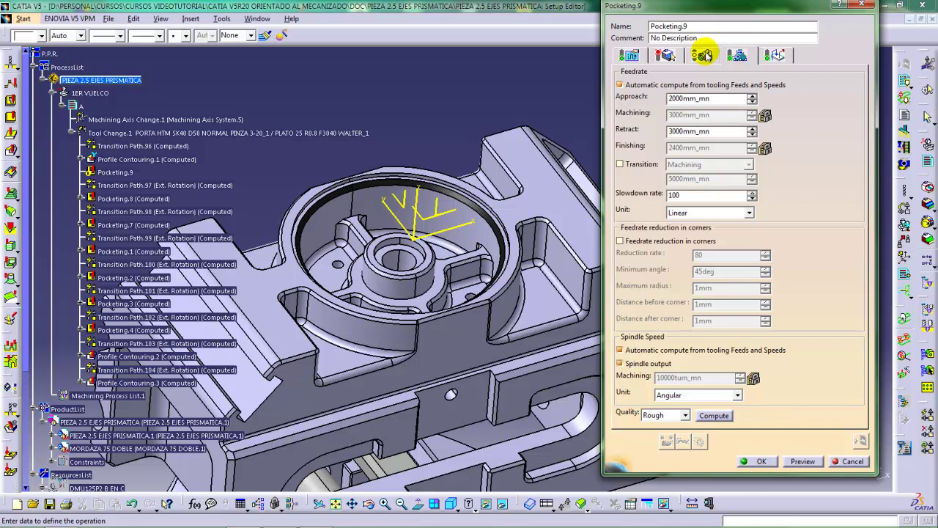
pyautogui.click(666, 57)
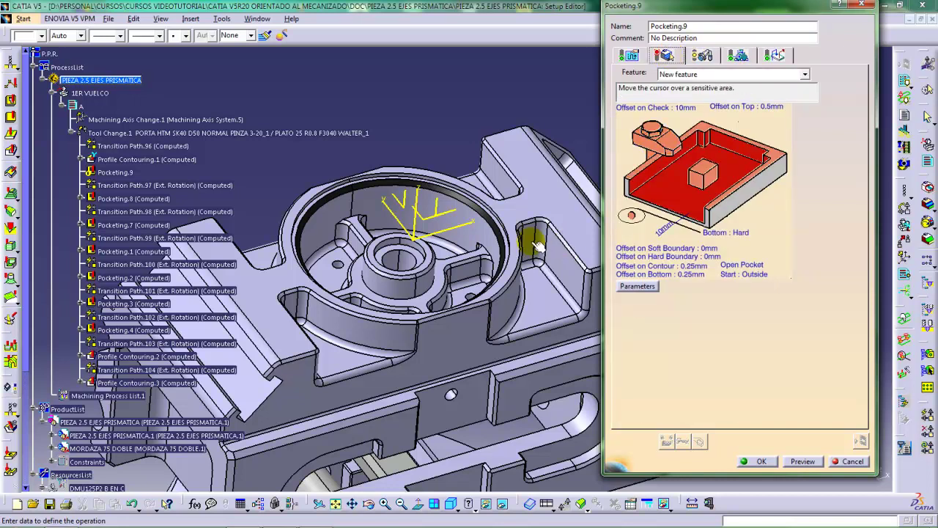
# Change the new pocketing operation's style from open to closed pocket.
pyautogui.moveTo(441, 273); pyautogui.dragTo(468, 278, button='middle')
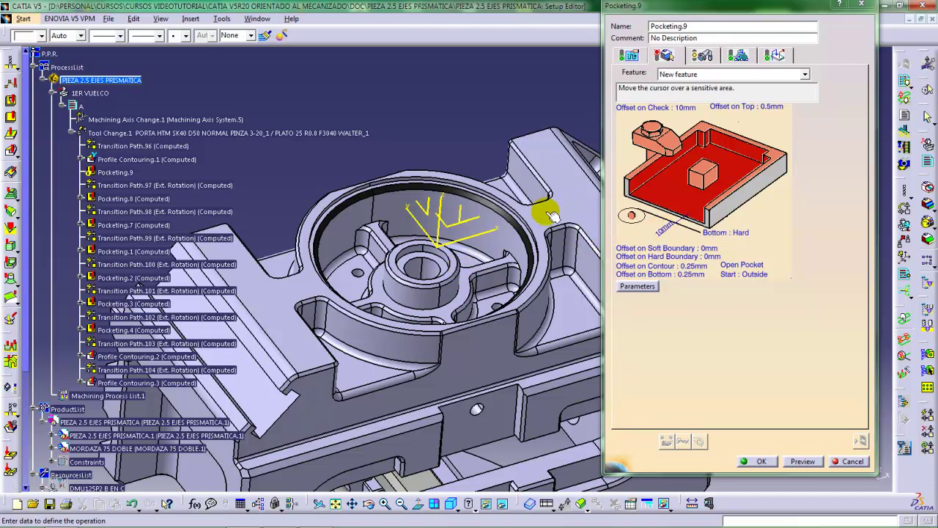
pyautogui.moveTo(522, 209)
pyautogui.mouseDown(button='middle')
pyautogui.moveTo(502, 212)
pyautogui.moveTo(503, 223)
pyautogui.moveTo(505, 211)
pyautogui.moveTo(513, 222)
pyautogui.mouseUp(button='middle')
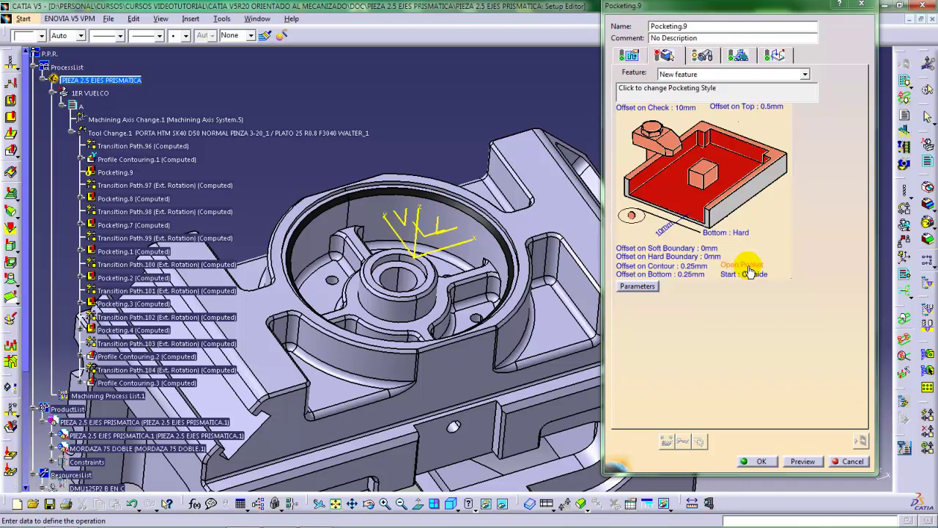
pyautogui.click(746, 267)
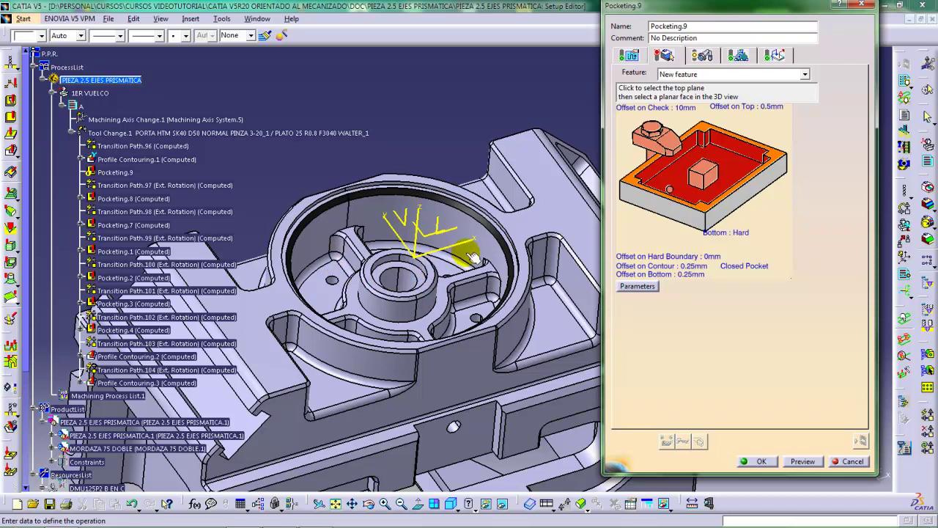
# Define the pocket bottom with the flat annular face on top of the central boss.
pyautogui.moveTo(469, 252); pyautogui.dragTo(426, 253, button='middle')
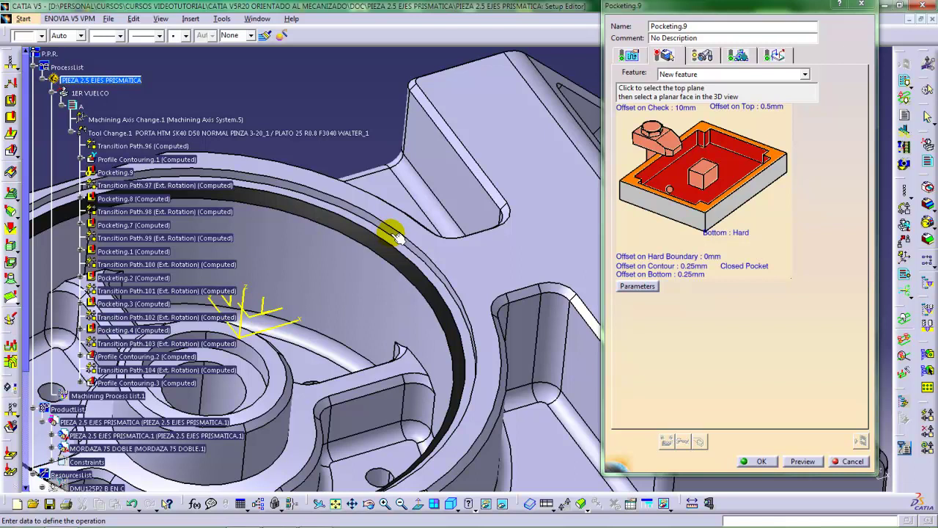
pyautogui.moveTo(388, 230); pyautogui.dragTo(478, 190, button='middle')
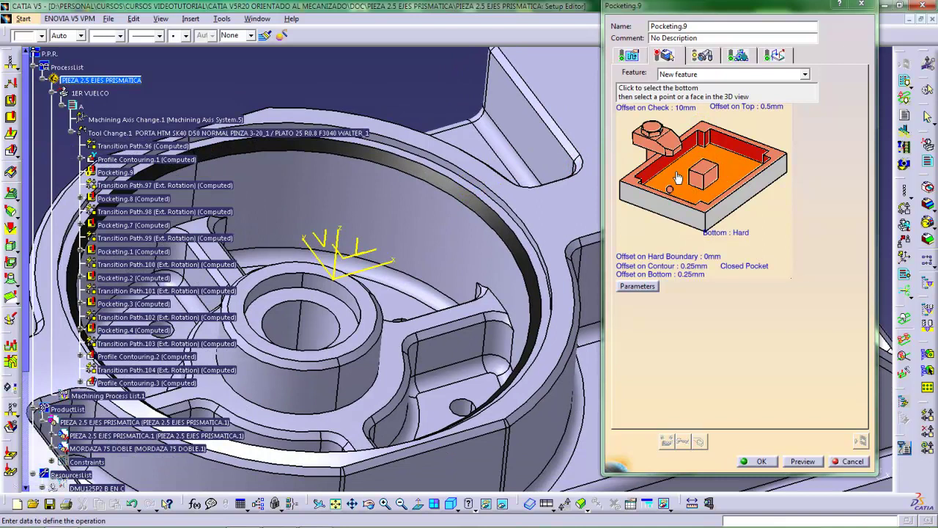
pyautogui.click(679, 178)
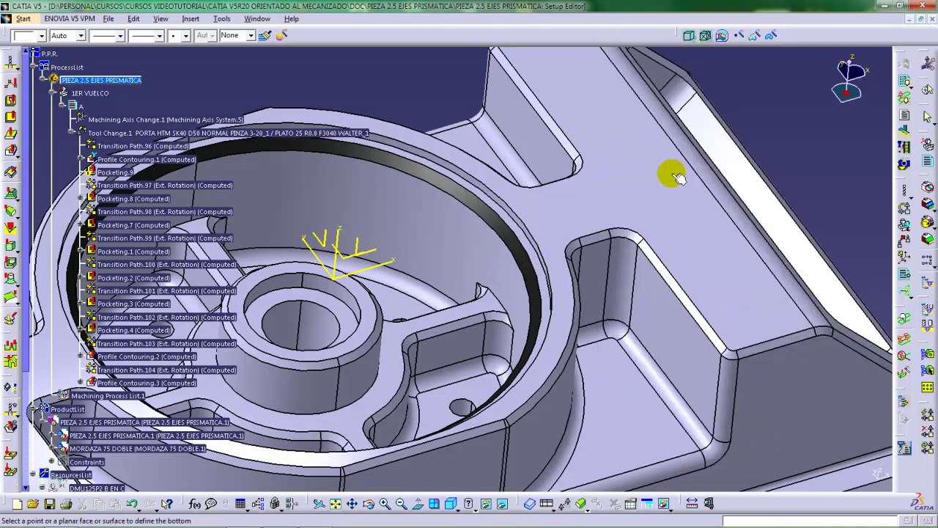
pyautogui.click(373, 325)
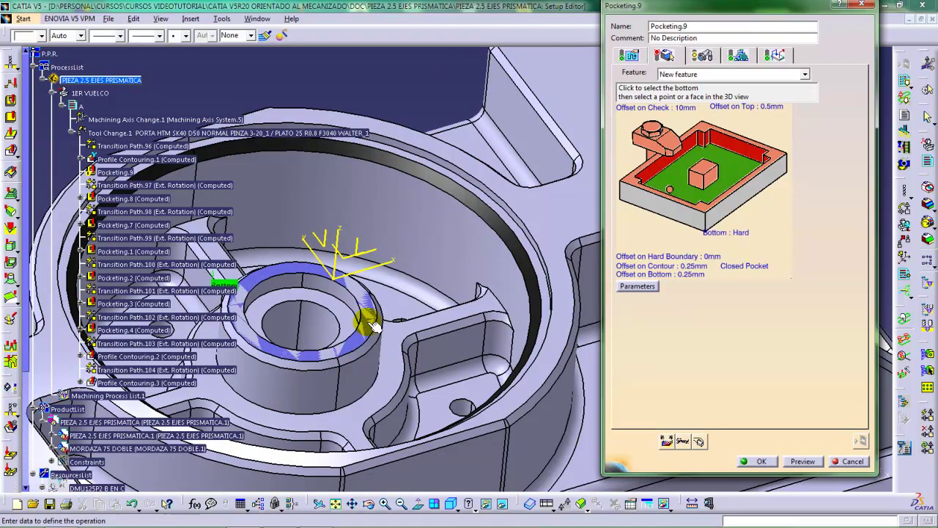
# Define the pocket contour with the circular inner edge of the large ring, and its top plane with the part's upper planar face.
pyautogui.click(720, 145)
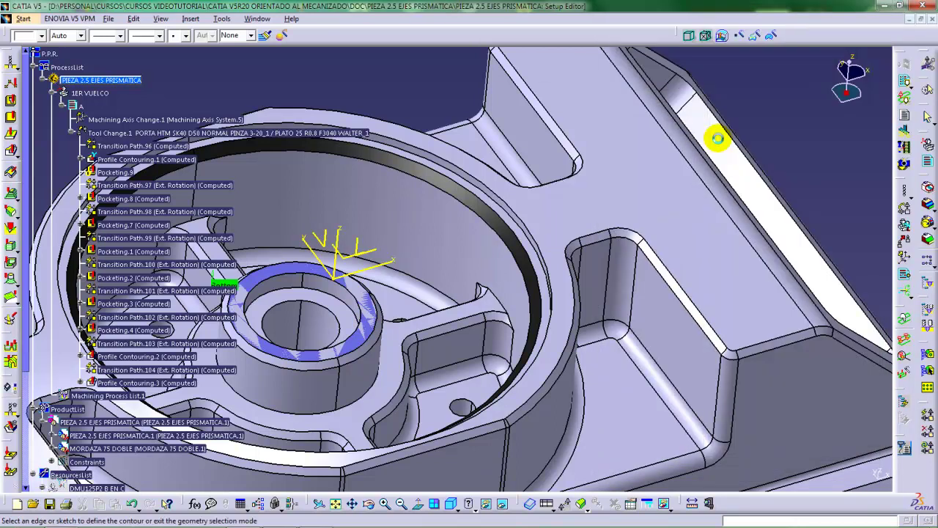
pyautogui.click(470, 207)
pyautogui.moveTo(369, 220); pyautogui.dragTo(418, 230, button='middle')
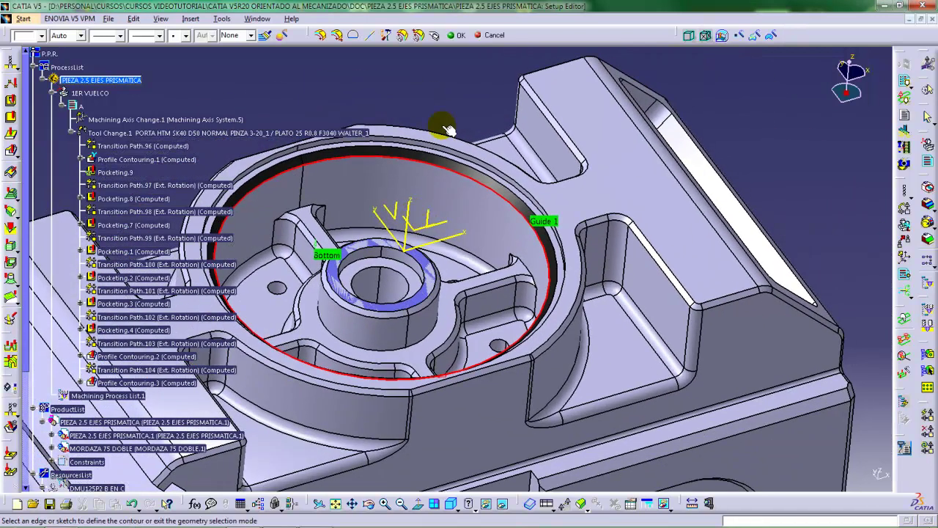
pyautogui.doubleClick(449, 86)
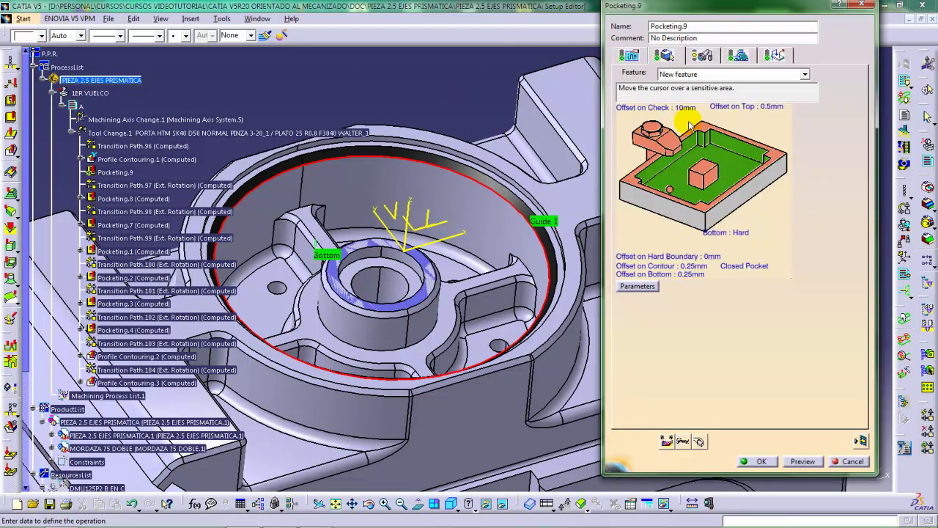
pyautogui.click(704, 129)
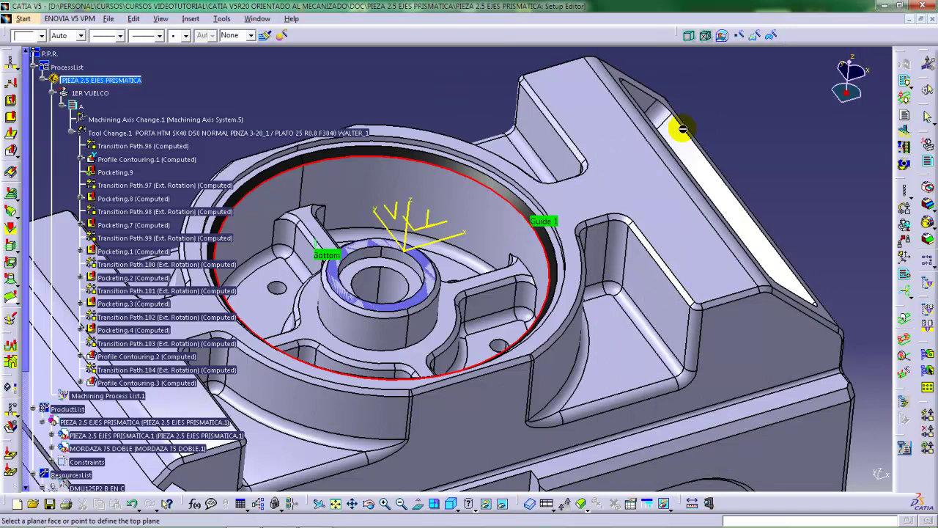
pyautogui.click(546, 190)
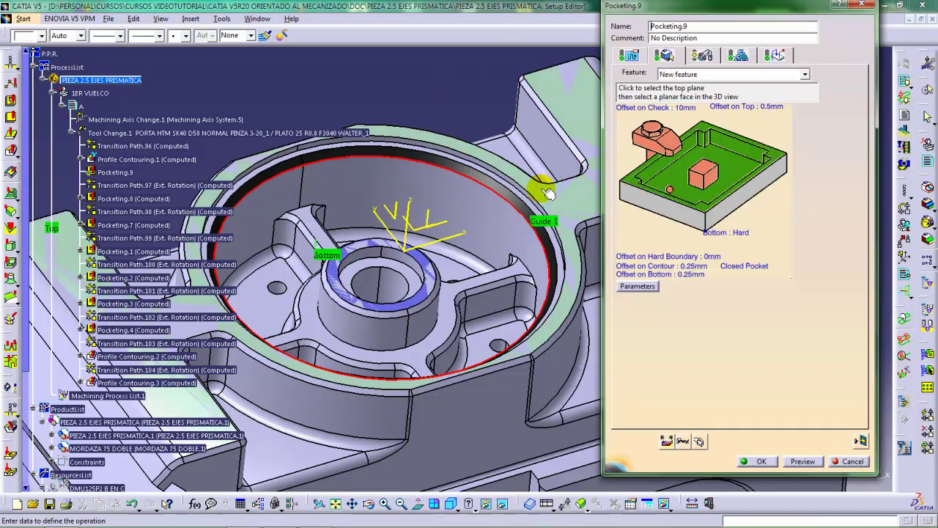
# Set the offset on top of the pocket to 0 mm.
pyautogui.moveTo(540, 185); pyautogui.dragTo(512, 192, button='middle')
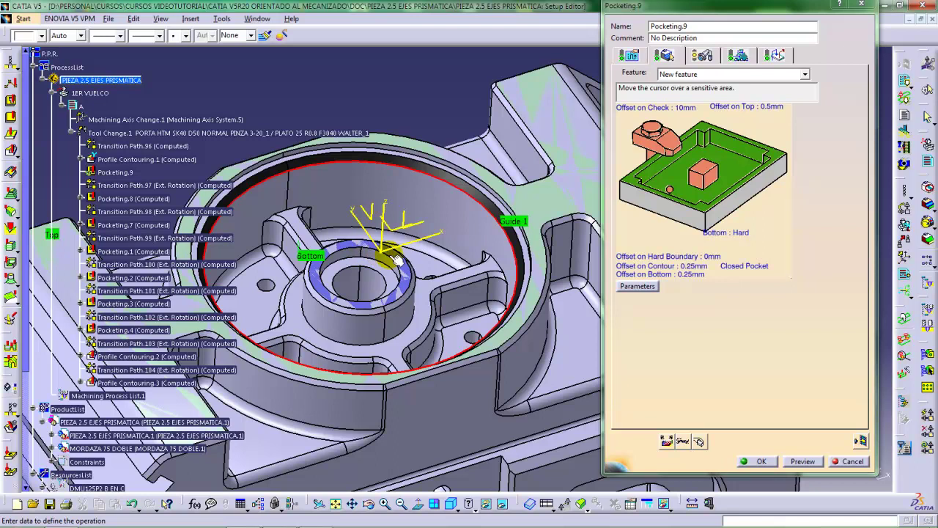
pyautogui.moveTo(410, 242); pyautogui.dragTo(423, 227, button='middle')
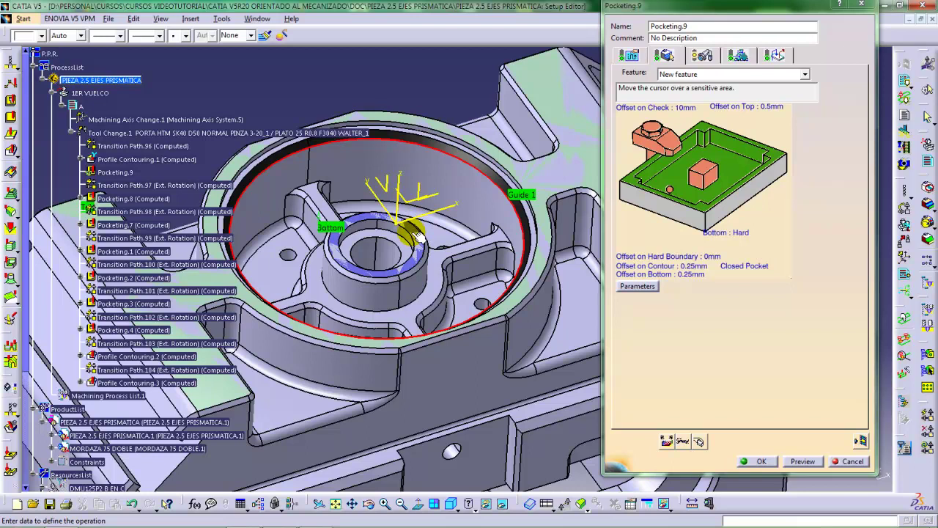
pyautogui.moveTo(455, 223); pyautogui.dragTo(476, 377, button='middle')
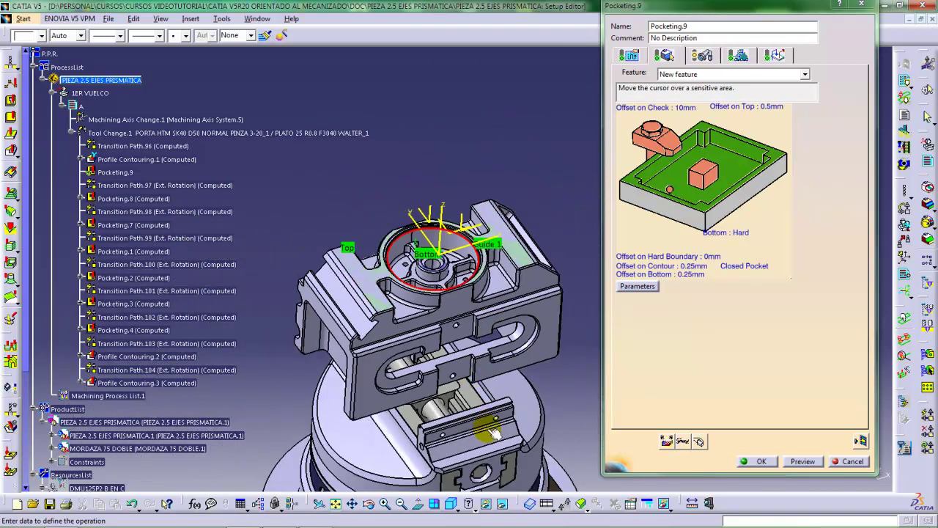
pyautogui.moveTo(424, 282); pyautogui.dragTo(484, 226, button='middle')
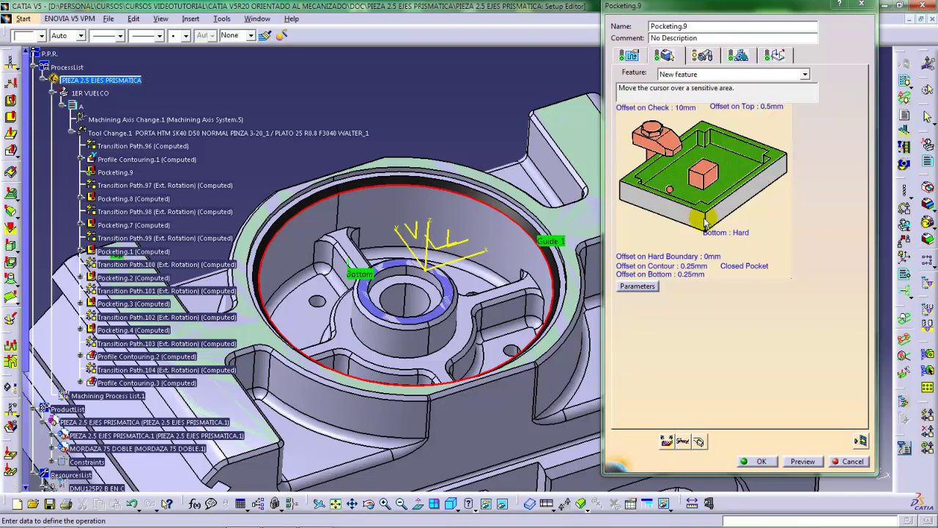
pyautogui.doubleClick(770, 110)
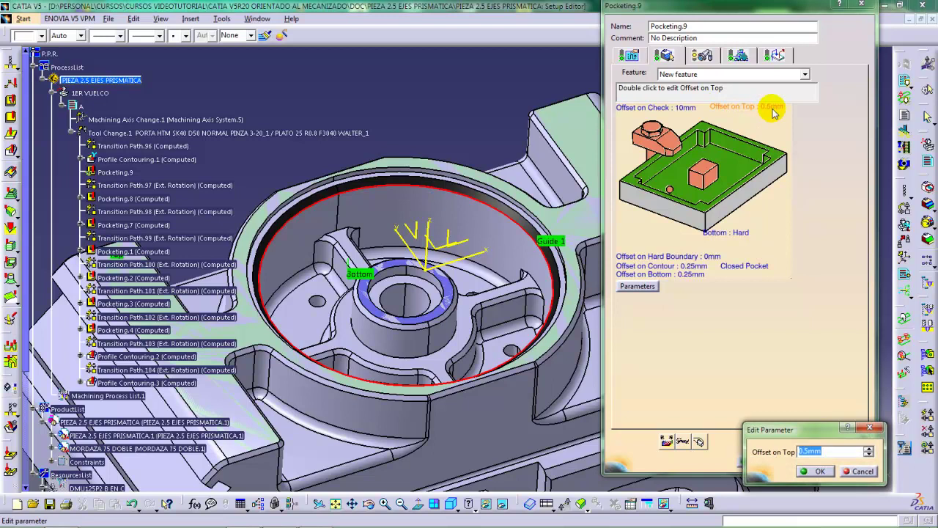
pyautogui.write('0')
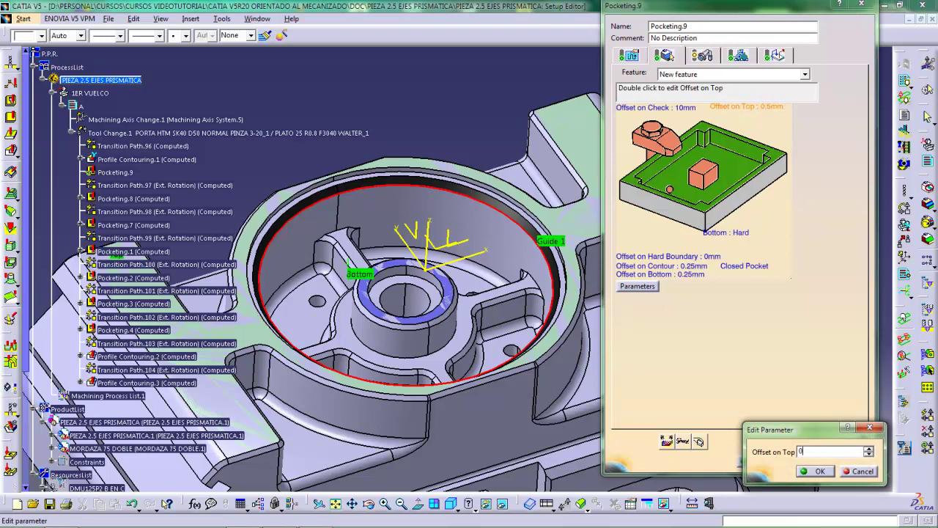
pyautogui.press('Return')
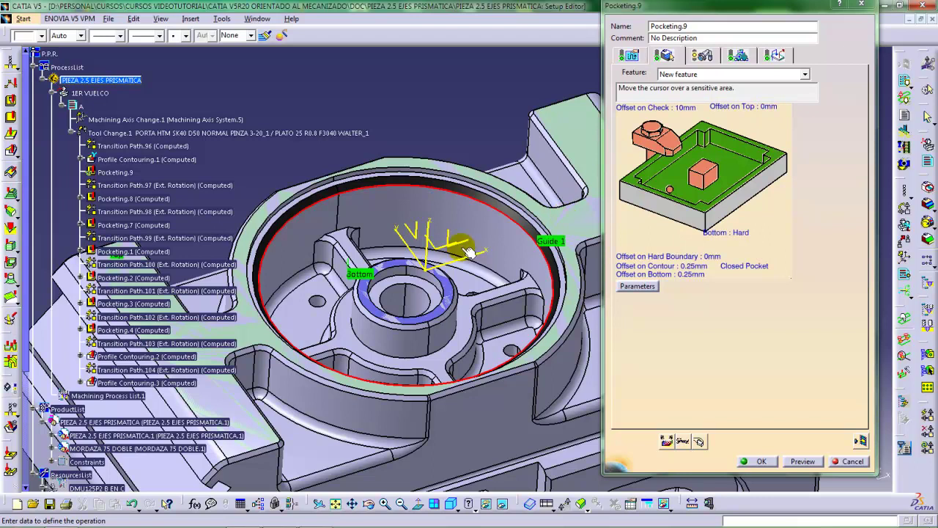
# Set both the offset on contour and the offset on bottom of the pocket to 0 mm.
pyautogui.moveTo(428, 253)
pyautogui.mouseDown(button='middle')
pyautogui.moveTo(419, 228)
pyautogui.moveTo(418, 244)
pyautogui.mouseUp(button='middle')
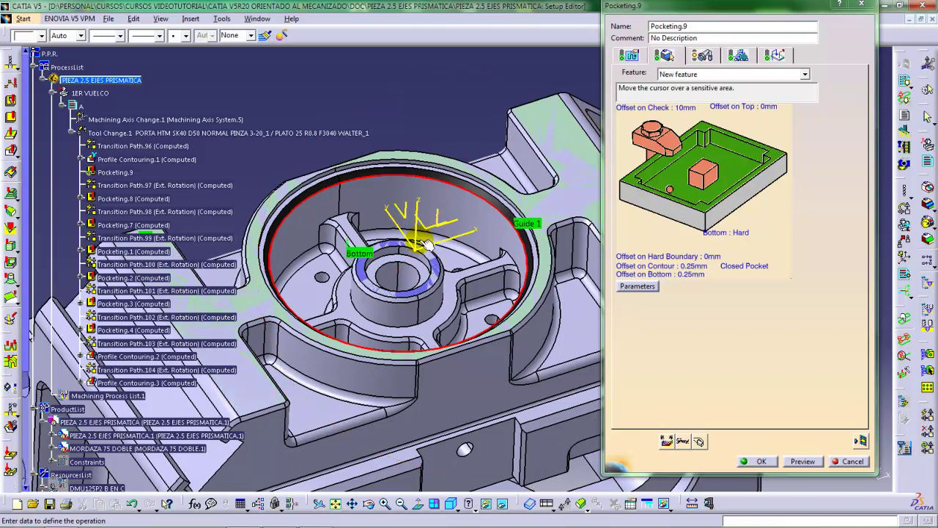
pyautogui.doubleClick(696, 273)
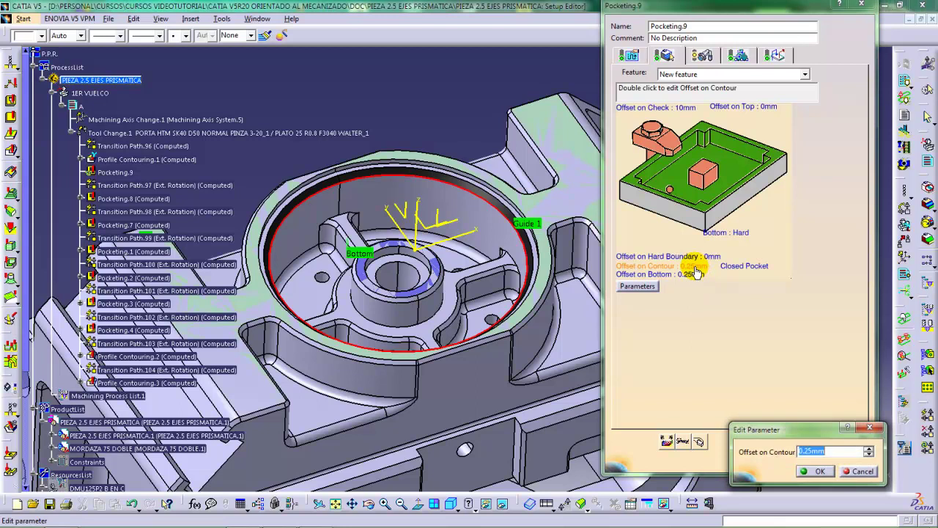
pyautogui.write('0')
pyautogui.press('Return')
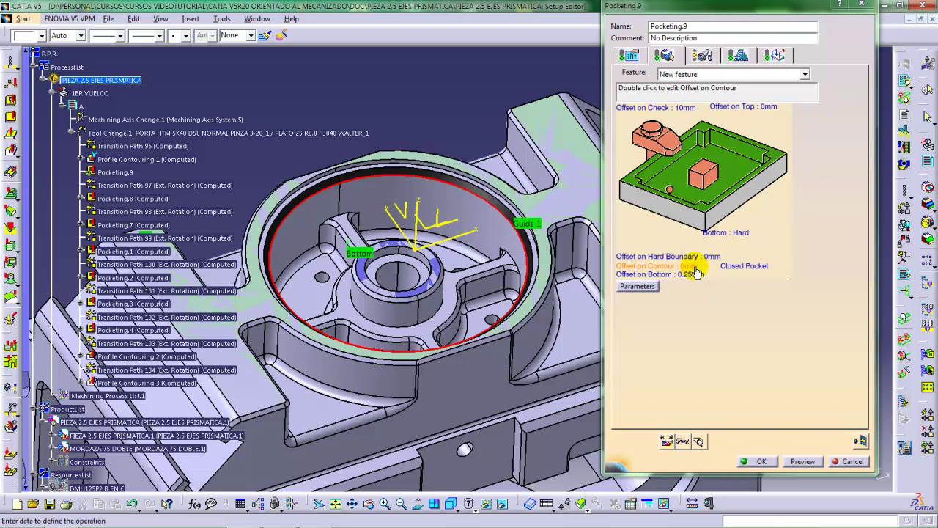
pyautogui.doubleClick(688, 275)
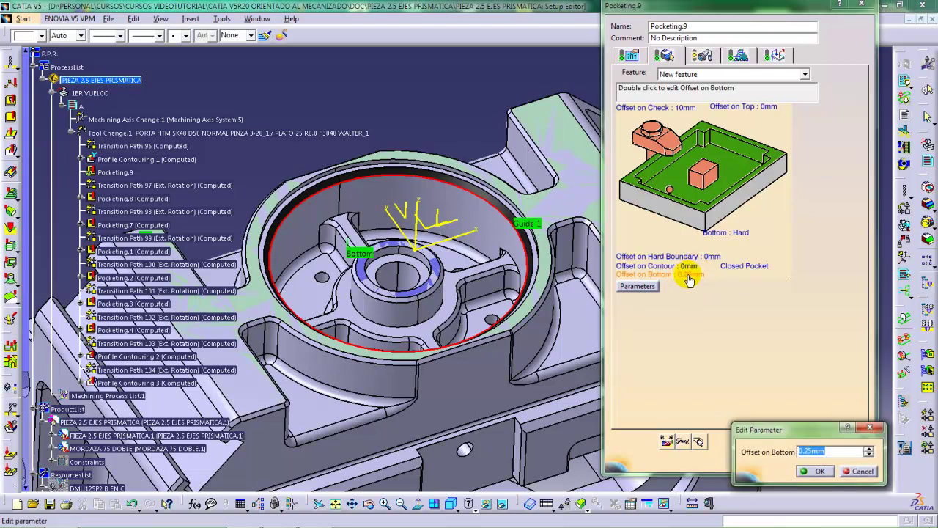
pyautogui.write('0mm')
pyautogui.press('Return')
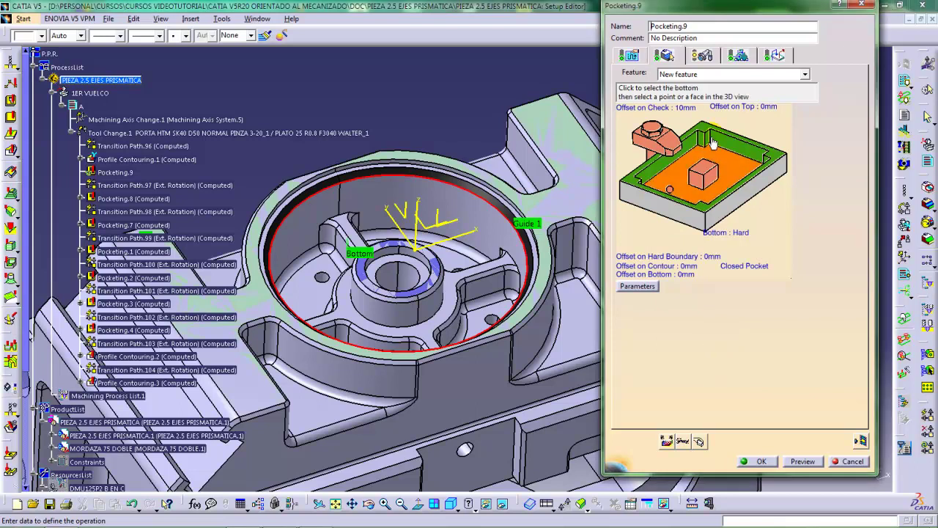
# Confirm the feature-defined tool axis of the pocketing operation and review its assigned tool.
pyautogui.click(629, 56)
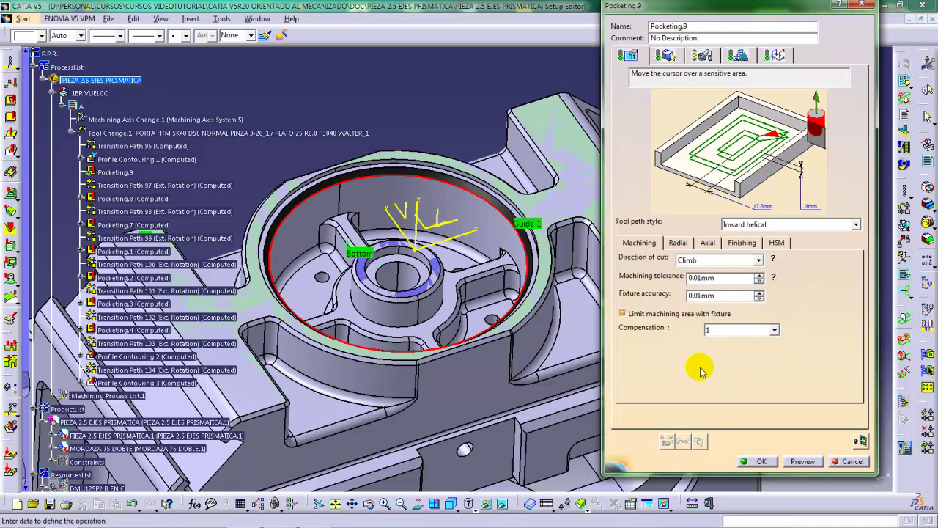
pyautogui.click(817, 101)
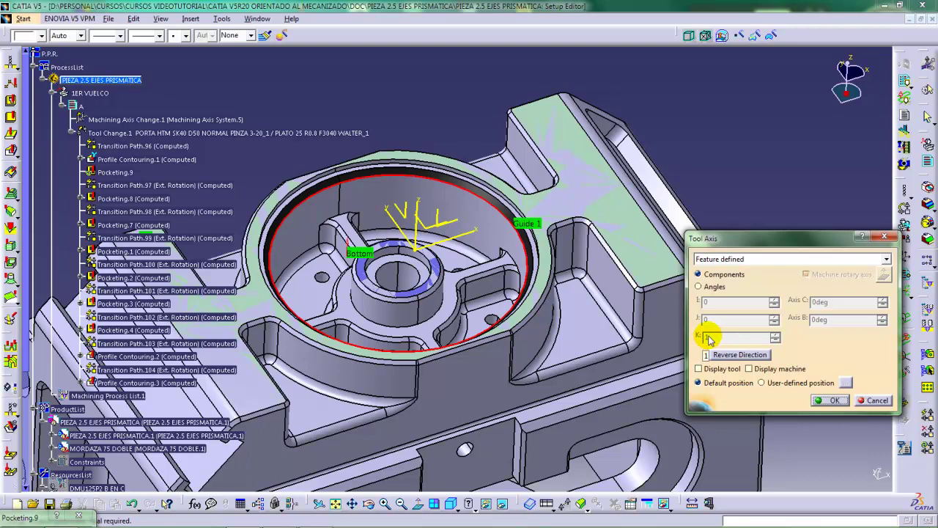
pyautogui.click(825, 401)
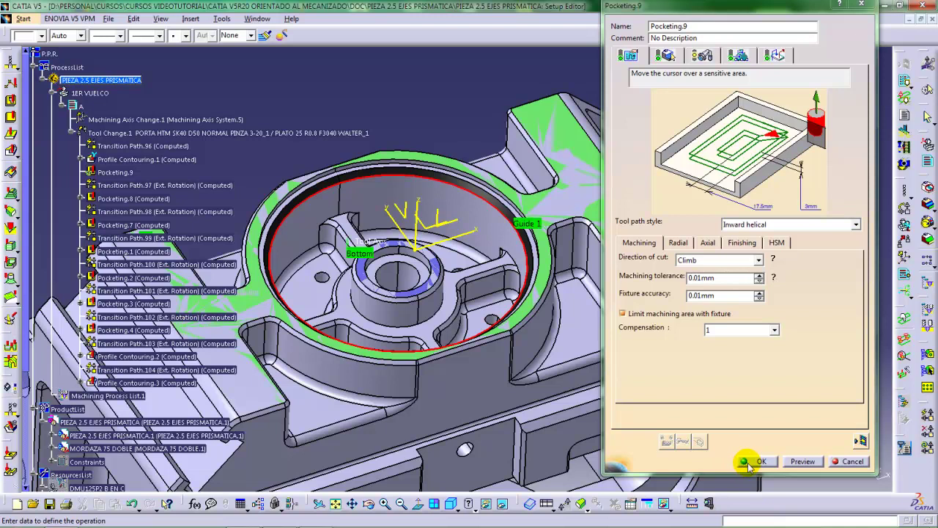
pyautogui.click(702, 56)
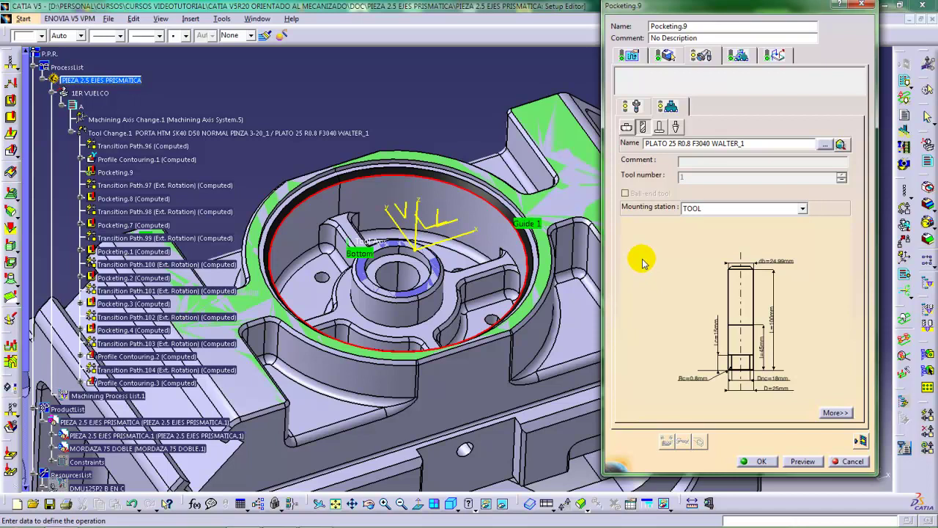
pyautogui.click(627, 55)
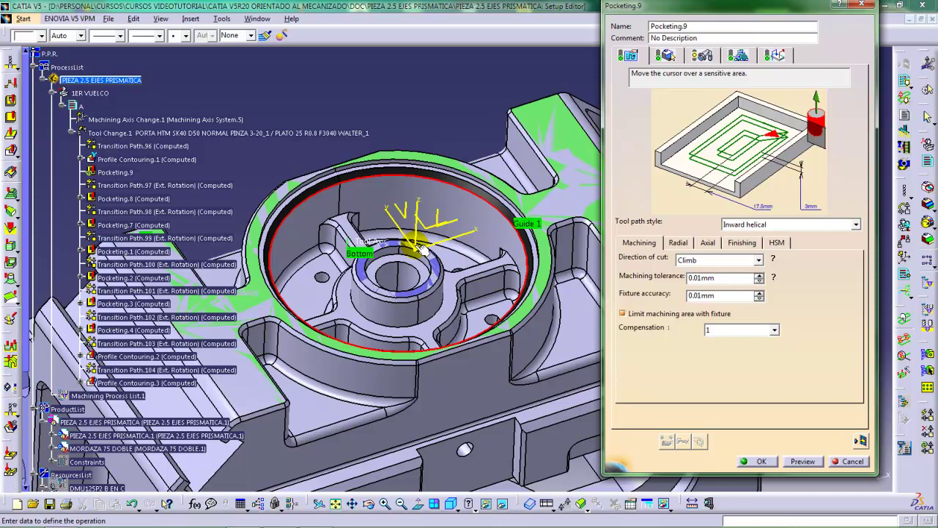
# Change the pocketing tool path style to Outward helical.
pyautogui.keyDown('ctrl'); pyautogui.moveTo(418, 244); pyautogui.dragTo(454, 240, button='middle'); pyautogui.keyUp('ctrl')
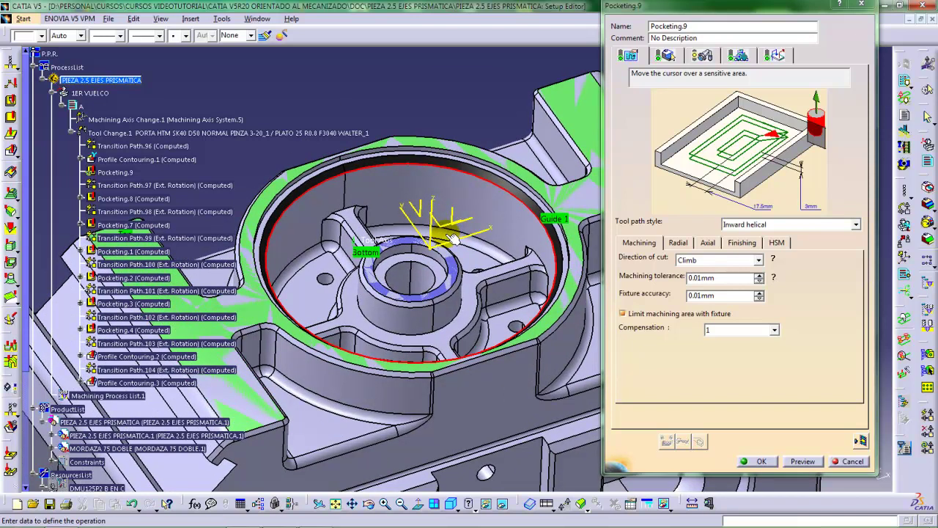
pyautogui.moveTo(440, 242); pyautogui.dragTo(435, 237, button='middle')
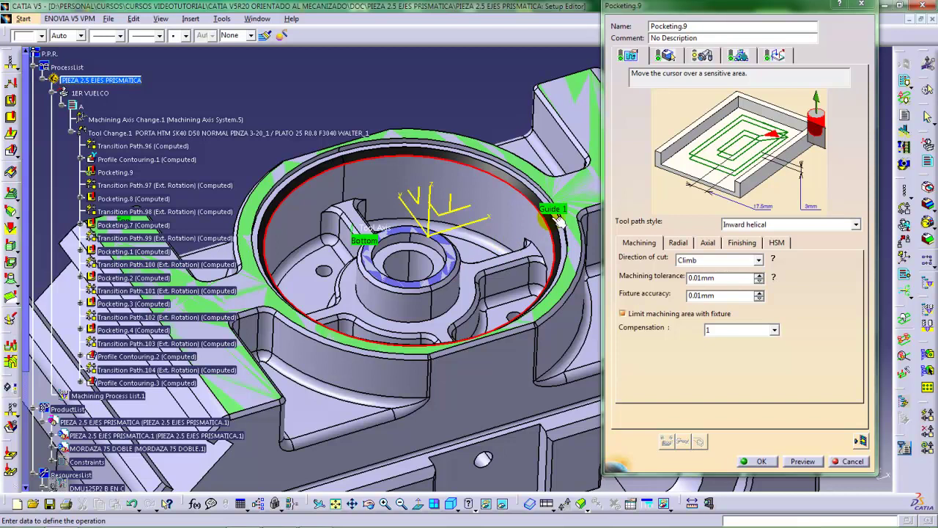
pyautogui.click(747, 224)
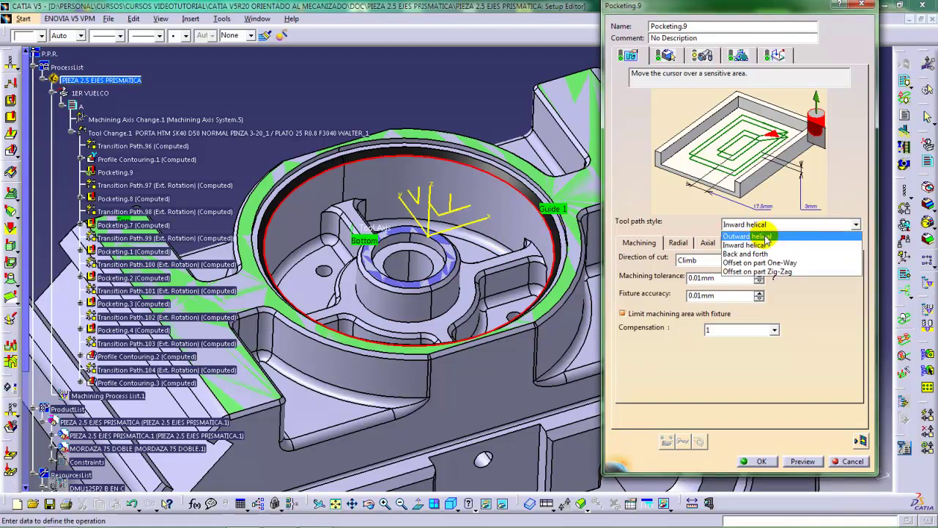
pyautogui.click(767, 237)
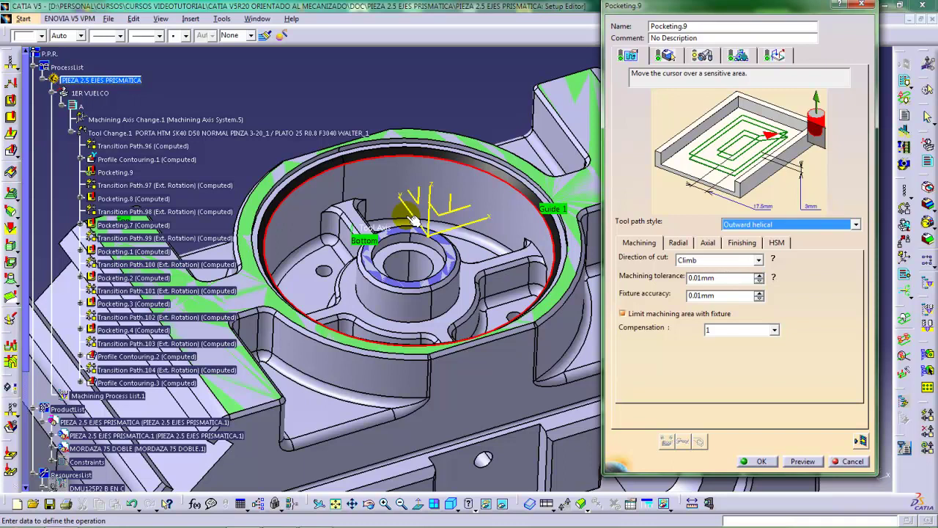
# Try the Offset on part One-Way tool path style, and return the operation to Outward helical.
pyautogui.moveTo(418, 266); pyautogui.dragTo(444, 266, button='middle')
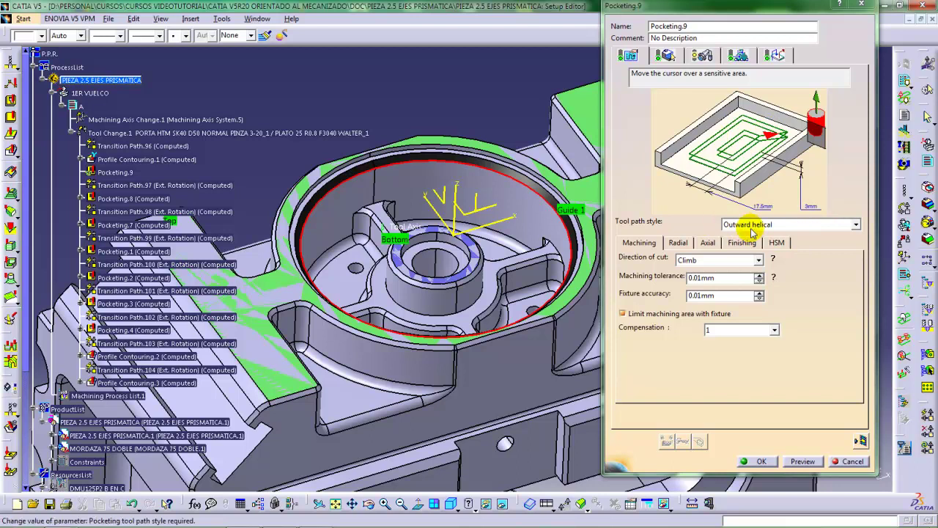
pyautogui.click(856, 225)
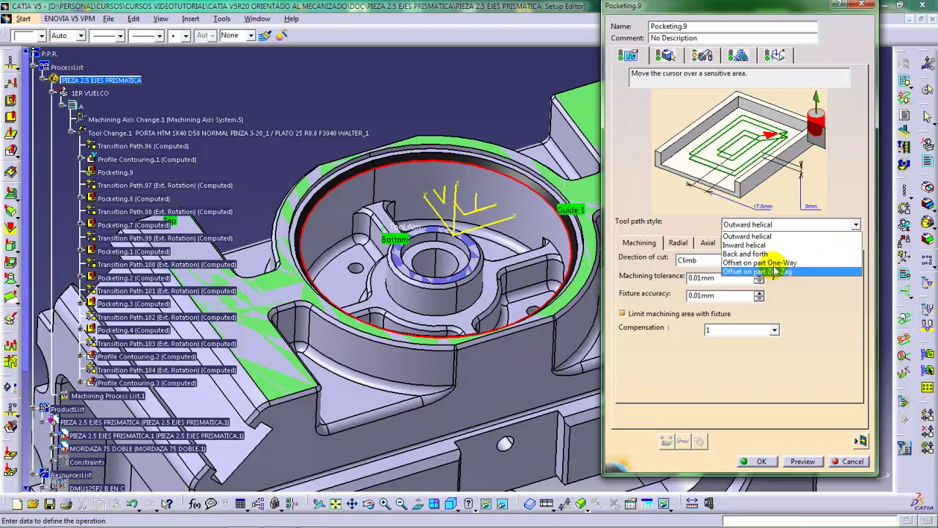
pyautogui.click(776, 264)
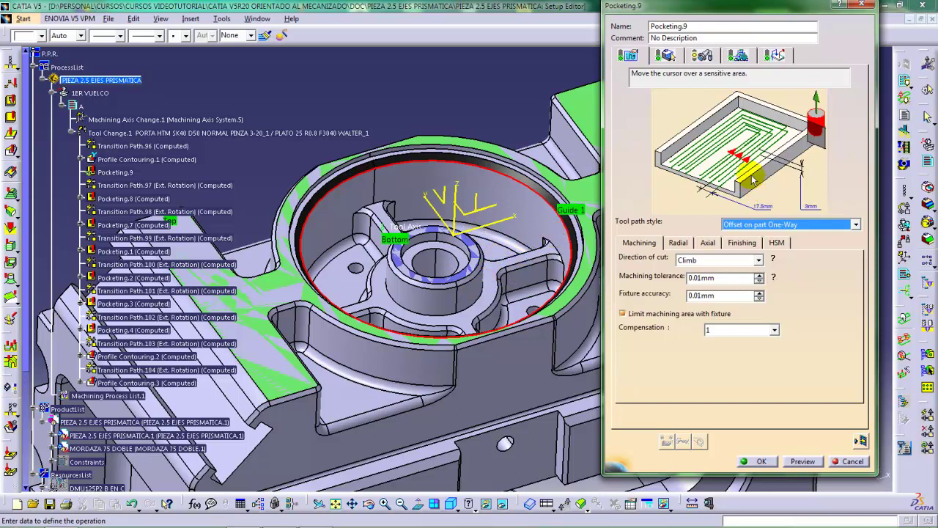
pyautogui.click(759, 224)
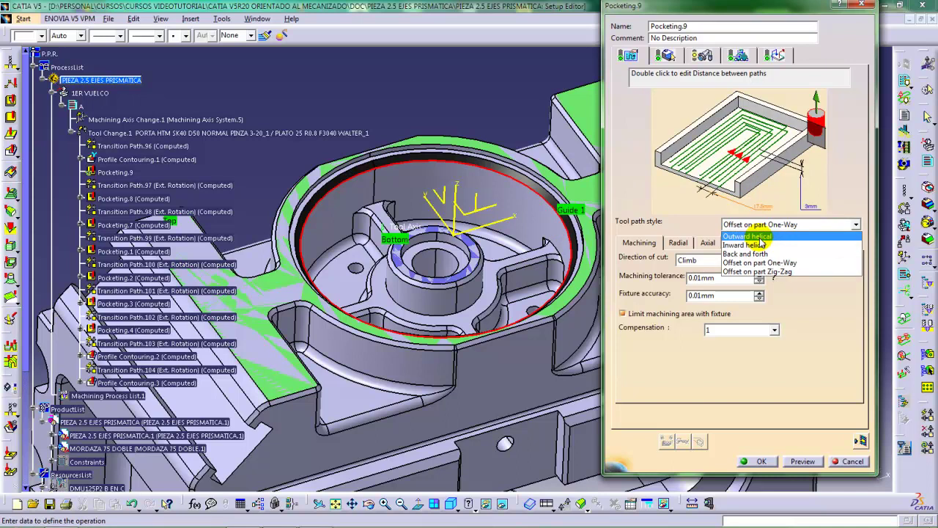
pyautogui.click(759, 238)
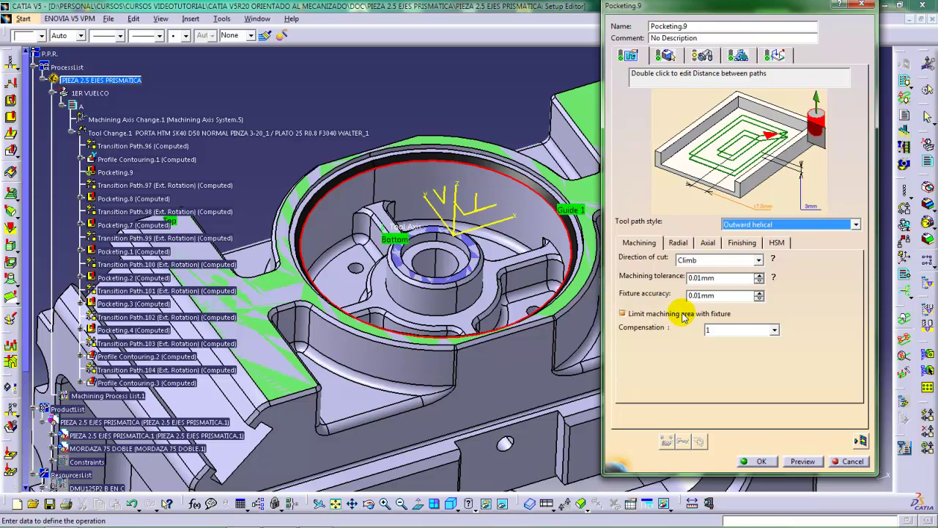
# Review the radial stepover settings and set the axial maximum depth of cut to 2 mm.
pyautogui.click(678, 243)
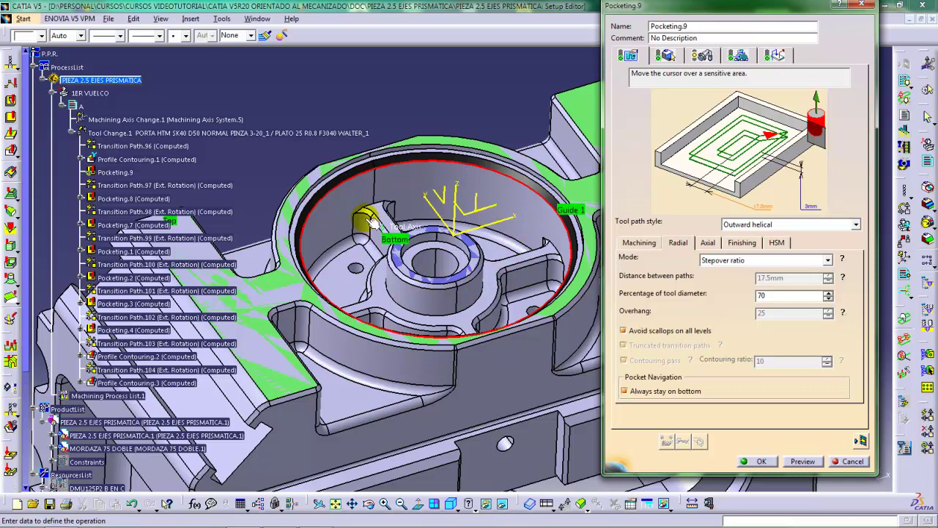
pyautogui.click(709, 245)
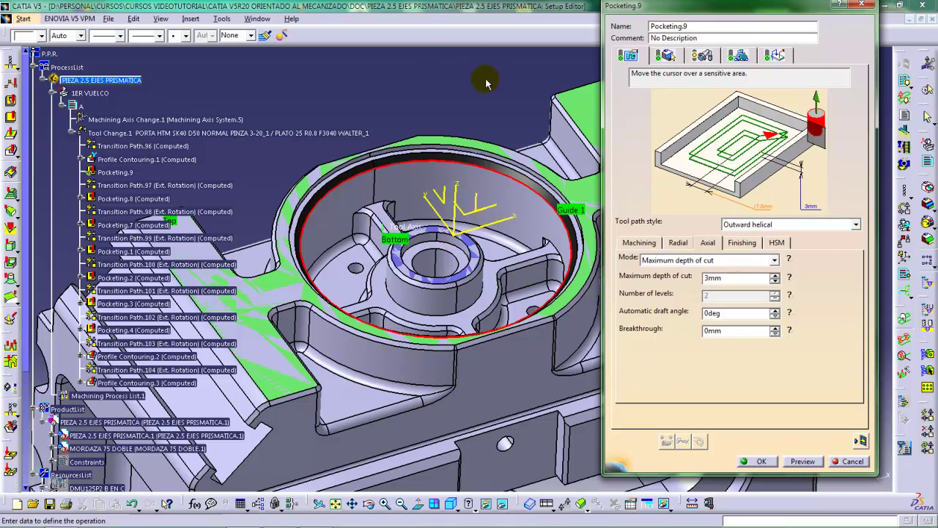
pyautogui.click(726, 277)
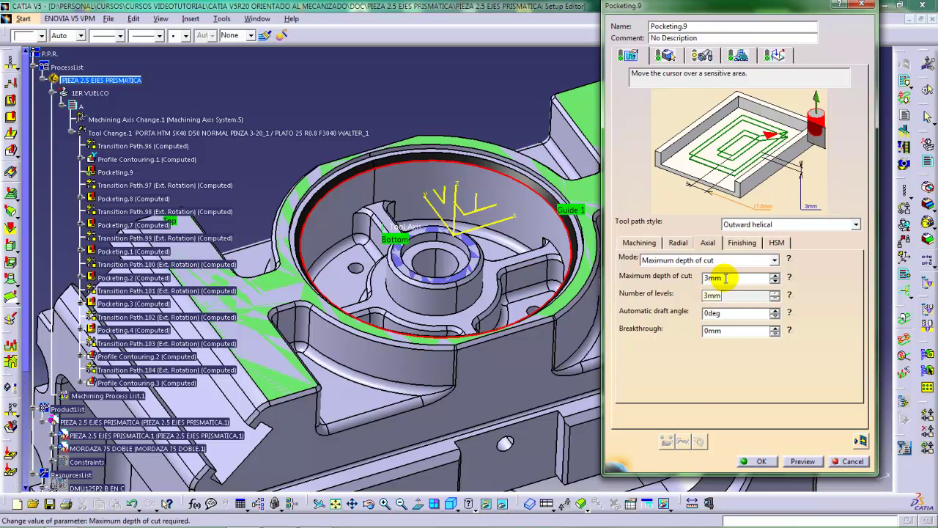
pyautogui.doubleClick(715, 278)
pyautogui.write('2')
pyautogui.press('Return')
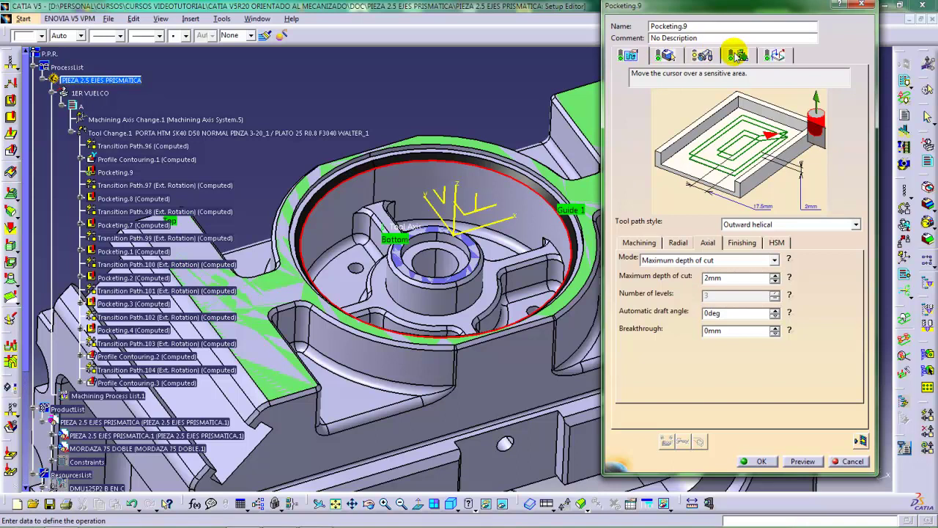
# Review the operation's feedrates and set the finishing mode to Side finish at last level & bottom.
pyautogui.click(737, 54)
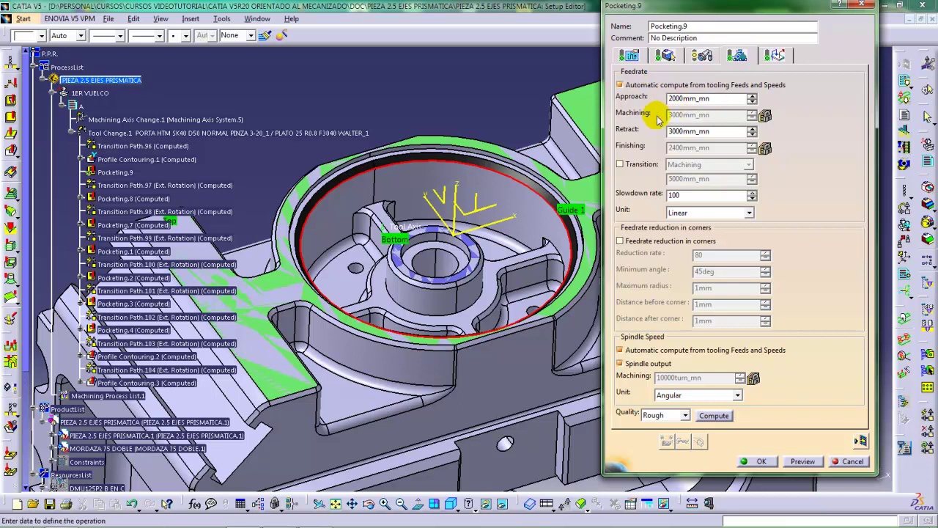
pyautogui.click(629, 55)
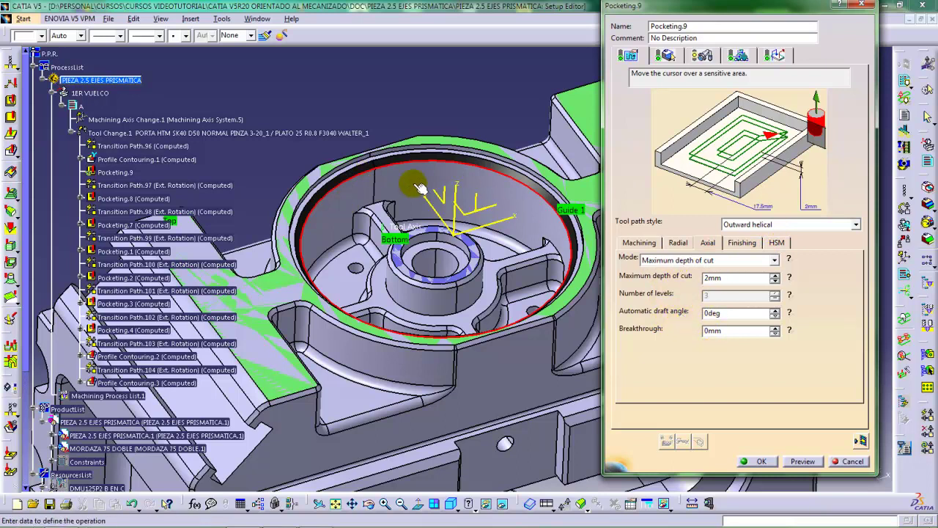
pyautogui.click(741, 244)
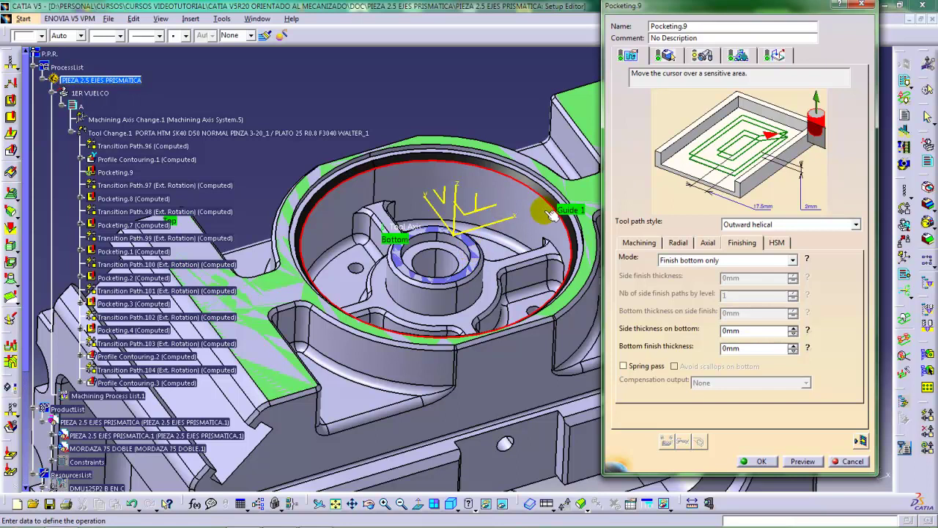
pyautogui.click(735, 261)
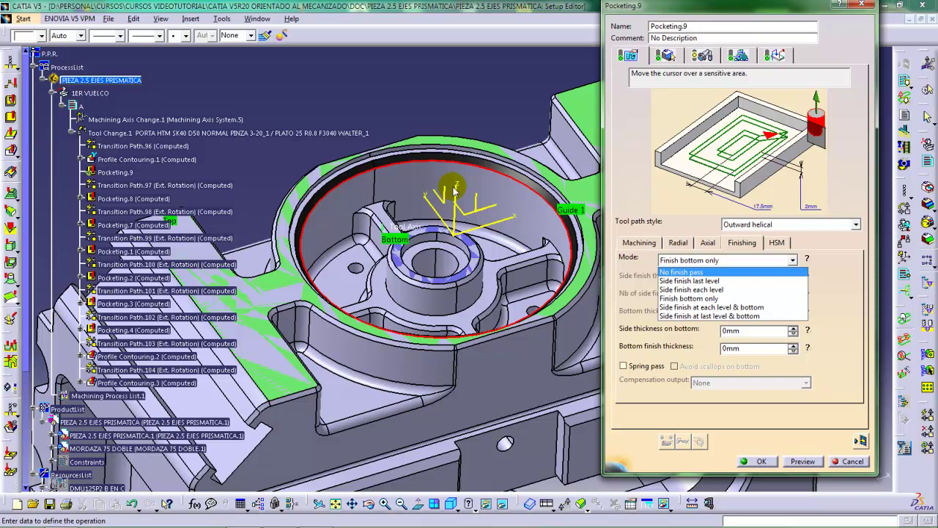
pyautogui.click(702, 316)
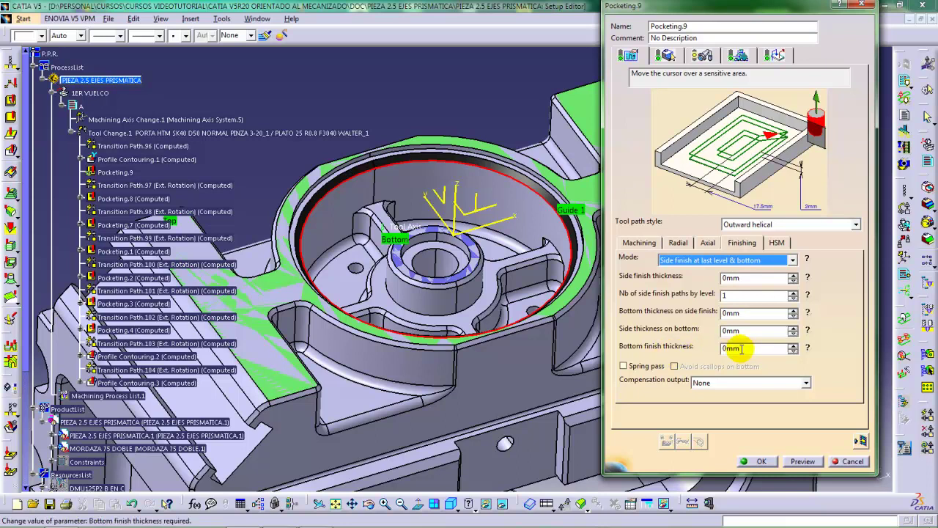
# Set the bottom finish thickness and the side finish thickness to 0.25 mm each.
pyautogui.moveTo(747, 349); pyautogui.dragTo(712, 350)
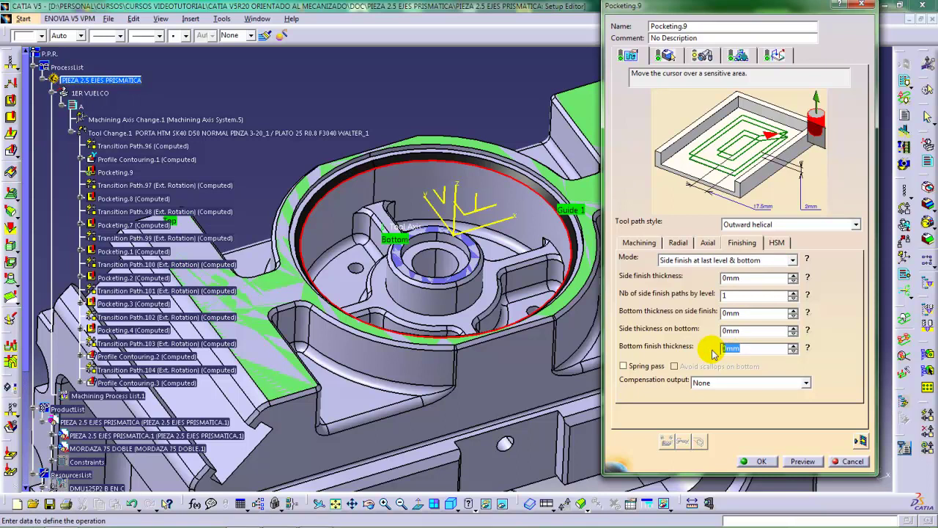
pyautogui.write('0.25')
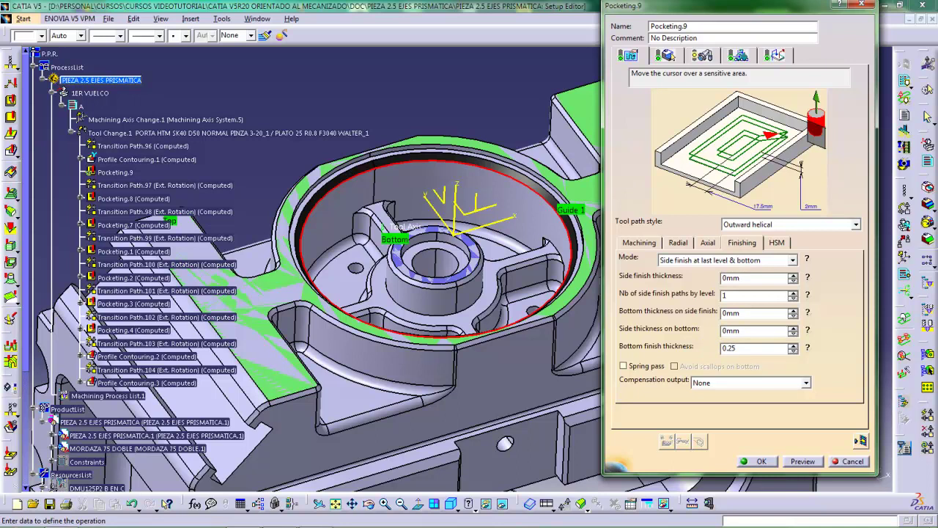
pyautogui.click(715, 352)
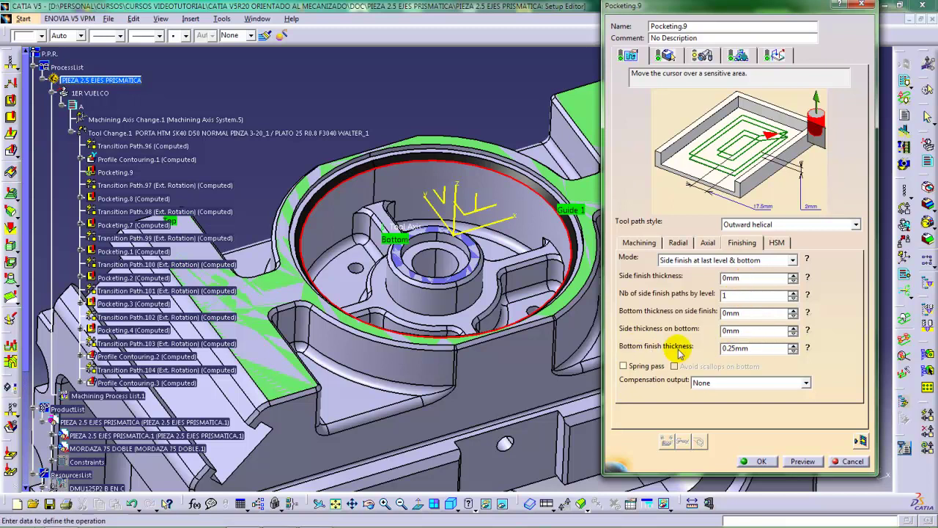
pyautogui.doubleClick(753, 277)
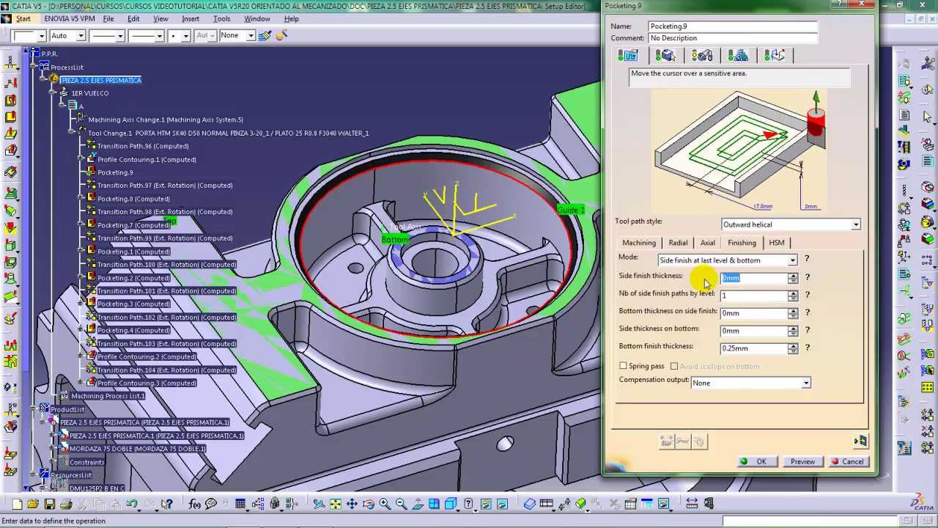
pyautogui.write('0.25')
pyautogui.press('Return')
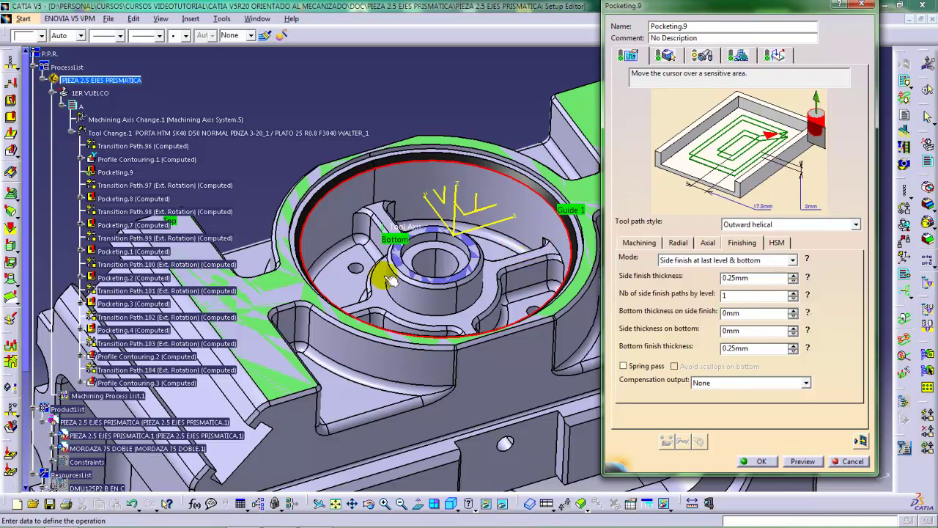
# Set the side thickness on bottom to 0.25 mm and check the help illustration for bottom thickness on side finish.
pyautogui.doubleClick(748, 315)
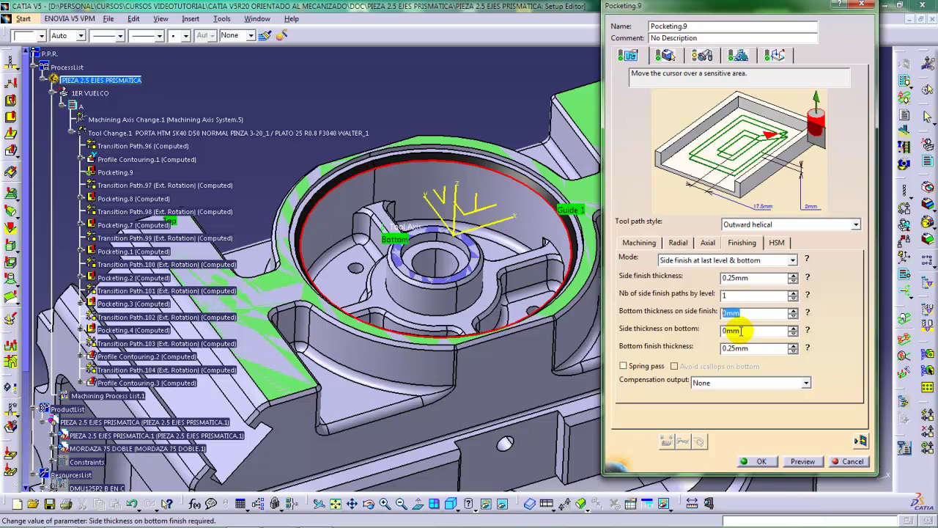
pyautogui.doubleClick(735, 331)
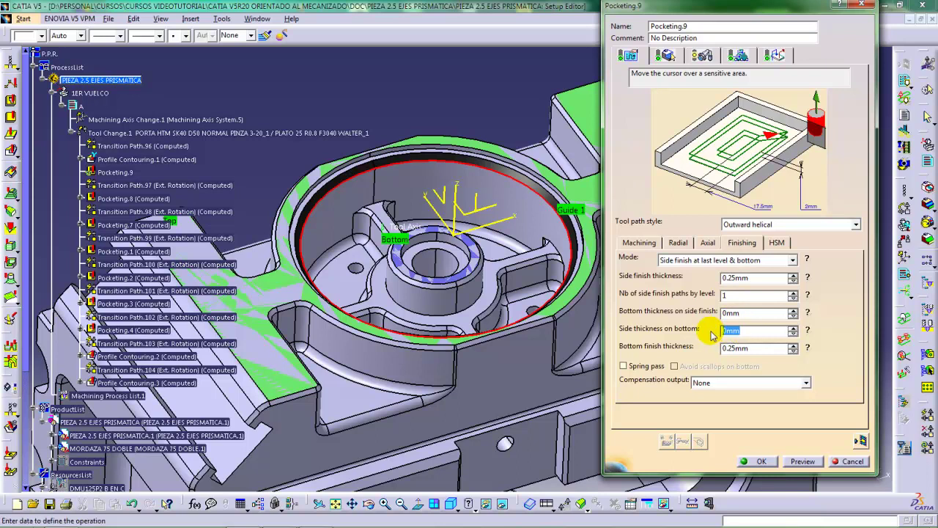
pyautogui.write('0.25mm')
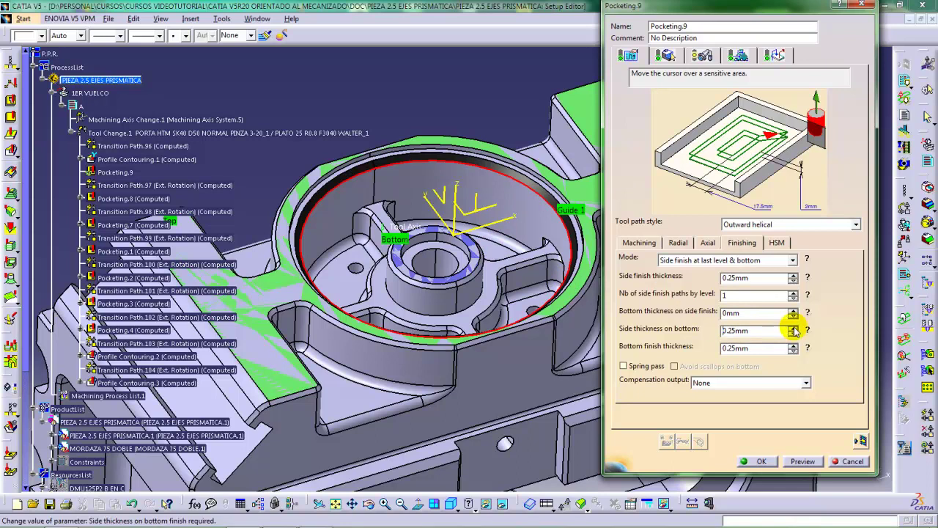
pyautogui.click(809, 313)
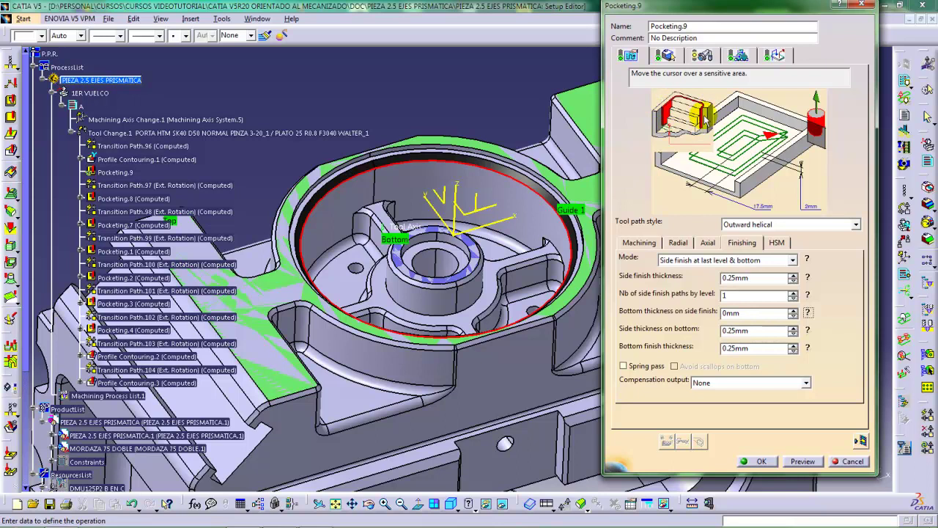
pyautogui.click(809, 316)
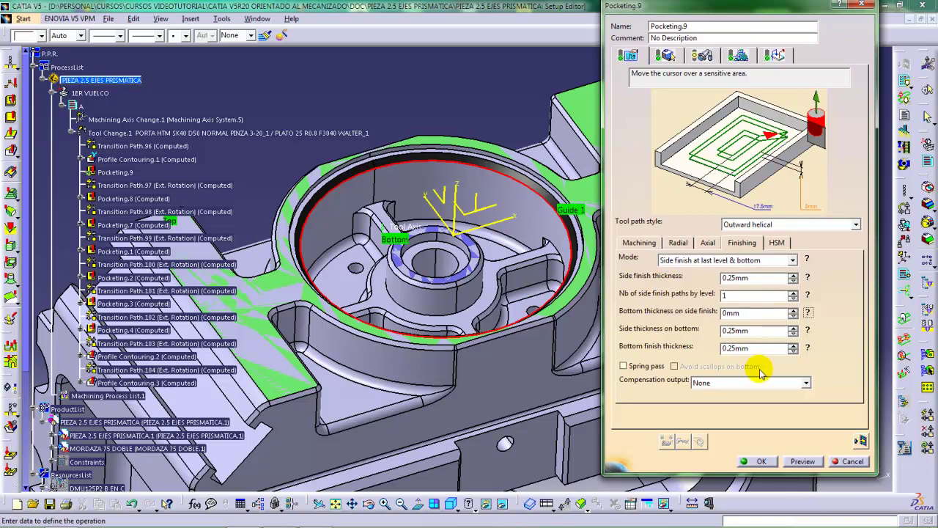
# Replace the Approach macro's existing motion with a helical ramping motion using a 3 deg ramping angle and 2.5 mm vertical safety distance.
pyautogui.click(775, 56)
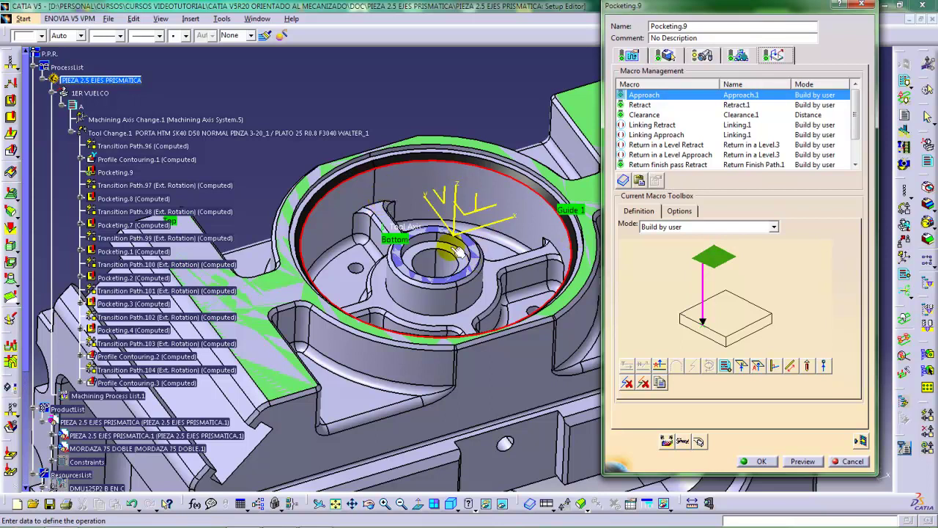
pyautogui.moveTo(437, 240); pyautogui.dragTo(455, 262, button='middle')
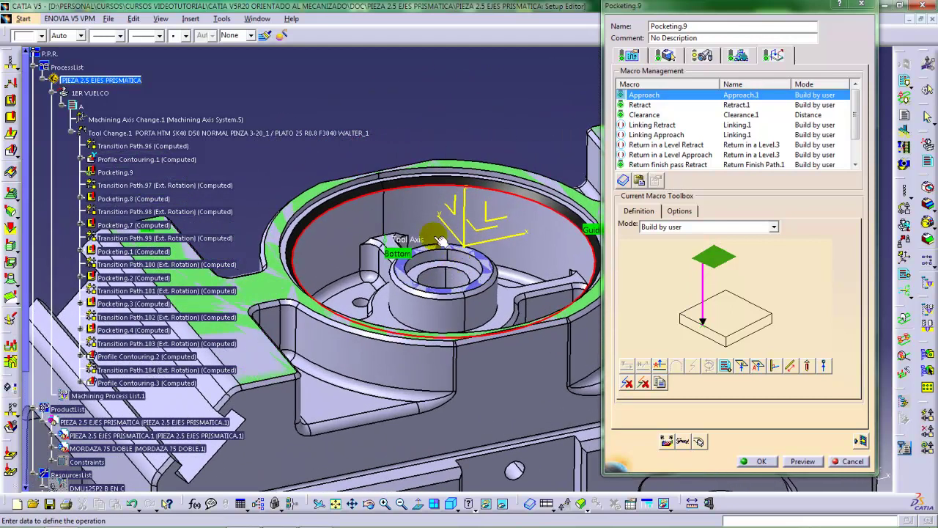
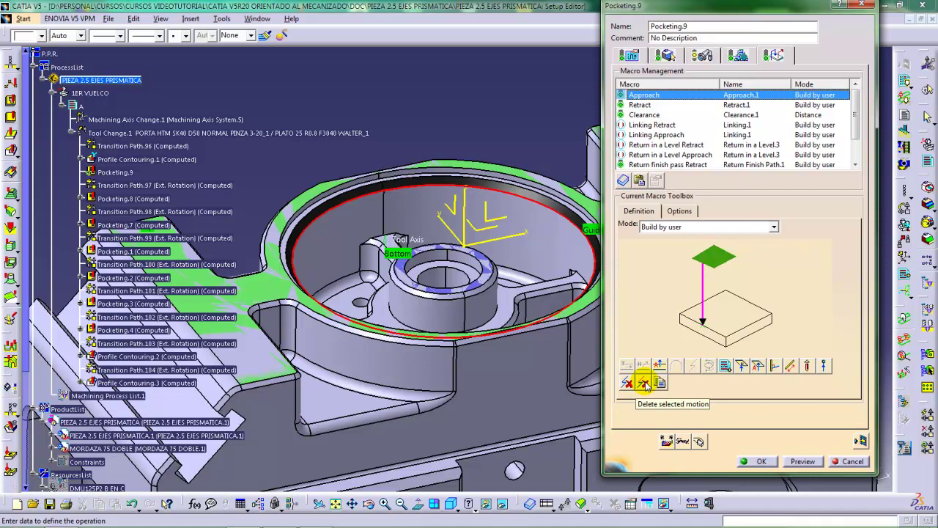
pyautogui.click(642, 383)
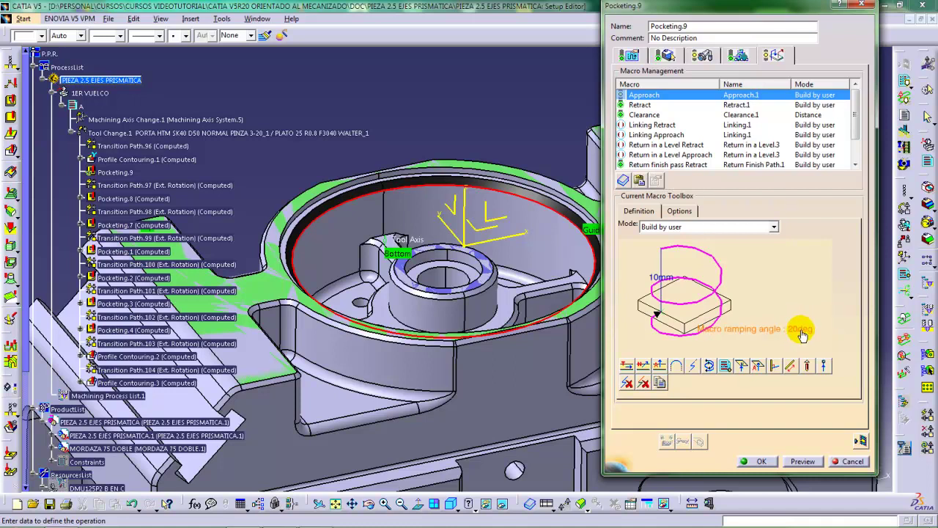
pyautogui.doubleClick(802, 331)
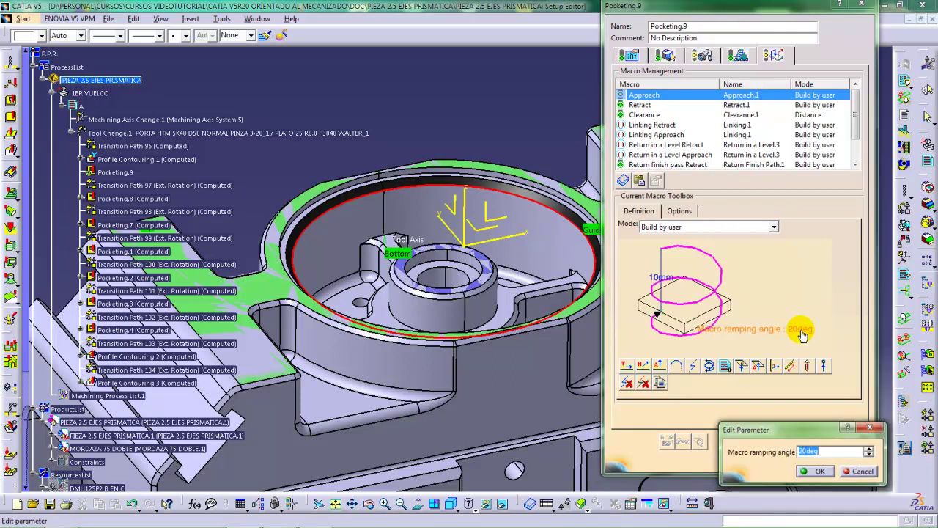
pyautogui.write('3')
pyautogui.press('Return')
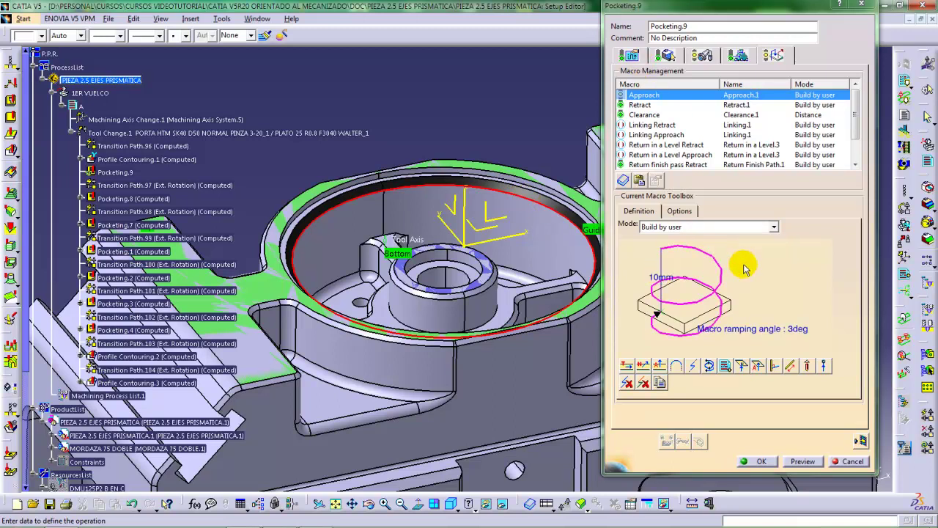
pyautogui.doubleClick(655, 280)
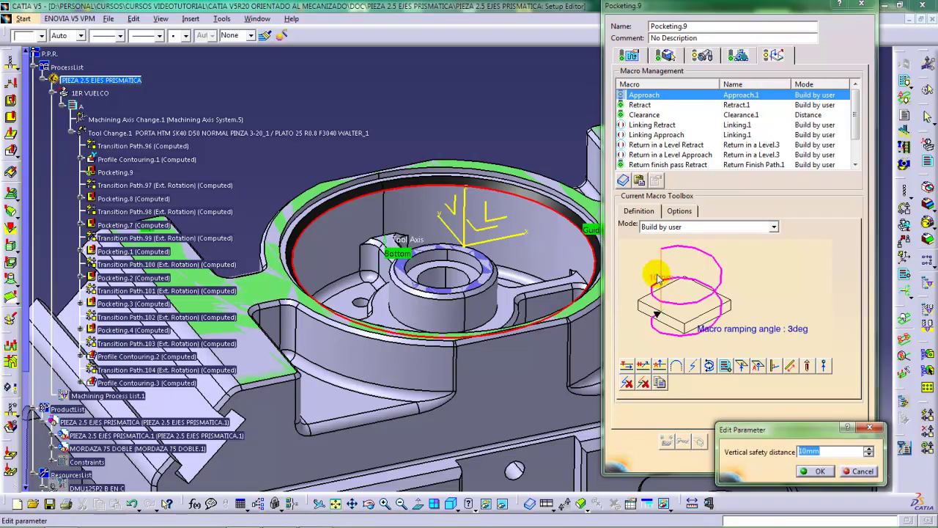
pyautogui.write('25')
pyautogui.press('Return')
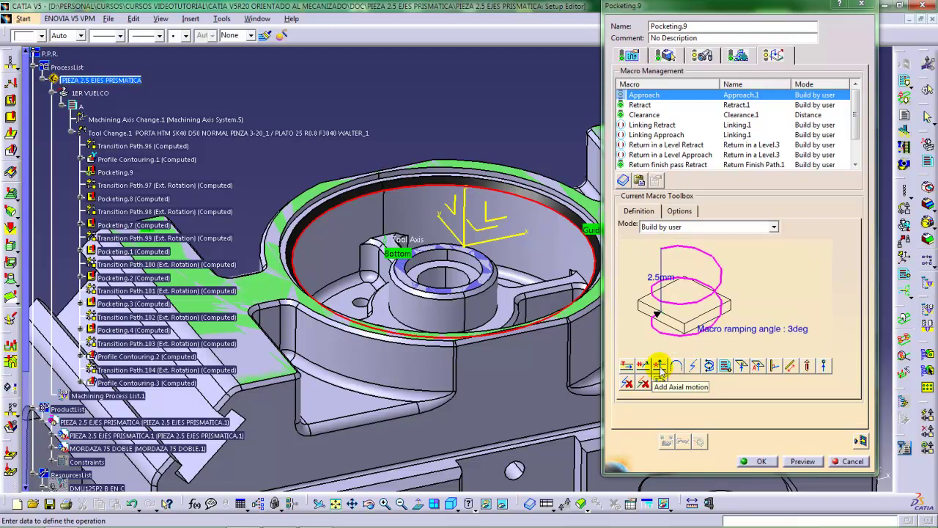
# Add an axial motion up to a plane to the approach, picking the part's green upper face and confirming the plane's offset thickness.
pyautogui.click(742, 366)
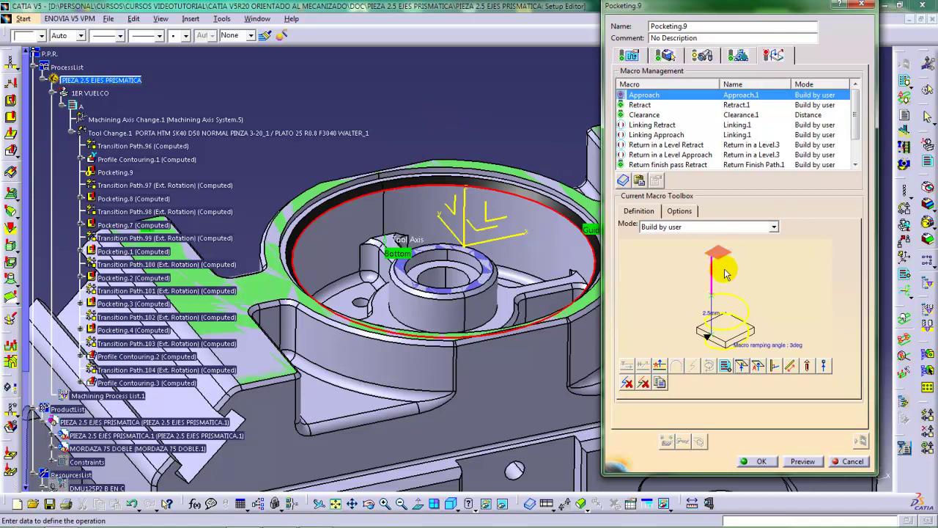
pyautogui.click(718, 256)
pyautogui.click(624, 221)
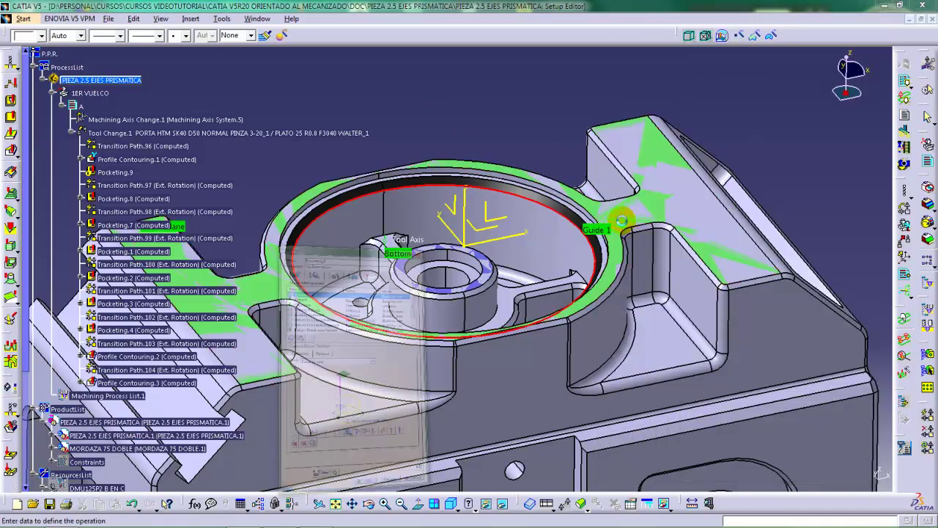
pyautogui.rightClick(719, 253)
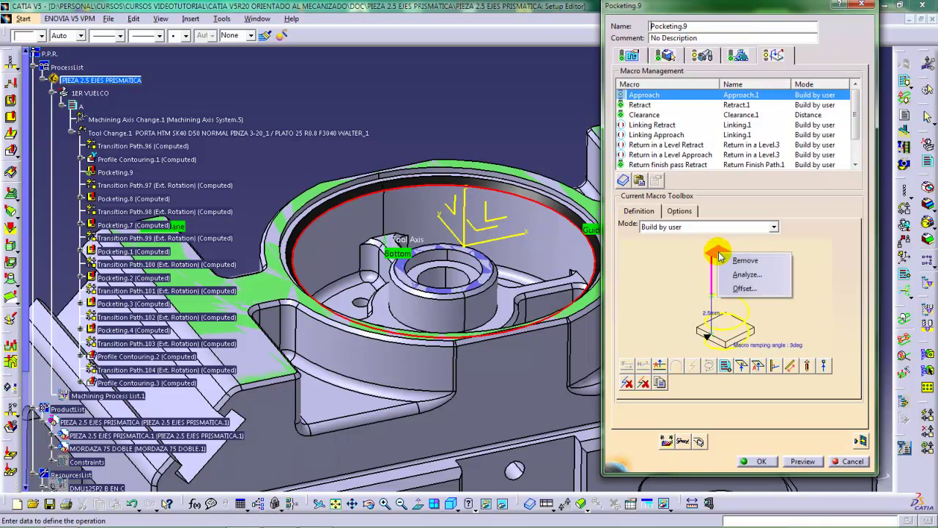
pyautogui.click(743, 289)
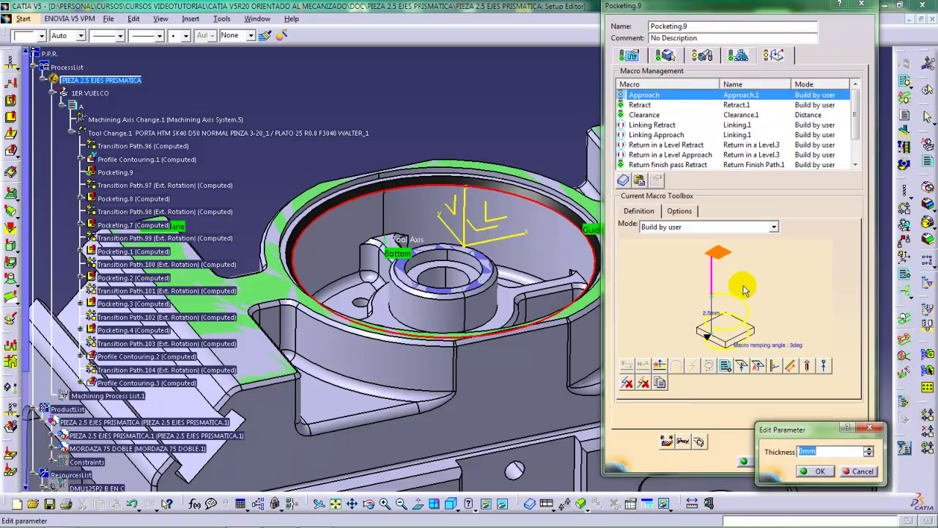
pyautogui.press('Return')
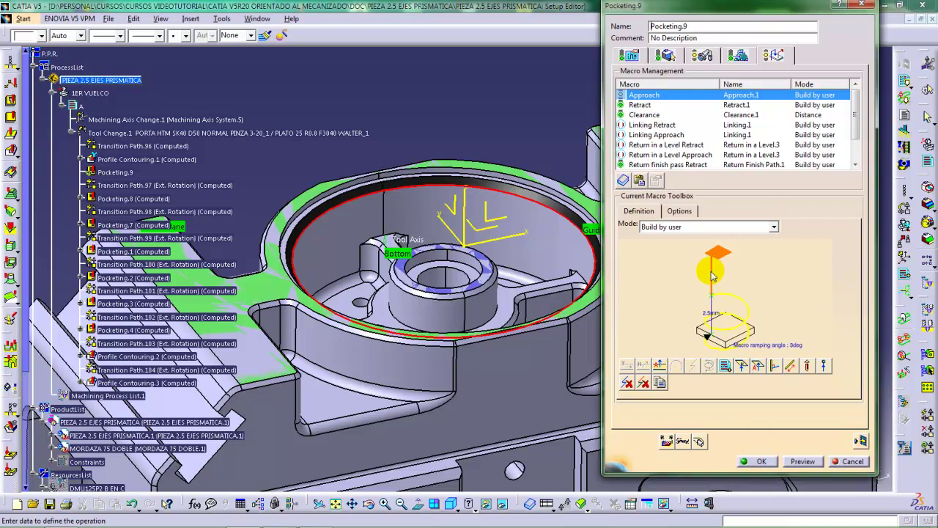
# Set the feedrate of the approach's axial motion to RAPID.
pyautogui.rightClick(712, 274)
pyautogui.moveTo(740, 293)
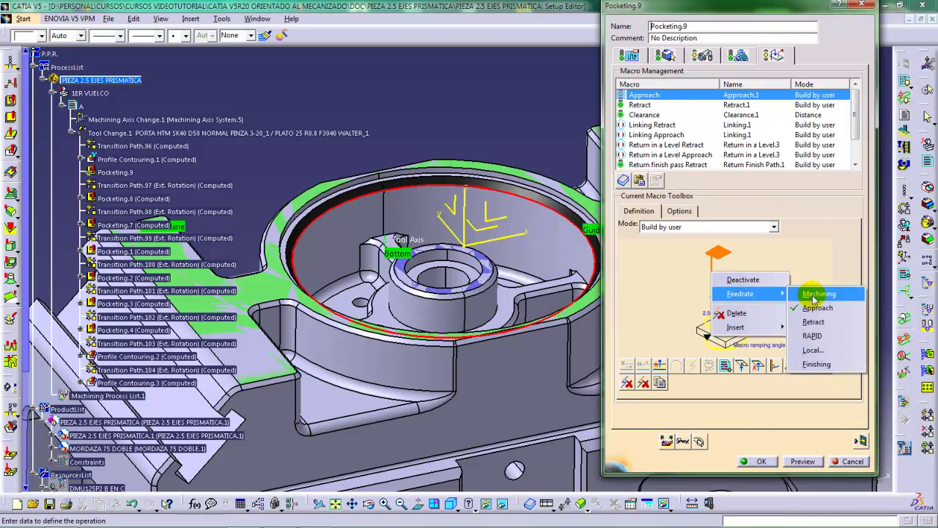
pyautogui.click(815, 336)
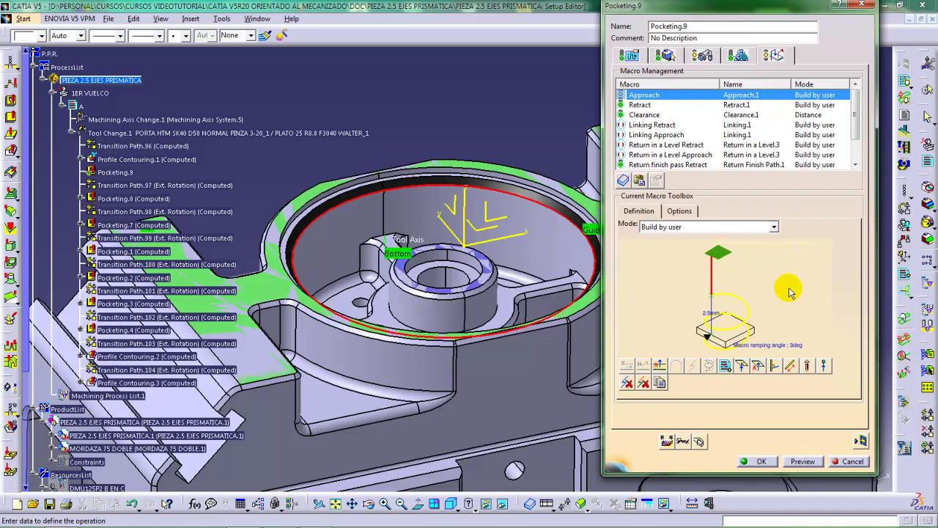
# Try intermediate levels with a 1 mm maximum depth by level in the approach helix's parameters, and leave without applying them.
pyautogui.rightClick(743, 305)
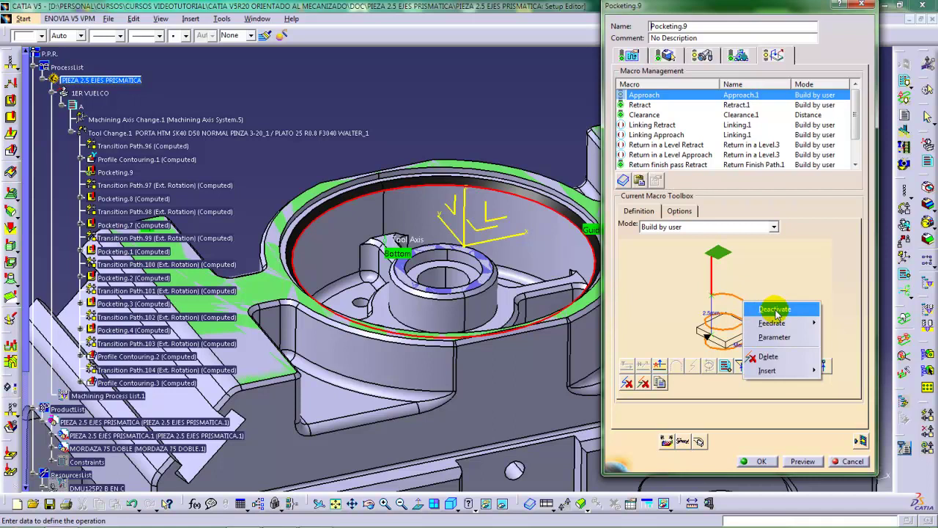
pyautogui.moveTo(774, 328)
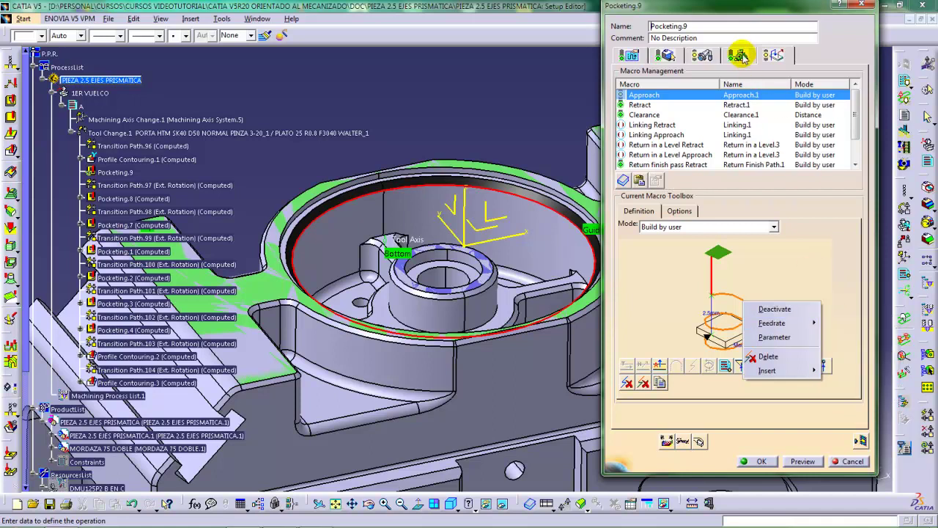
pyautogui.click(775, 338)
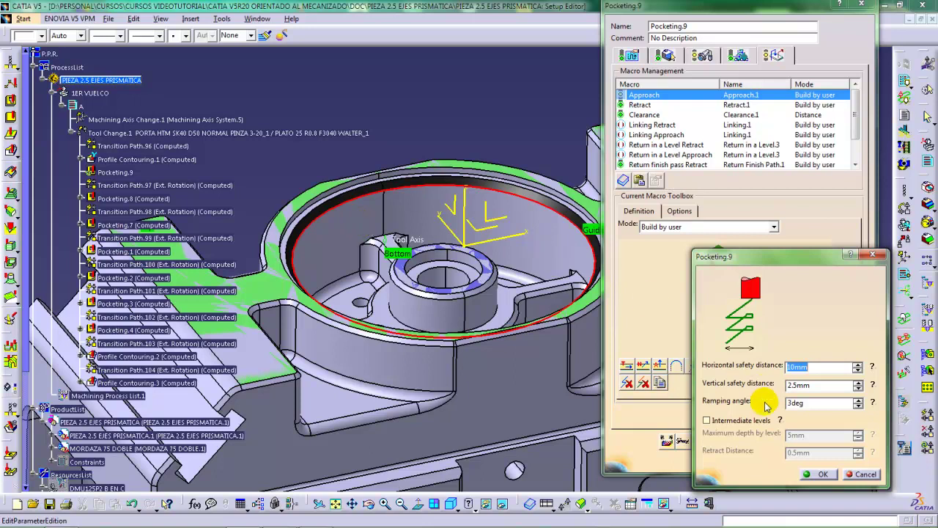
pyautogui.click(708, 420)
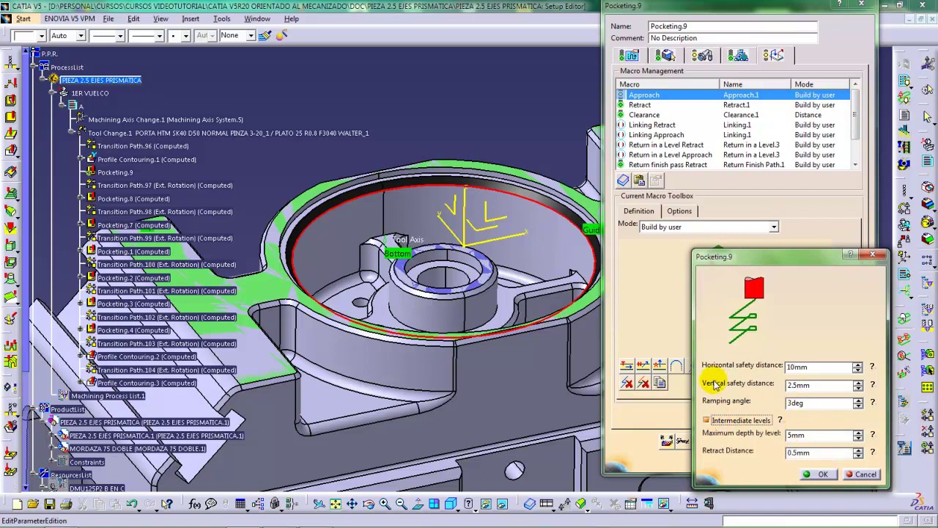
pyautogui.doubleClick(796, 435)
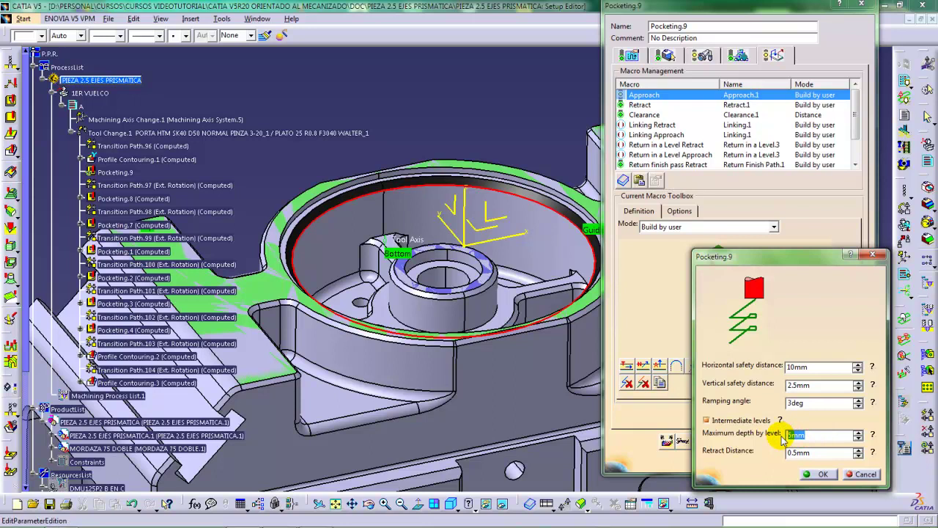
pyautogui.write('1mm')
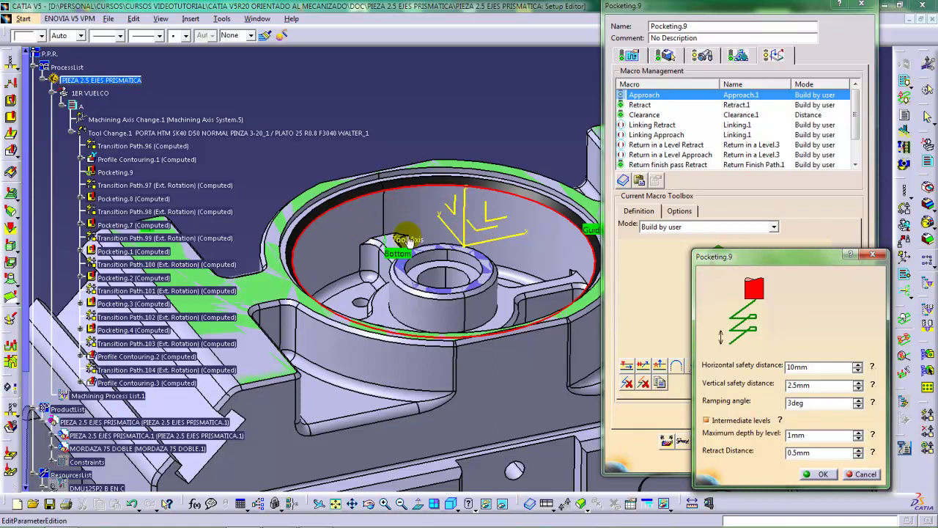
pyautogui.click(736, 423)
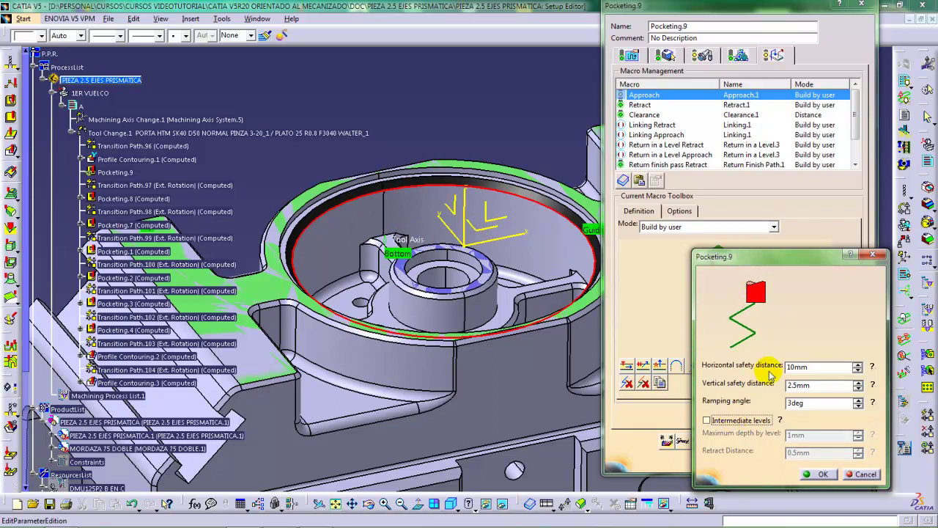
pyautogui.click(854, 474)
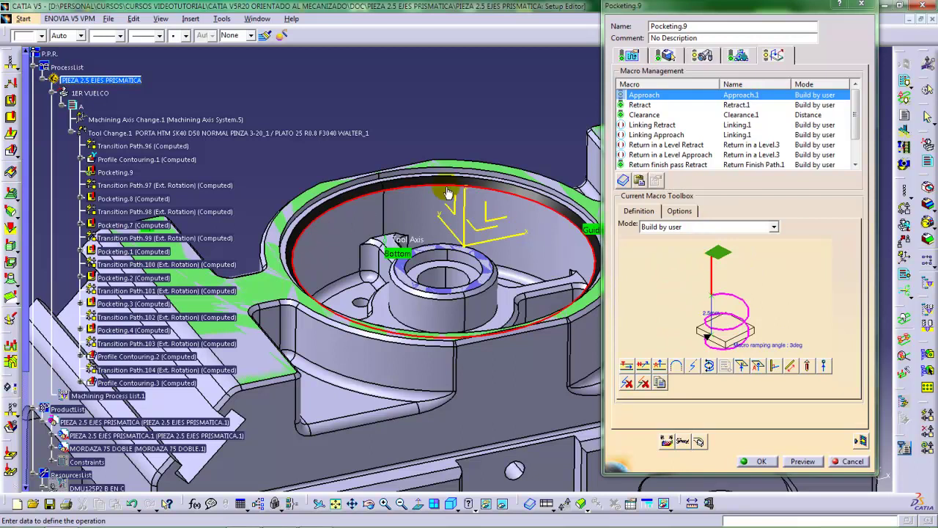
# Replace the Retract macro's existing motion with a circular motion of 2 mm radius.
pyautogui.click(639, 105)
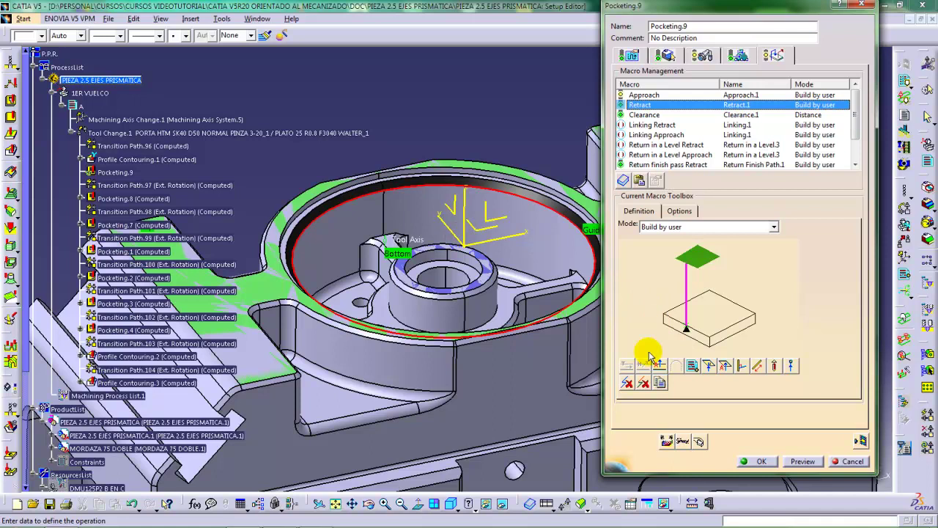
pyautogui.click(656, 378)
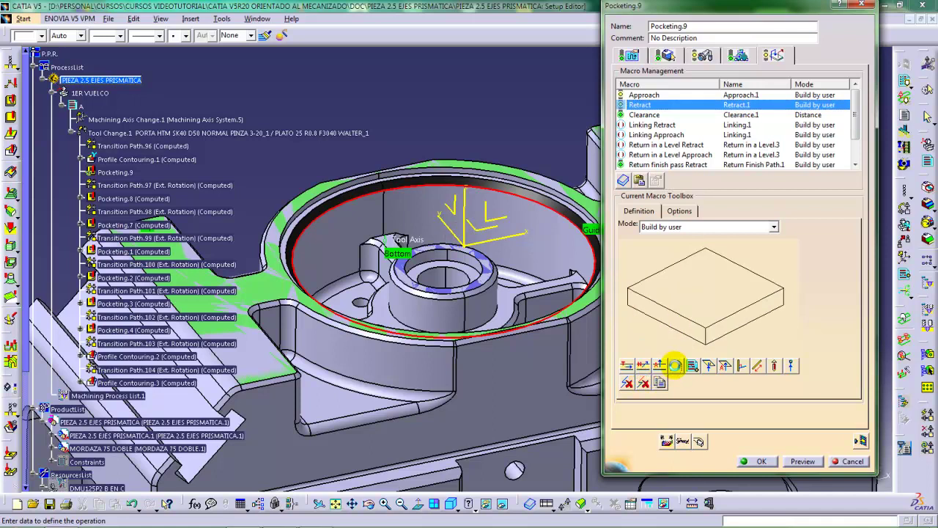
pyautogui.click(675, 365)
pyautogui.doubleClick(702, 298)
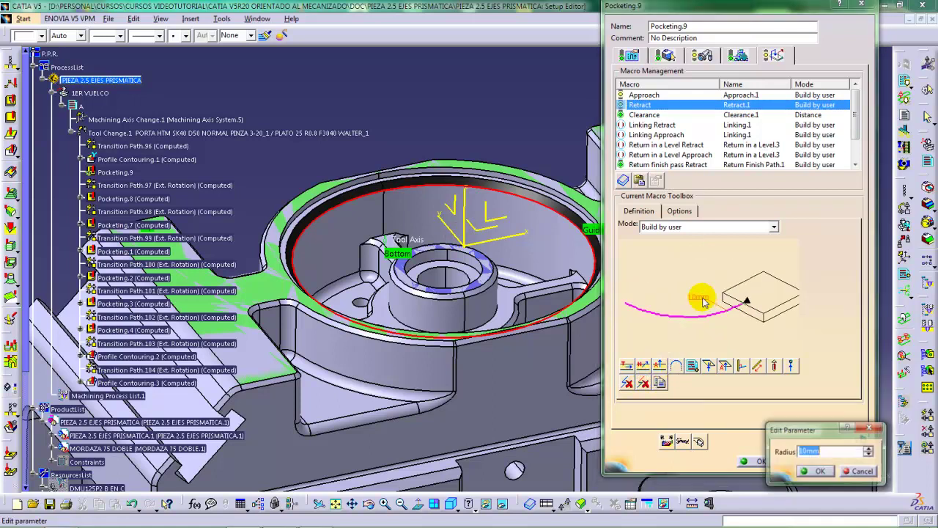
pyautogui.write('20')
pyautogui.press('Return')
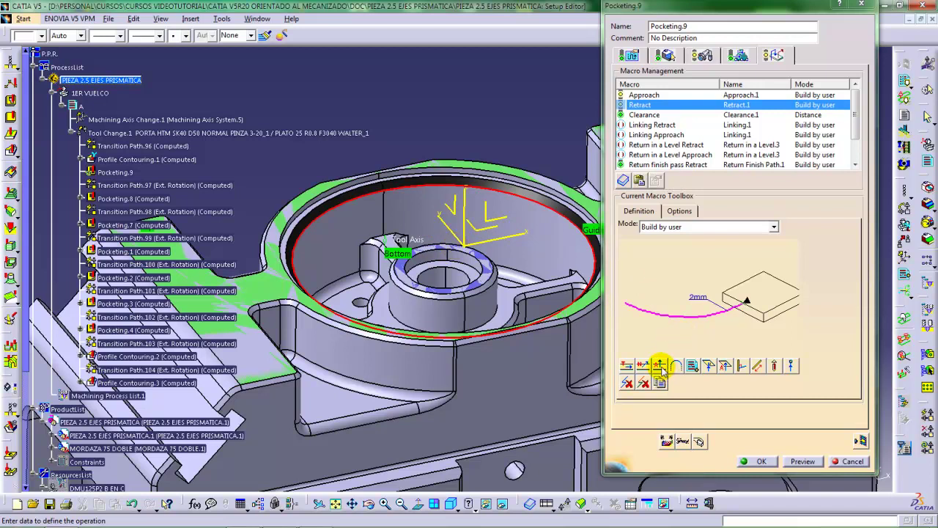
# Add an axial motion up to a plane to the retract, picking the part's green upper face with a 30 mm offset.
pyautogui.click(708, 364)
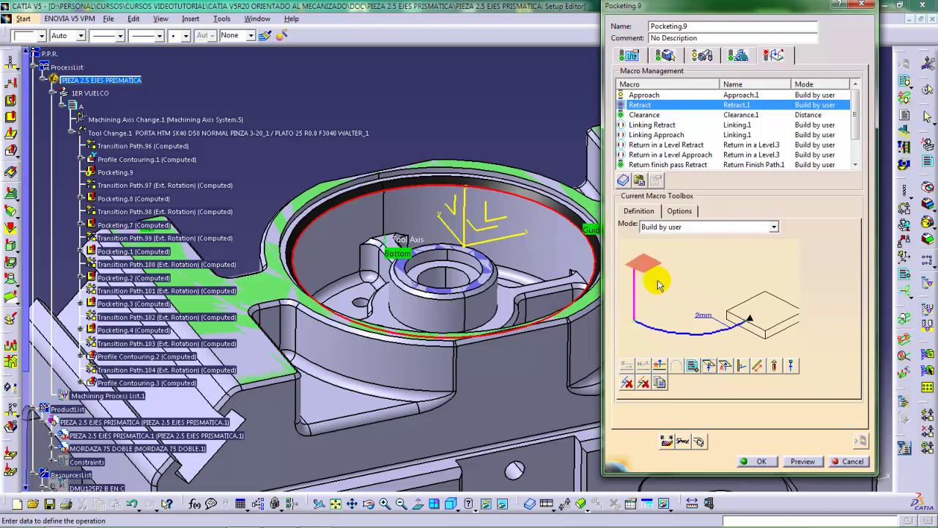
pyautogui.click(645, 263)
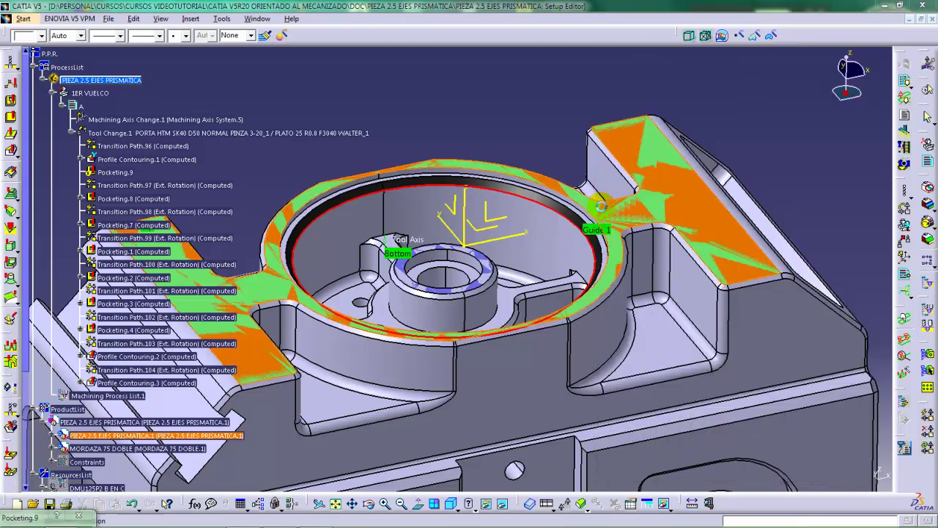
pyautogui.click(601, 207)
pyautogui.rightClick(643, 262)
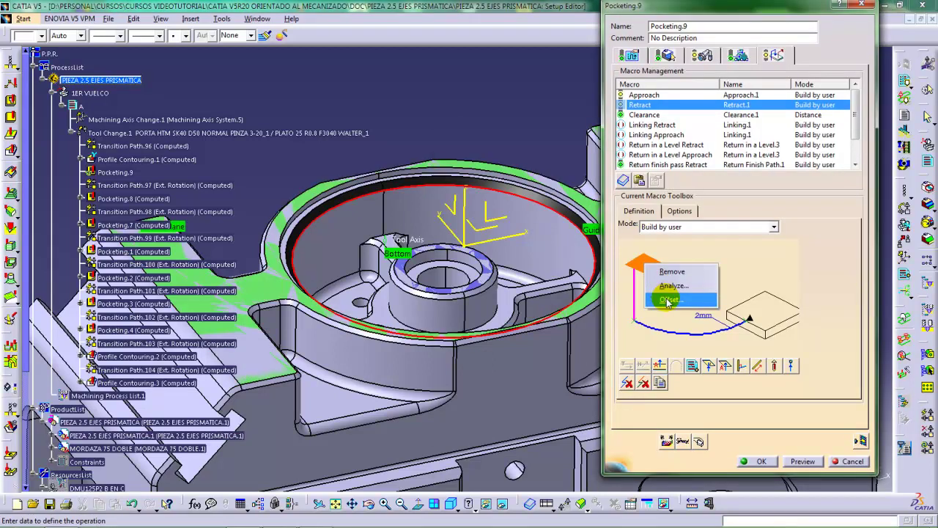
pyautogui.click(669, 300)
pyautogui.write('30')
pyautogui.press('Return')
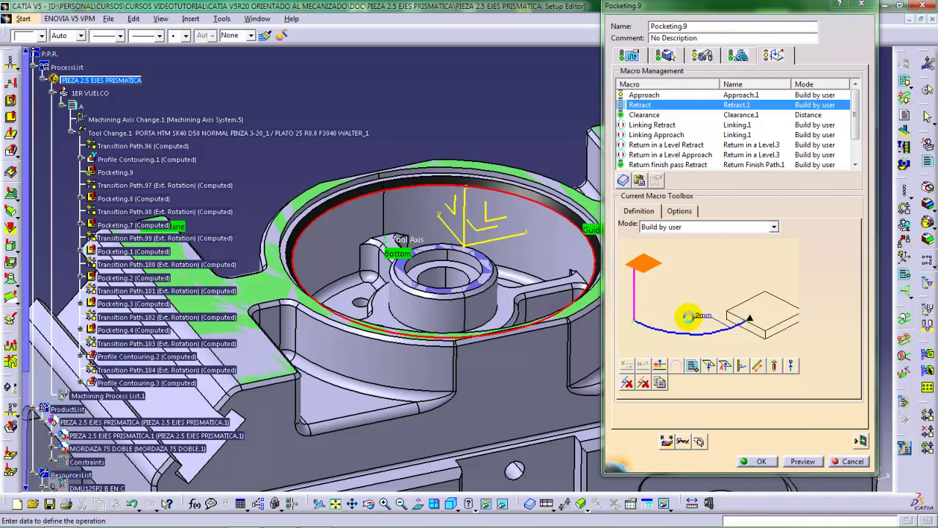
# Set the feedrate of the retract's axial motion to RAPID.
pyautogui.rightClick(638, 295)
pyautogui.moveTo(701, 317)
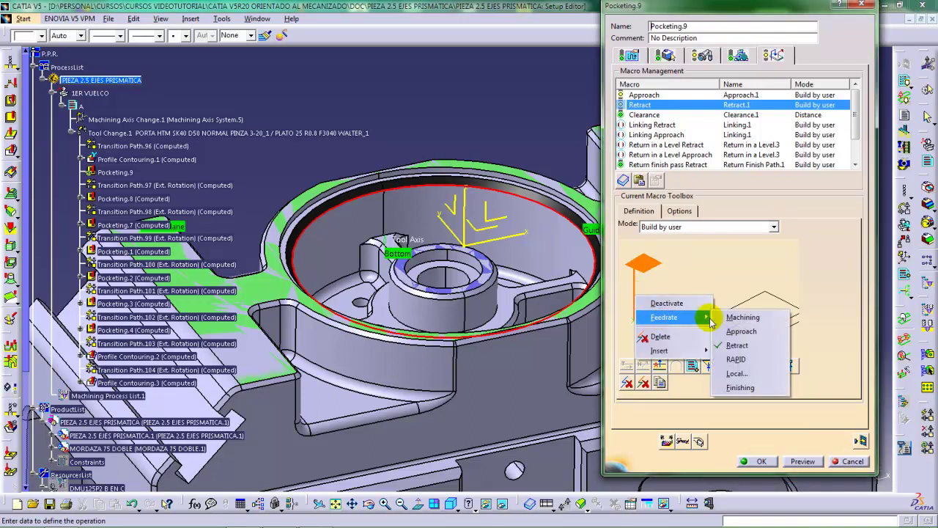
pyautogui.click(737, 359)
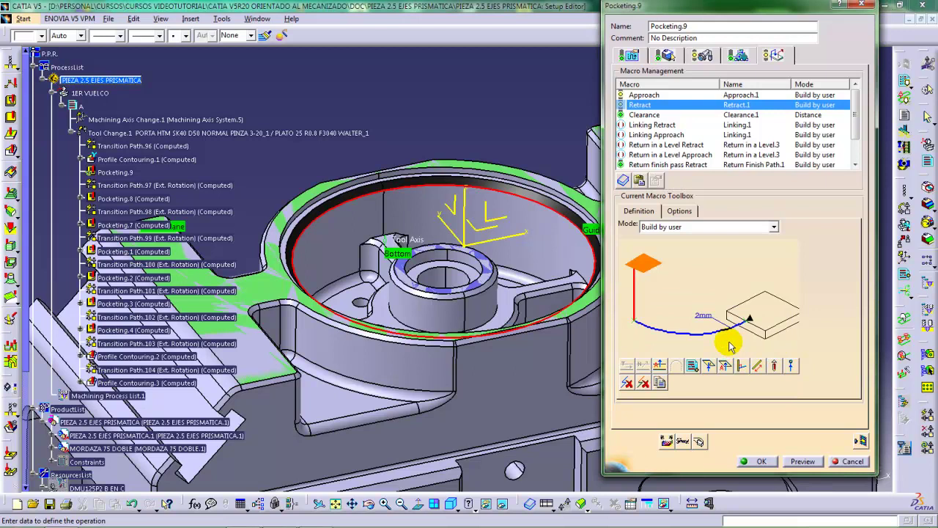
pyautogui.moveTo(432, 297)
pyautogui.mouseDown(button='middle')
pyautogui.moveTo(430, 264)
pyautogui.moveTo(413, 294)
pyautogui.moveTo(409, 283)
pyautogui.moveTo(440, 293)
pyautogui.moveTo(432, 295)
pyautogui.moveTo(444, 289)
pyautogui.mouseUp(button='middle')
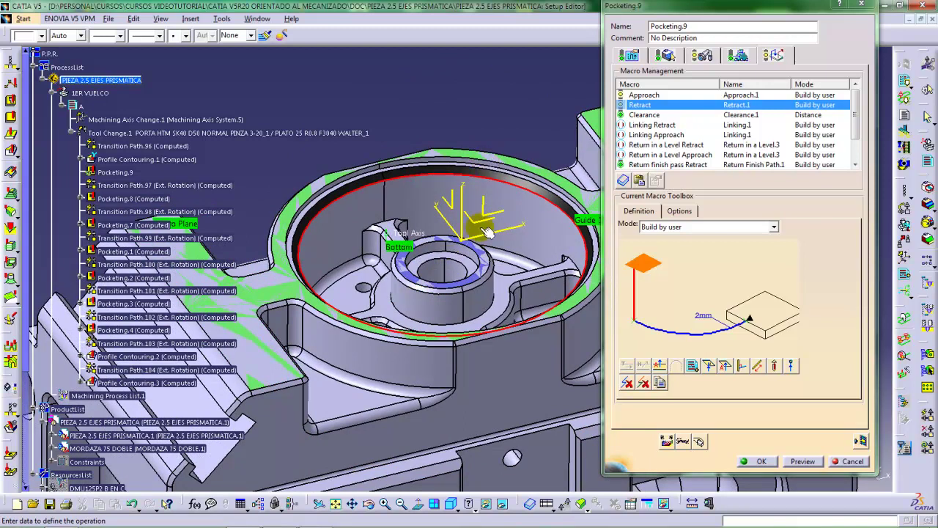
# Deactivate the Clearance macro of the pocketing operation.
pyautogui.click(650, 114)
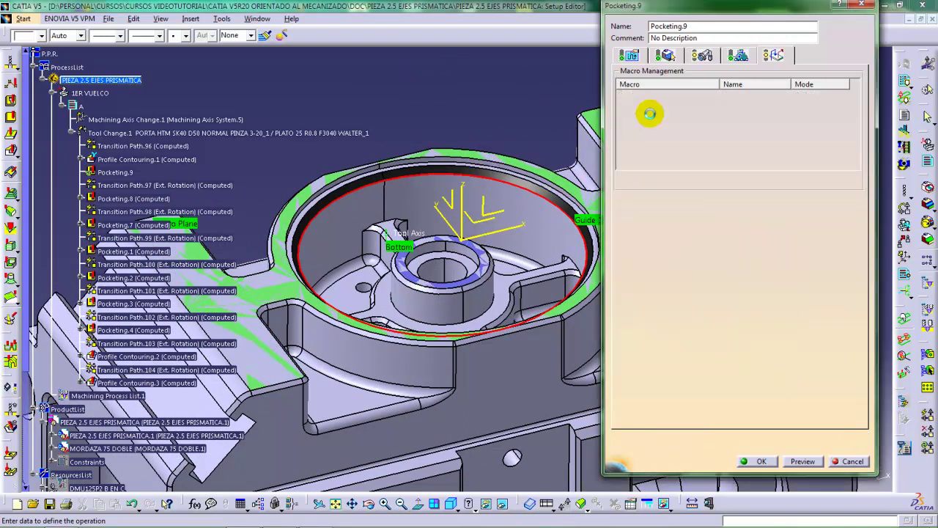
pyautogui.rightClick(651, 116)
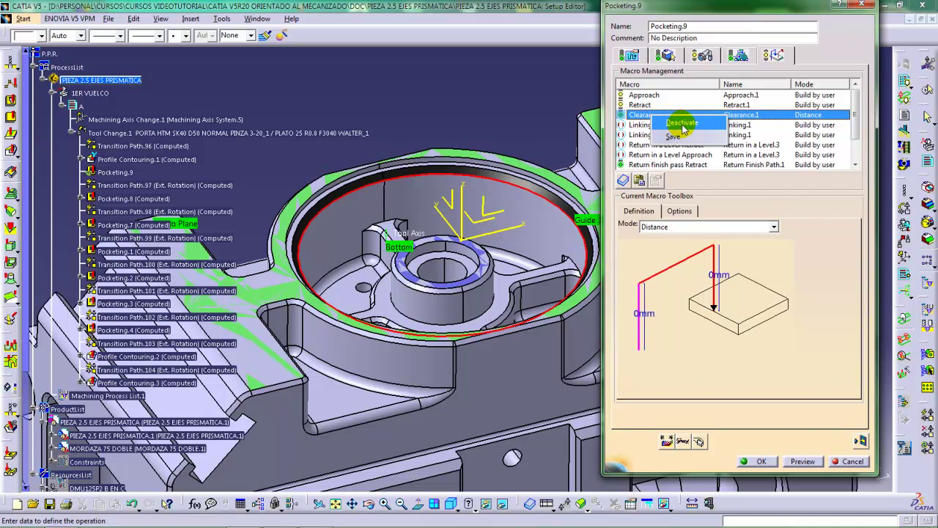
pyautogui.click(682, 124)
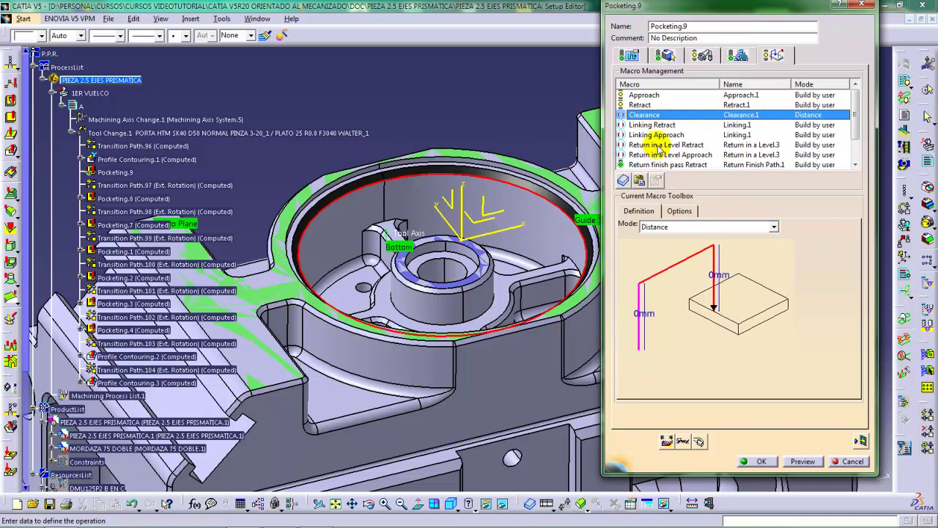
pyautogui.moveTo(521, 203); pyautogui.dragTo(465, 198, button='middle')
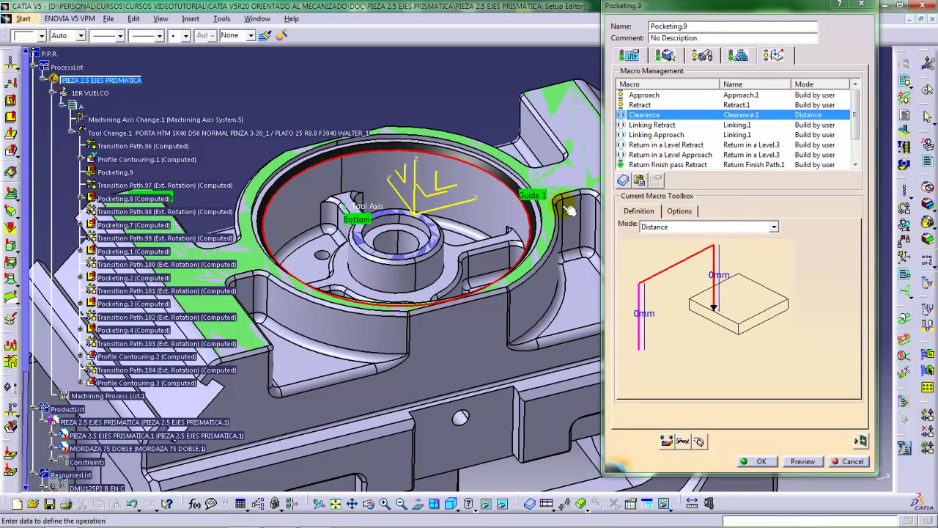
pyautogui.moveTo(478, 230)
pyautogui.mouseDown(button='middle')
pyautogui.moveTo(471, 220)
pyautogui.moveTo(488, 220)
pyautogui.mouseUp(button='middle')
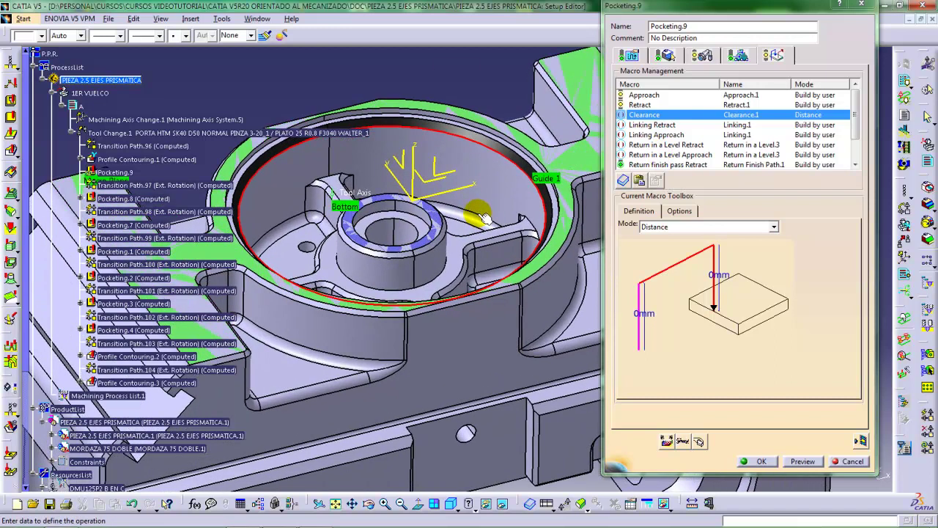
# Check the radial strategy settings and activate the Return between levels Retract and Approach macros.
pyautogui.click(625, 56)
pyautogui.click(678, 243)
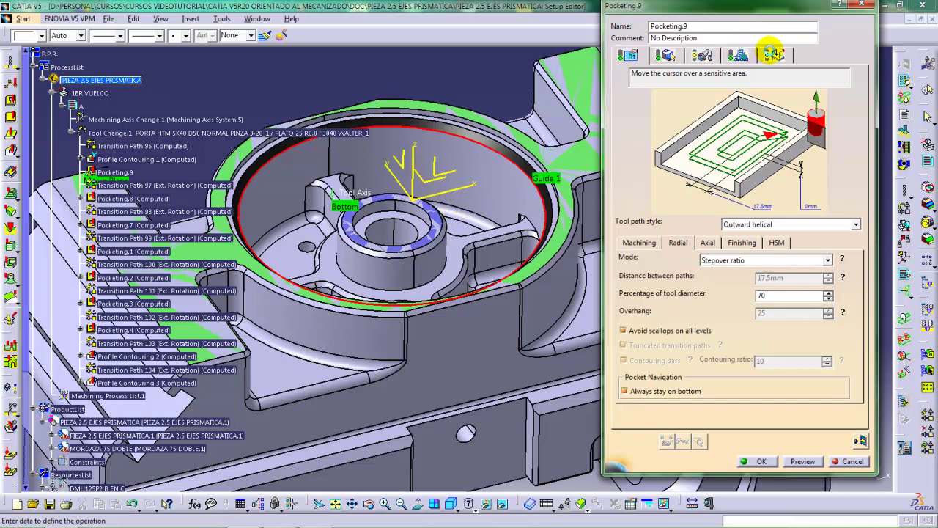
pyautogui.click(774, 52)
pyautogui.moveTo(856, 115); pyautogui.dragTo(859, 141)
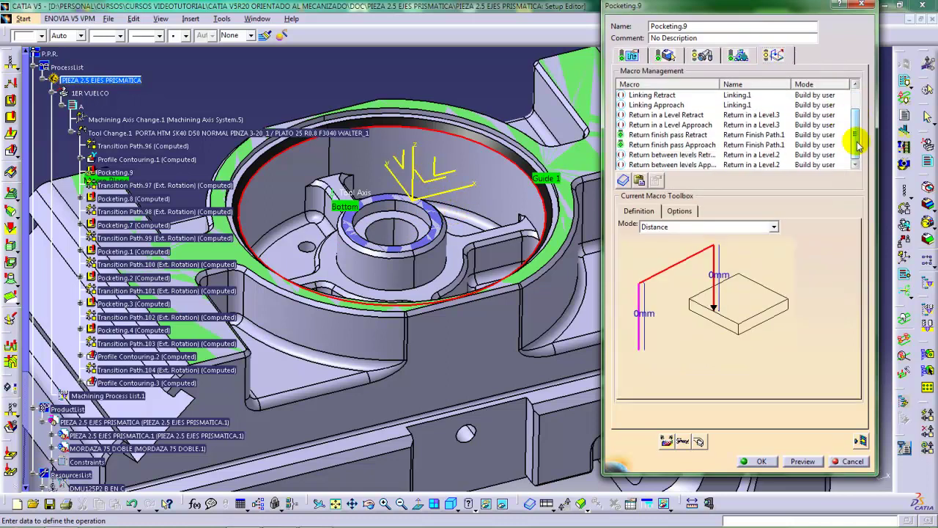
pyautogui.click(672, 135)
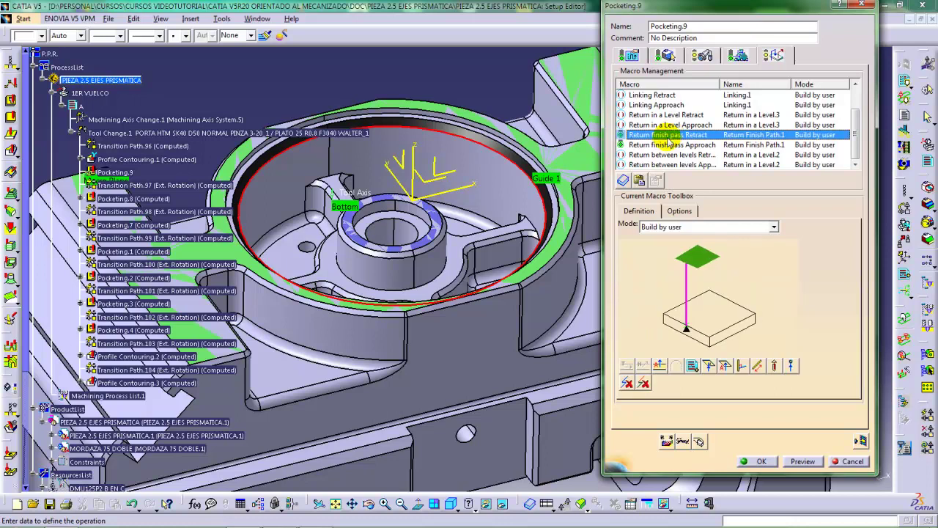
pyautogui.click(661, 154)
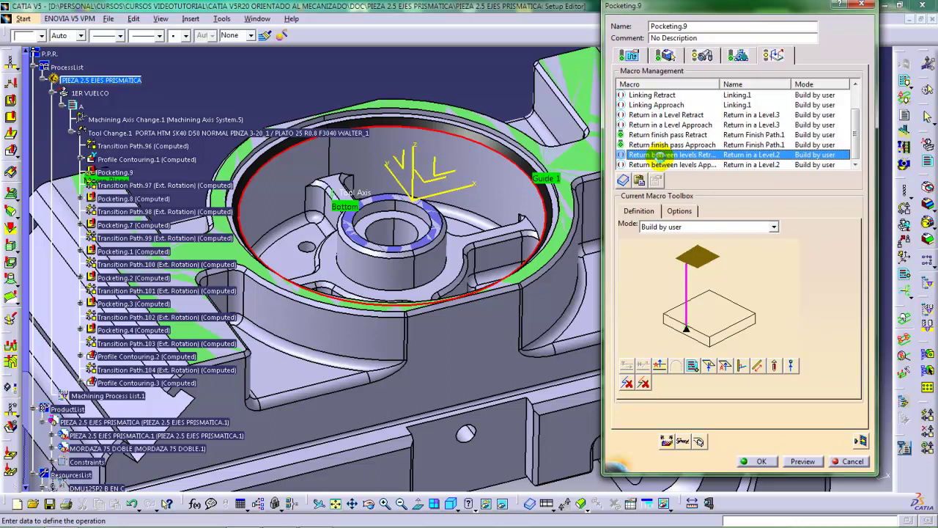
pyautogui.rightClick(662, 160)
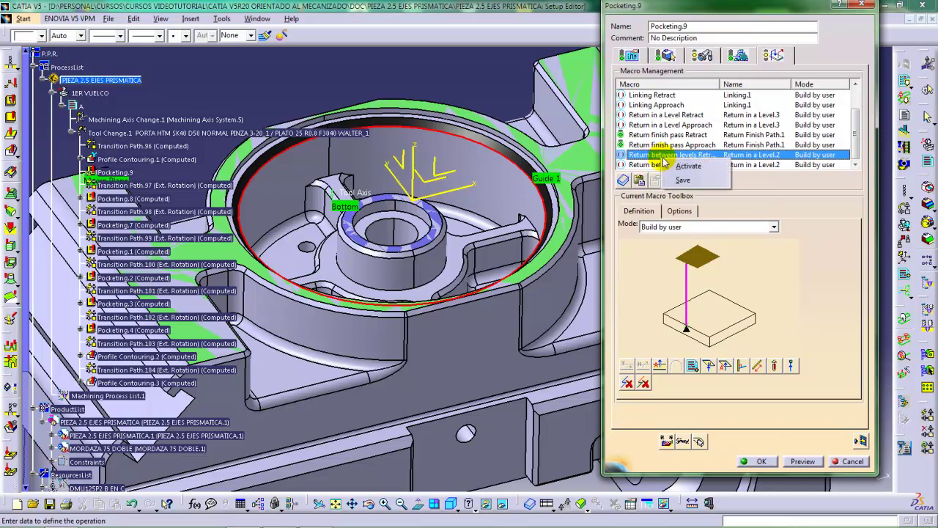
pyautogui.click(689, 168)
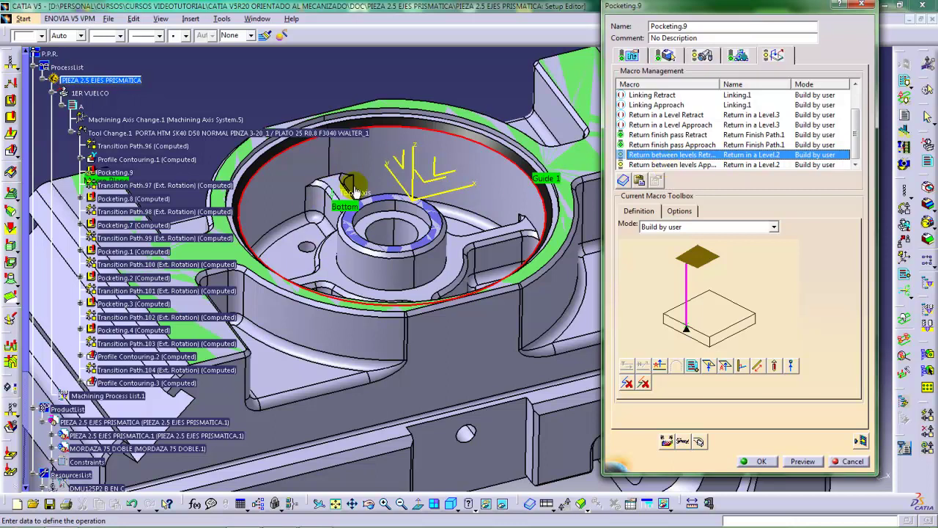
pyautogui.moveTo(419, 291); pyautogui.dragTo(451, 291, button='middle')
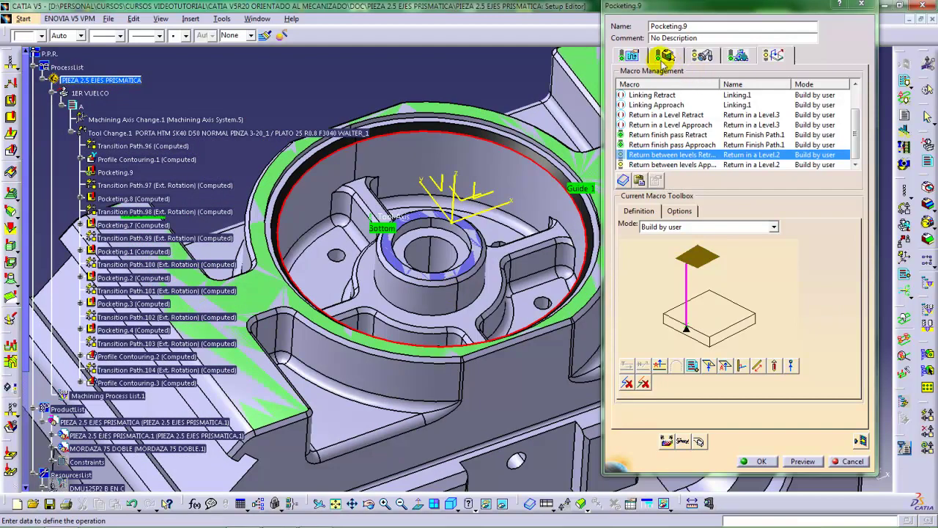
# Set the maximum depth of cut to 1 mm in the axial strategy parameters.
pyautogui.click(632, 56)
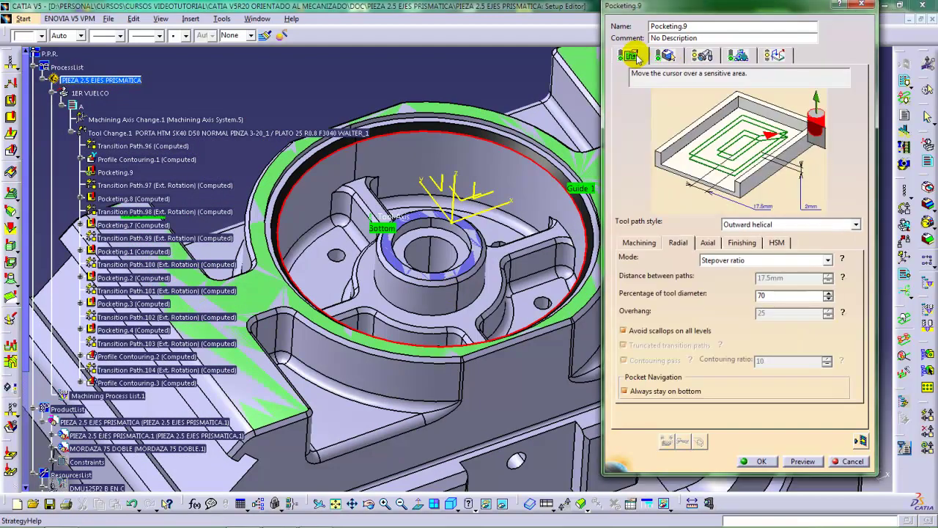
pyautogui.click(709, 243)
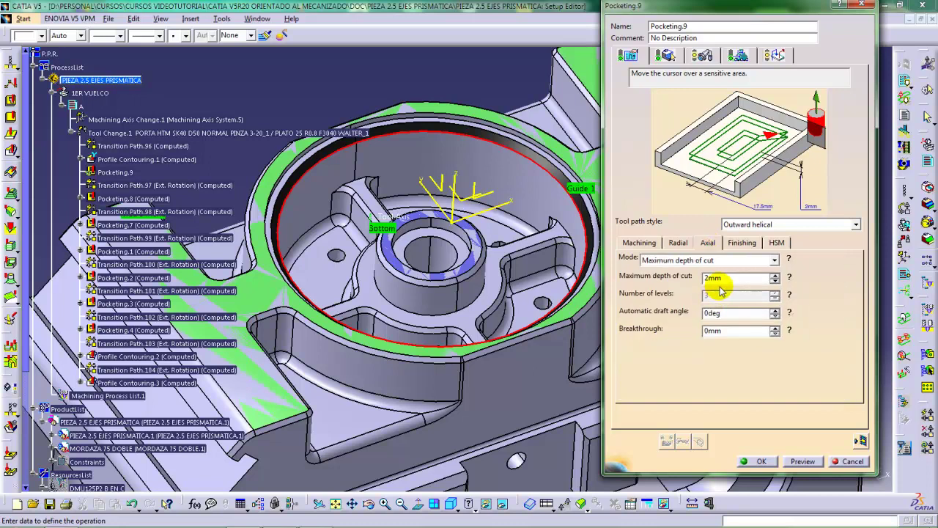
pyautogui.doubleClick(711, 278)
pyautogui.write('1mm')
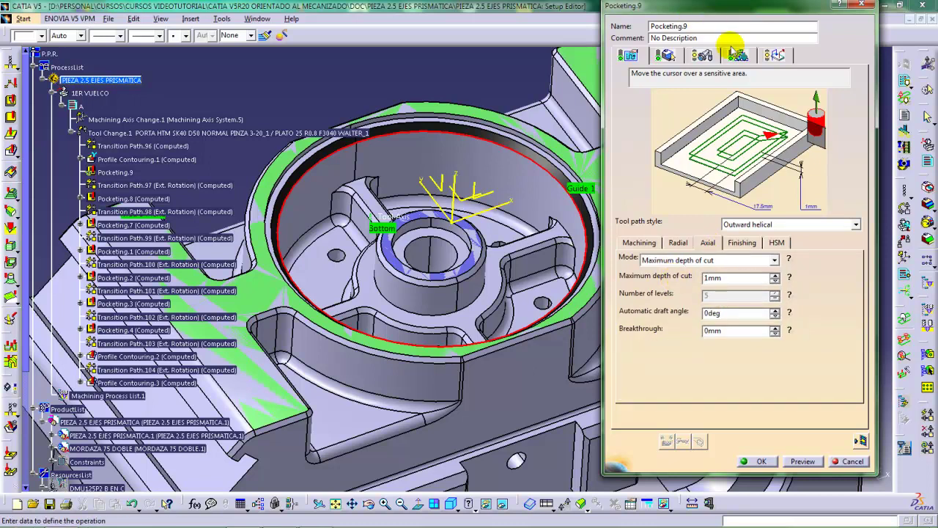
# Set the vertical safety distance of the Approach macro's helical ramp to 1.5 mm.
pyautogui.click(765, 55)
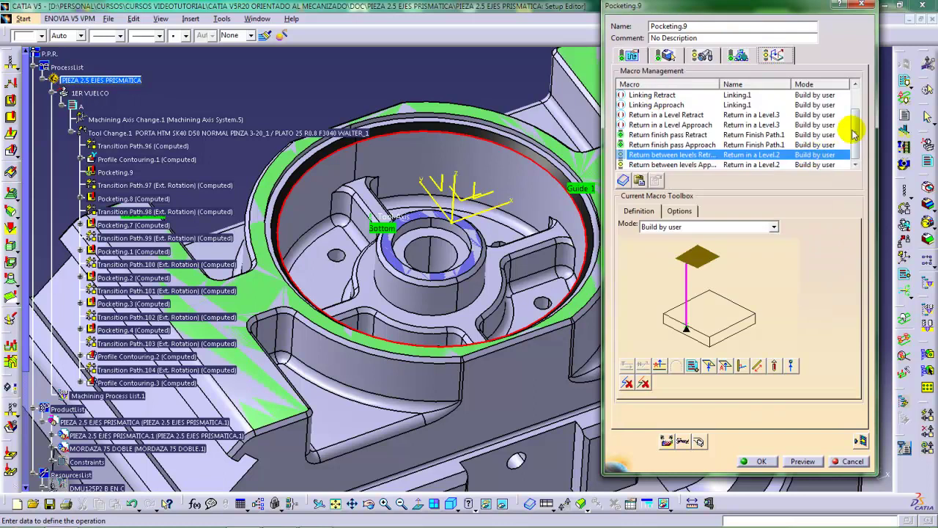
pyautogui.moveTo(855, 124); pyautogui.dragTo(852, 80)
pyautogui.click(643, 95)
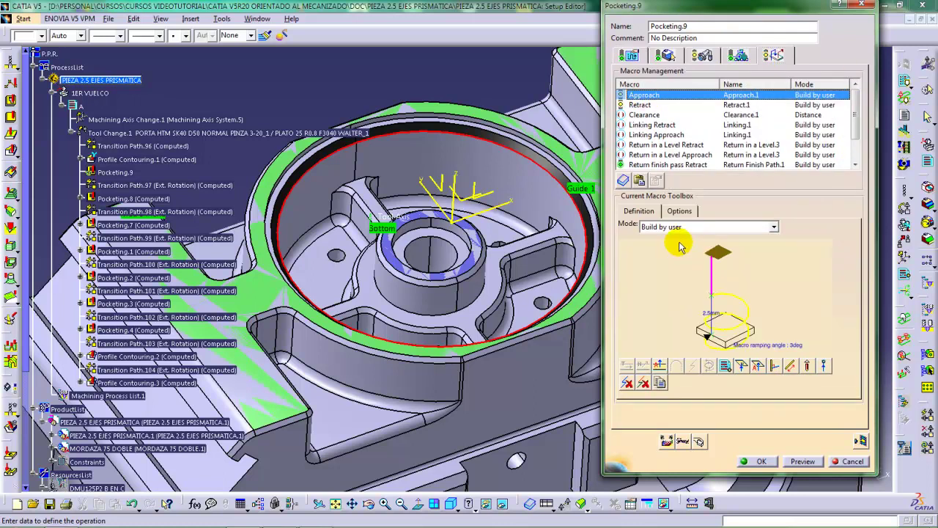
pyautogui.doubleClick(706, 313)
pyautogui.write('1.')
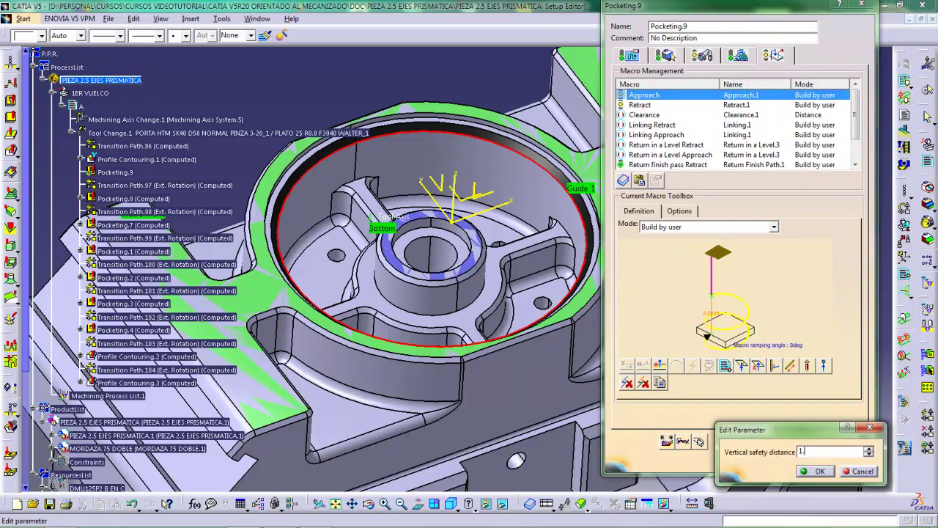
pyautogui.press('Return')
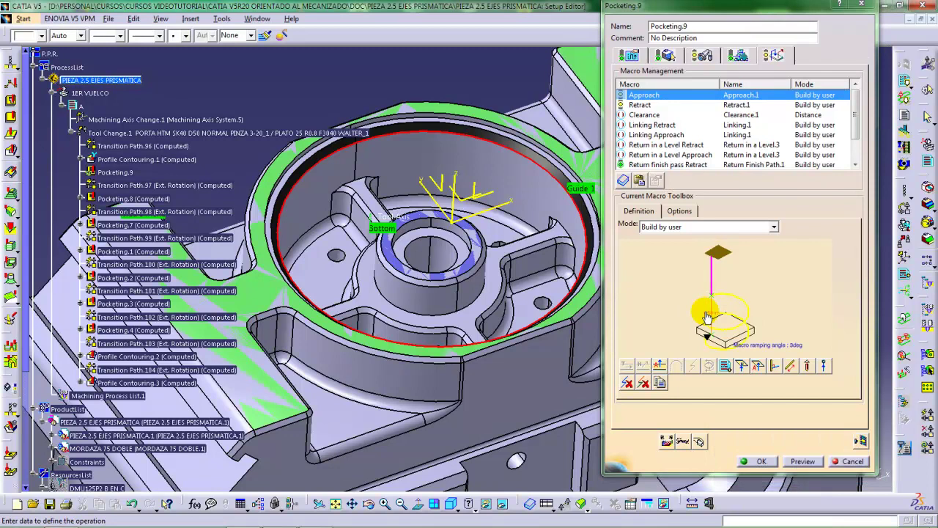
# Replace the existing motion of the Return between levels Retract macro with a circular motion of 2 mm radius.
pyautogui.scroll(-1, 858, 115)
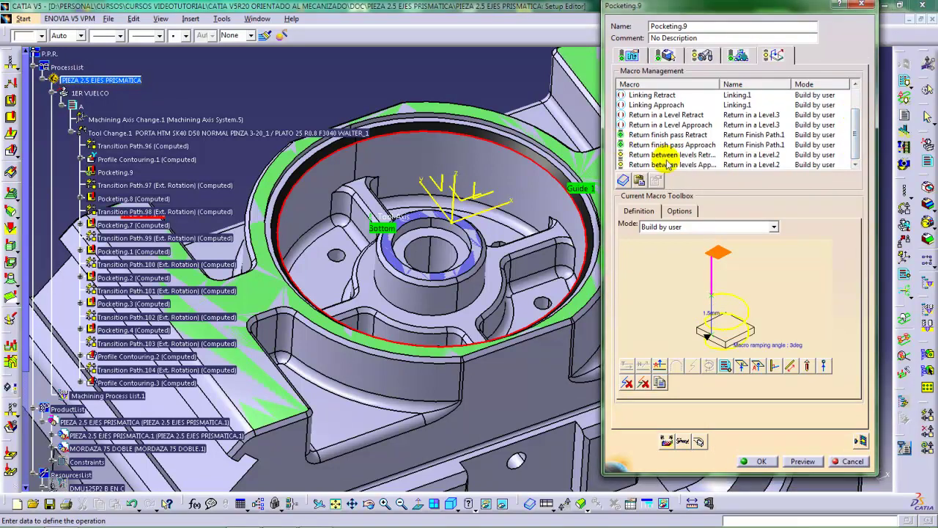
pyautogui.click(665, 165)
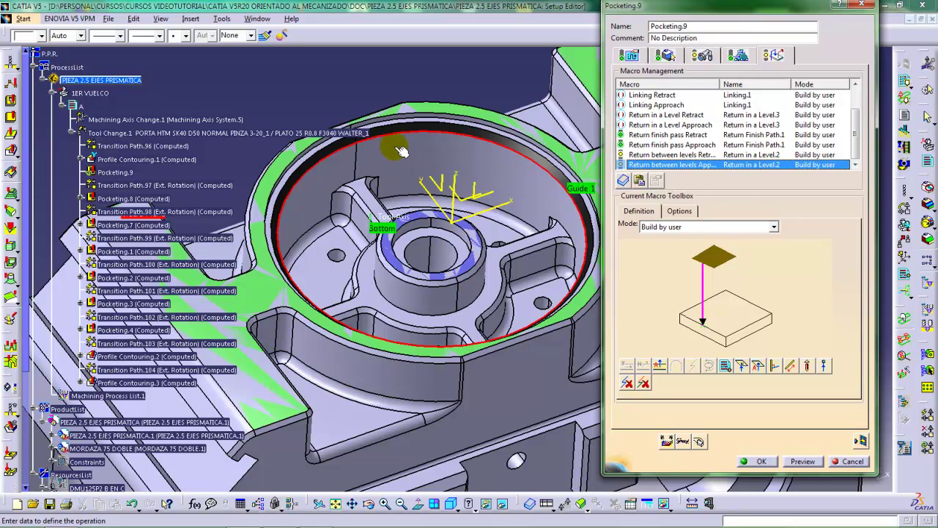
pyautogui.click(658, 154)
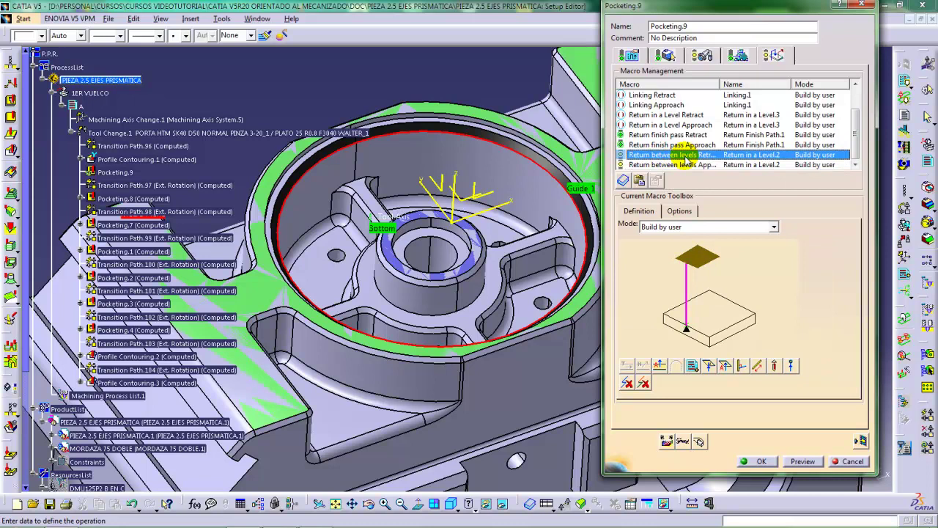
pyautogui.moveTo(721, 83); pyautogui.dragTo(741, 82)
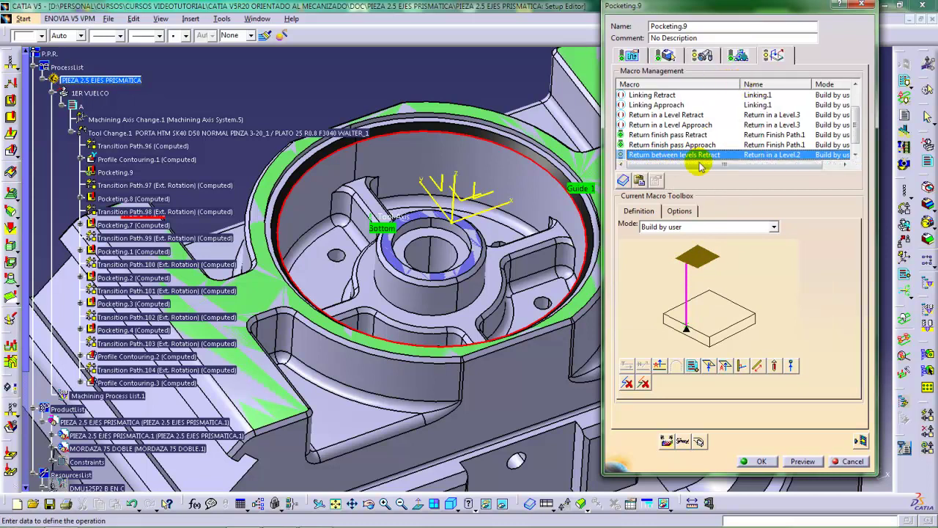
pyautogui.click(643, 383)
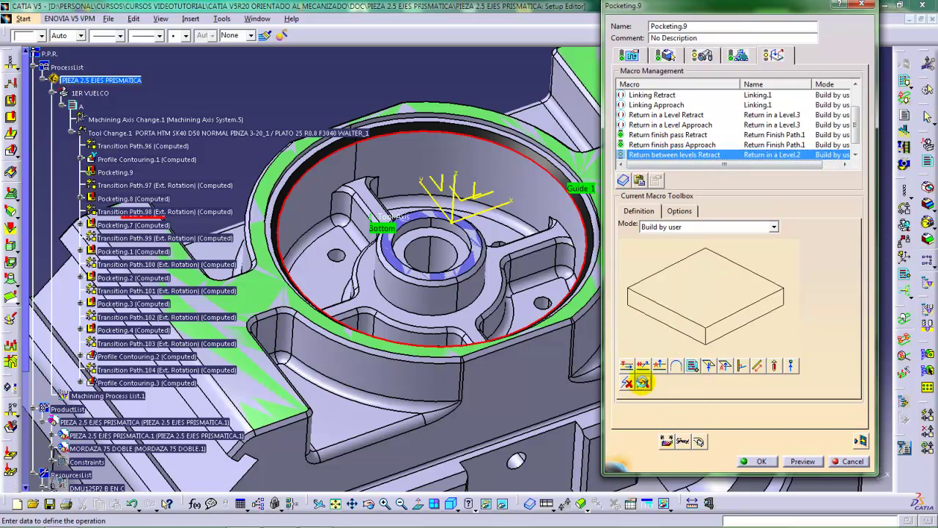
pyautogui.click(675, 365)
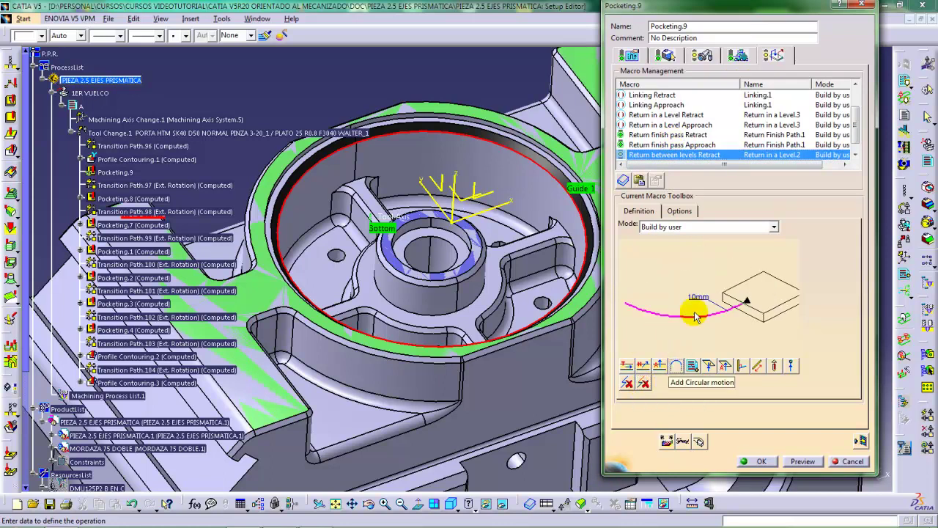
pyautogui.doubleClick(699, 299)
pyautogui.write('2')
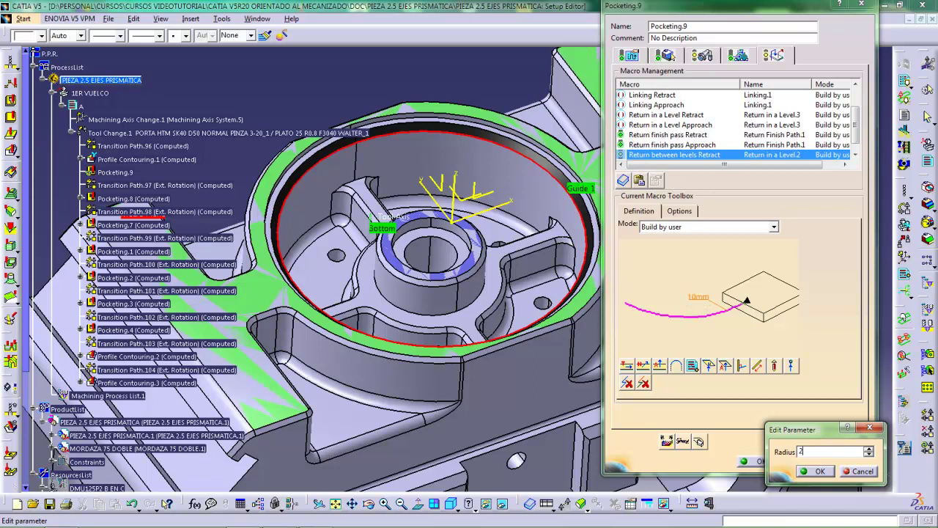
pyautogui.press('Return')
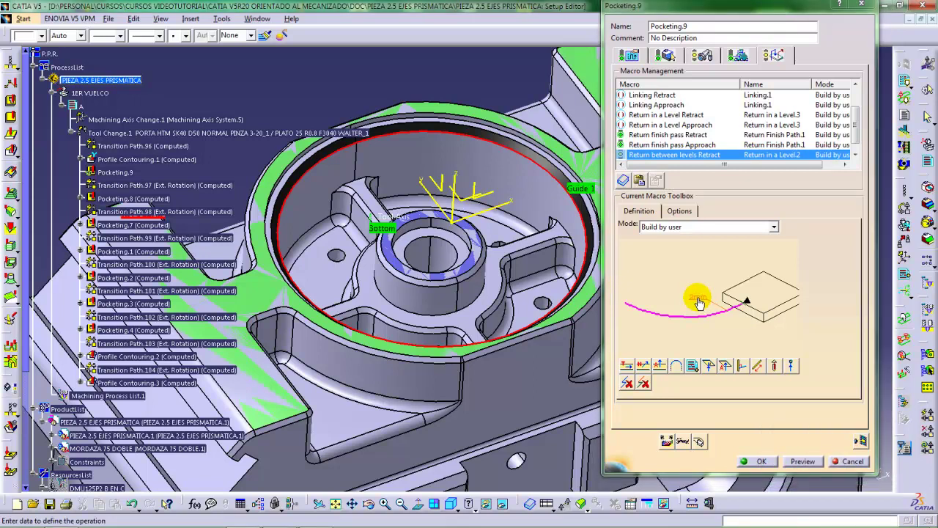
# Replace the Return between levels Approach macro's motion with a helical ramp of 1.5 mm vertical safety distance and 3 deg ramping angle.
pyautogui.moveTo(855, 117); pyautogui.dragTo(857, 141)
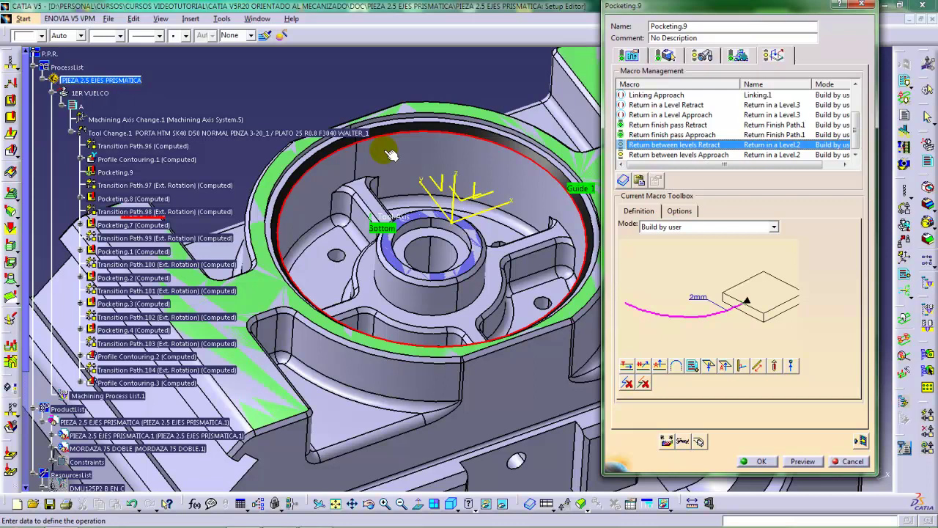
pyautogui.rightClick(391, 154)
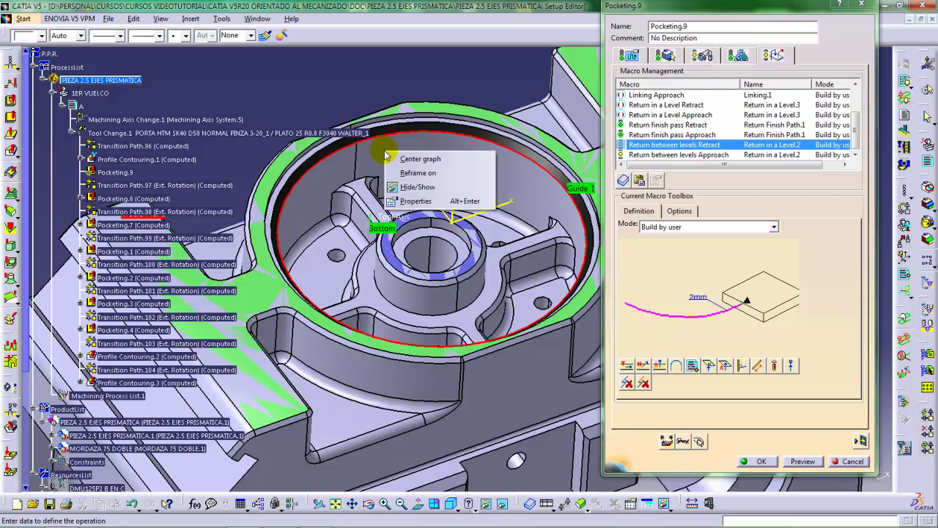
pyautogui.click(822, 351)
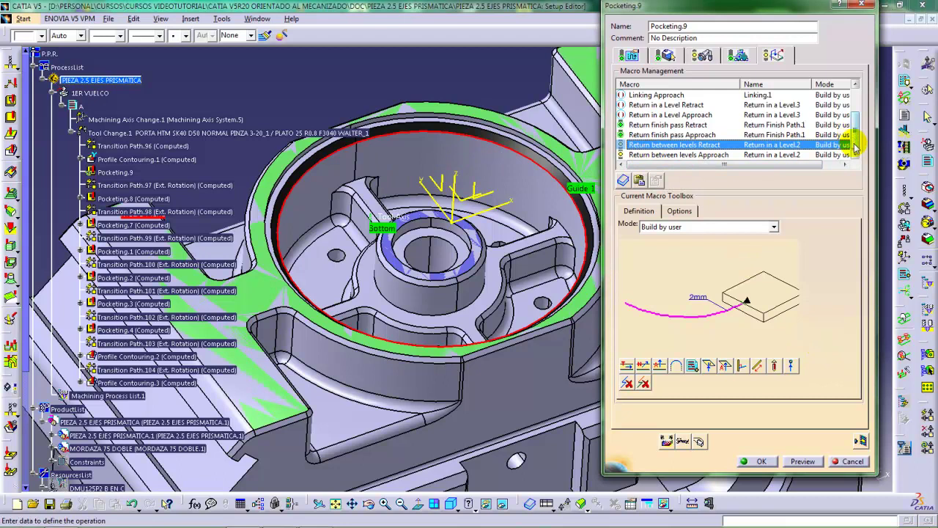
pyautogui.click(692, 156)
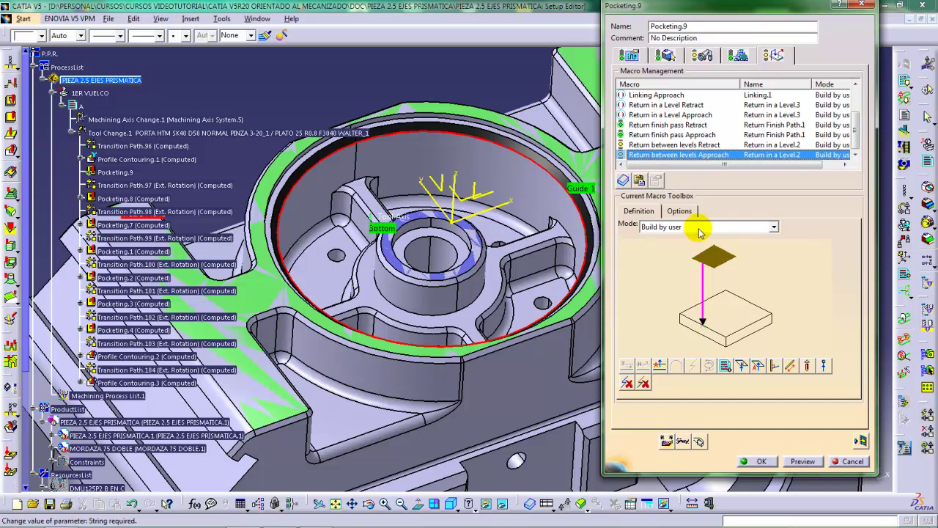
pyautogui.click(643, 383)
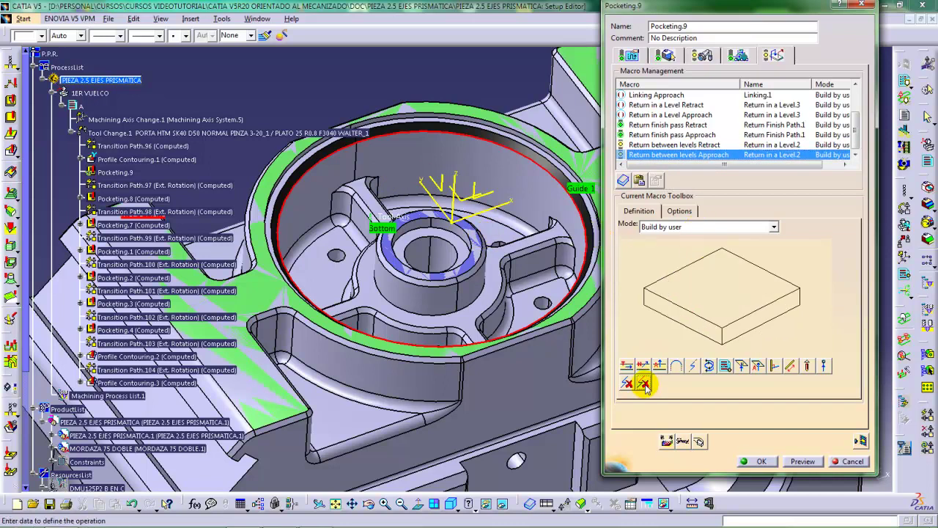
pyautogui.click(692, 367)
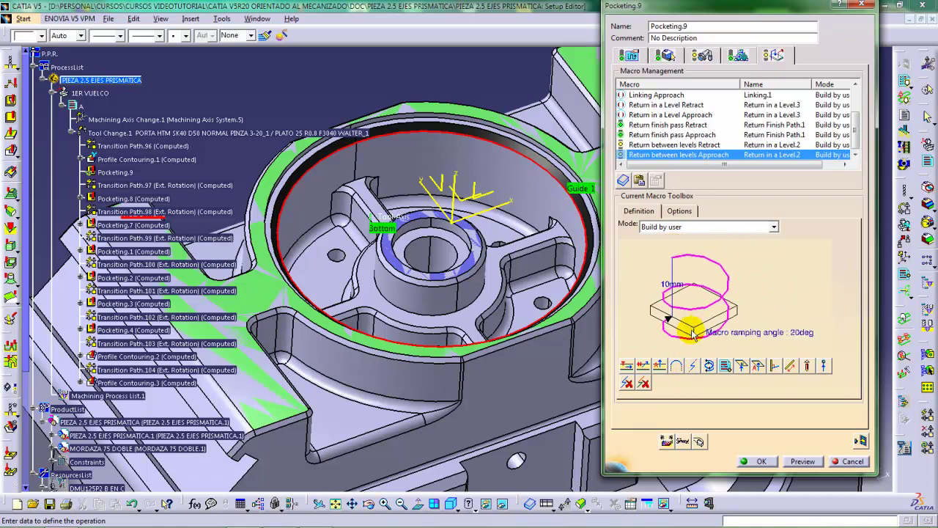
pyautogui.doubleClick(662, 286)
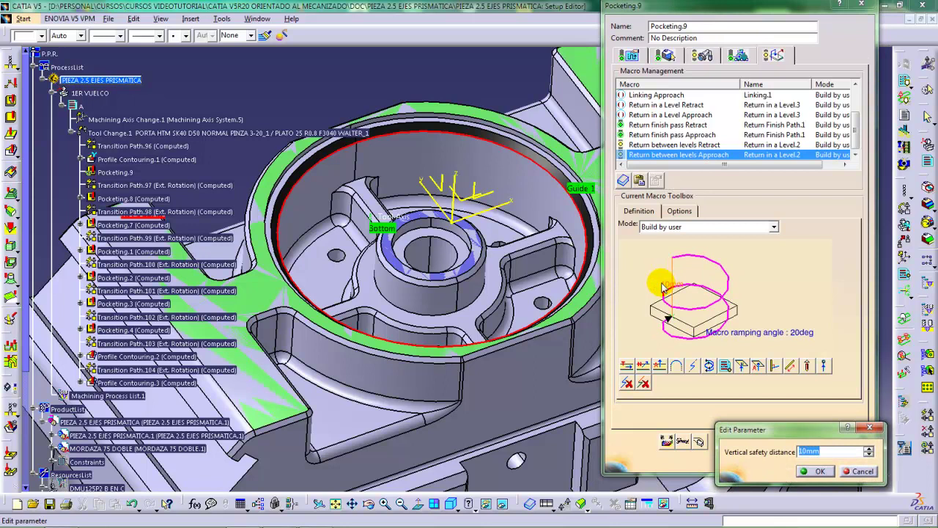
pyautogui.write('1.5')
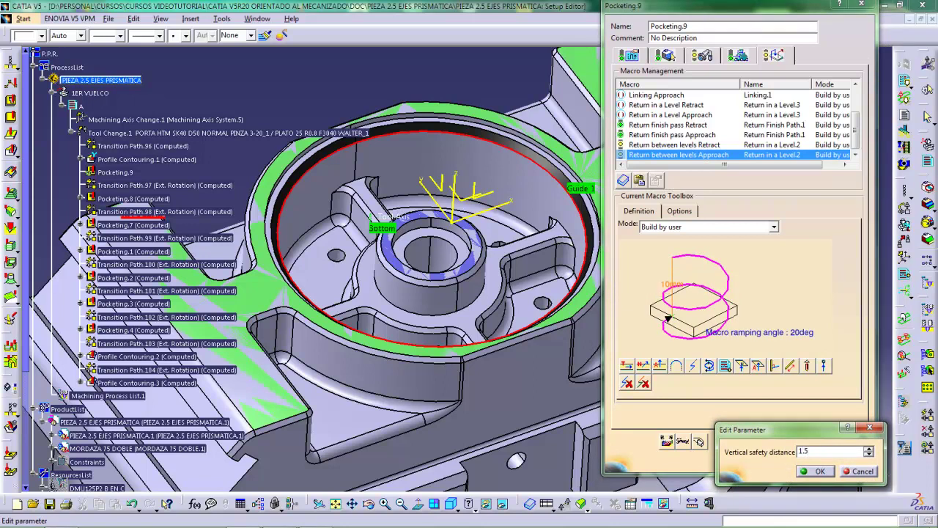
pyautogui.press('Return')
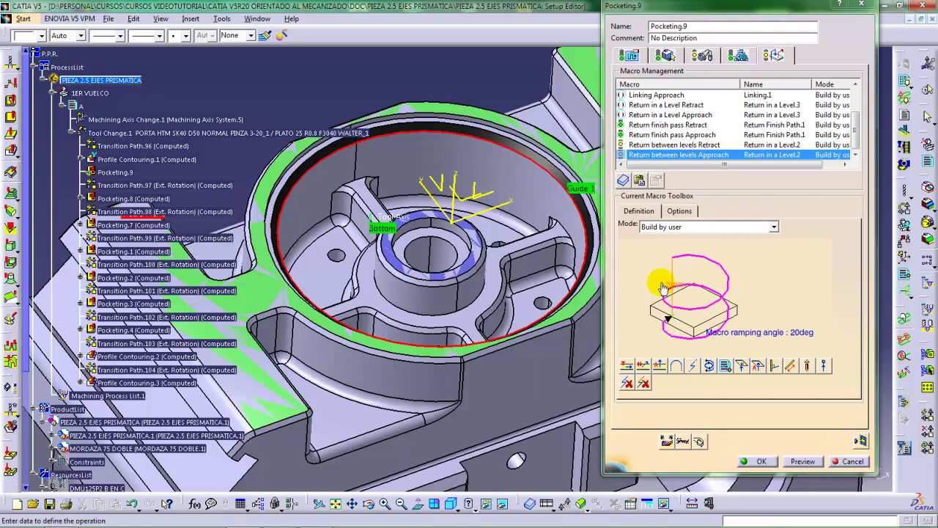
pyautogui.doubleClick(802, 337)
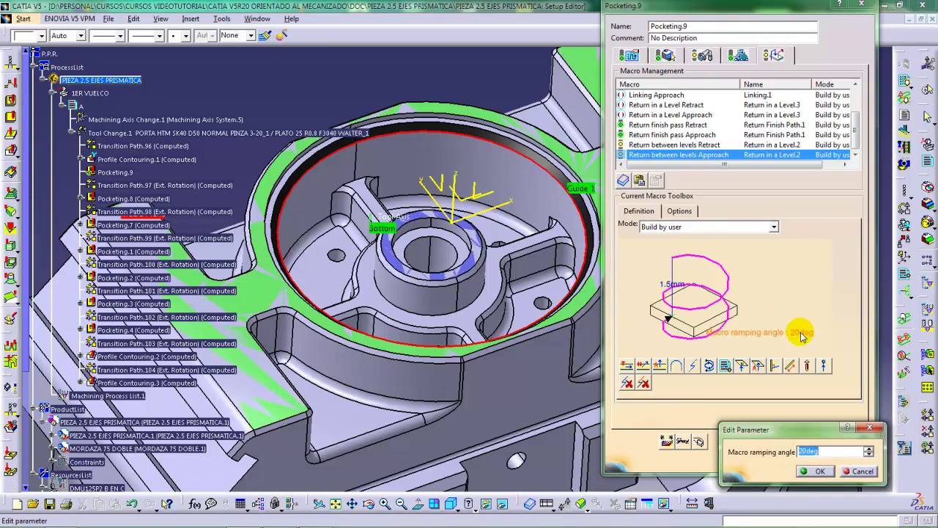
pyautogui.write('5')
pyautogui.press('Return')
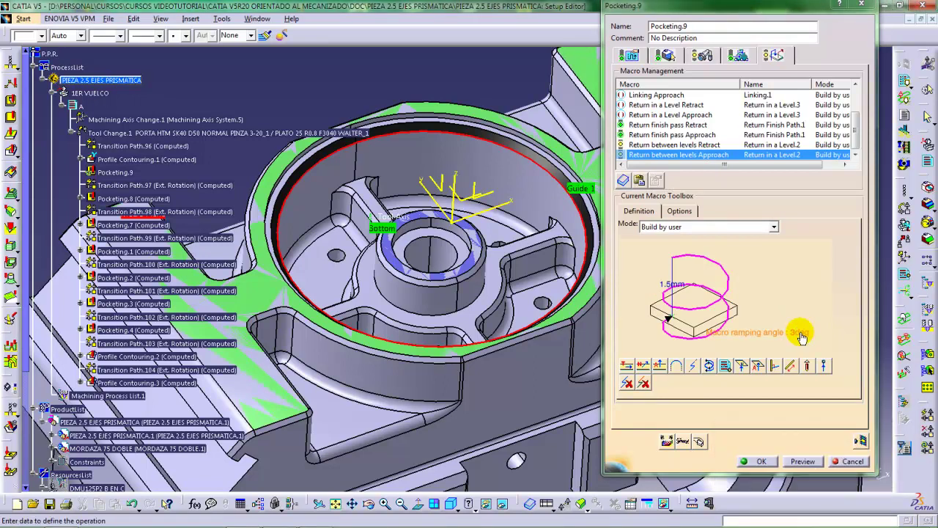
# Replace the existing motion of the Return finish pass Retract macro with a circular motion of 2 mm radius.
pyautogui.moveTo(416, 242)
pyautogui.mouseDown(button='middle')
pyautogui.moveTo(431, 242)
pyautogui.moveTo(440, 258)
pyautogui.moveTo(427, 227)
pyautogui.moveTo(443, 265)
pyautogui.moveTo(425, 249)
pyautogui.mouseUp(button='middle')
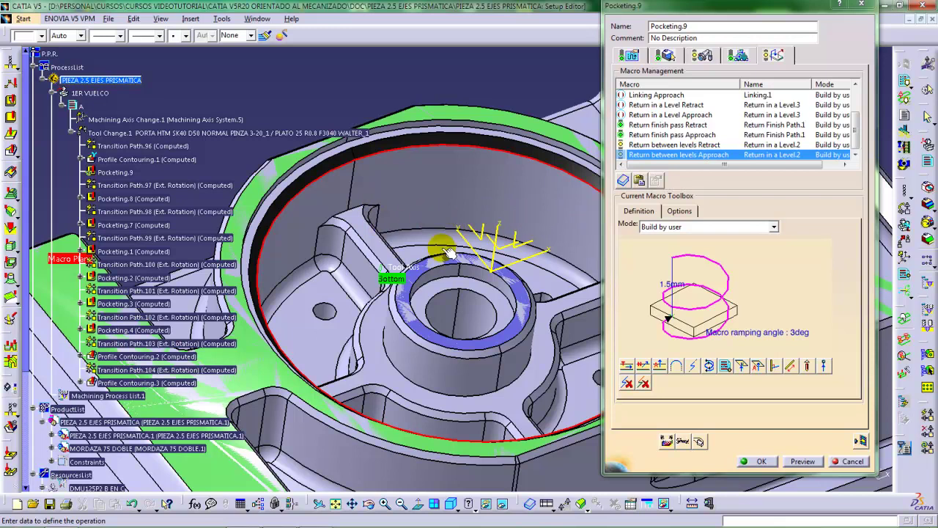
pyautogui.click(682, 145)
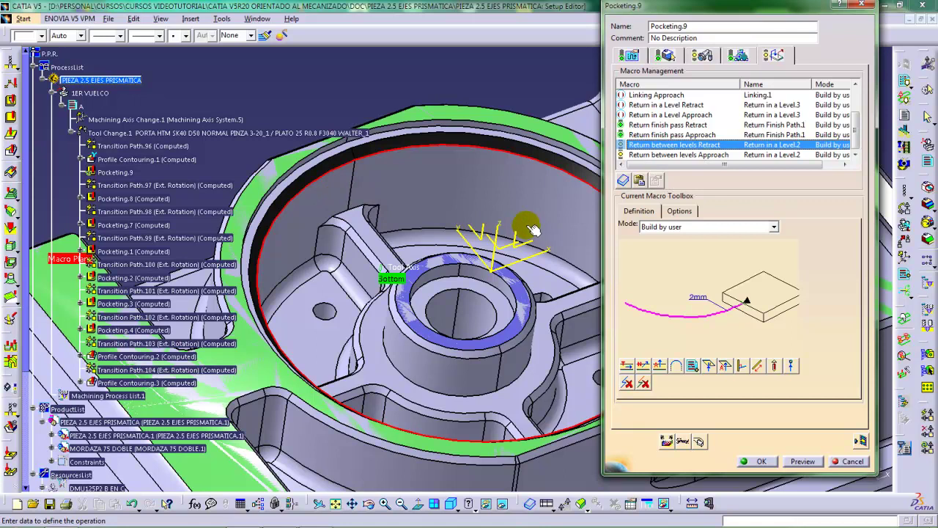
pyautogui.click(655, 126)
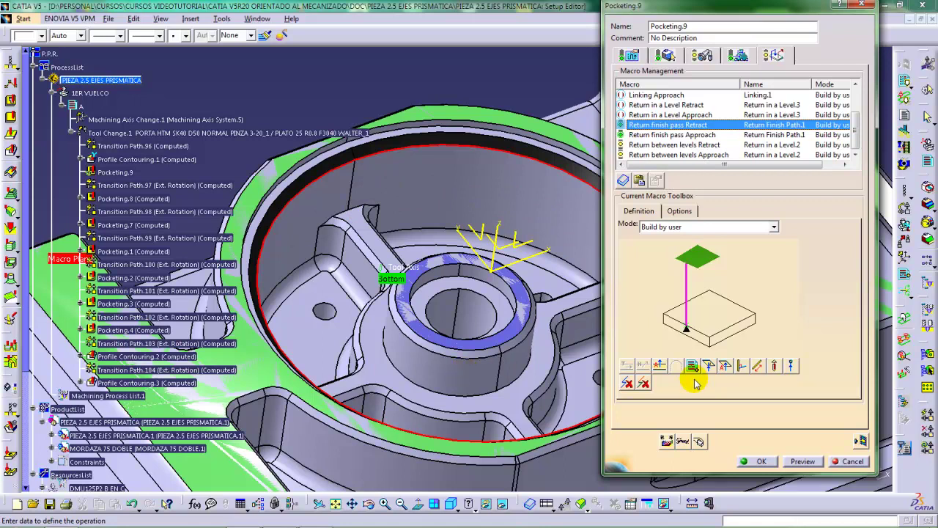
pyautogui.click(636, 386)
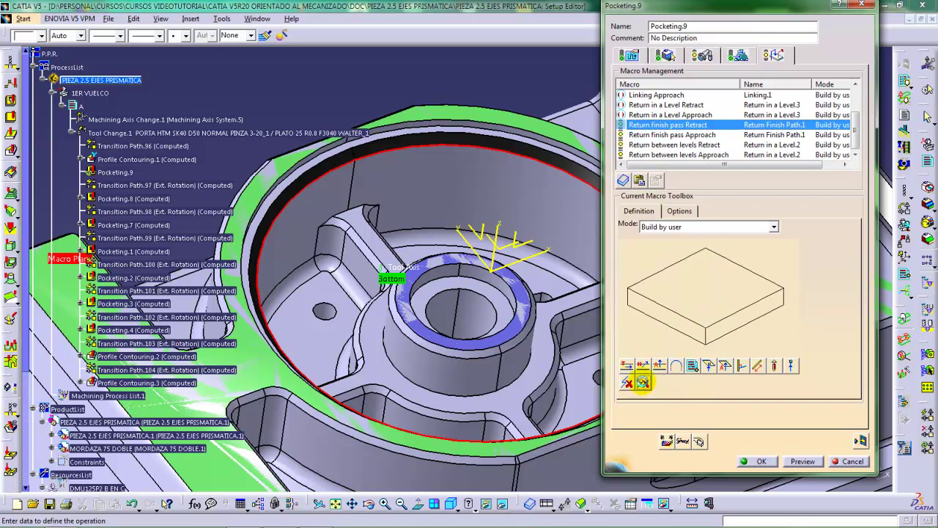
pyautogui.click(675, 364)
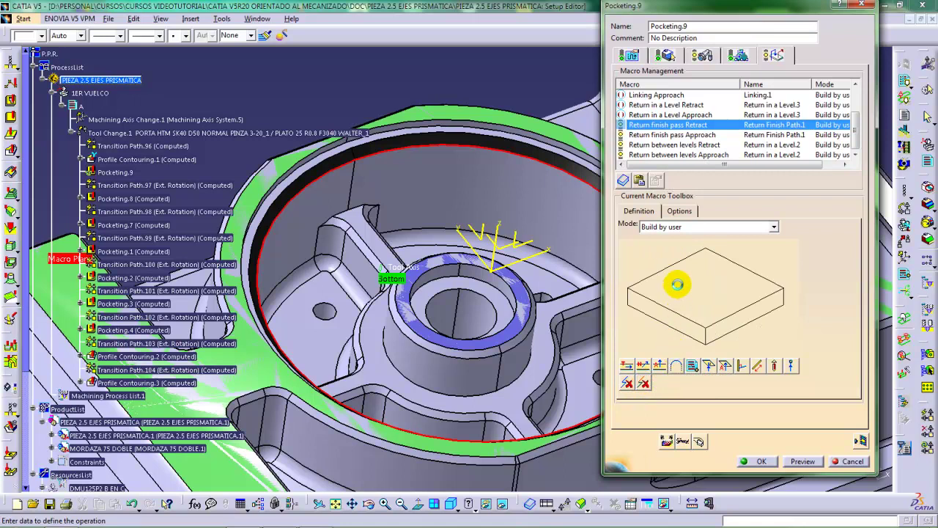
pyautogui.doubleClick(697, 302)
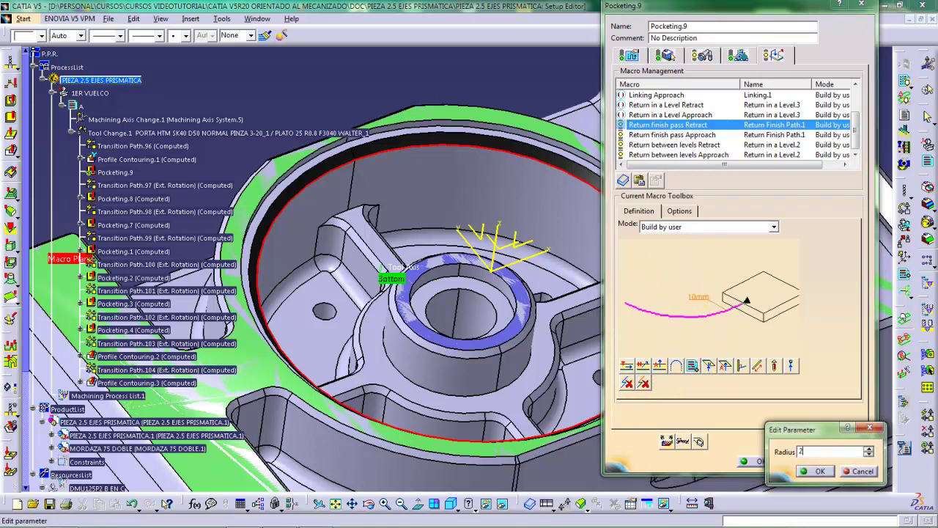
pyautogui.press('Return')
# Replace the Return finish pass Approach macro's motion with a helical ramp of 0.75 mm vertical safety distance and 3 deg ramping angle.
pyautogui.click(658, 135)
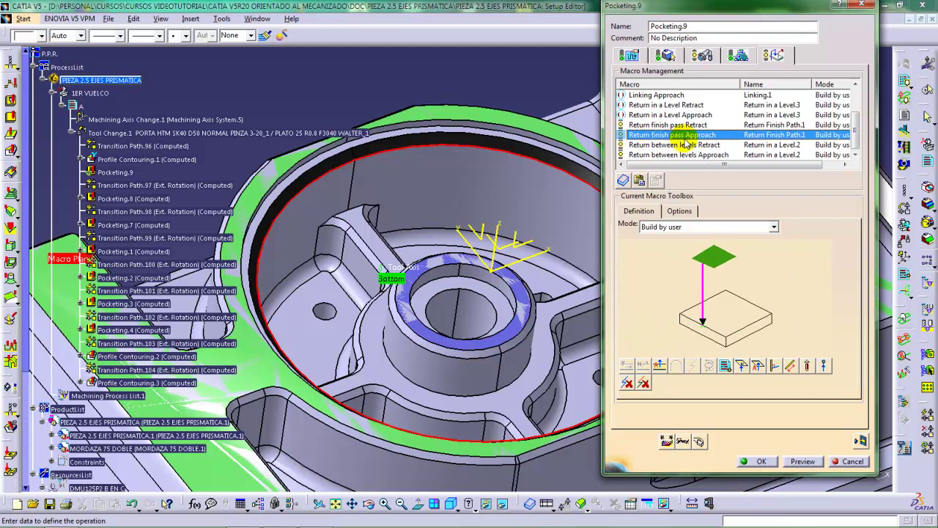
pyautogui.click(630, 381)
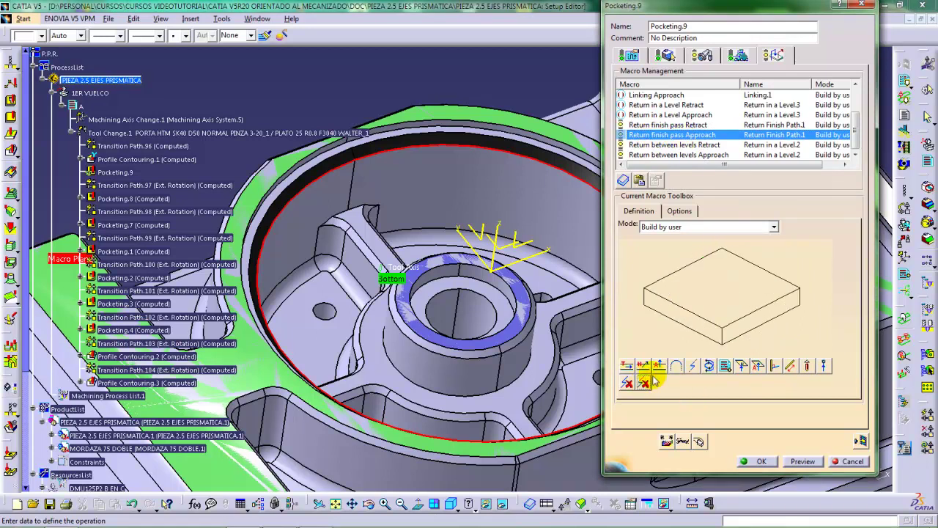
pyautogui.click(694, 366)
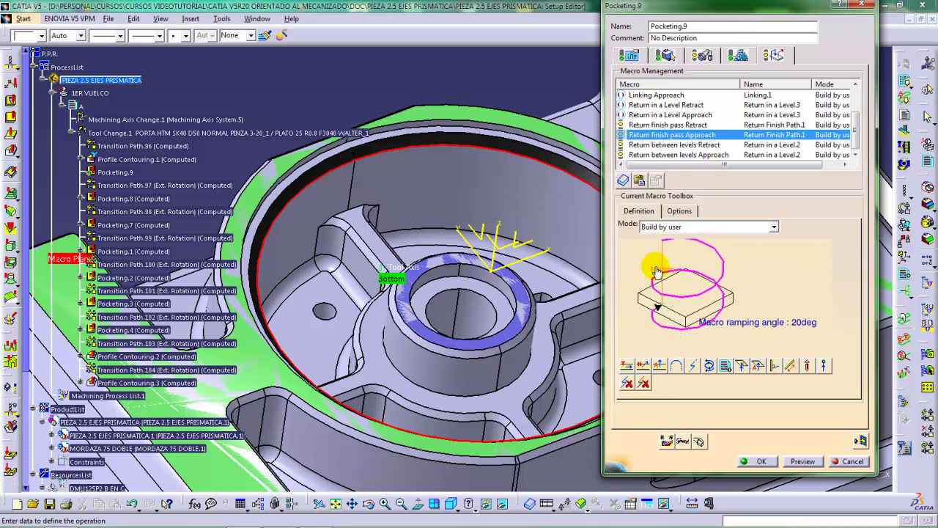
pyautogui.doubleClick(657, 271)
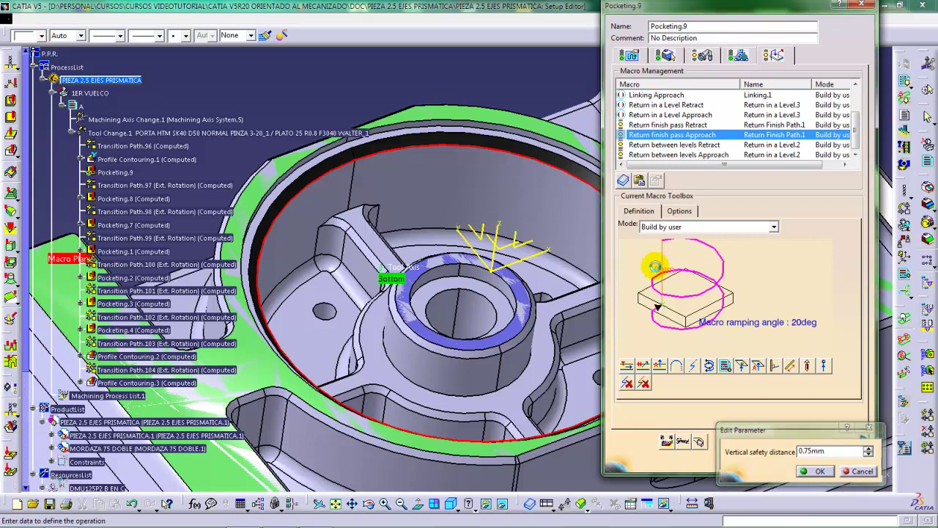
pyautogui.press('Return')
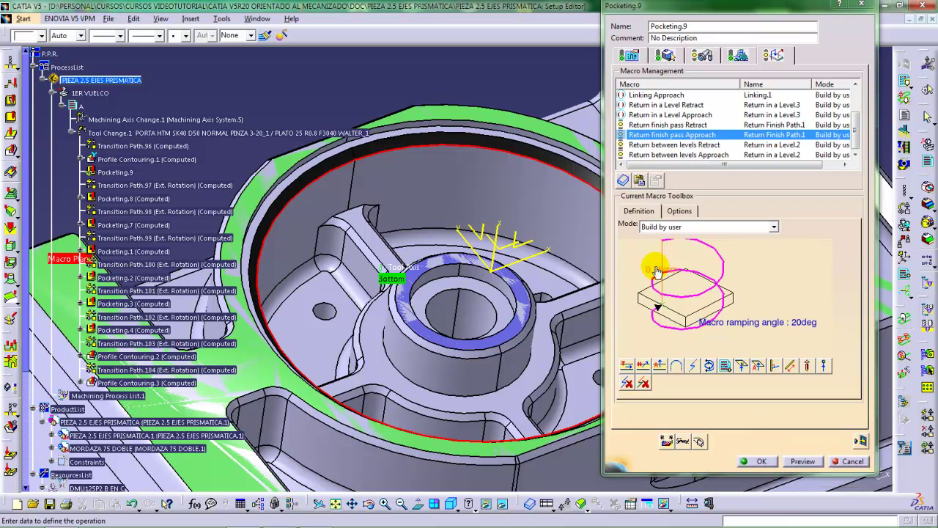
pyautogui.doubleClick(803, 323)
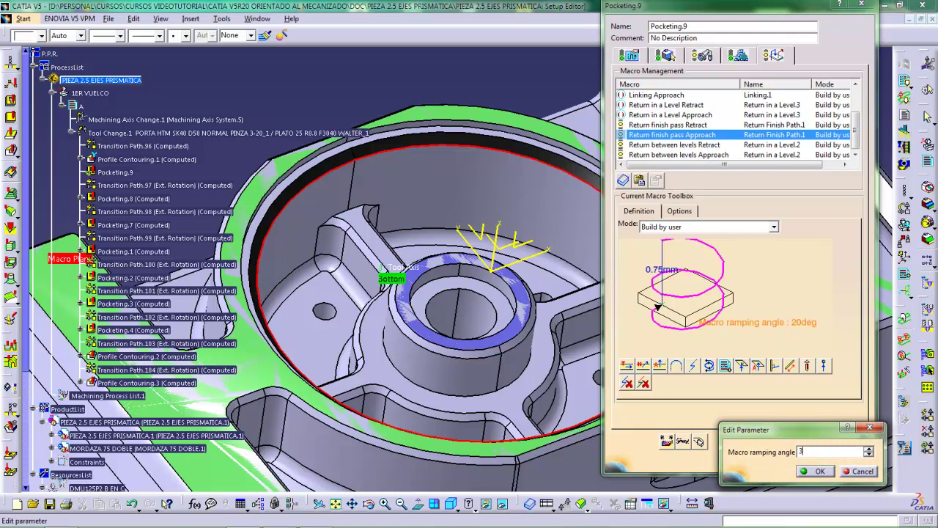
pyautogui.press('Return')
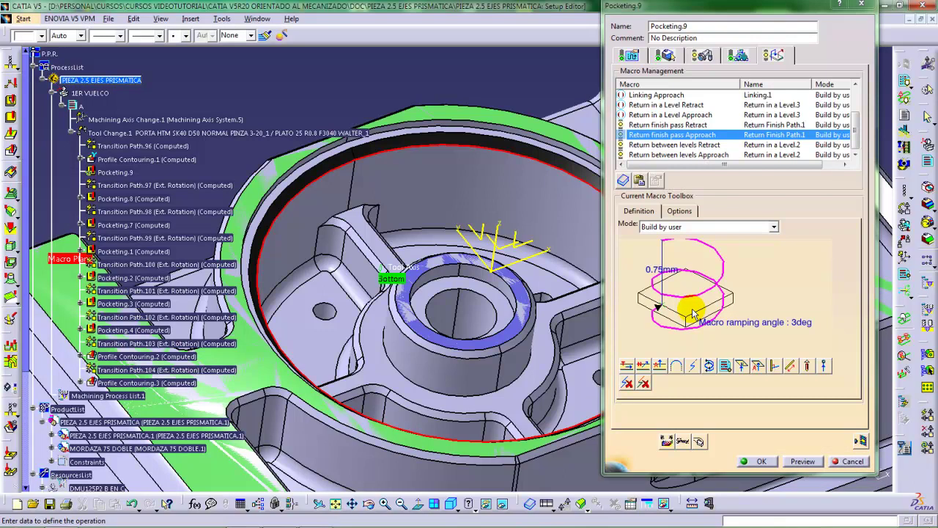
# Compute the pocketing operation's tool path and inspect its replay around the central boss.
pyautogui.moveTo(478, 291); pyautogui.dragTo(436, 277, button='middle')
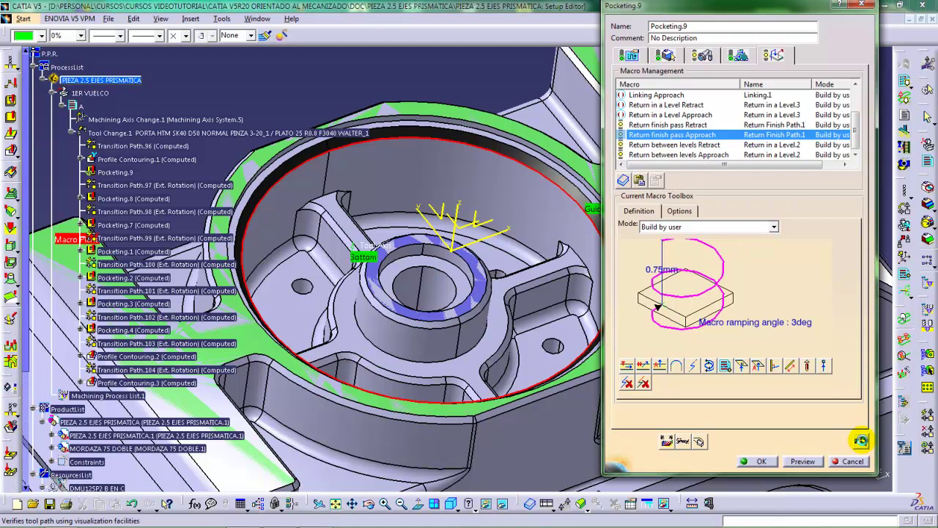
pyautogui.click(861, 440)
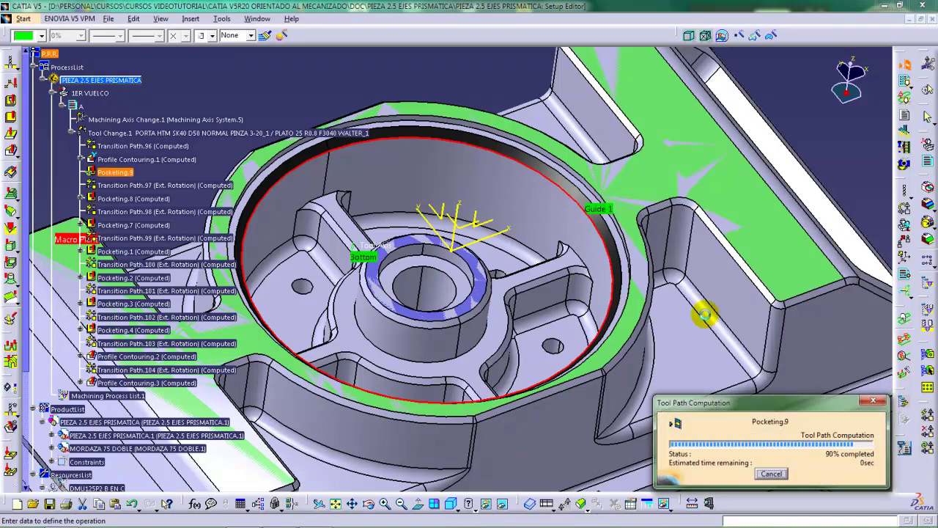
pyautogui.moveTo(555, 304)
pyautogui.mouseDown(button='middle')
pyautogui.moveTo(561, 324)
pyautogui.moveTo(560, 305)
pyautogui.moveTo(552, 309)
pyautogui.moveTo(569, 294)
pyautogui.mouseUp(button='middle')
pyautogui.click(565, 297)
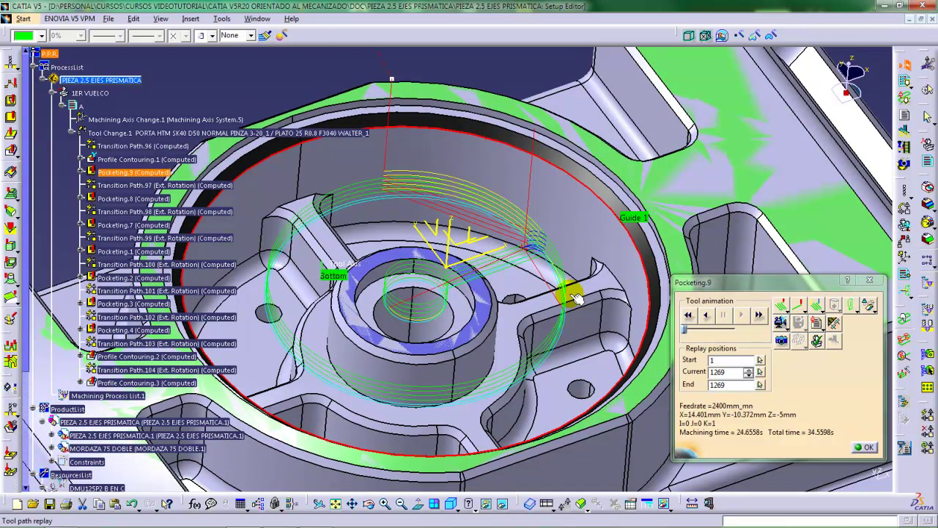
# Check the tool's position on the replayed outer pass, close the replay and show the pocketing strategy parameters.
pyautogui.click(576, 297)
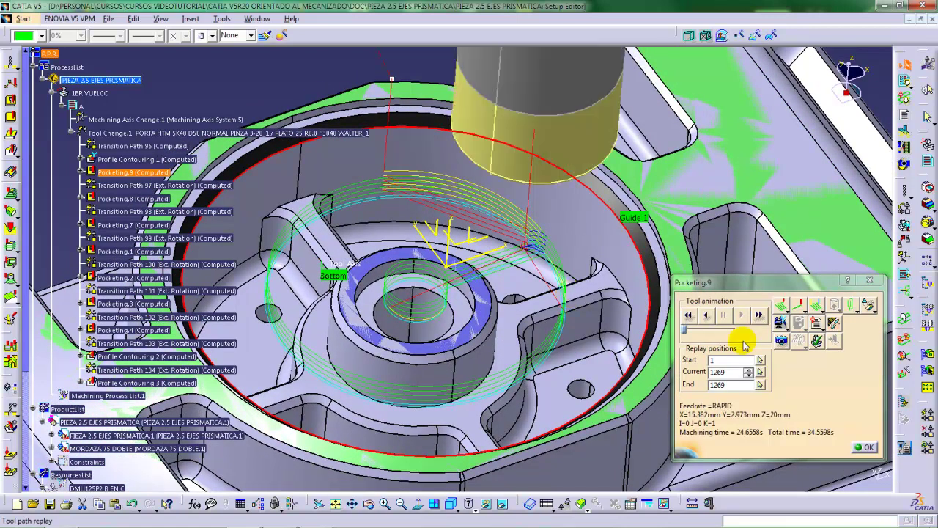
pyautogui.click(865, 448)
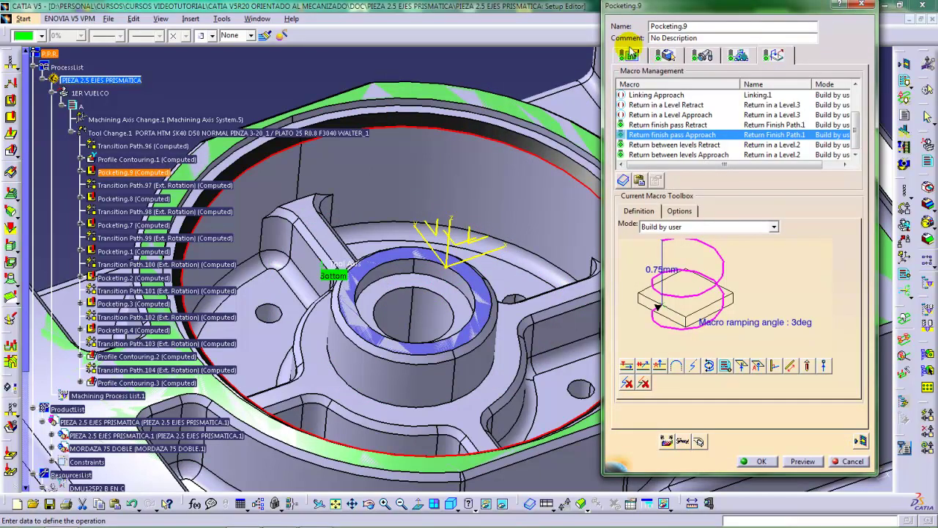
pyautogui.click(629, 53)
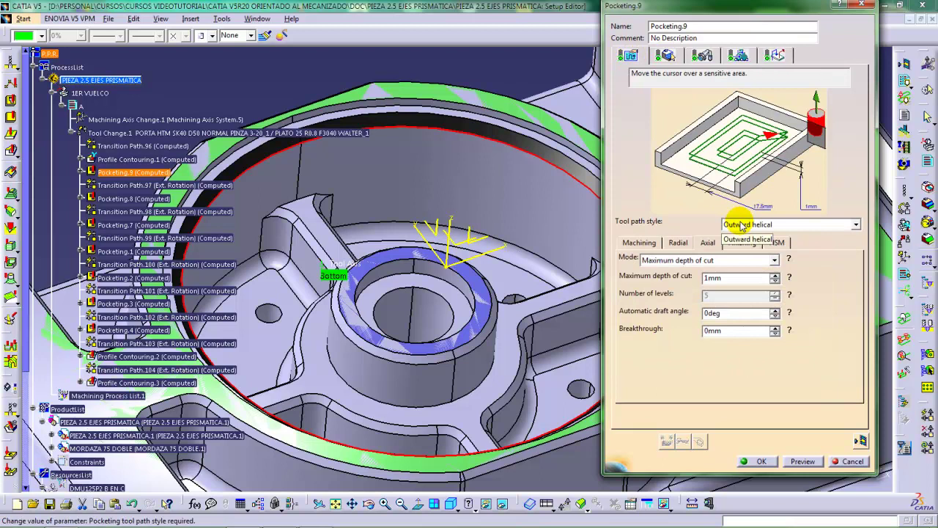
# Replay the pocketing tool path from its start and inspect the tool's position over the central boss and at the retract.
pyautogui.click(861, 441)
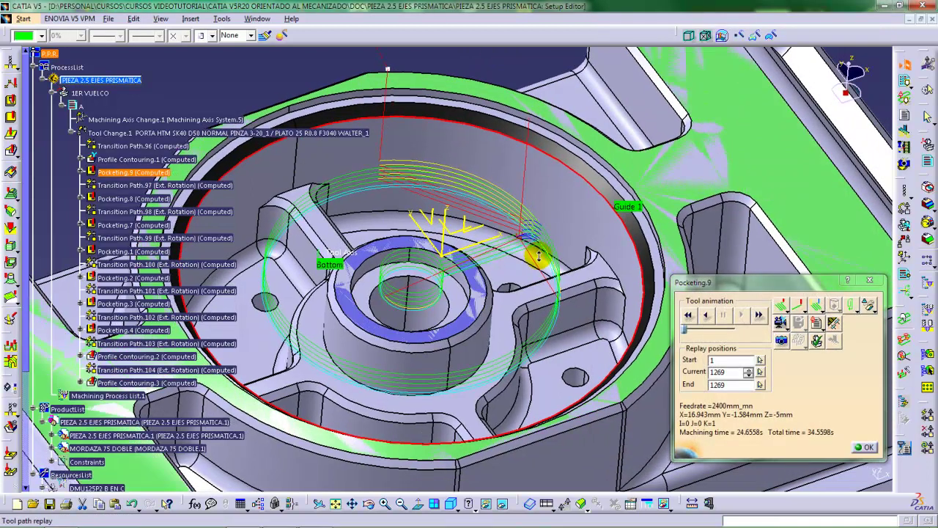
pyautogui.keyDown('ctrl'); pyautogui.moveTo(538, 256); pyautogui.dragTo(540, 258, button='middle'); pyautogui.keyUp('ctrl')
pyautogui.click(690, 315)
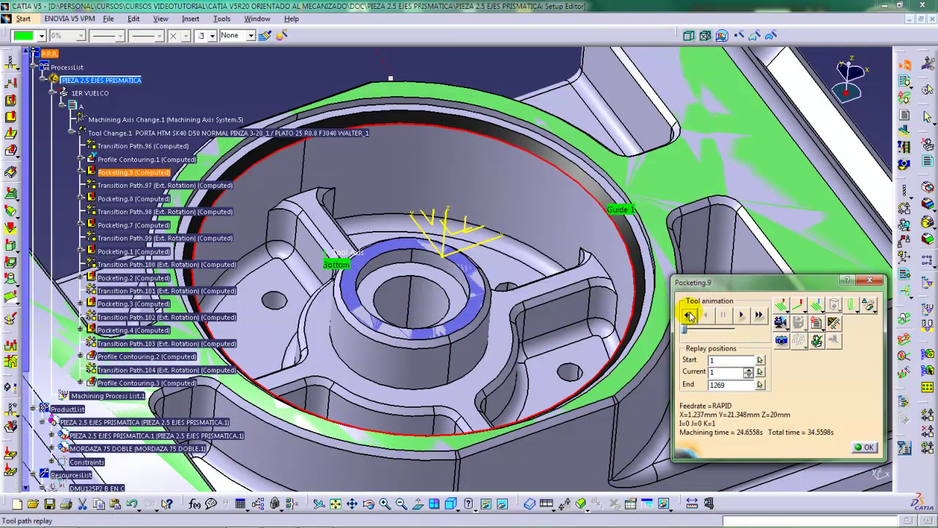
pyautogui.click(742, 316)
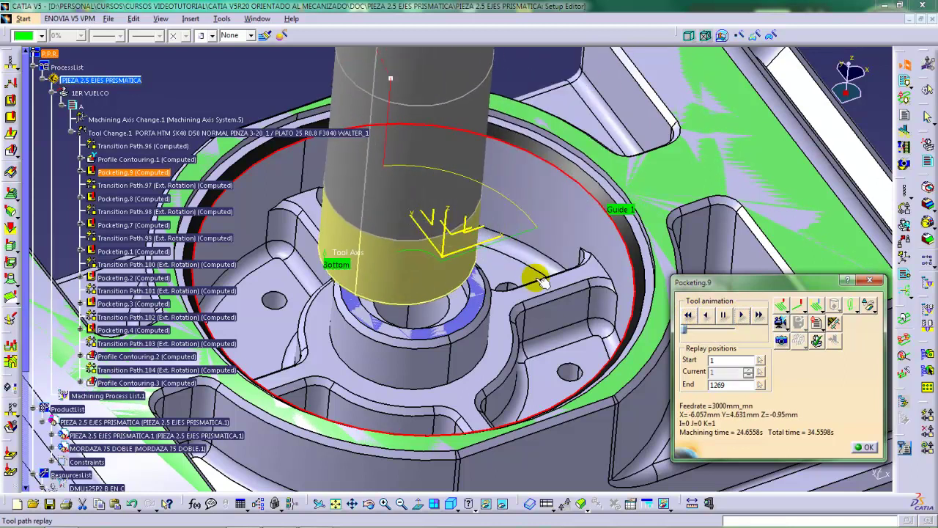
pyautogui.keyDown('ctrl'); pyautogui.moveTo(530, 268); pyautogui.dragTo(512, 277, button='middle'); pyautogui.keyUp('ctrl')
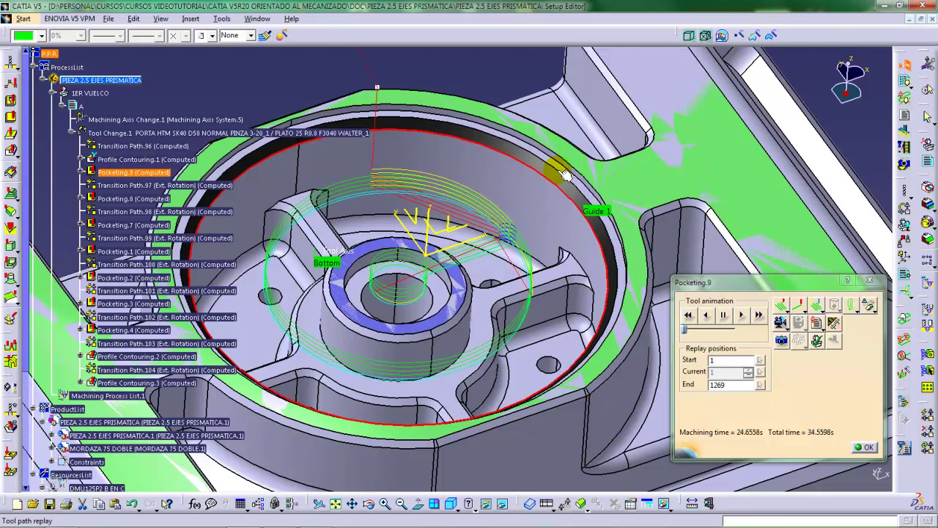
pyautogui.click(551, 188)
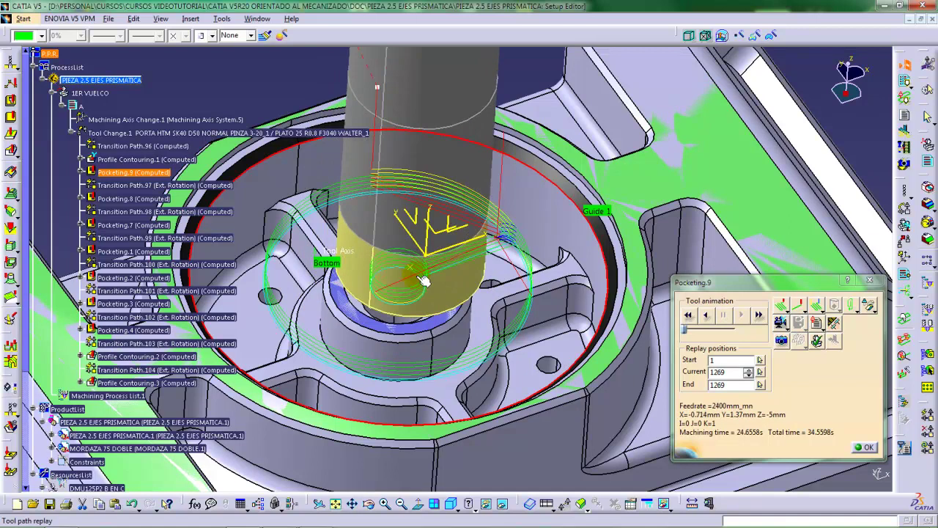
pyautogui.moveTo(519, 214); pyautogui.dragTo(503, 229, button='middle')
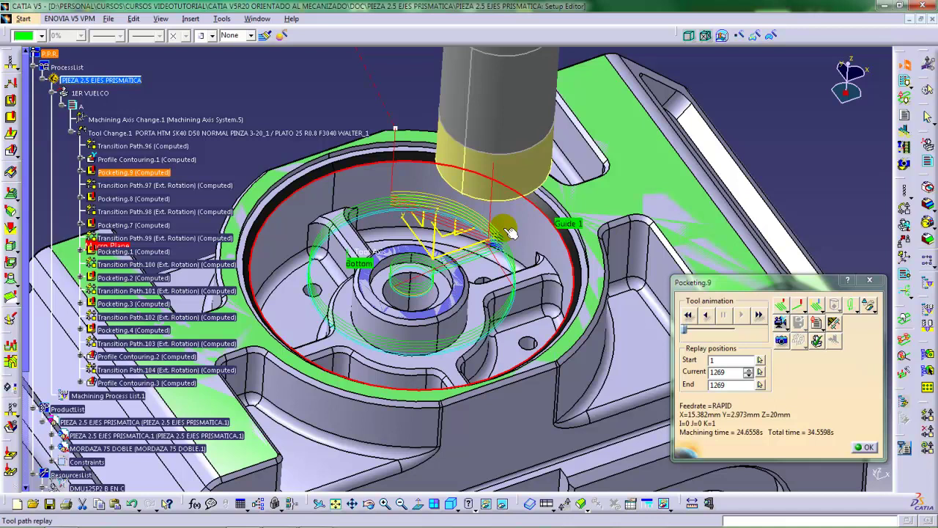
pyautogui.moveTo(498, 285)
pyautogui.mouseDown(button='middle')
pyautogui.moveTo(496, 293)
pyautogui.moveTo(497, 275)
pyautogui.mouseUp(button='middle')
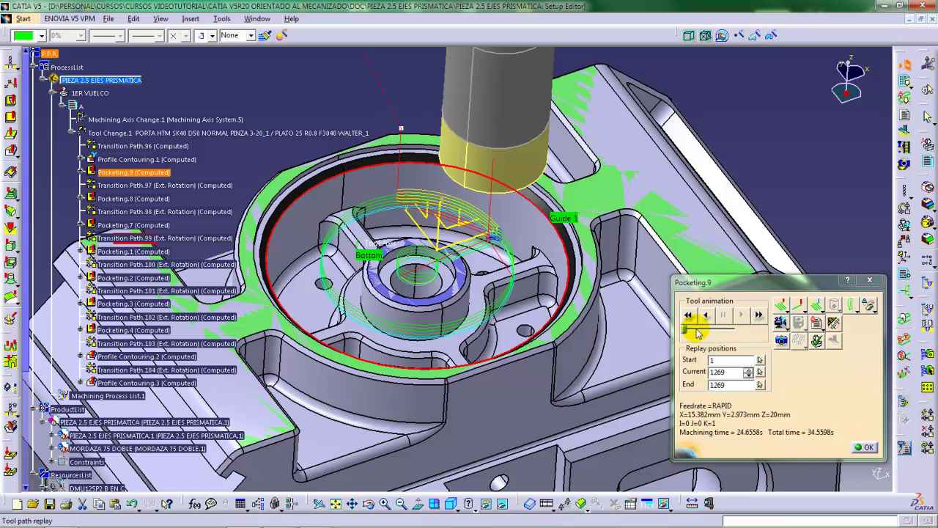
# Run the material removal video simulation of the pocketing operation on the stock and close it.
pyautogui.click(778, 324)
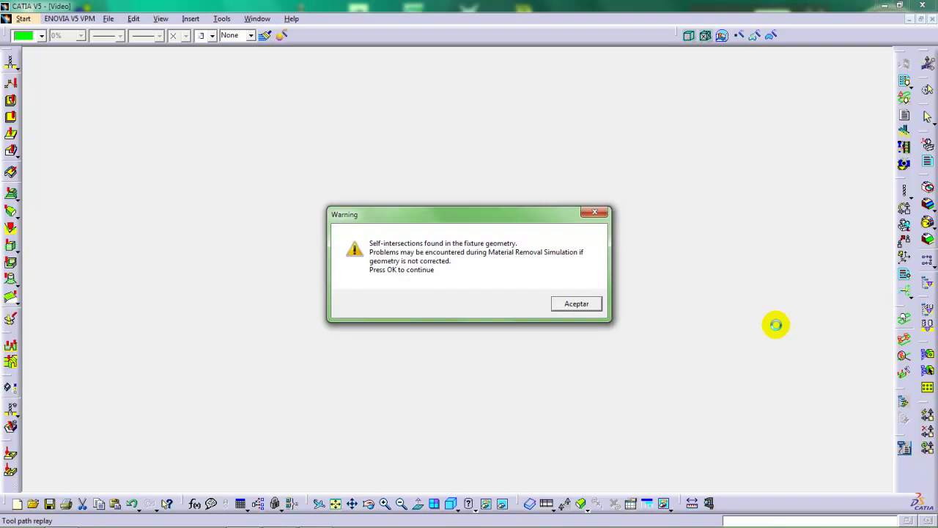
pyautogui.click(581, 303)
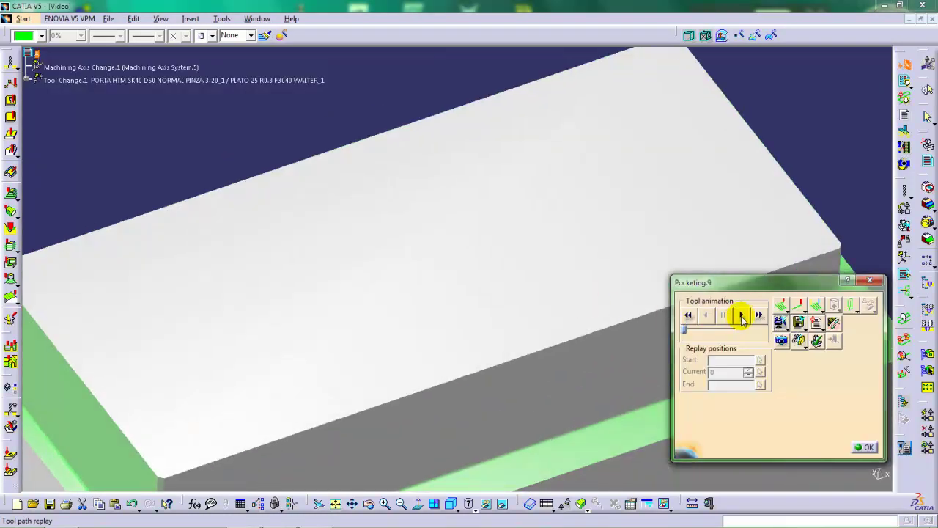
pyautogui.click(741, 315)
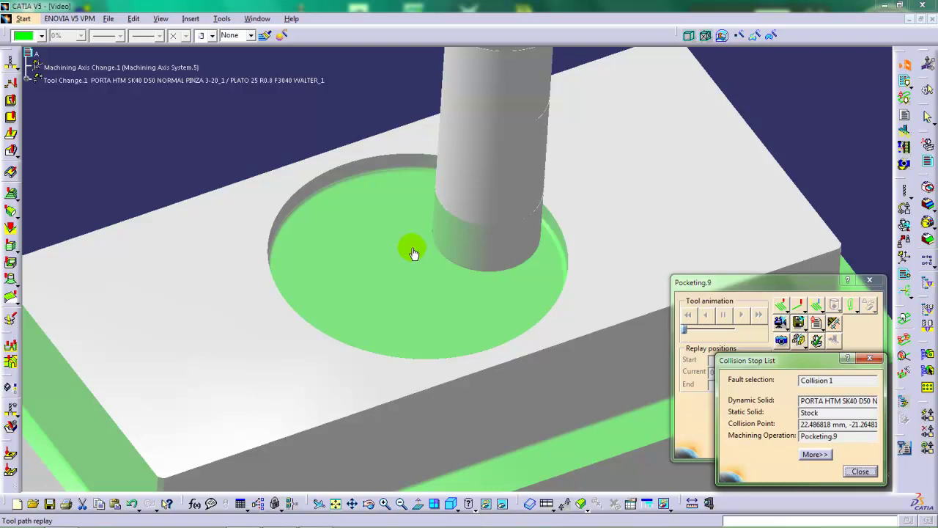
pyautogui.click(857, 471)
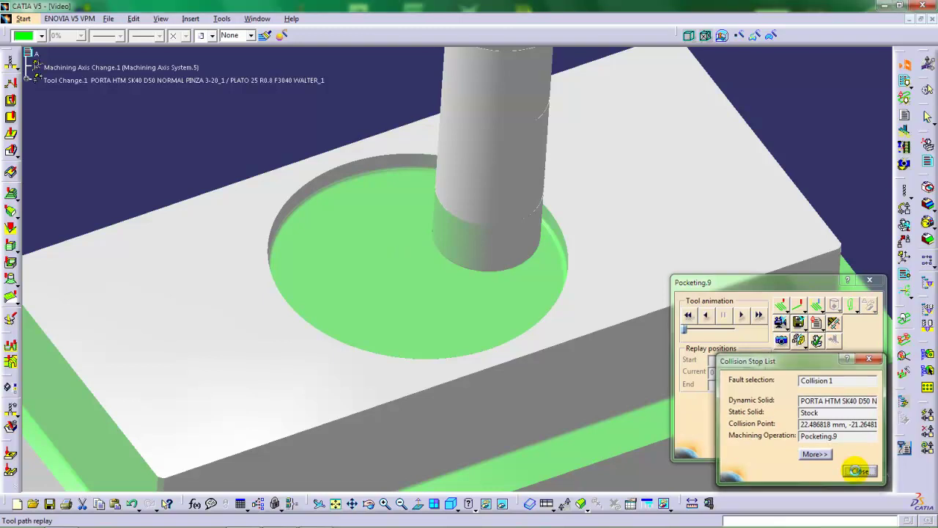
pyautogui.click(861, 445)
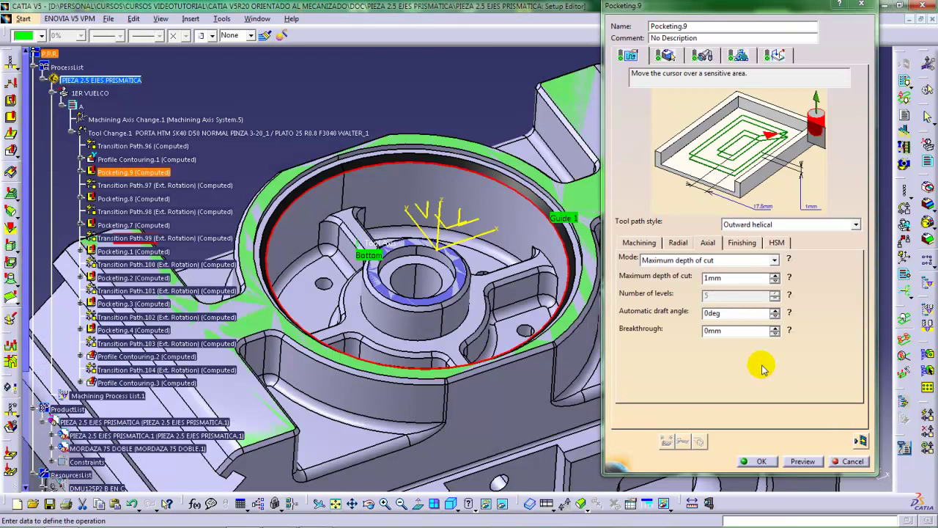
# Try a radial stepover of 40 percent of the tool diameter and check the resulting tool path in the replay.
pyautogui.moveTo(446, 308); pyautogui.dragTo(464, 326, button='middle')
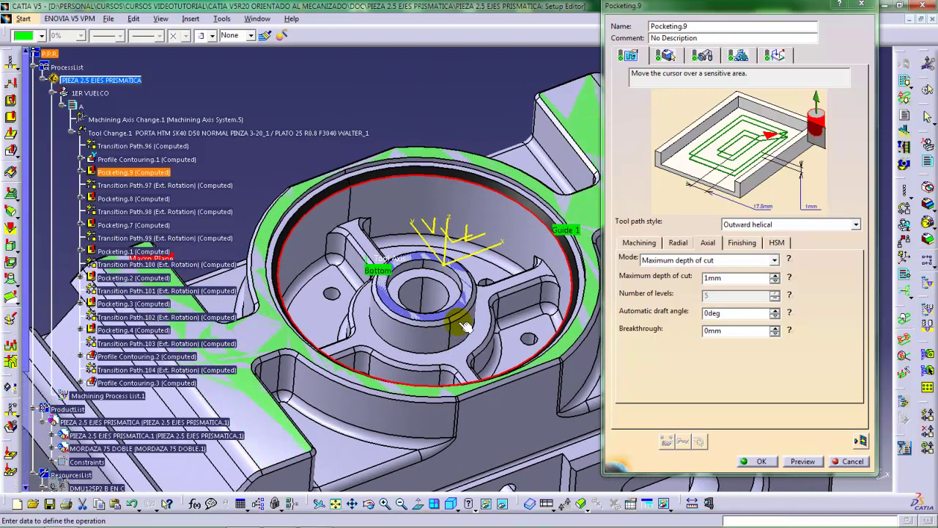
pyautogui.click(665, 56)
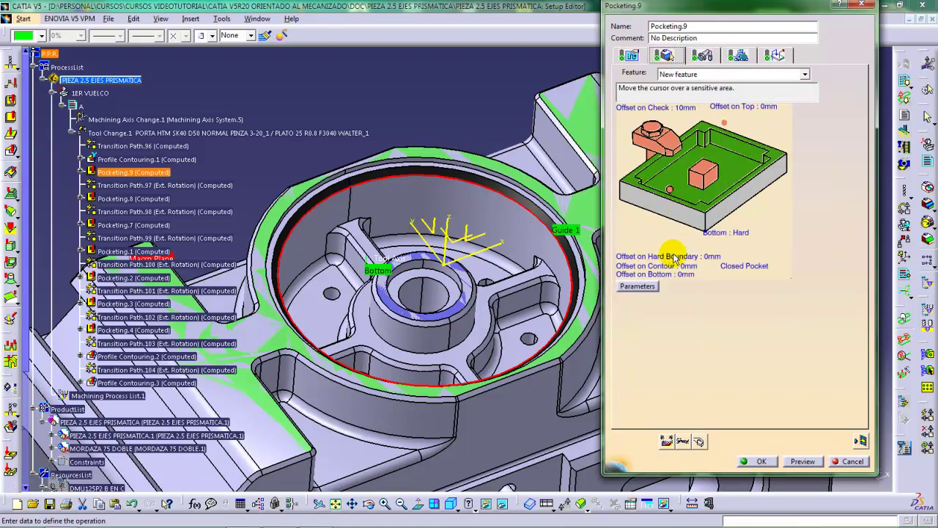
pyautogui.click(628, 56)
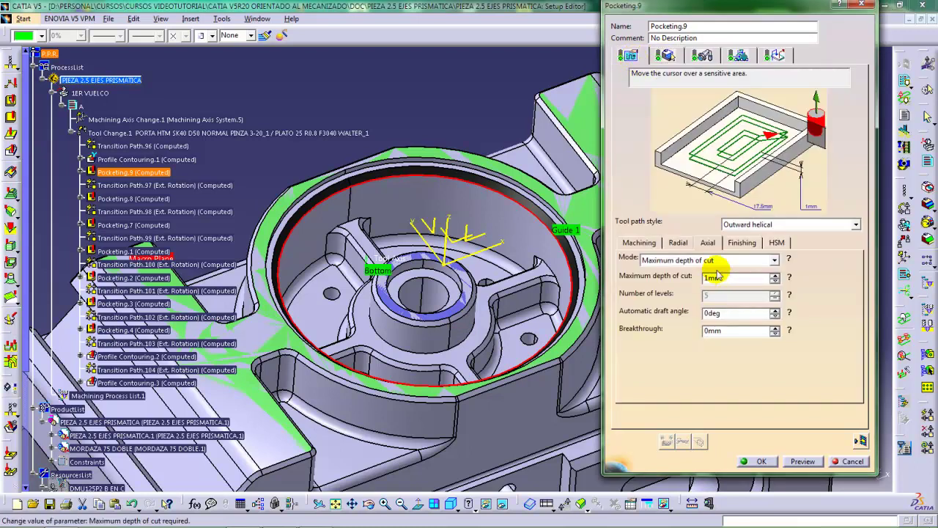
pyautogui.click(678, 245)
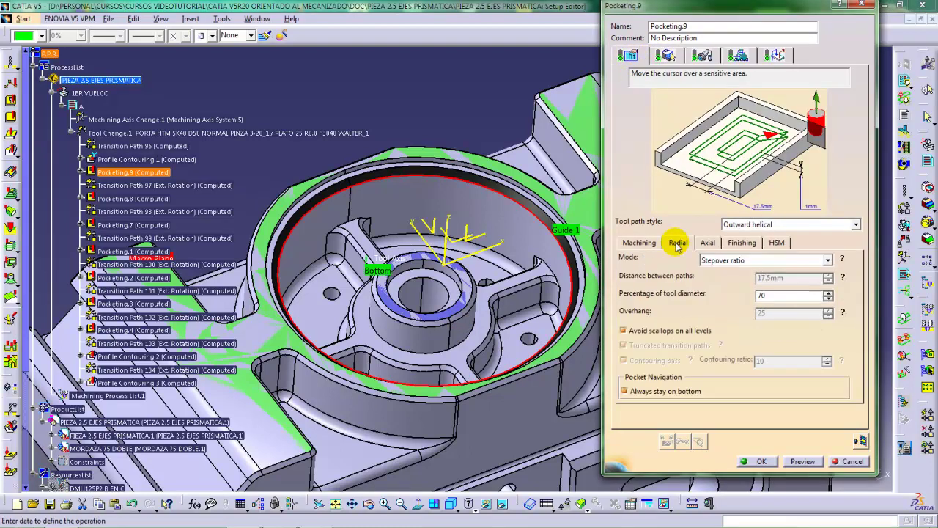
pyautogui.doubleClick(765, 296)
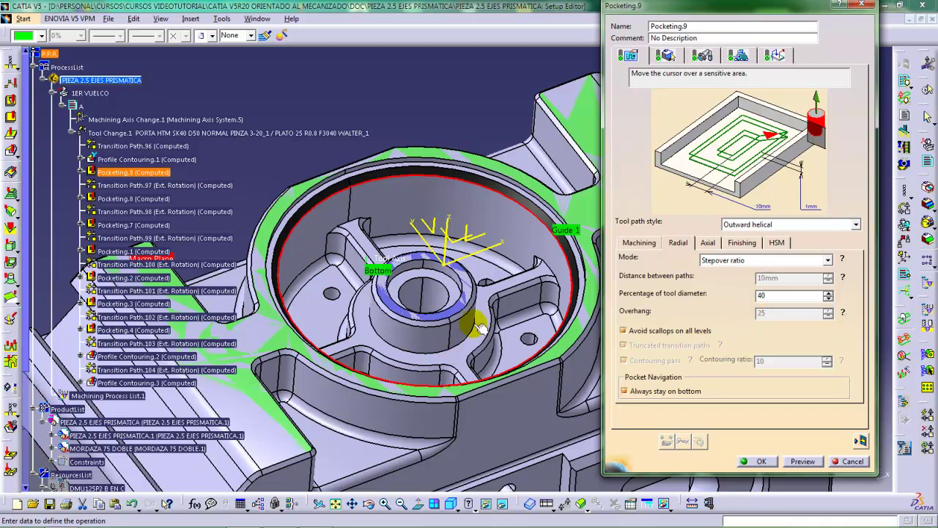
pyautogui.click(861, 440)
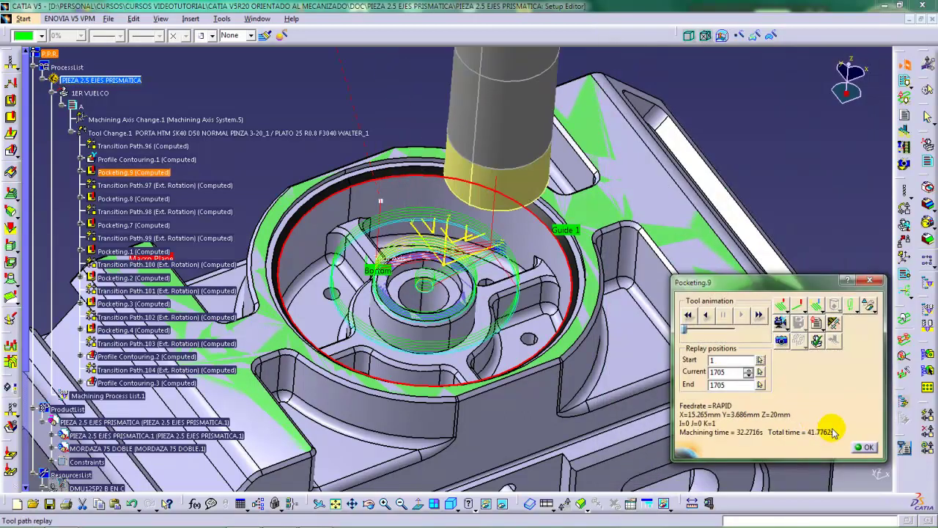
pyautogui.click(864, 446)
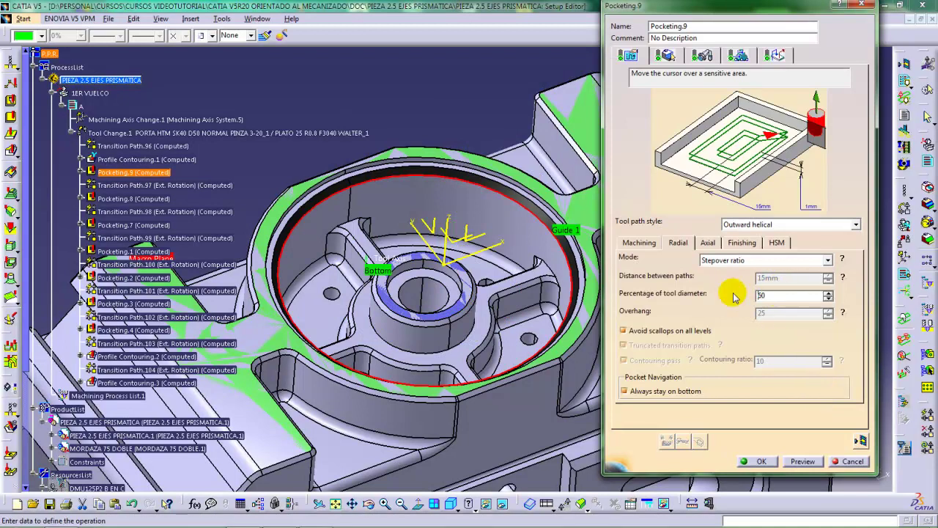
# Try a radial stepover of 60 percent of the tool diameter and inspect the replayed passes around the boss.
pyautogui.click(861, 441)
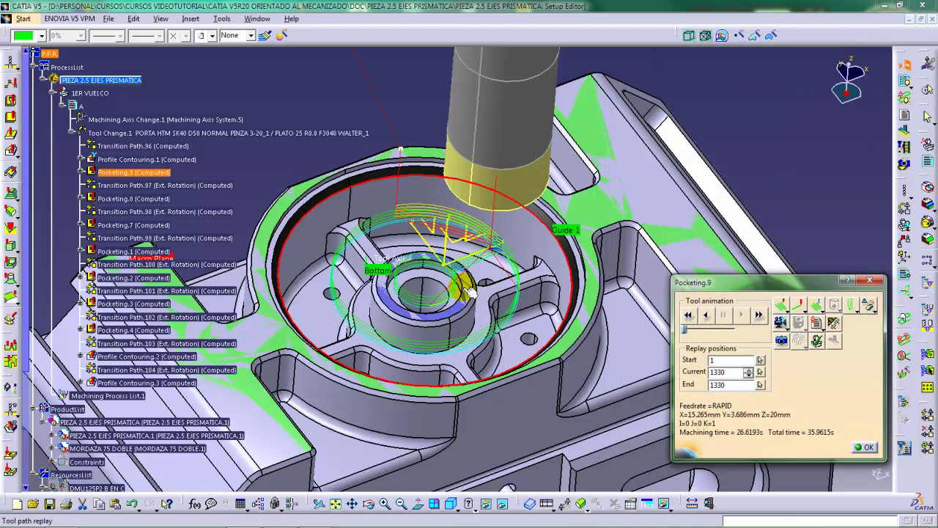
pyautogui.moveTo(463, 288); pyautogui.dragTo(493, 284, button='middle')
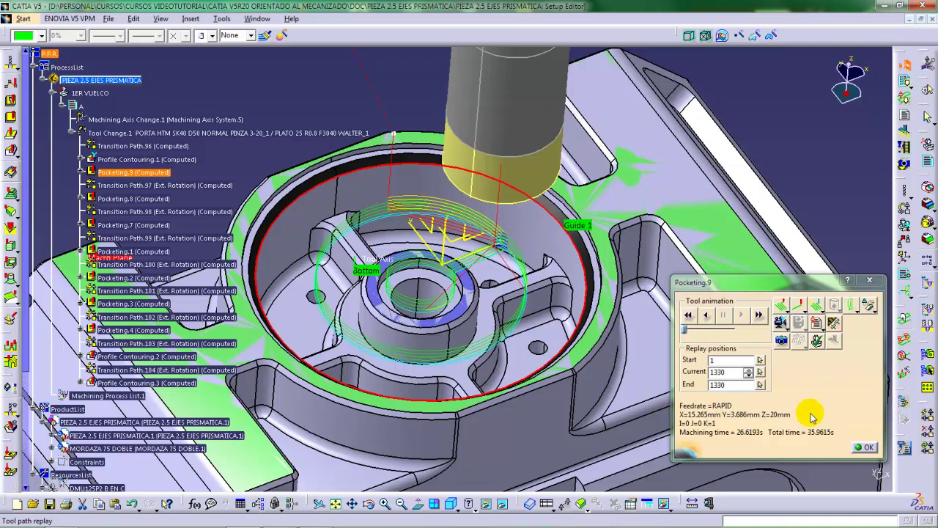
pyautogui.click(865, 447)
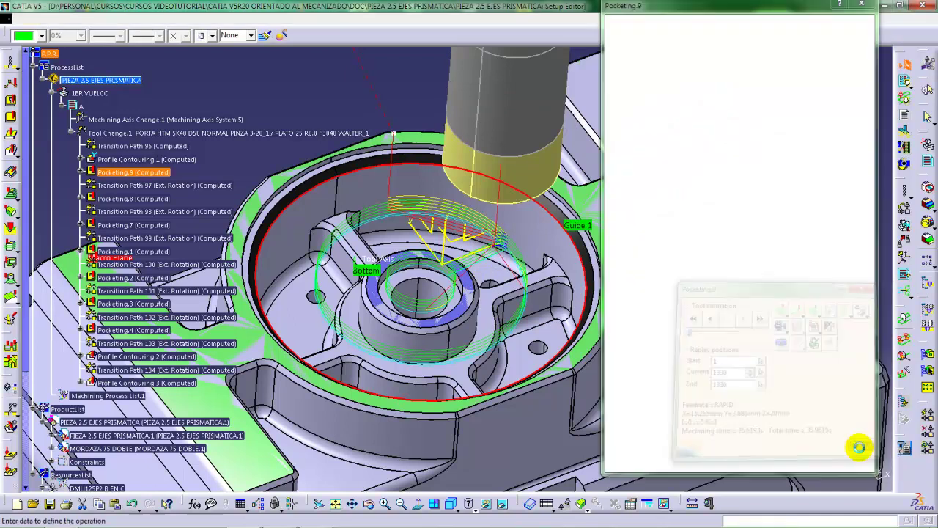
# Try a radial stepover of 80 percent of the tool diameter and check the replayed tool path.
pyautogui.moveTo(773, 296); pyautogui.dragTo(747, 294)
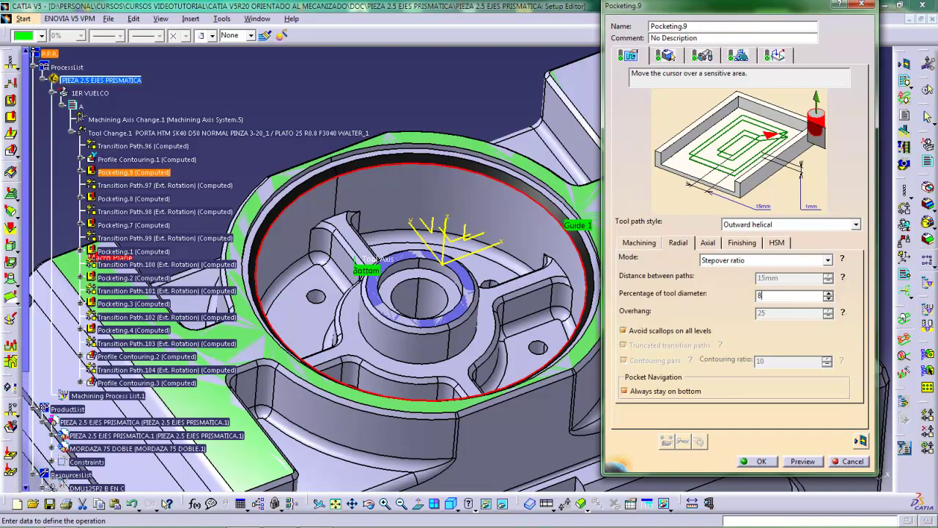
pyautogui.click(860, 440)
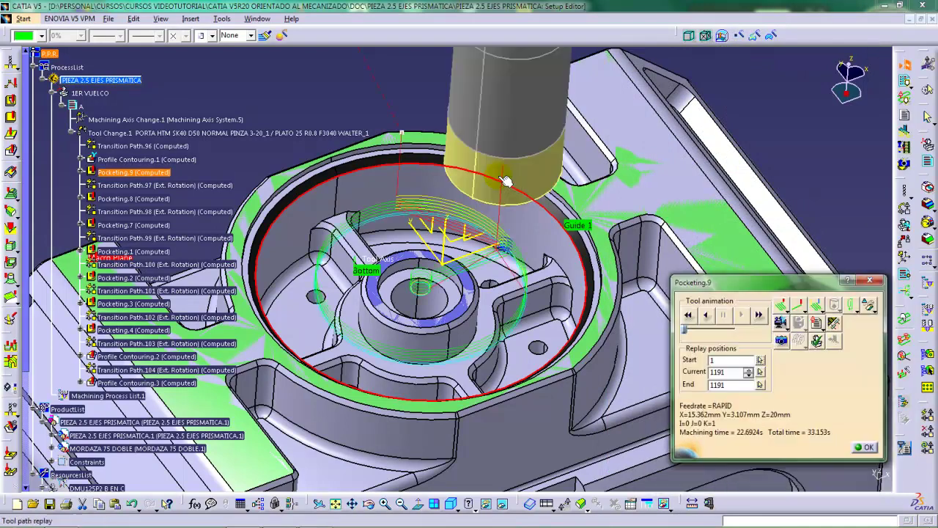
pyautogui.click(864, 447)
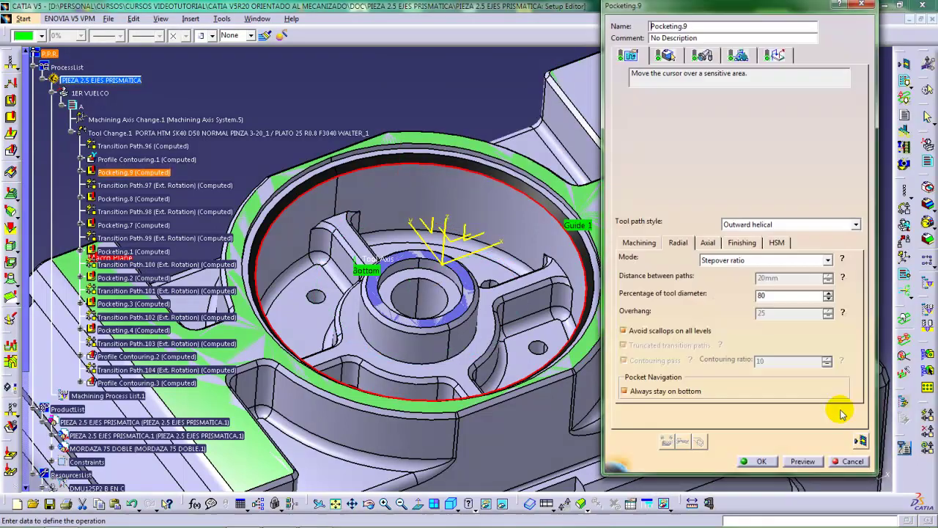
# Try a radial stepover of 30 percent of the tool diameter and check the tool positions in the replay.
pyautogui.moveTo(780, 297); pyautogui.dragTo(751, 296)
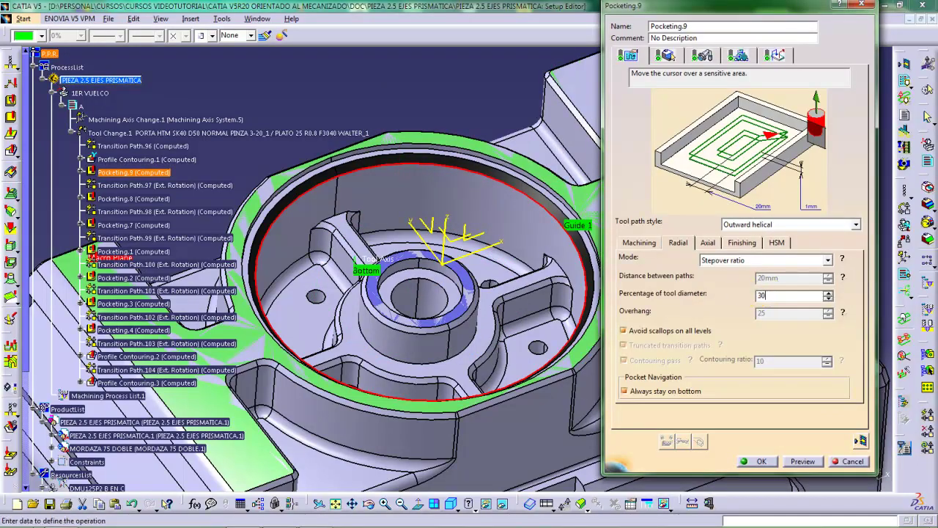
pyautogui.write('30')
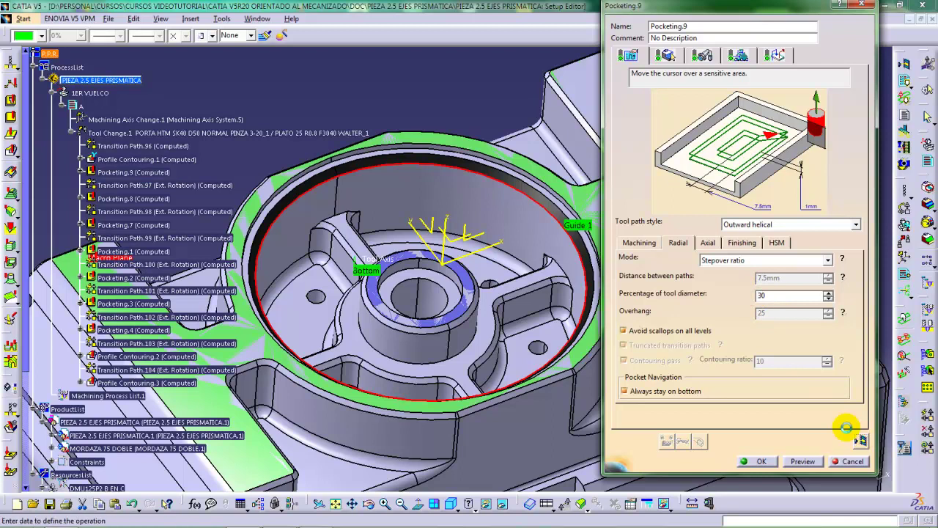
pyautogui.click(859, 440)
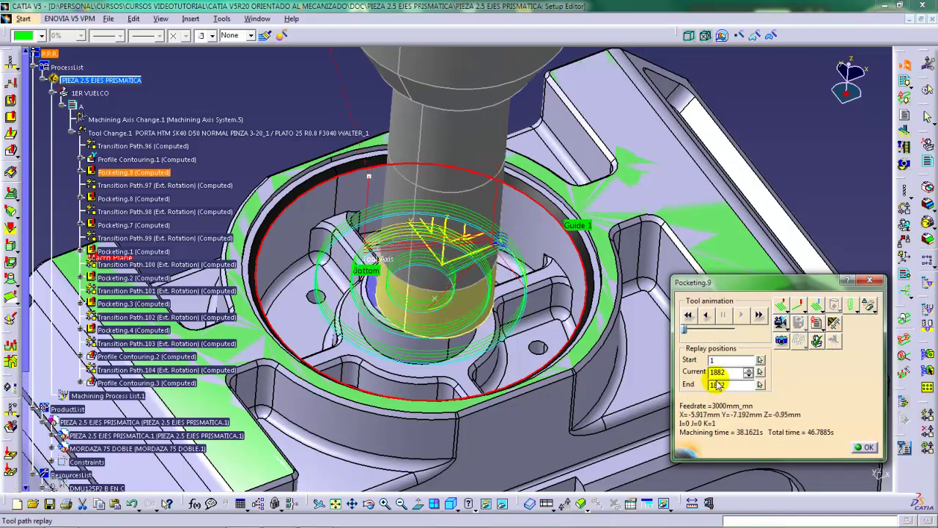
pyautogui.click(859, 447)
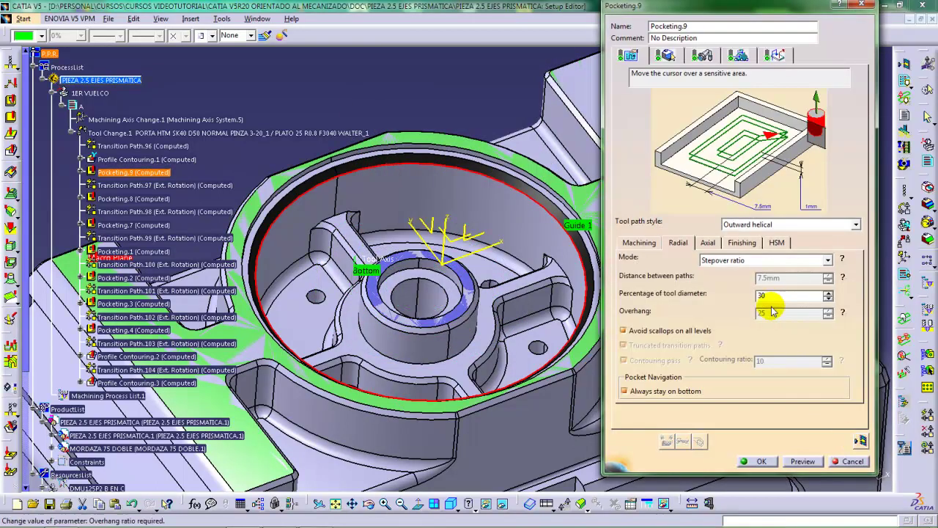
# Set the pocketing operation's radial stepover to 70 percent of the tool diameter.
pyautogui.doubleClick(771, 297)
pyautogui.write('7')
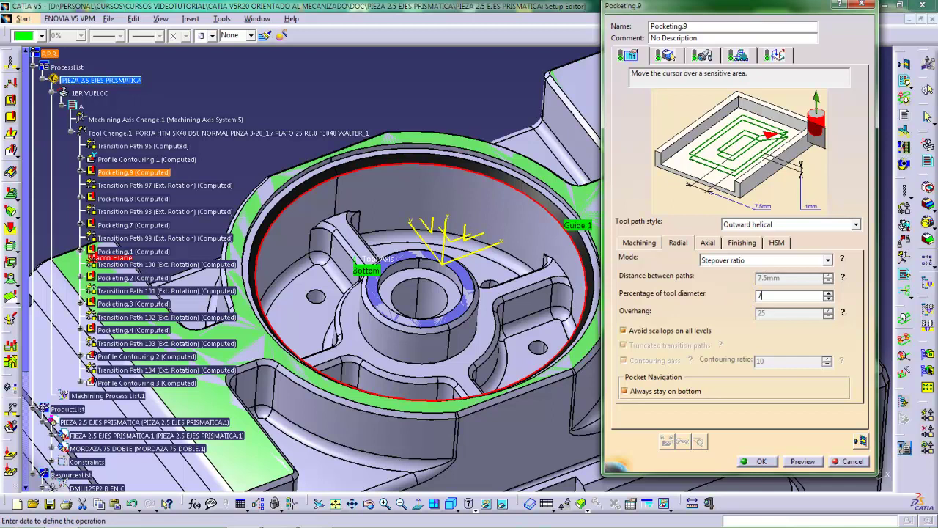
pyautogui.click(743, 300)
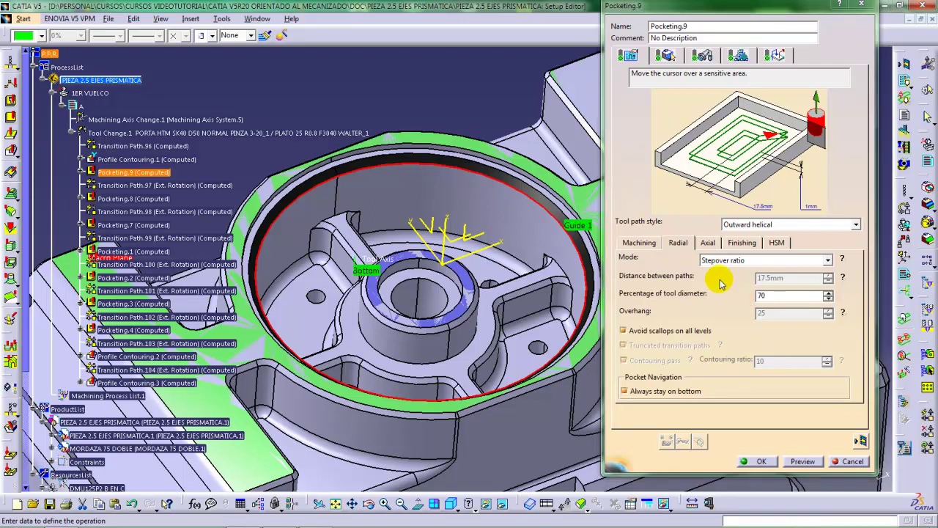
pyautogui.moveTo(477, 209)
pyautogui.mouseDown(button='middle')
pyautogui.moveTo(469, 226)
pyautogui.moveTo(473, 211)
pyautogui.mouseUp(button='middle')
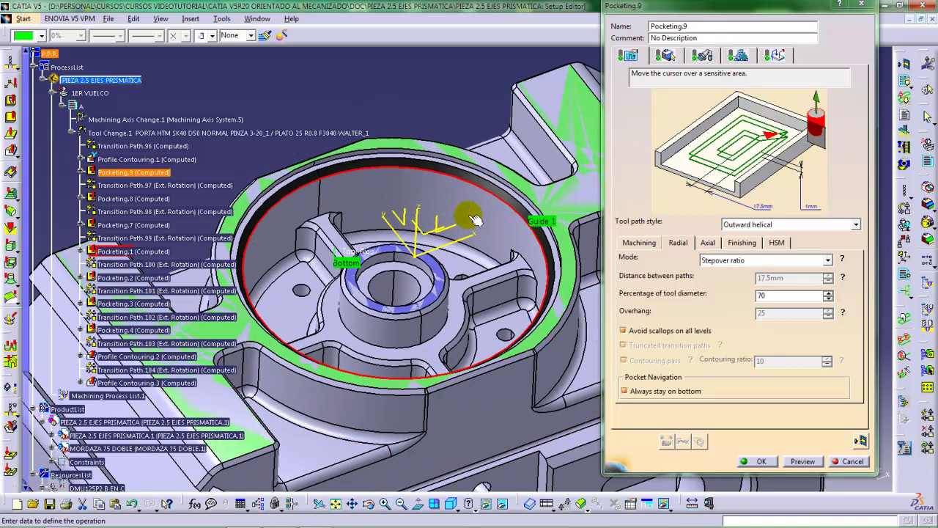
# Change the pocketing tool path style to Inward helical and replay the computed path.
pyautogui.click(755, 225)
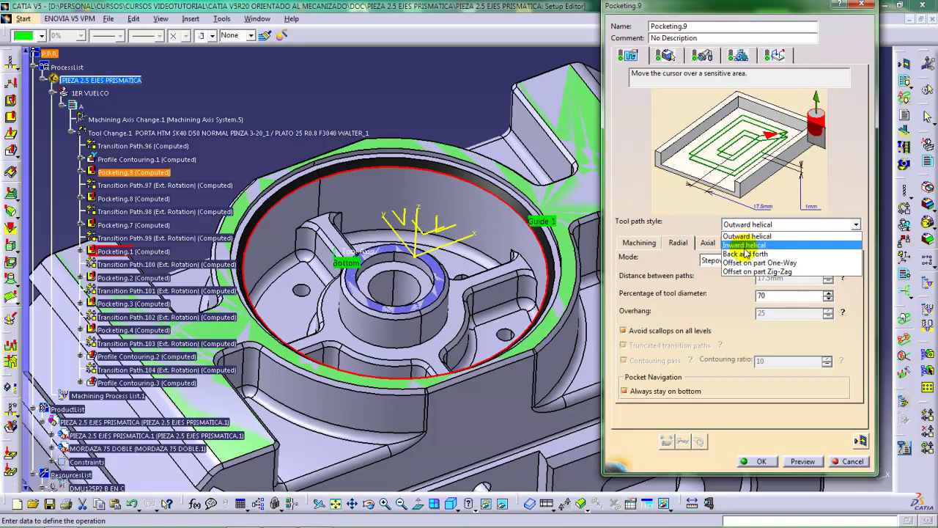
pyautogui.click(745, 246)
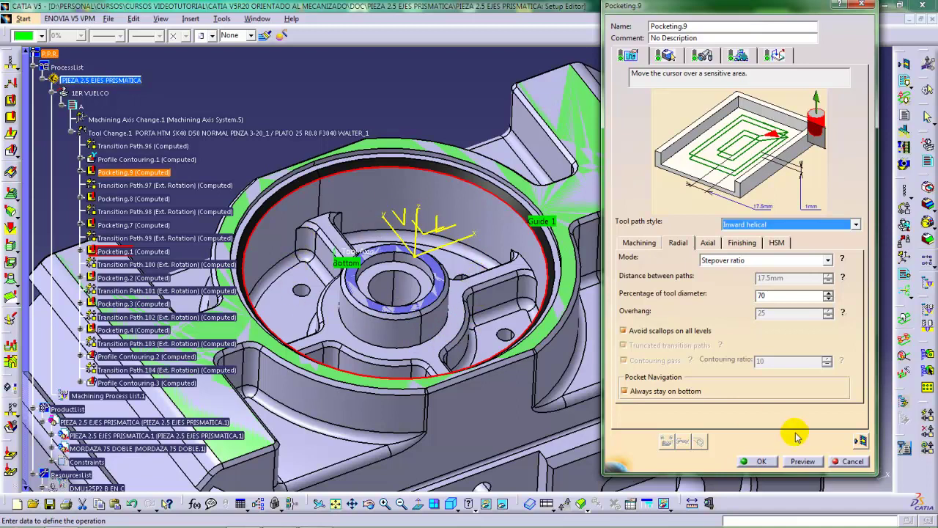
pyautogui.click(861, 441)
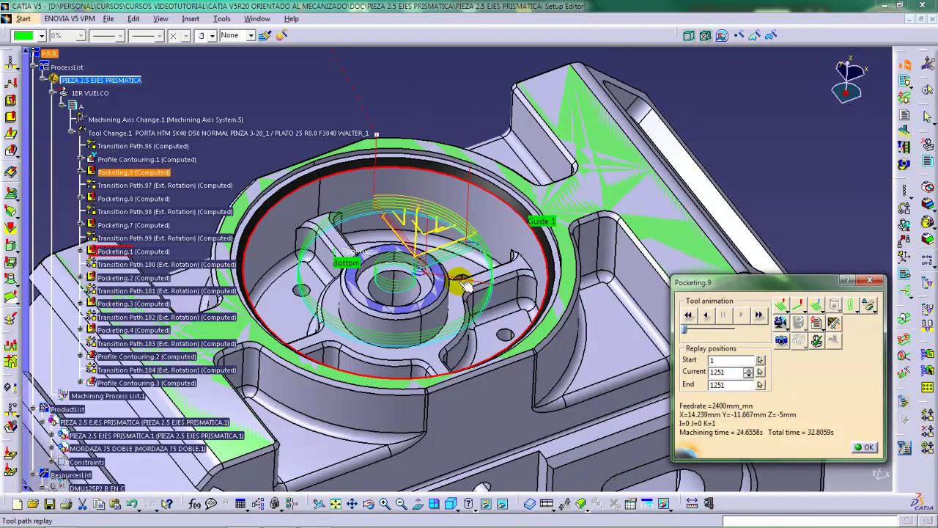
pyautogui.keyDown('ctrl'); pyautogui.moveTo(459, 285); pyautogui.dragTo(484, 253, button='middle'); pyautogui.keyUp('ctrl')
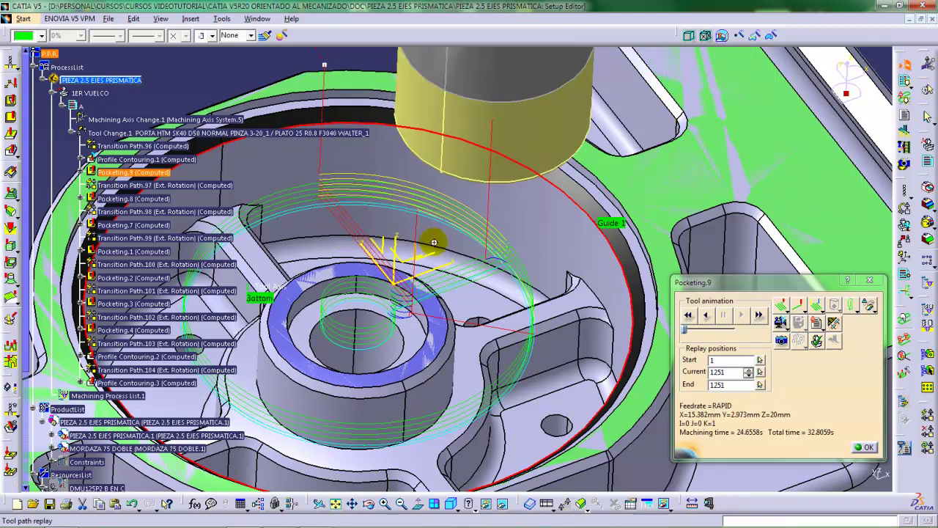
pyautogui.moveTo(434, 241); pyautogui.dragTo(623, 337, button='middle')
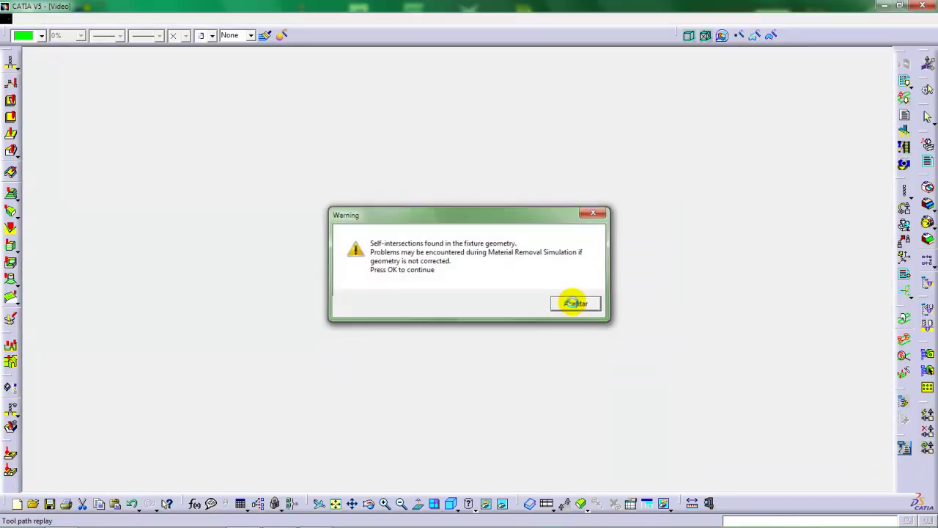
pyautogui.click(576, 304)
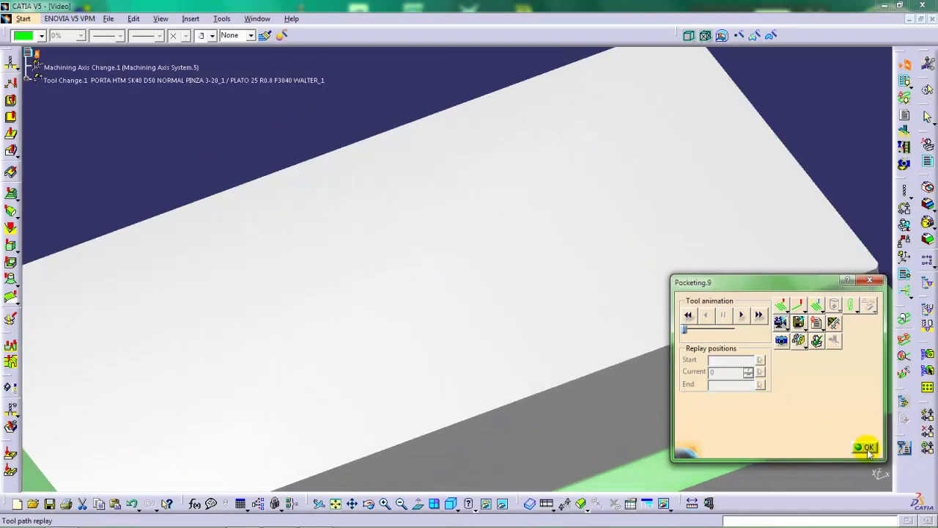
pyautogui.click(868, 449)
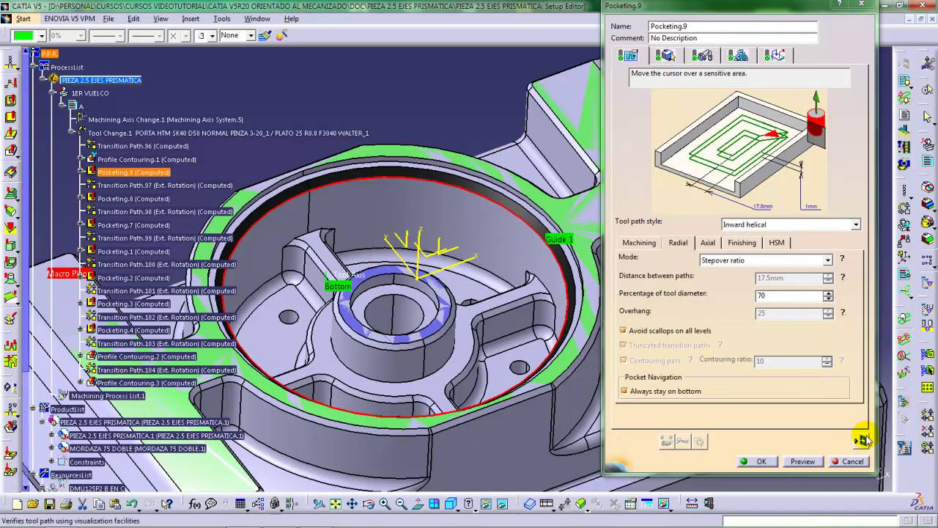
# Replay the inward helical path and inspect the tool positions on the circular passes and the links around the central boss.
pyautogui.click(863, 440)
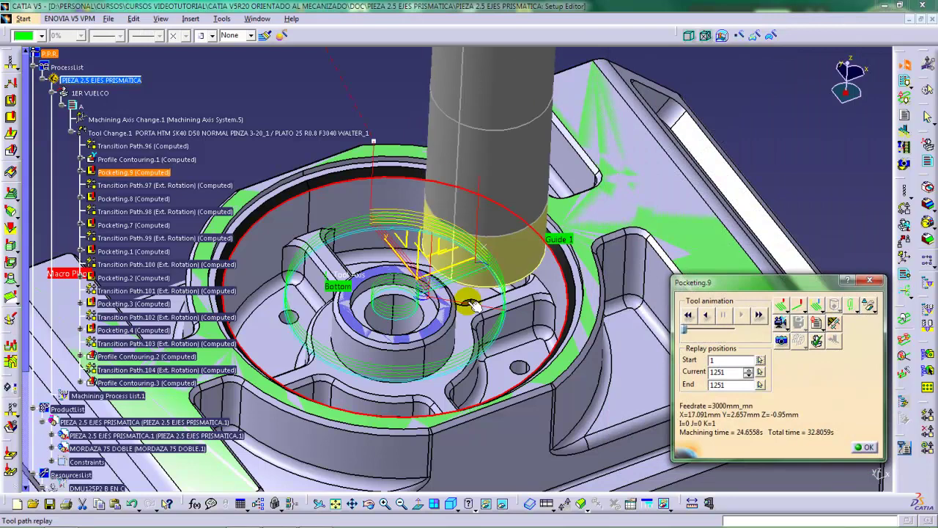
pyautogui.keyDown('ctrl'); pyautogui.moveTo(473, 306); pyautogui.dragTo(473, 273, button='middle'); pyautogui.keyUp('ctrl')
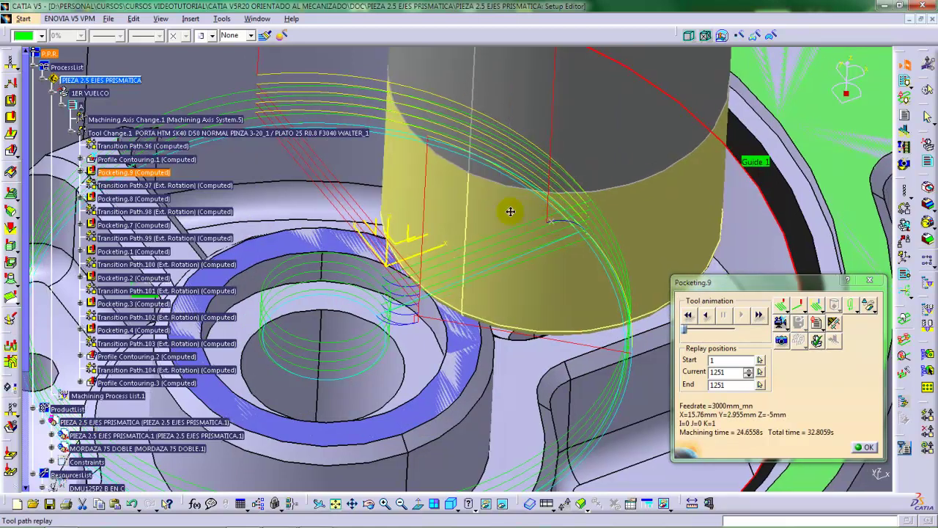
pyautogui.moveTo(509, 211); pyautogui.dragTo(508, 265, button='middle')
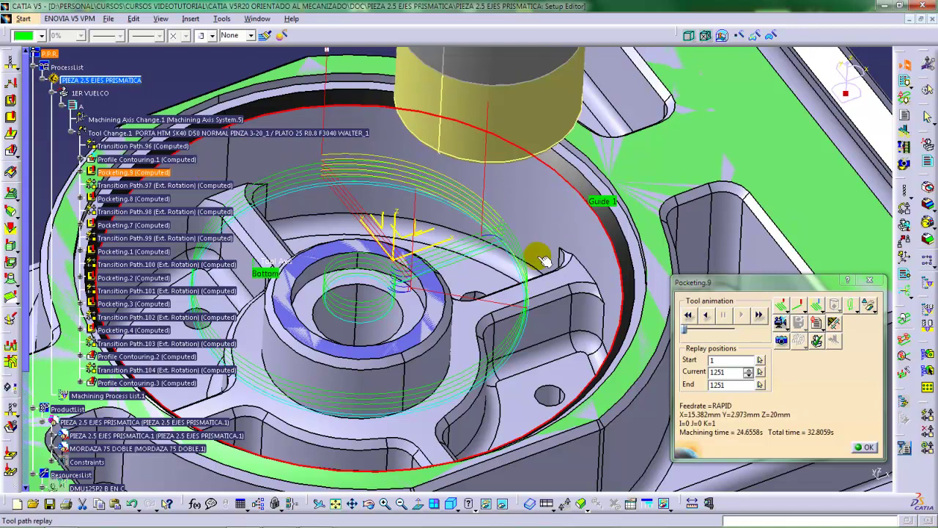
pyautogui.click(506, 241)
pyautogui.click(478, 239)
pyautogui.click(488, 237)
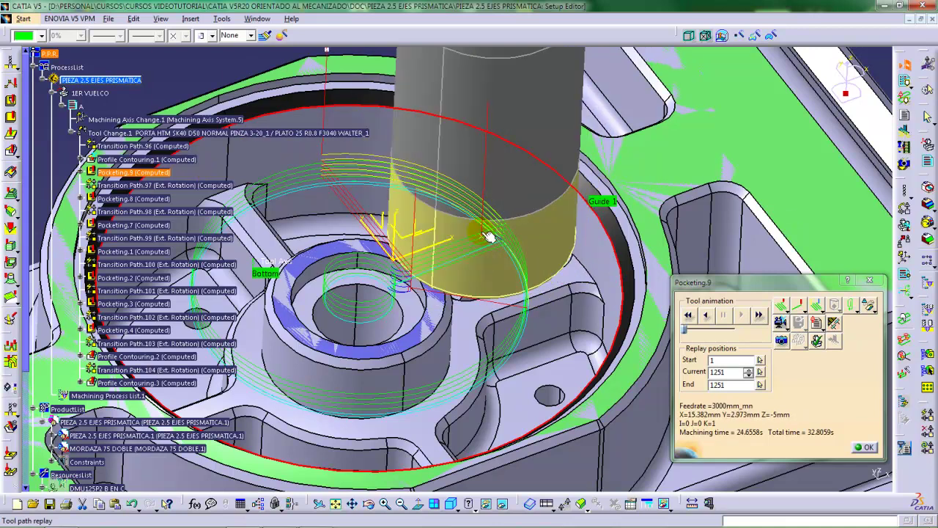
pyautogui.moveTo(495, 277); pyautogui.dragTo(526, 269, button='middle')
pyautogui.click(444, 268)
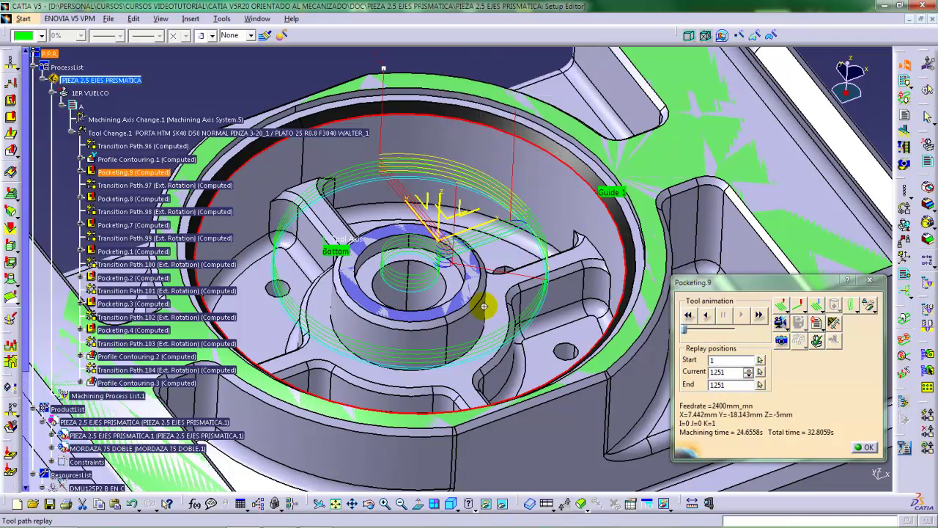
# Run the material removal simulation of the inward helical pocketing, inspect the cut stock, and close the collision list and simulation.
pyautogui.moveTo(485, 303); pyautogui.dragTo(486, 330, button='middle')
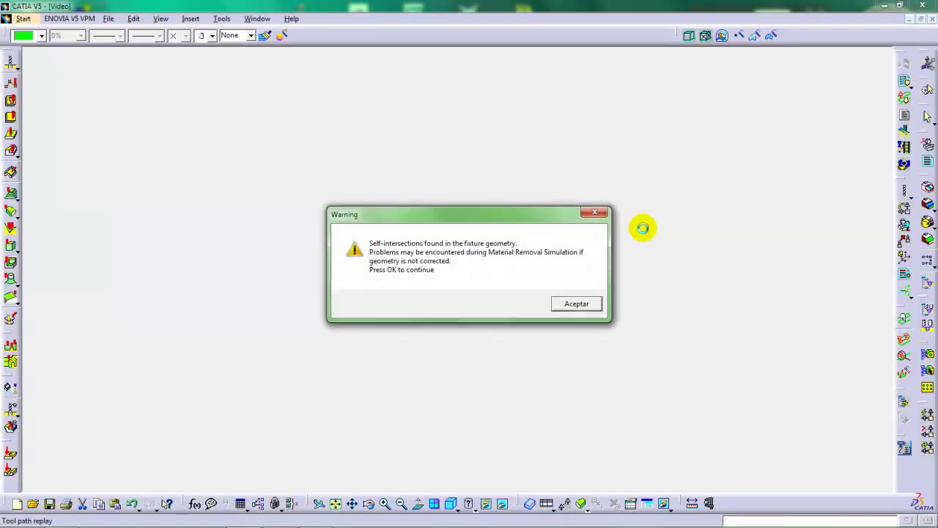
pyautogui.click(574, 302)
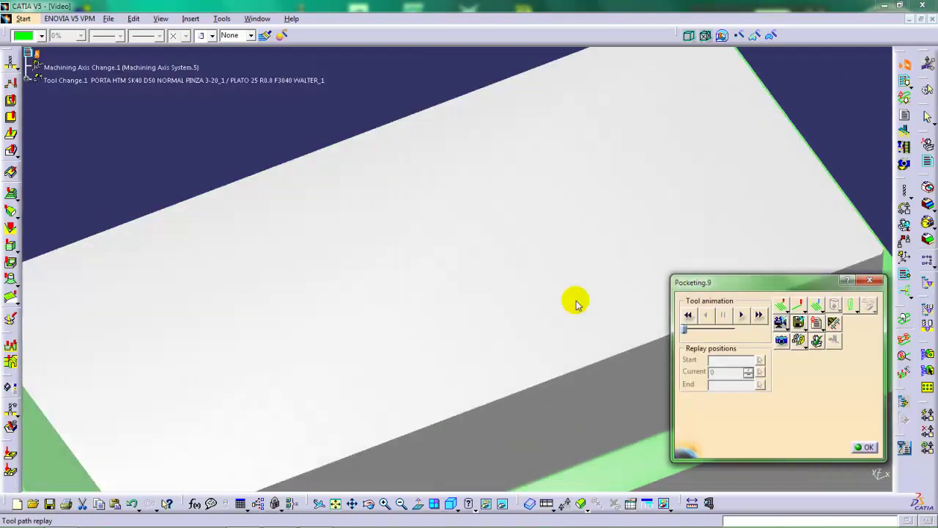
pyautogui.click(723, 318)
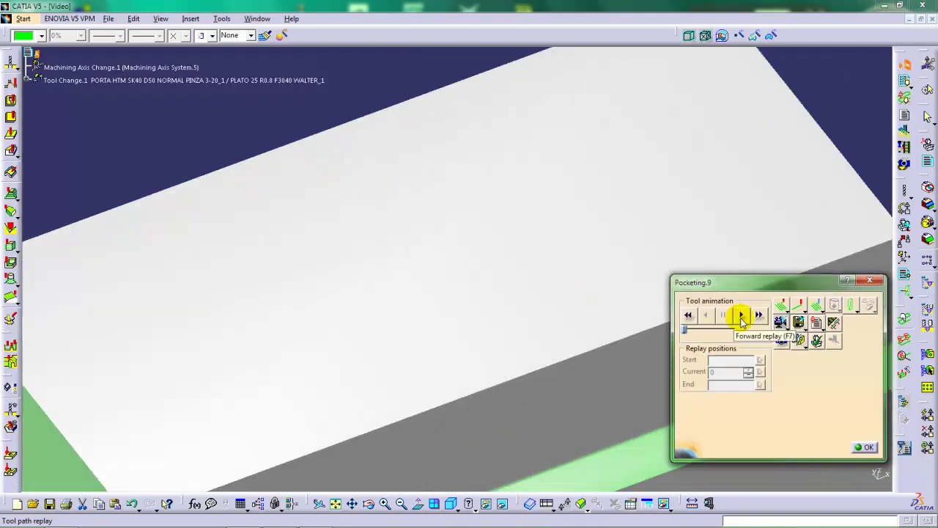
pyautogui.click(741, 315)
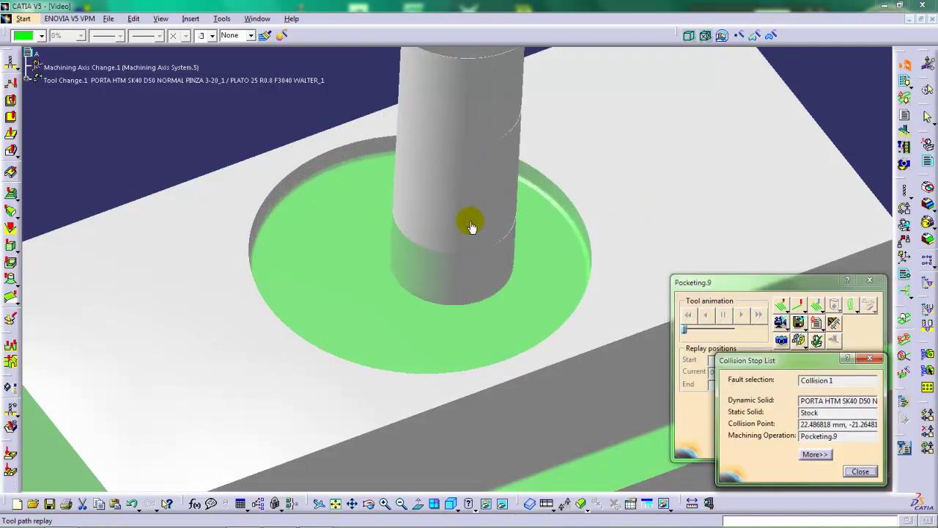
pyautogui.moveTo(469, 218)
pyautogui.mouseDown(button='middle')
pyautogui.moveTo(465, 242)
pyautogui.moveTo(496, 172)
pyautogui.moveTo(450, 195)
pyautogui.moveTo(477, 213)
pyautogui.moveTo(470, 221)
pyautogui.mouseUp(button='middle')
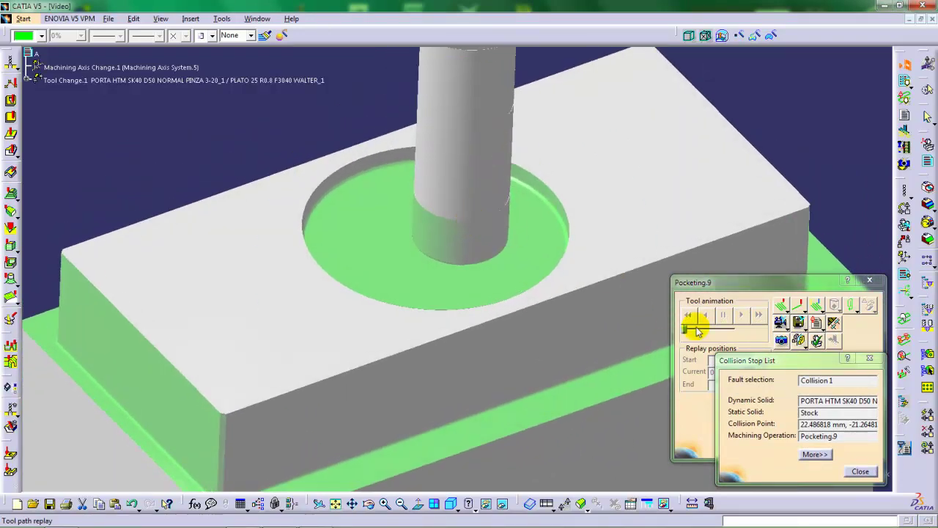
pyautogui.click(859, 471)
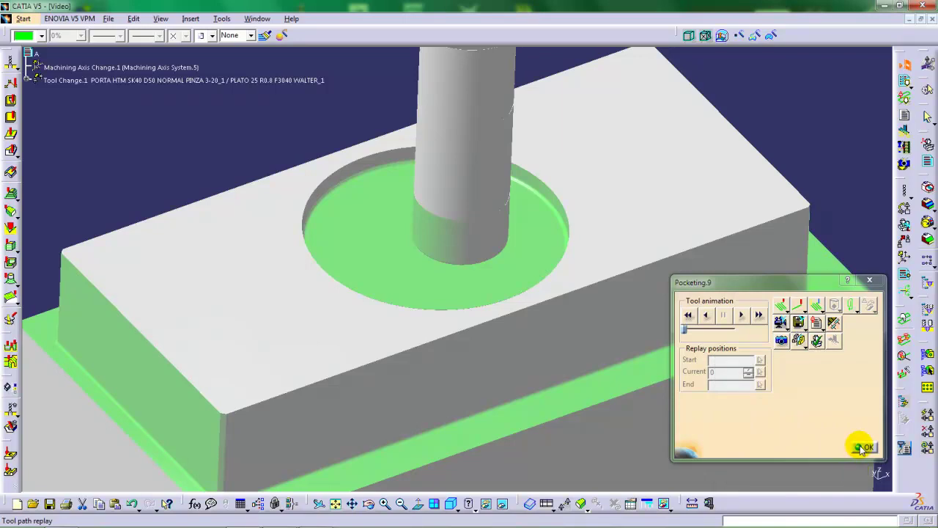
pyautogui.click(864, 448)
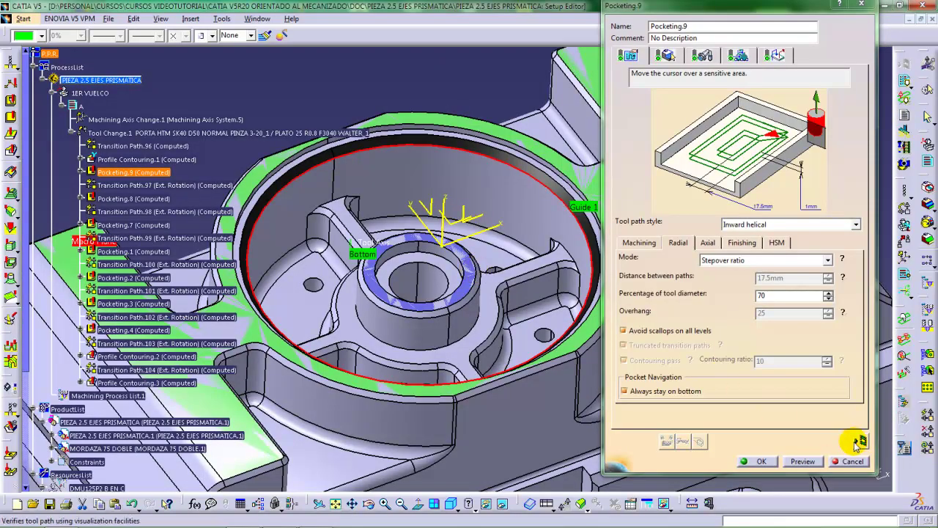
# Replay the inward helical tool path from its start in feedrate-by-feedrate mode.
pyautogui.click(862, 441)
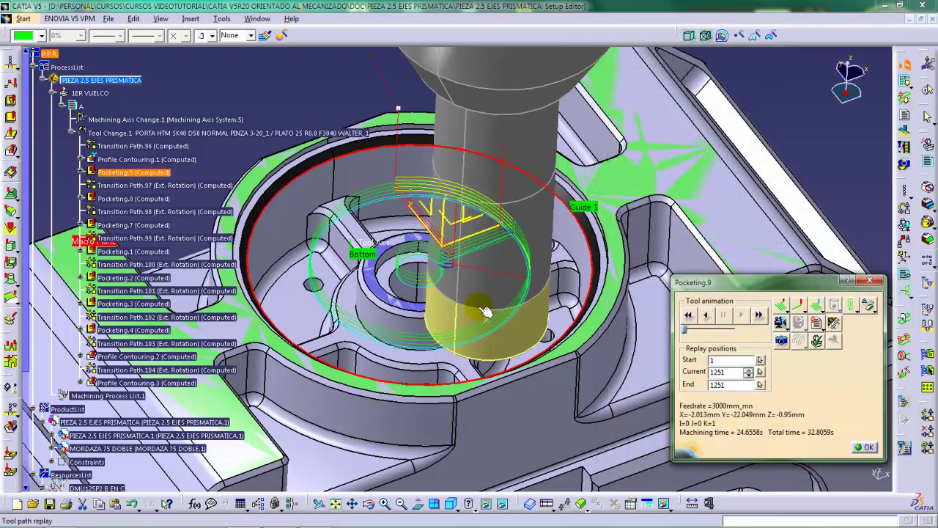
pyautogui.keyDown('ctrl'); pyautogui.moveTo(478, 331); pyautogui.dragTo(484, 295, button='middle'); pyautogui.keyUp('ctrl')
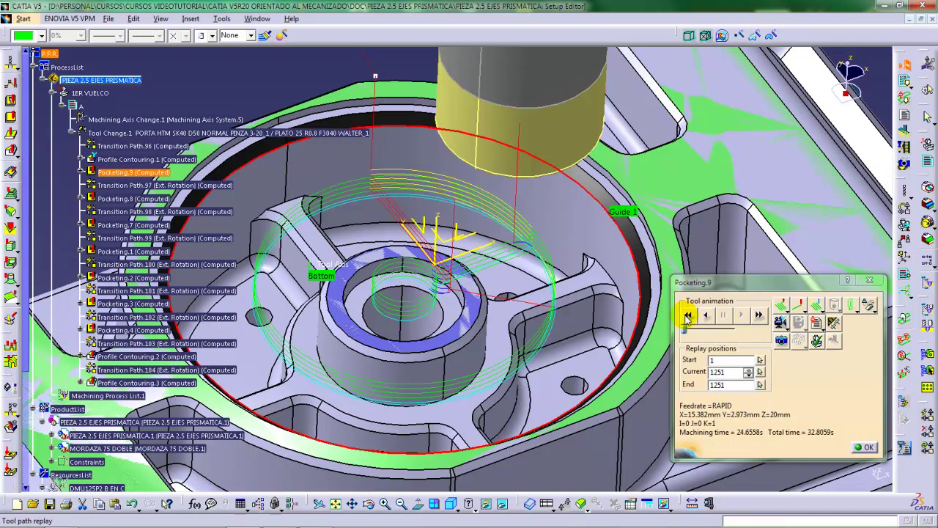
pyautogui.click(796, 324)
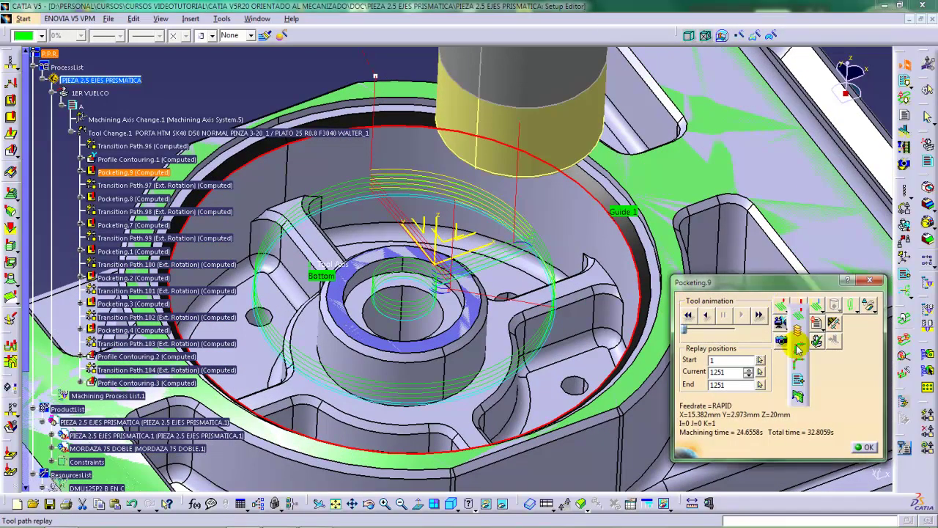
pyautogui.click(797, 350)
pyautogui.click(688, 314)
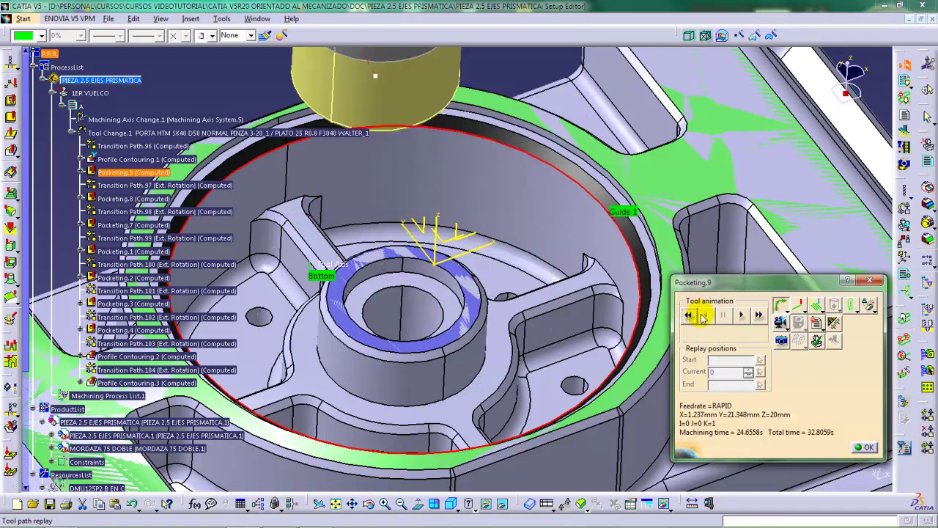
pyautogui.click(742, 316)
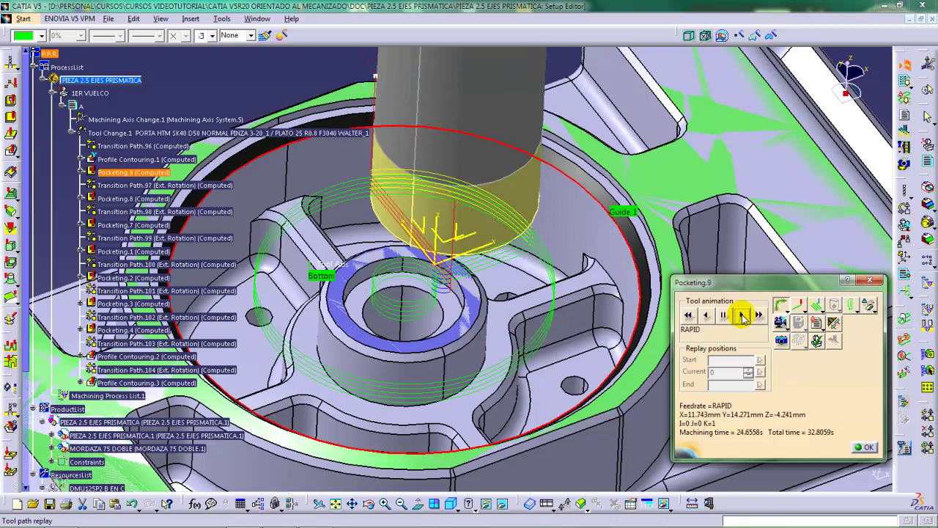
# Advance the replay through the rapid and cutting moves and examine the tool's entry at the outer passes.
pyautogui.moveTo(446, 294); pyautogui.dragTo(440, 235, button='middle')
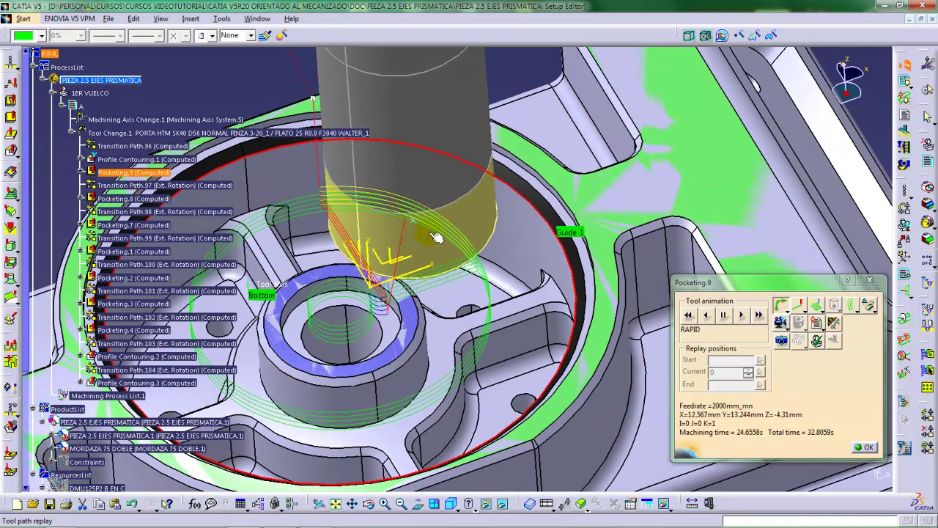
pyautogui.click(742, 314)
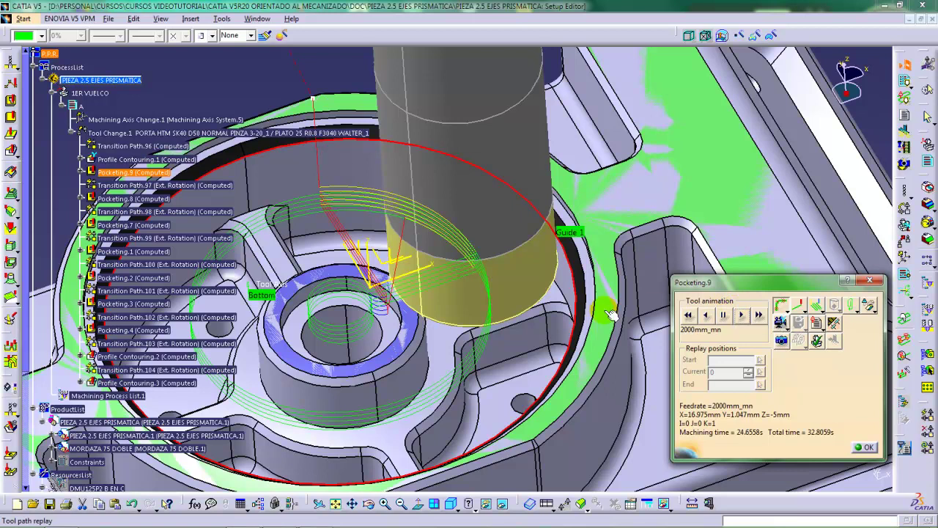
pyautogui.moveTo(381, 299); pyautogui.dragTo(447, 248, button='middle')
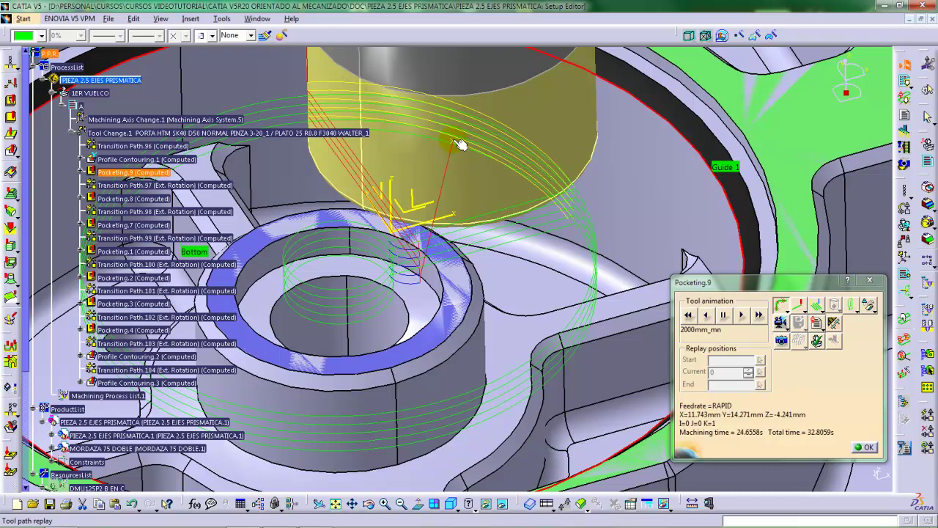
pyautogui.click(862, 442)
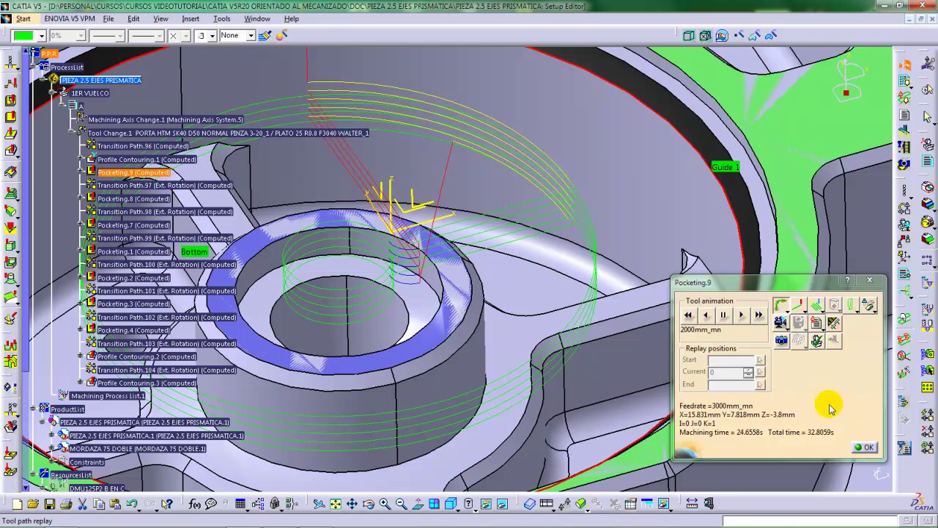
pyautogui.click(741, 316)
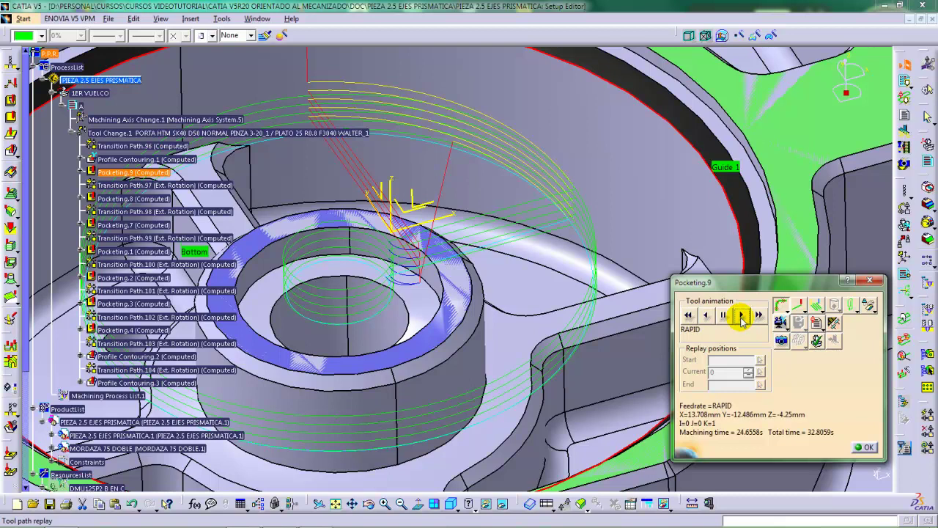
# Examine the links between the outer and inner passes from several angles while advancing the replay through the deepest level.
pyautogui.moveTo(624, 335); pyautogui.dragTo(398, 268, button='middle')
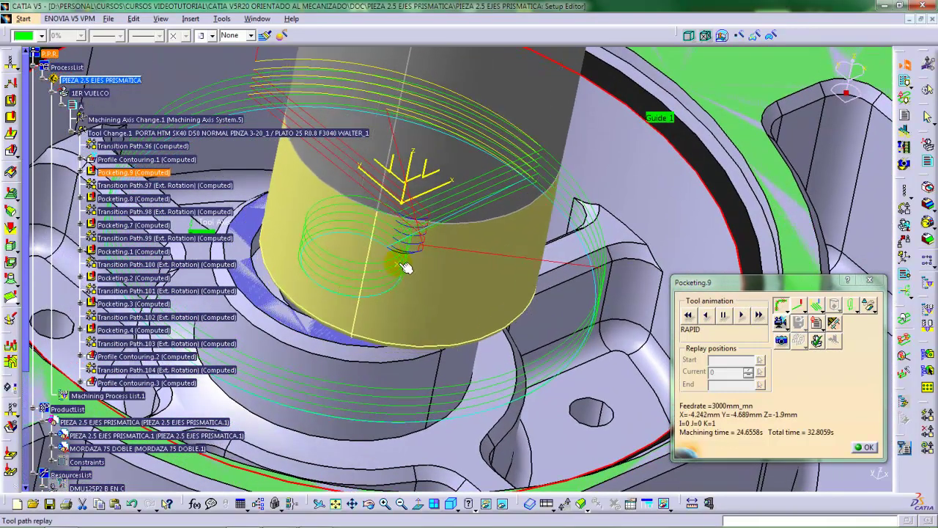
pyautogui.moveTo(511, 259); pyautogui.dragTo(495, 265, button='middle')
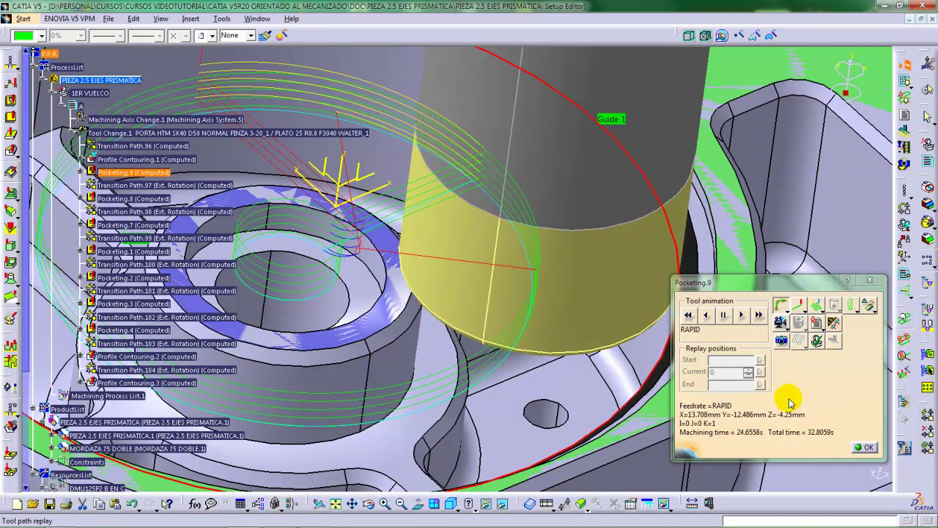
pyautogui.moveTo(430, 286); pyautogui.dragTo(516, 263, button='middle')
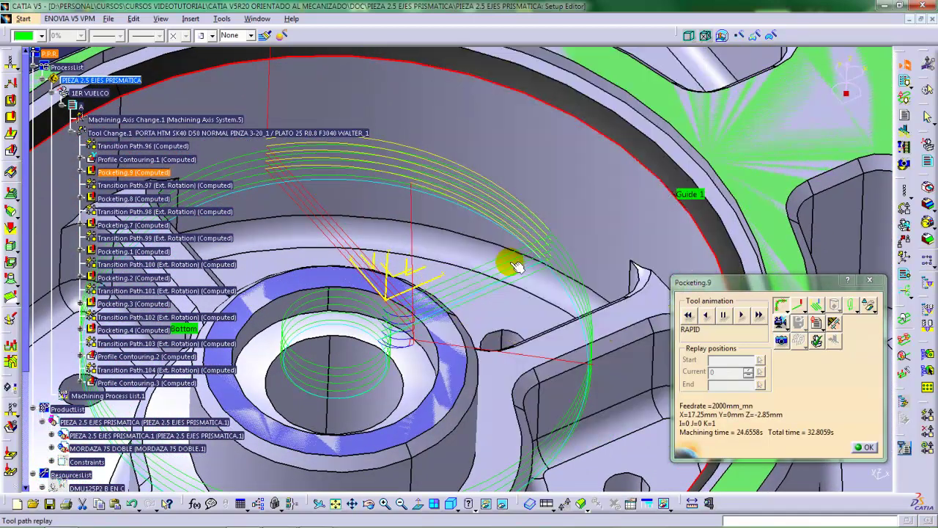
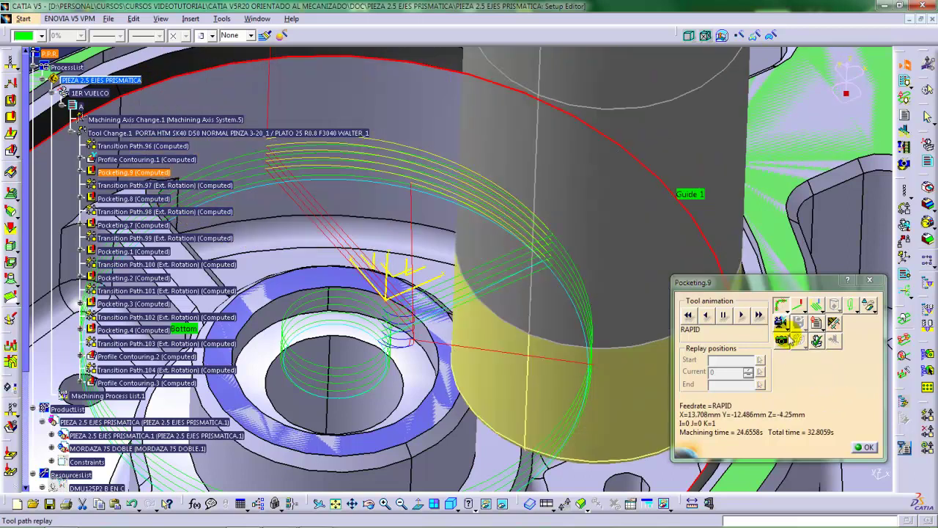
pyautogui.click(743, 317)
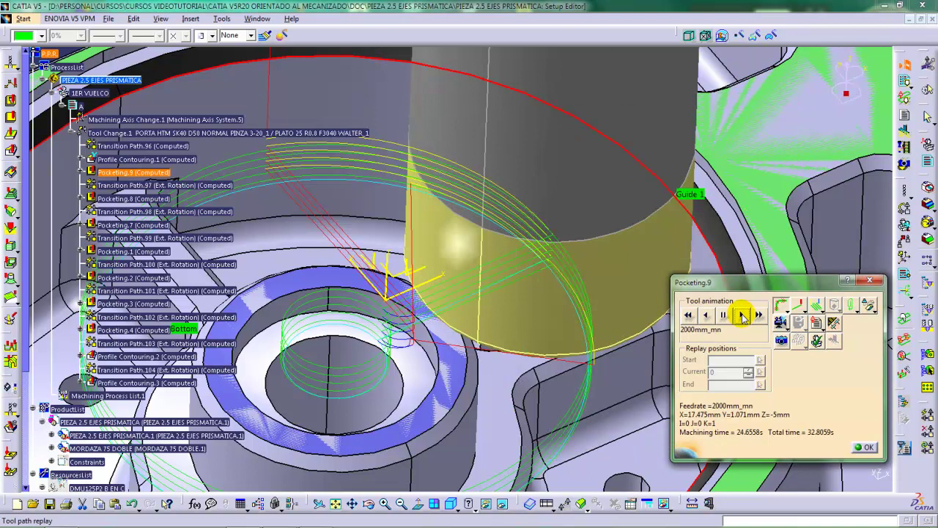
pyautogui.moveTo(541, 357)
pyautogui.mouseDown(button='middle')
pyautogui.moveTo(570, 340)
pyautogui.moveTo(469, 337)
pyautogui.mouseUp(button='middle')
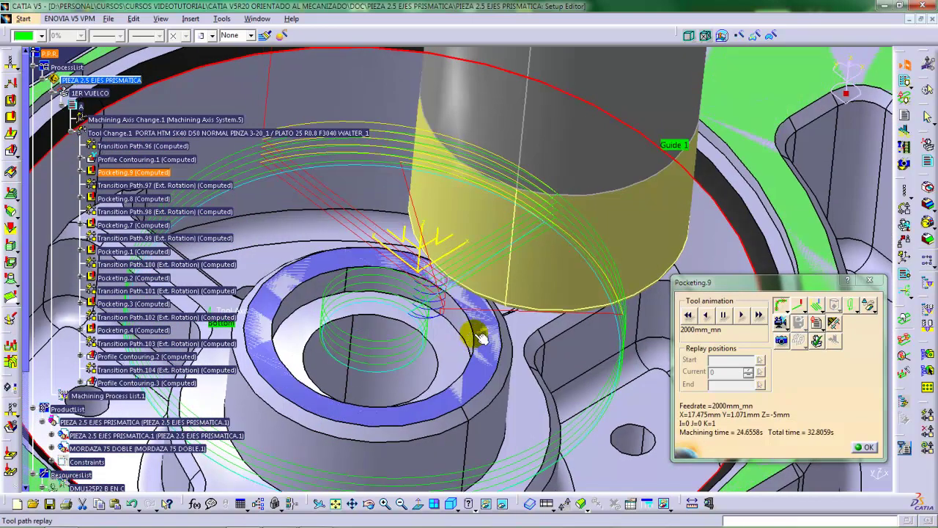
pyautogui.click(722, 315)
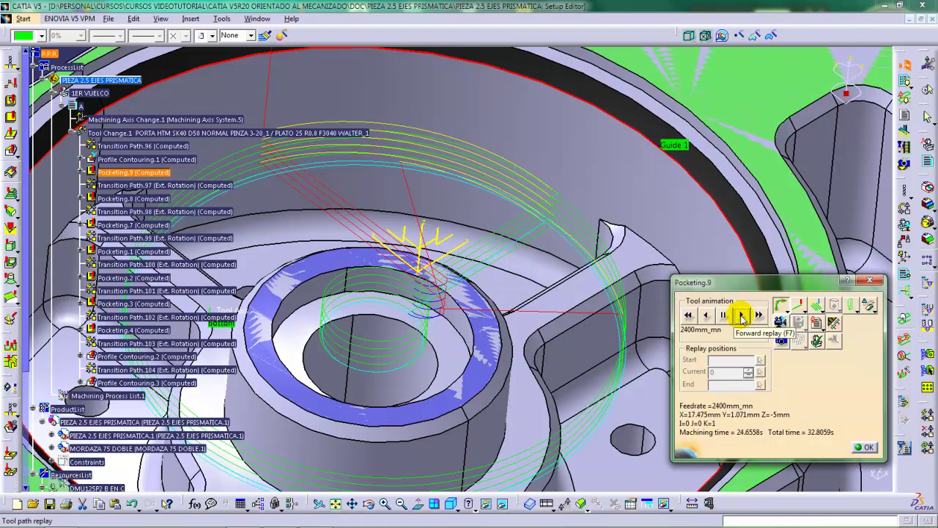
# Replay the Pocketing.9 tool path from the start and examine how the tool moves around the central boss.
pyautogui.click(742, 317)
pyautogui.moveTo(549, 278)
pyautogui.mouseDown(button='middle')
pyautogui.moveTo(450, 293)
pyautogui.moveTo(447, 303)
pyautogui.moveTo(495, 287)
pyautogui.moveTo(478, 292)
pyautogui.mouseUp(button='middle')
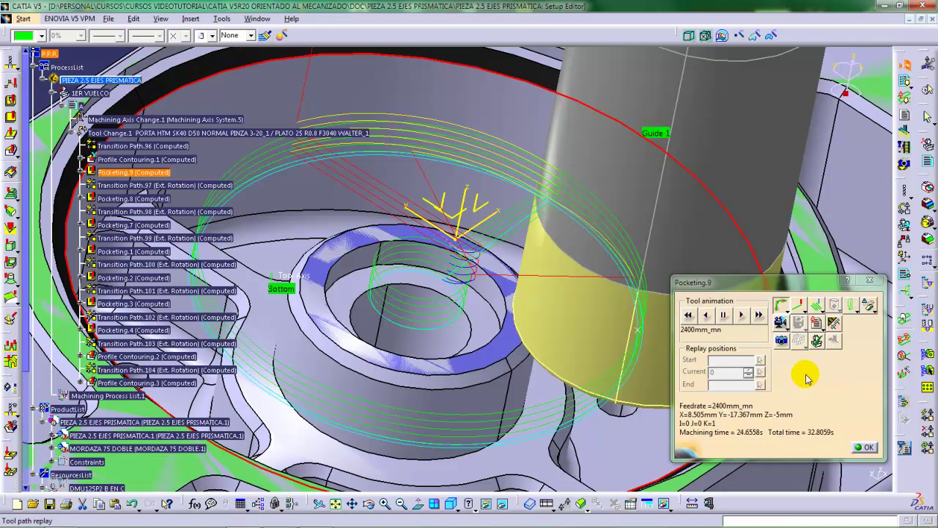
pyautogui.moveTo(566, 353); pyautogui.dragTo(364, 75, button='middle')
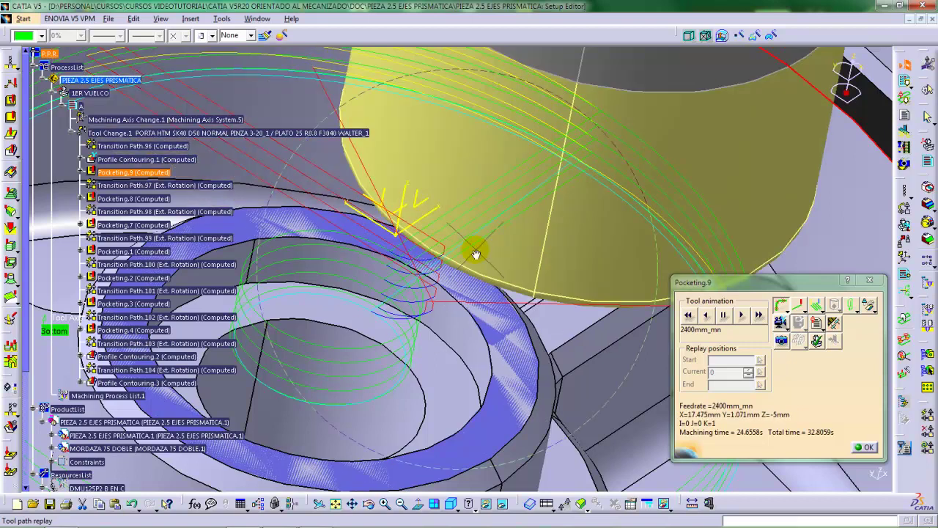
pyautogui.moveTo(478, 254); pyautogui.dragTo(467, 376, button='middle')
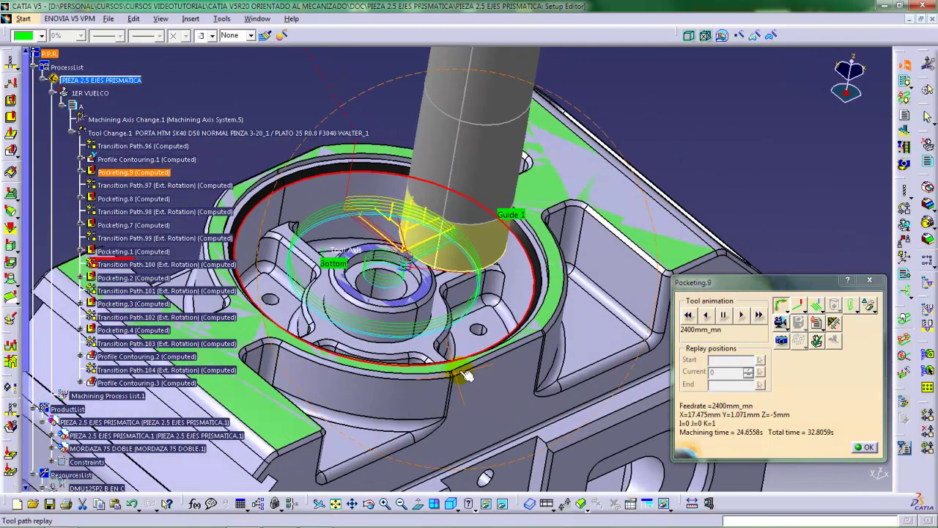
pyautogui.click(863, 447)
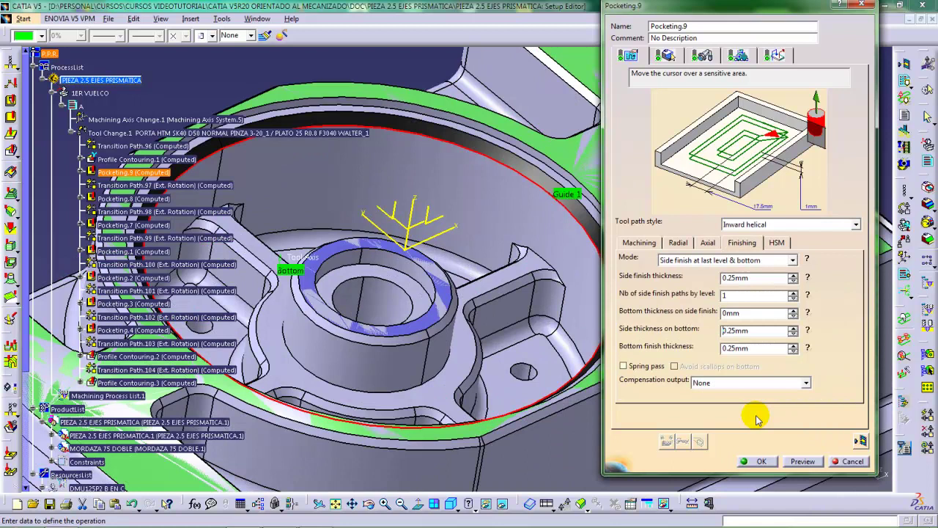
pyautogui.moveTo(496, 356); pyautogui.dragTo(468, 350, button='middle')
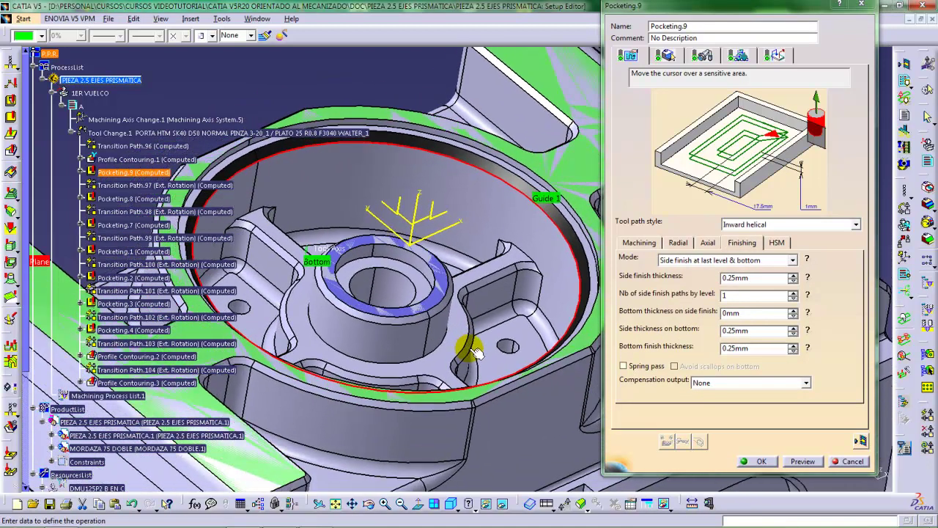
pyautogui.click(863, 440)
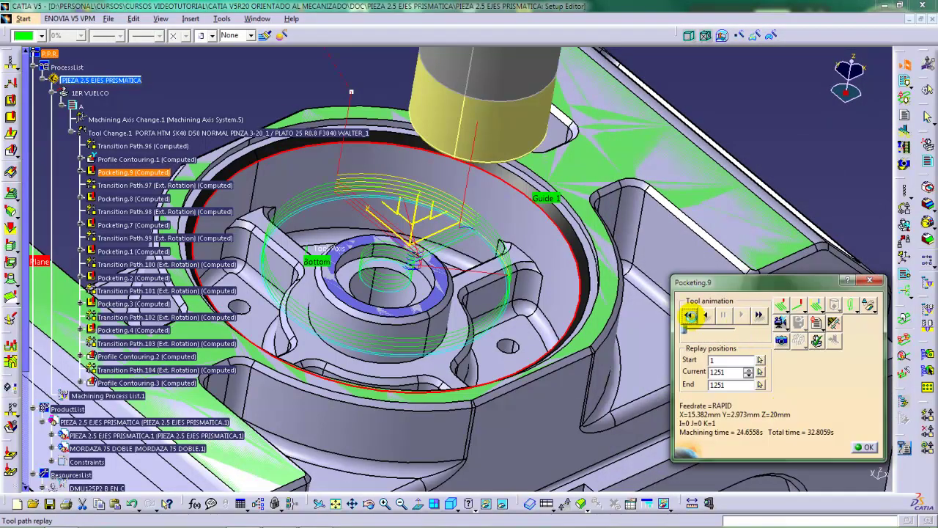
pyautogui.click(690, 316)
pyautogui.click(741, 315)
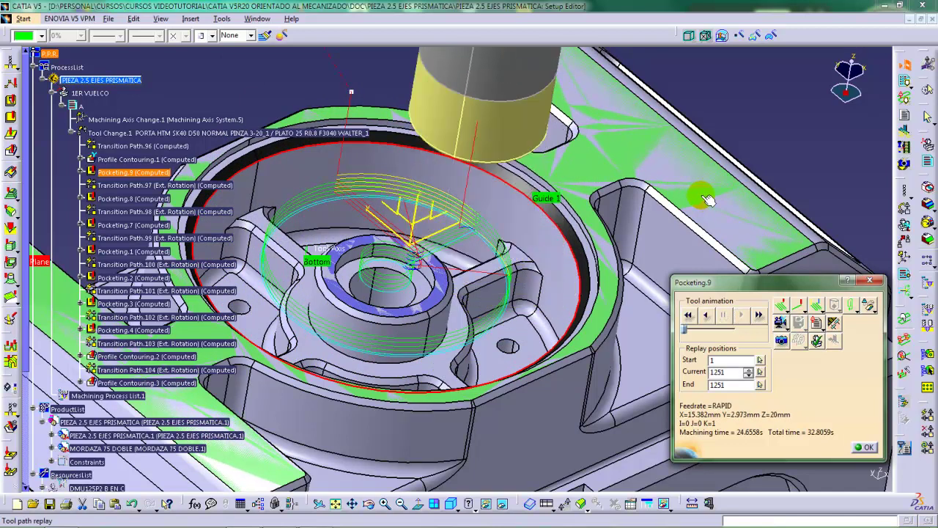
pyautogui.click(865, 448)
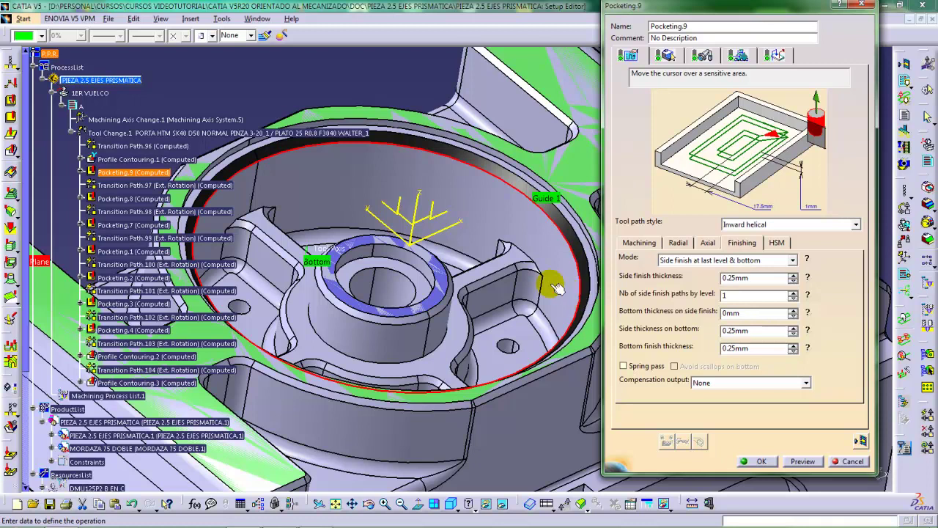
# Set the finishing mode of Pocketing.9 to Side finish last level.
pyautogui.moveTo(550, 283); pyautogui.dragTo(522, 296, button='middle')
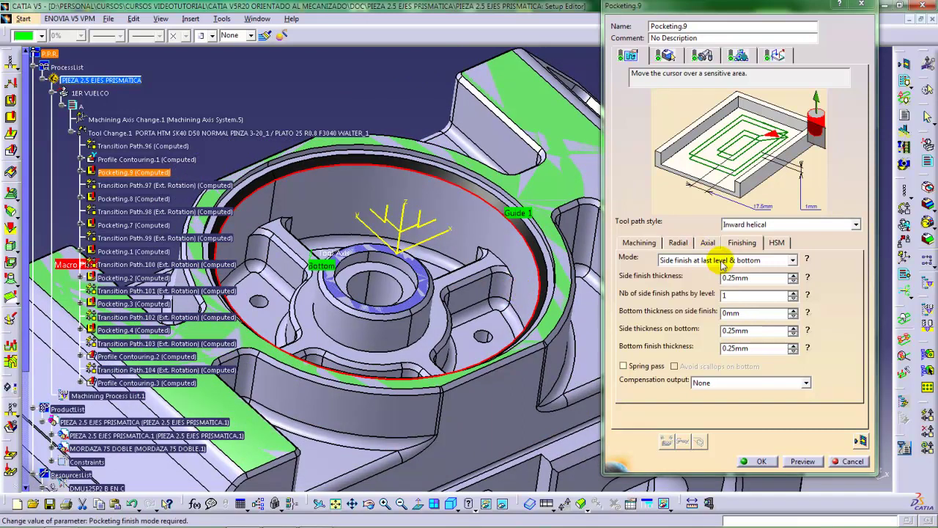
pyautogui.click(722, 261)
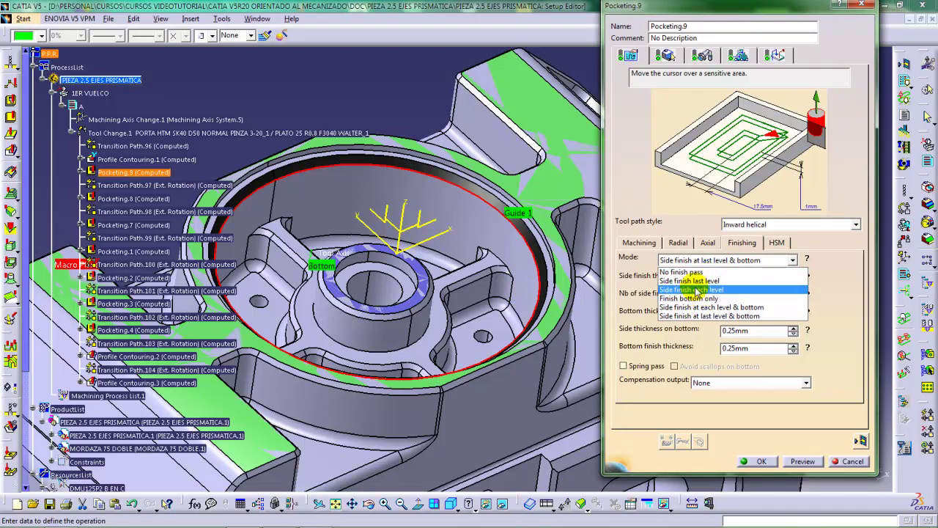
pyautogui.click(696, 281)
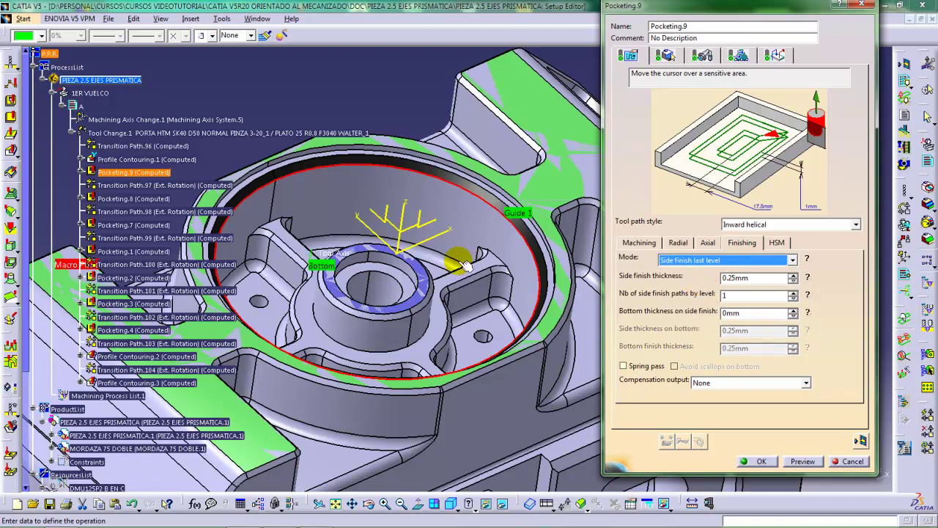
# Set the pocket's Offset on Bottom to 0.25 mm in the Pocketing.9 geometry settings.
pyautogui.moveTo(460, 261); pyautogui.dragTo(491, 243, button='middle')
pyautogui.click(666, 56)
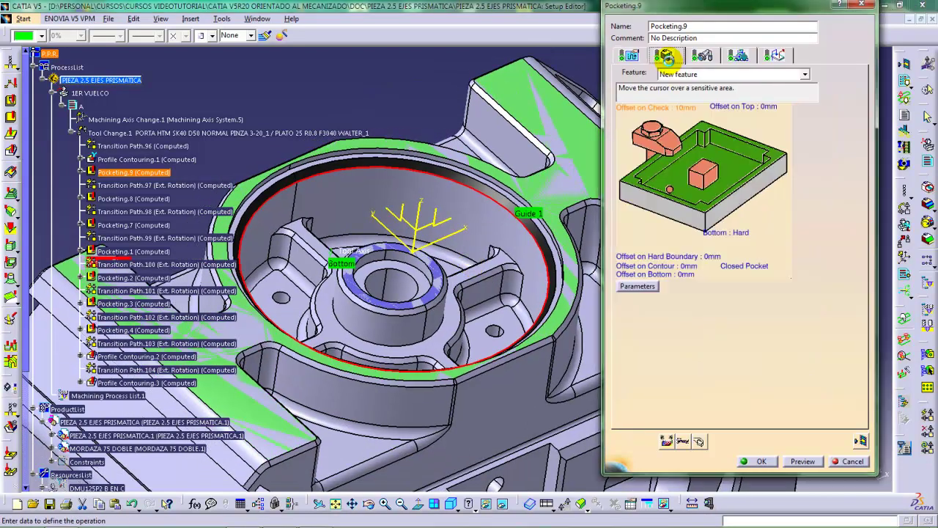
pyautogui.doubleClick(687, 277)
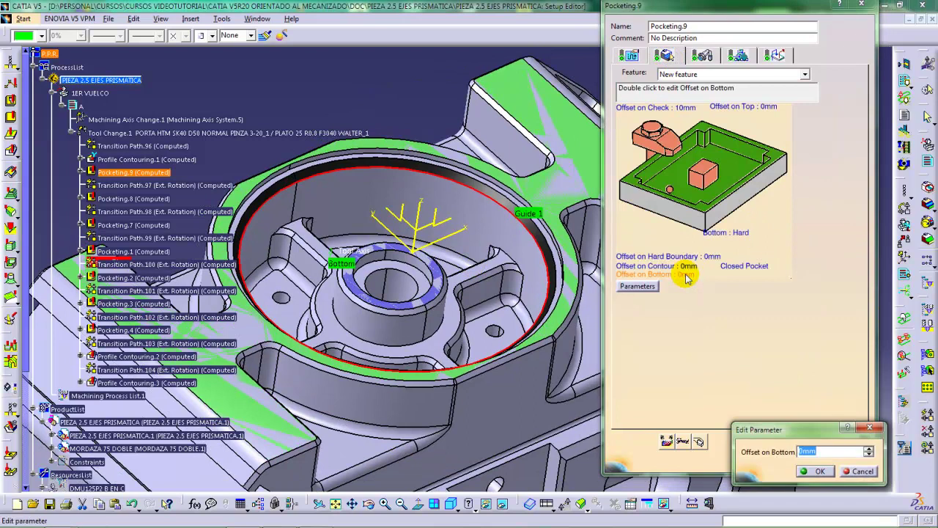
pyautogui.write('0.25')
pyautogui.press('Return')
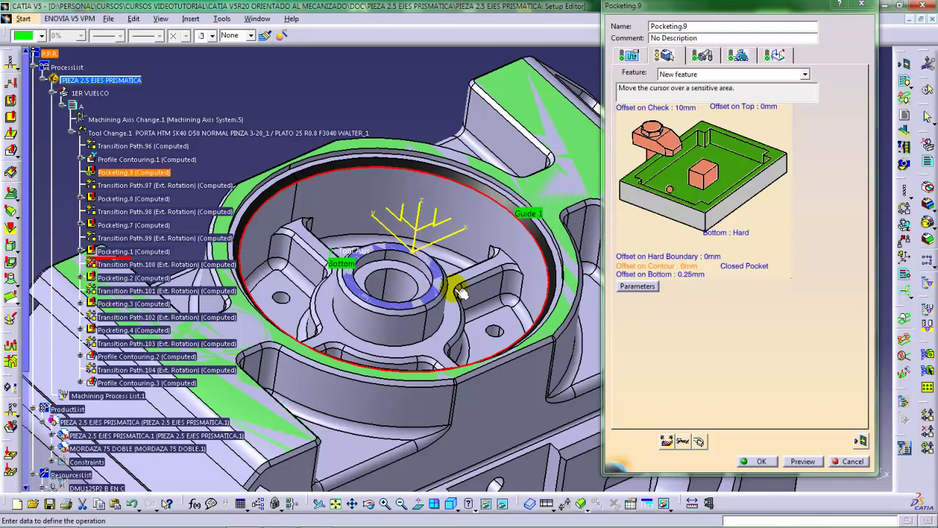
pyautogui.moveTo(458, 289)
pyautogui.mouseDown(button='middle')
pyautogui.moveTo(454, 277)
pyautogui.moveTo(460, 286)
pyautogui.mouseUp(button='middle')
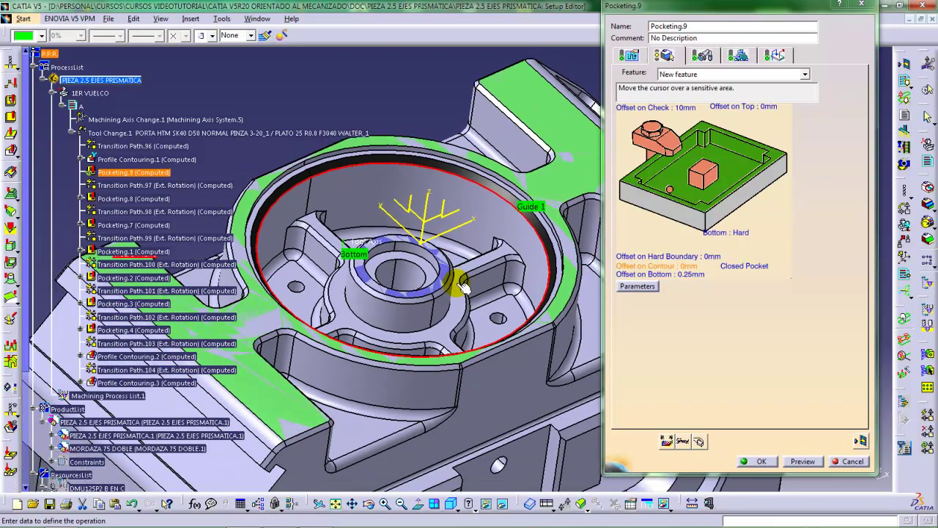
# Add a circular motion with a 2 mm radius to the Approach macro, between its axial move and the ramping motion.
pyautogui.click(624, 57)
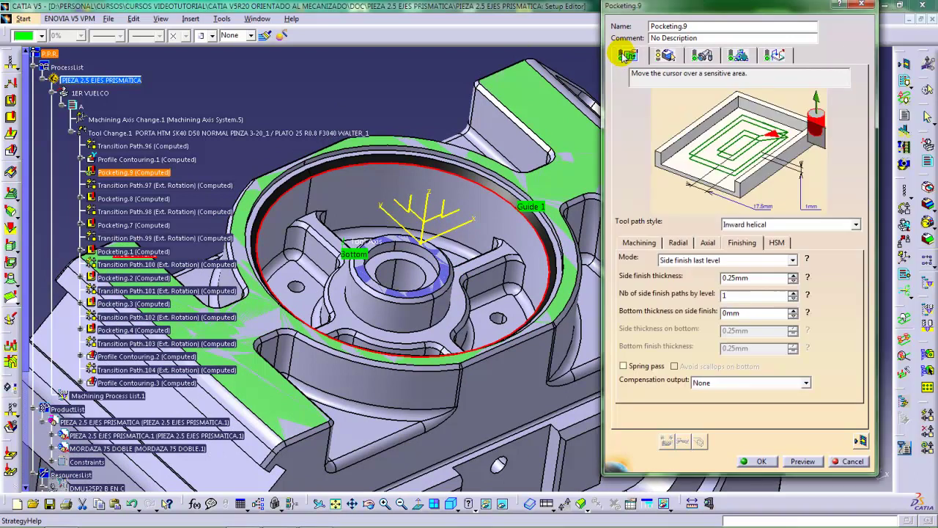
pyautogui.click(767, 57)
pyautogui.moveTo(498, 237)
pyautogui.mouseDown(button='middle')
pyautogui.moveTo(477, 258)
pyautogui.moveTo(477, 247)
pyautogui.moveTo(474, 253)
pyautogui.moveTo(505, 251)
pyautogui.moveTo(508, 237)
pyautogui.mouseUp(button='middle')
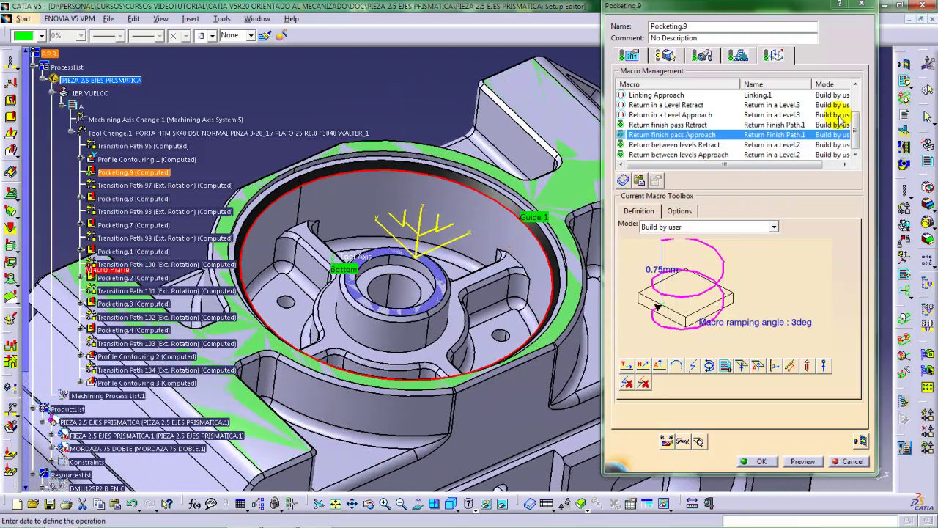
pyautogui.moveTo(855, 120); pyautogui.dragTo(858, 100)
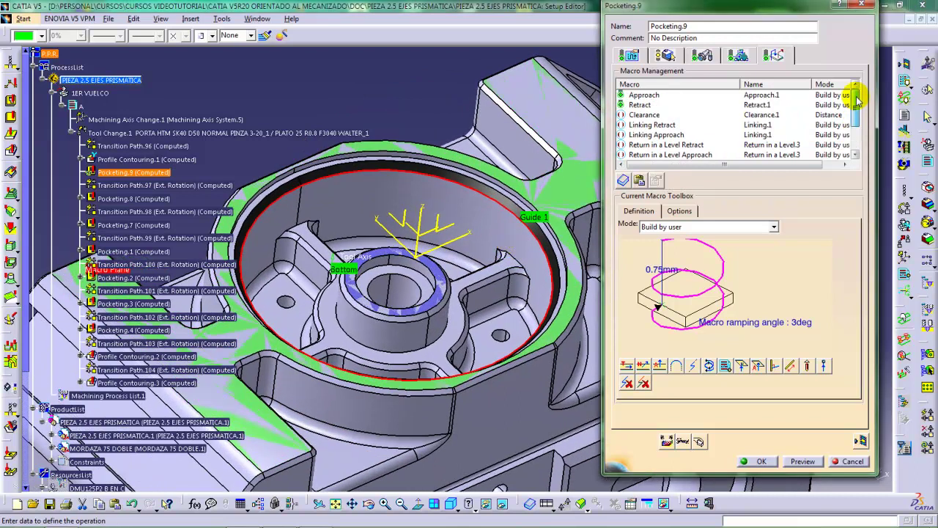
pyautogui.click(646, 95)
pyautogui.moveTo(423, 280); pyautogui.dragTo(470, 262, button='middle')
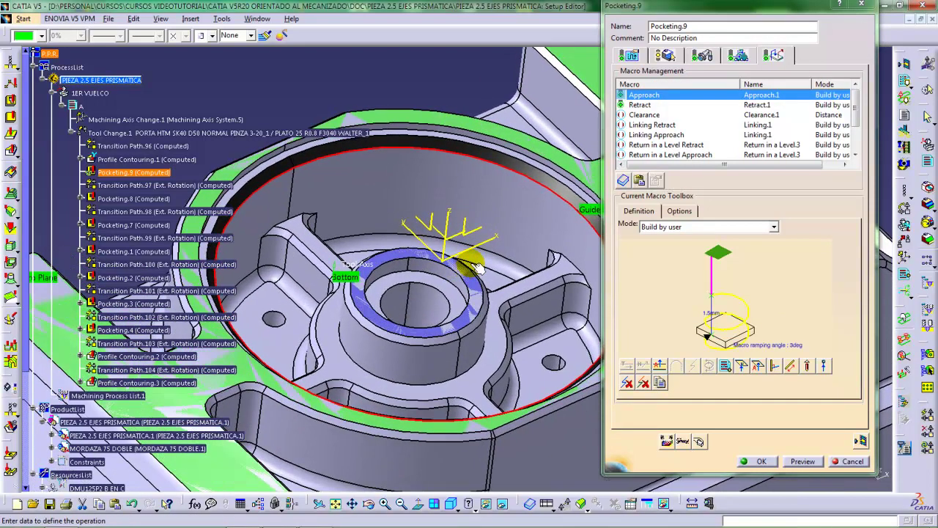
pyautogui.click(719, 297)
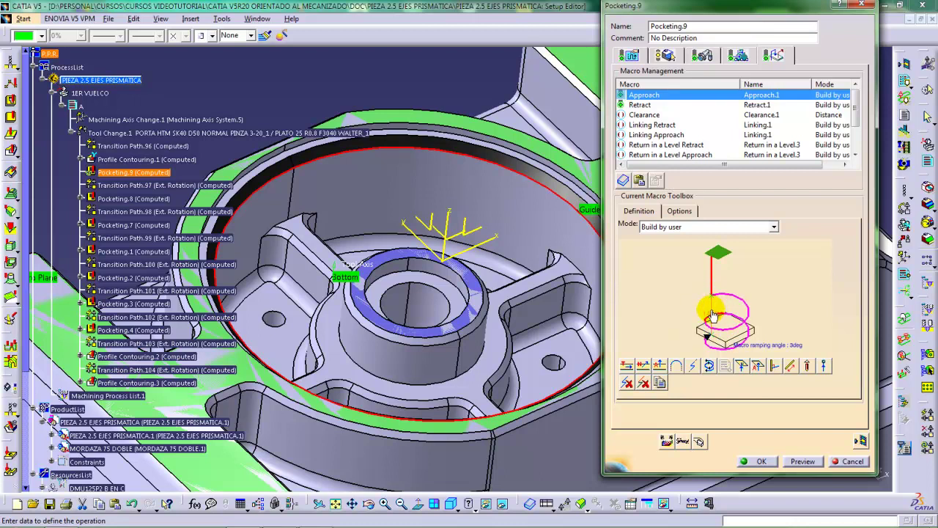
pyautogui.click(675, 369)
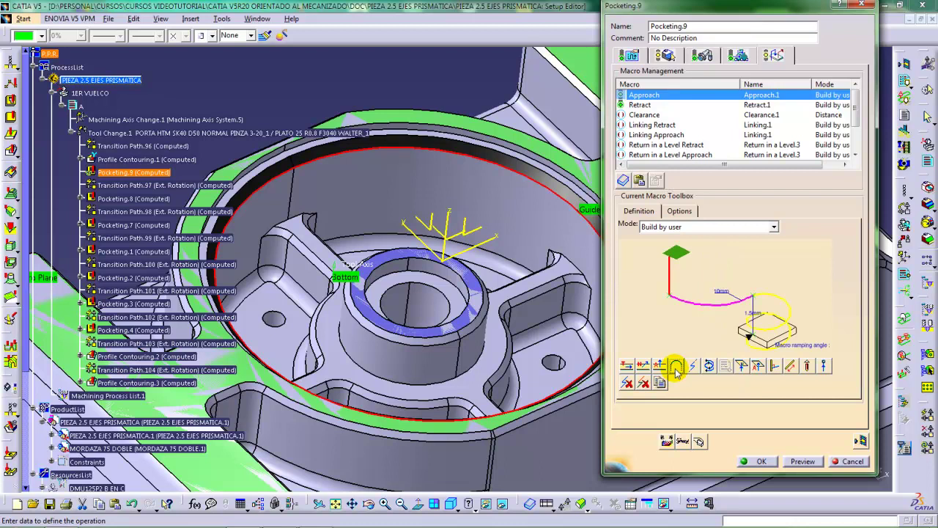
pyautogui.doubleClick(719, 293)
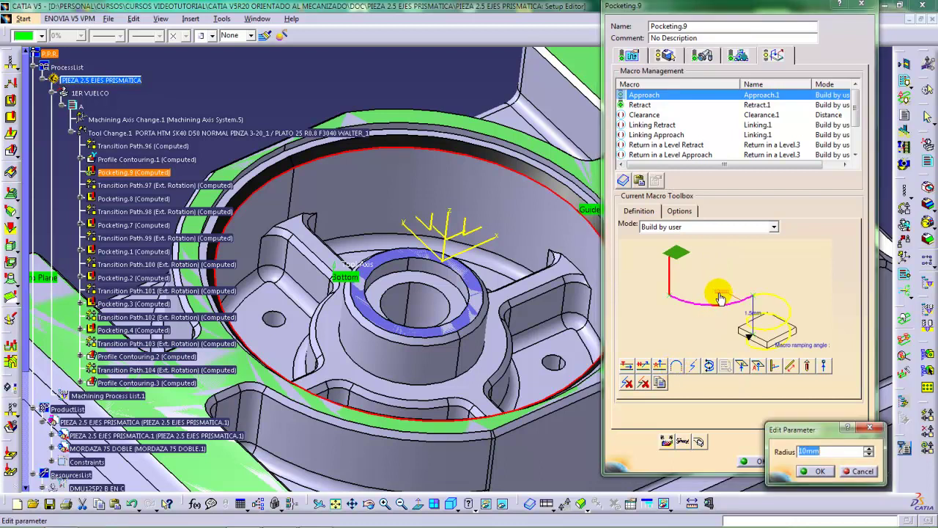
pyautogui.write('3')
pyautogui.press('Return')
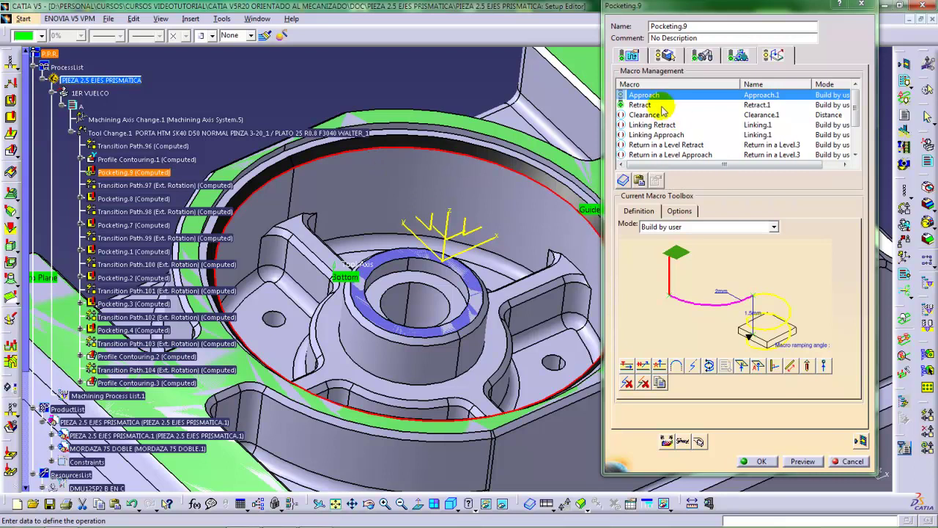
# Add a circular motion with a 2 mm radius before the ramping motion in the Return between levels Approach macro.
pyautogui.moveTo(854, 100); pyautogui.dragTo(856, 130)
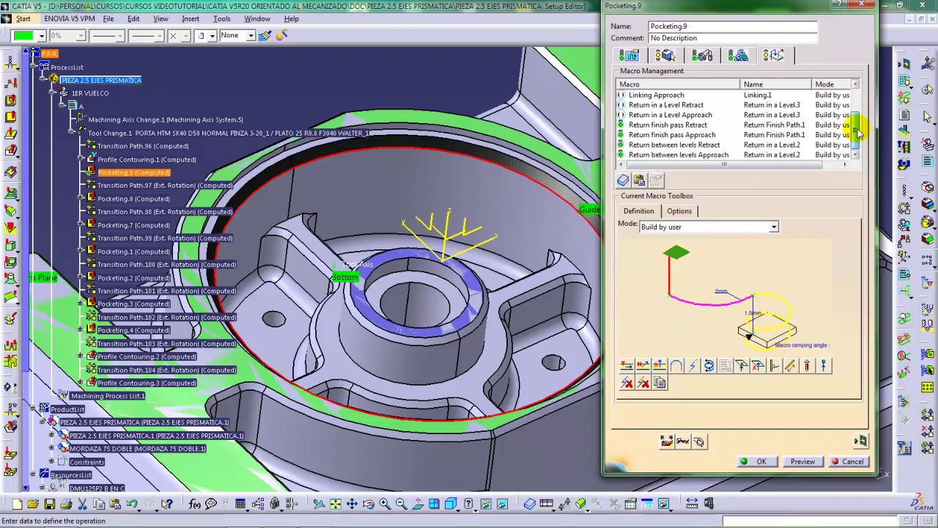
pyautogui.click(660, 145)
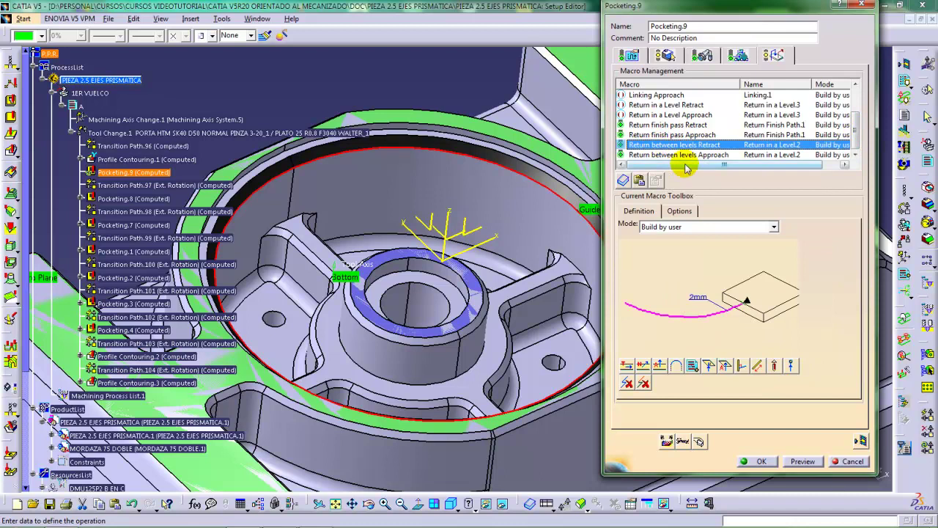
pyautogui.click(682, 155)
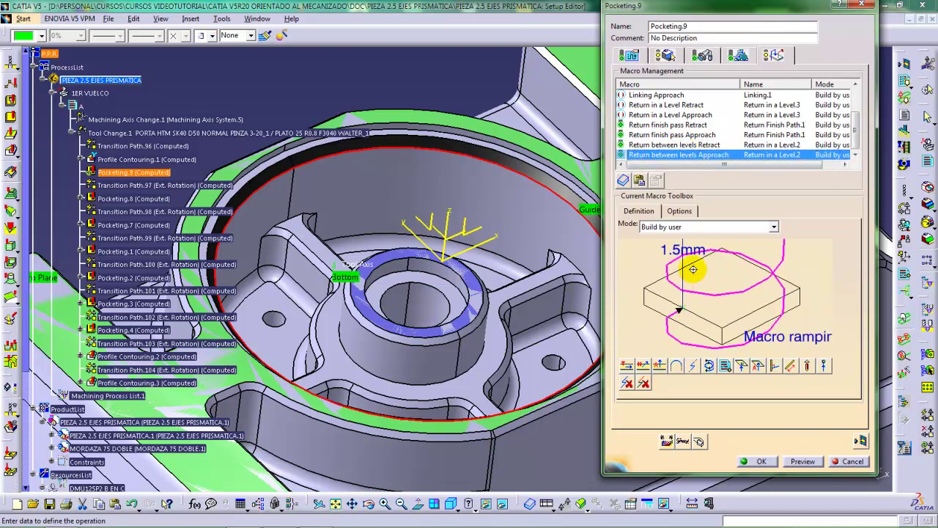
pyautogui.moveTo(693, 268); pyautogui.dragTo(694, 321, button='middle')
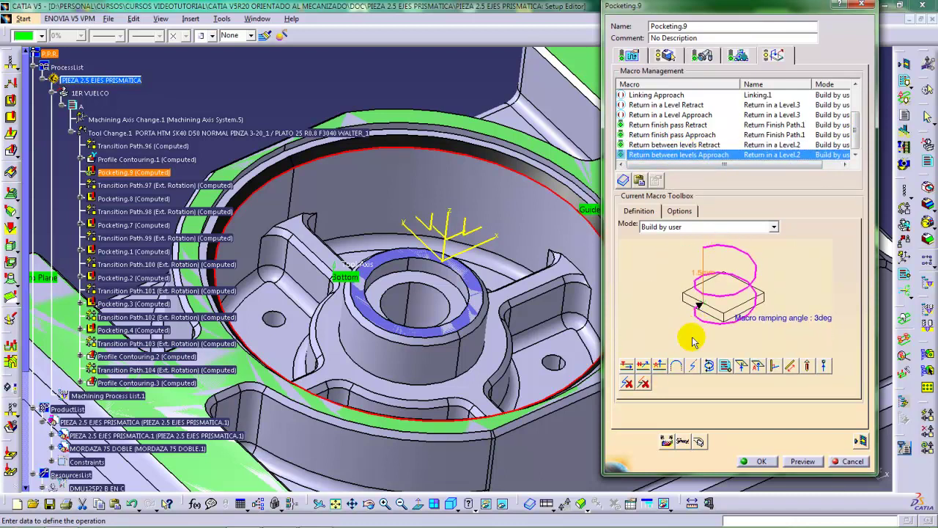
pyautogui.click(677, 366)
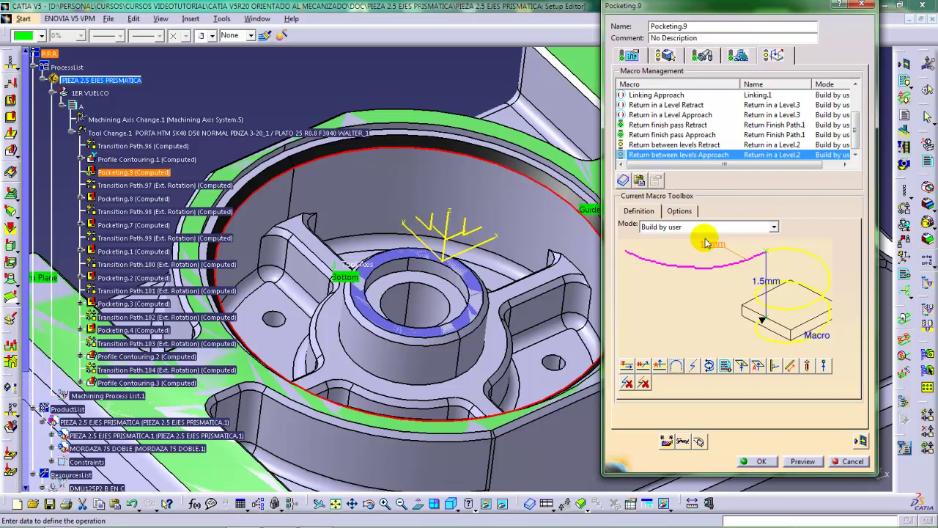
pyautogui.doubleClick(710, 250)
pyautogui.write('2mm')
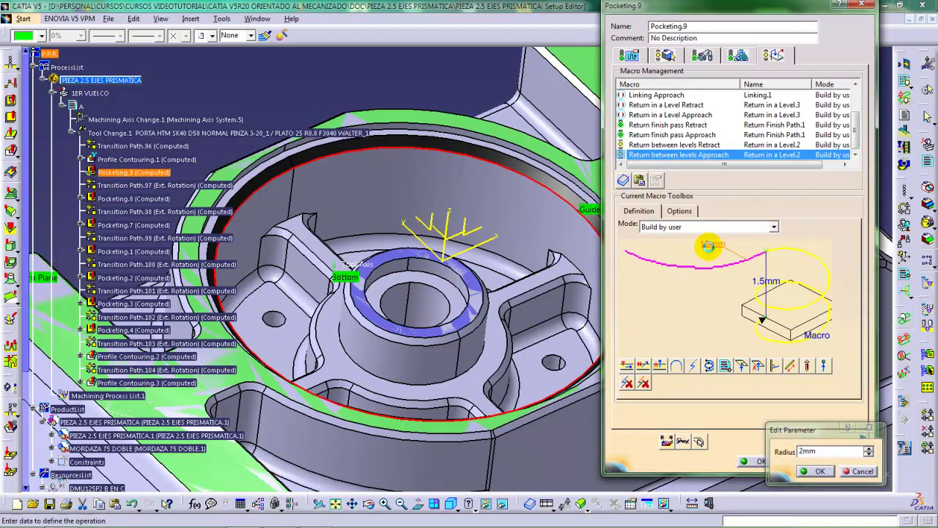
pyautogui.press('Return')
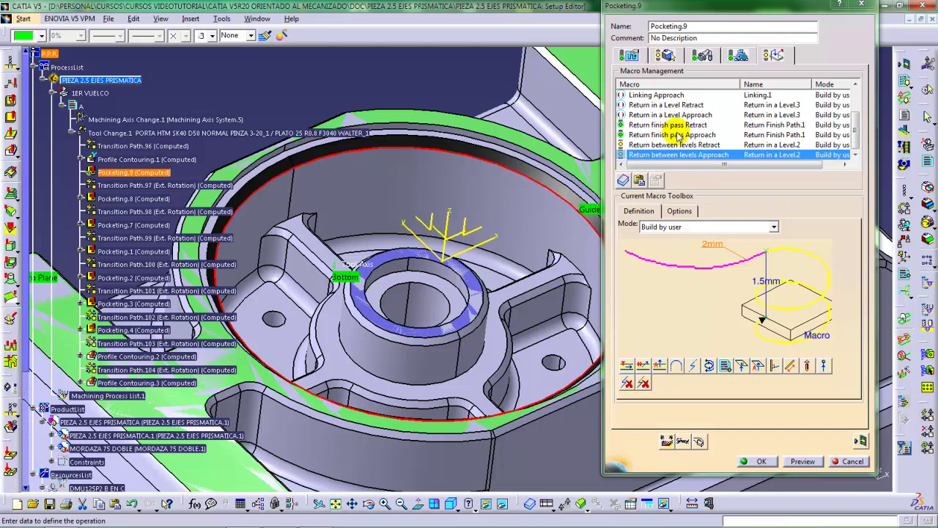
# Remove all motions from the Return finish pass Approach macro of Pocketing.9.
pyautogui.moveTo(372, 220); pyautogui.dragTo(389, 242, button='middle')
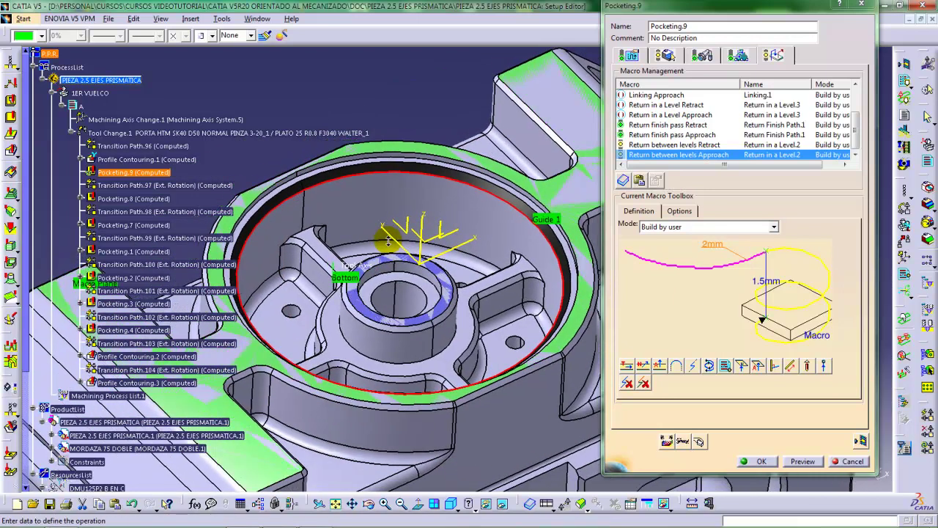
pyautogui.click(687, 138)
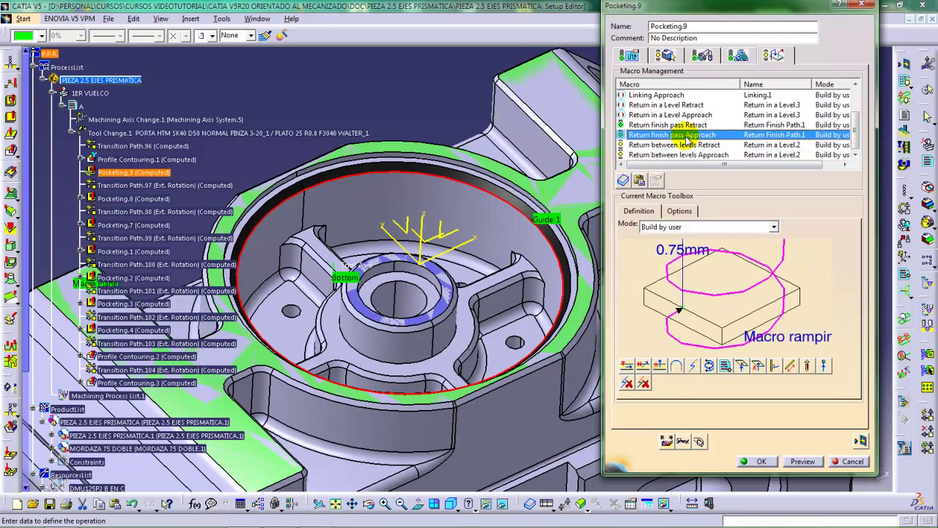
pyautogui.moveTo(477, 264); pyautogui.dragTo(429, 244, button='middle')
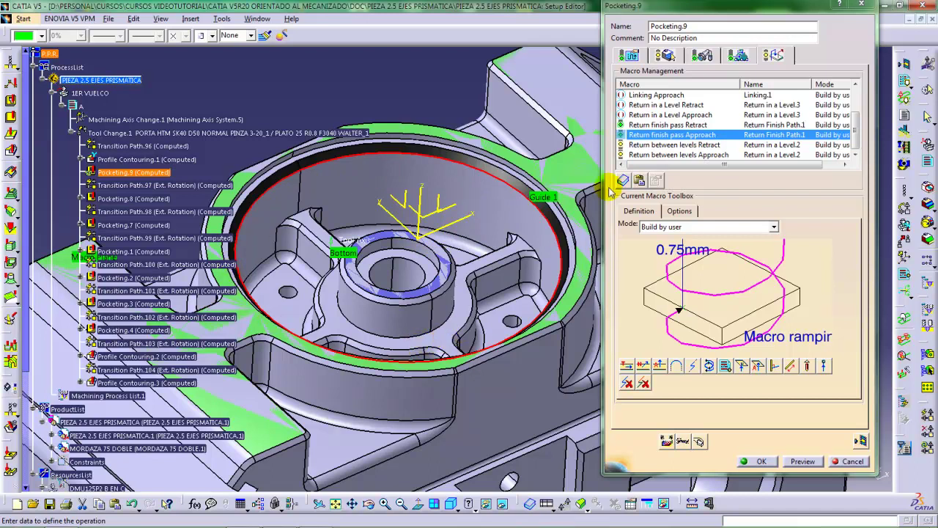
pyautogui.rightClick(673, 138)
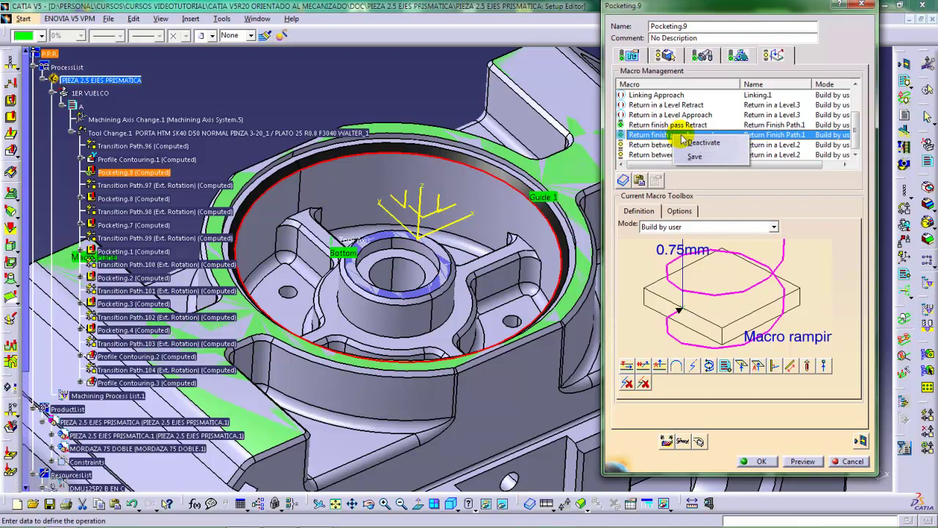
pyautogui.click(693, 142)
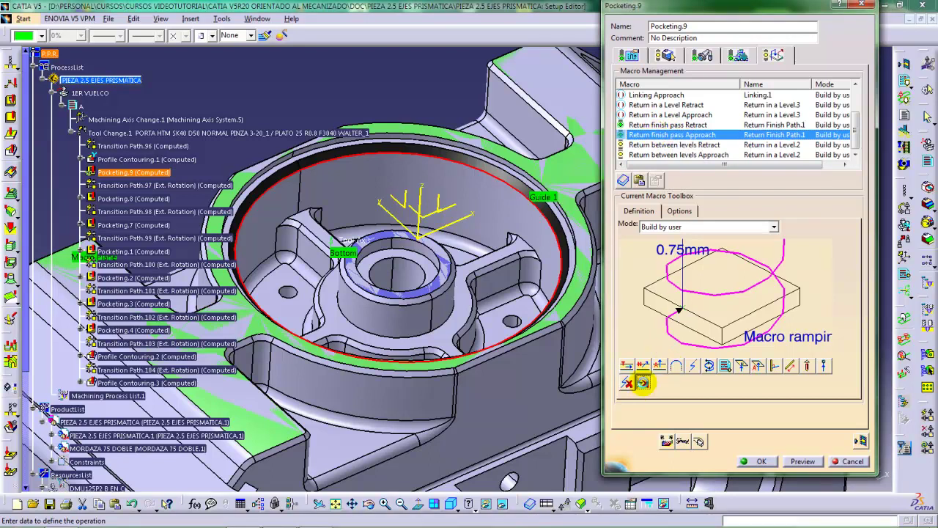
pyautogui.click(644, 384)
pyautogui.moveTo(408, 278); pyautogui.dragTo(434, 293, button='middle')
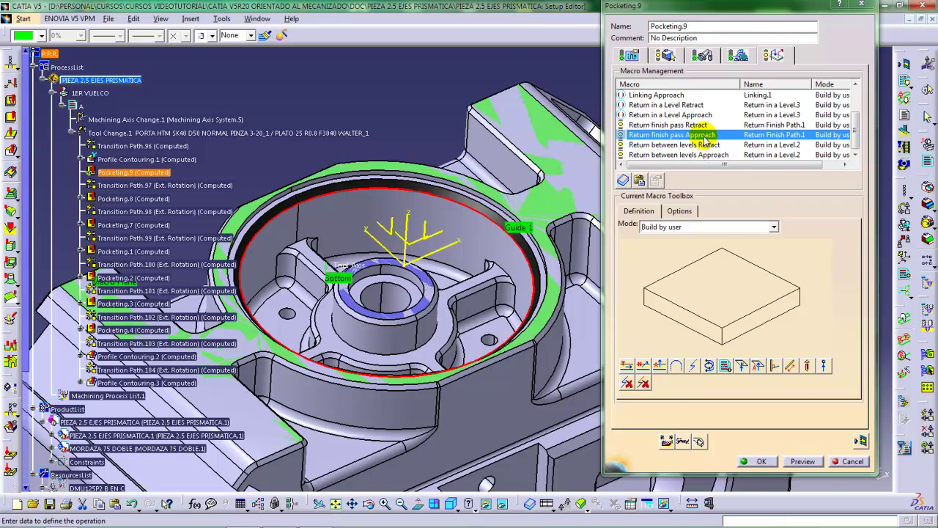
# Compute and replay the Pocketing.9 tool path, examining the tool's approach and retract moves inside the circular pocket.
pyautogui.click(690, 126)
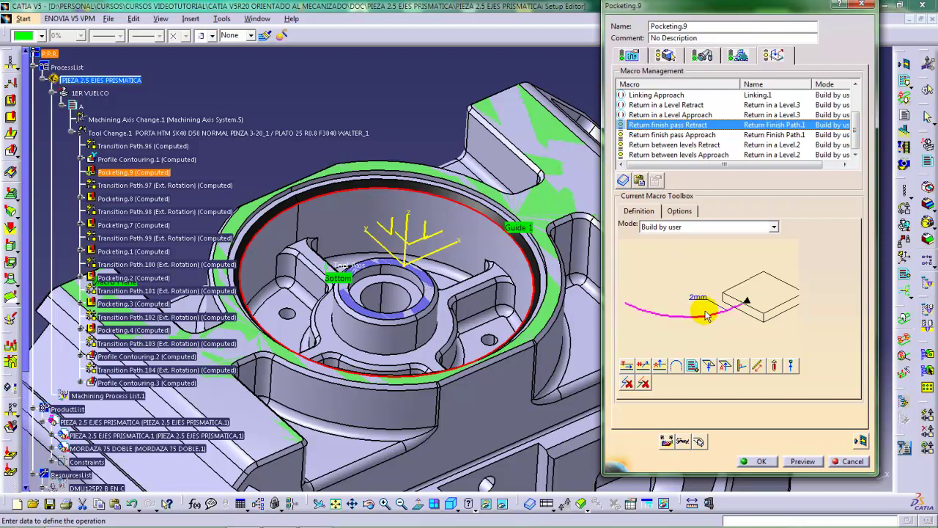
pyautogui.click(859, 440)
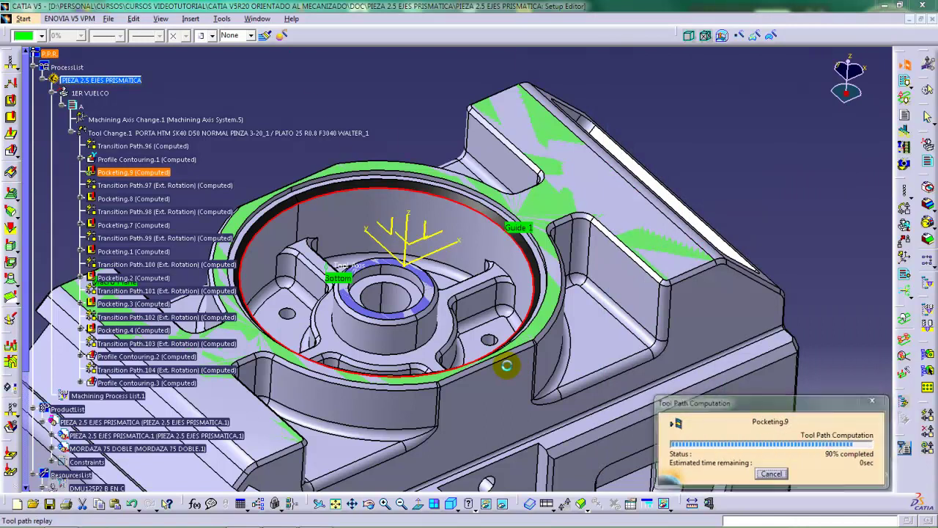
pyautogui.moveTo(503, 359); pyautogui.dragTo(521, 335, button='middle')
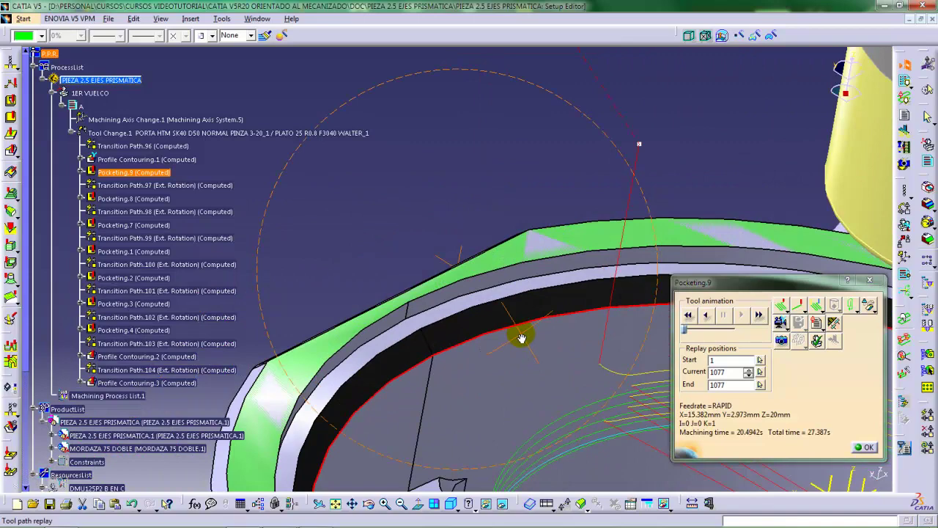
pyautogui.moveTo(428, 250)
pyautogui.mouseDown(button='middle')
pyautogui.moveTo(380, 213)
pyautogui.moveTo(403, 201)
pyautogui.moveTo(389, 216)
pyautogui.moveTo(376, 192)
pyautogui.moveTo(379, 218)
pyautogui.moveTo(442, 212)
pyautogui.moveTo(404, 256)
pyautogui.moveTo(402, 311)
pyautogui.moveTo(440, 335)
pyautogui.moveTo(418, 377)
pyautogui.moveTo(428, 388)
pyautogui.moveTo(459, 325)
pyautogui.moveTo(412, 278)
pyautogui.moveTo(444, 254)
pyautogui.moveTo(434, 294)
pyautogui.moveTo(390, 296)
pyautogui.moveTo(406, 257)
pyautogui.moveTo(428, 272)
pyautogui.moveTo(419, 289)
pyautogui.moveTo(405, 247)
pyautogui.moveTo(388, 237)
pyautogui.moveTo(438, 257)
pyautogui.mouseUp(button='middle')
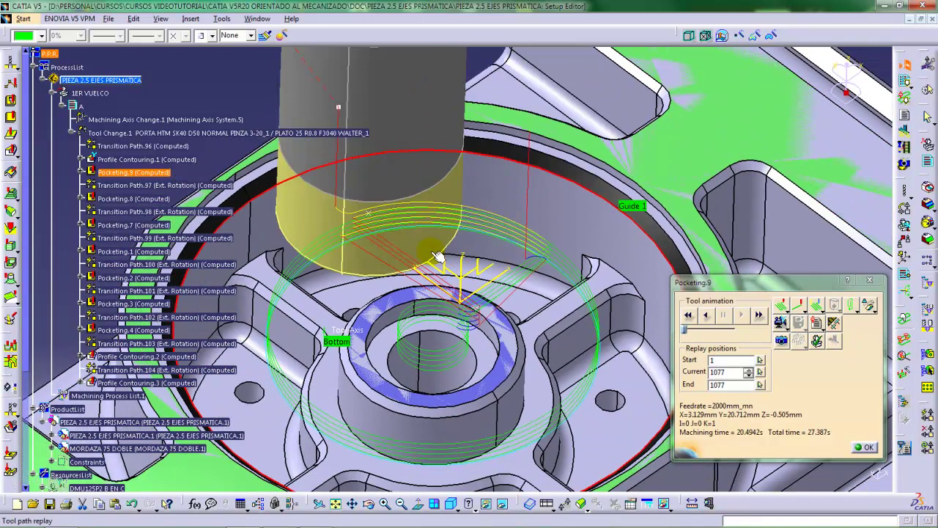
pyautogui.click(865, 447)
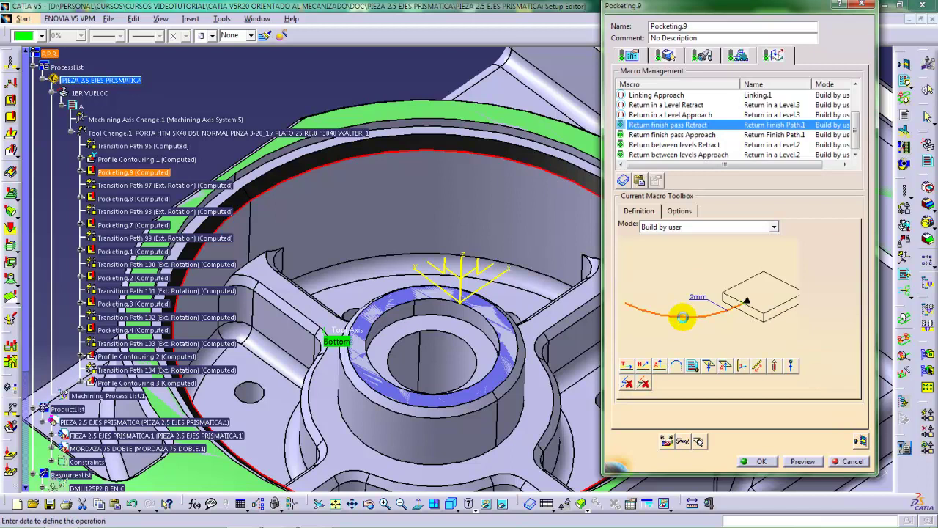
# Set the angular sector of the circular motion in the Return finish pass Retract macro to -90 deg.
pyautogui.rightClick(683, 316)
pyautogui.click(739, 354)
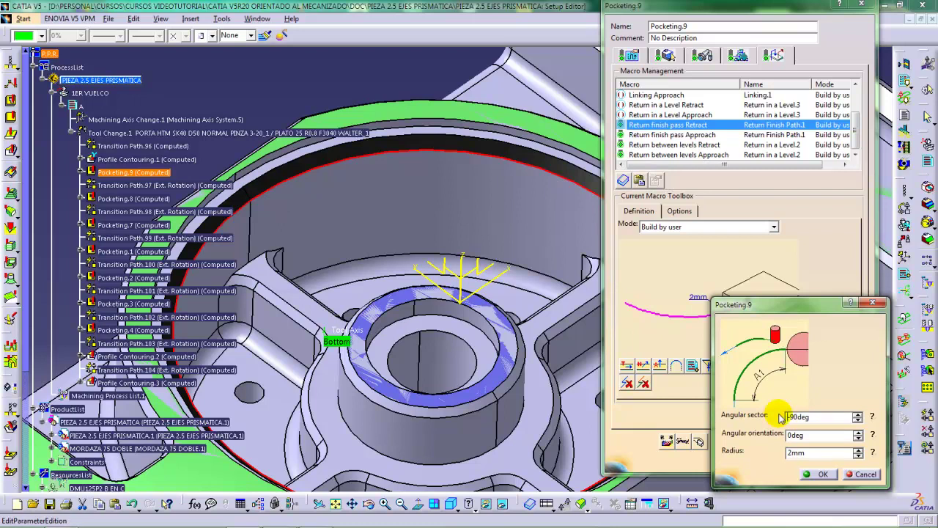
pyautogui.click(786, 416)
pyautogui.click(824, 474)
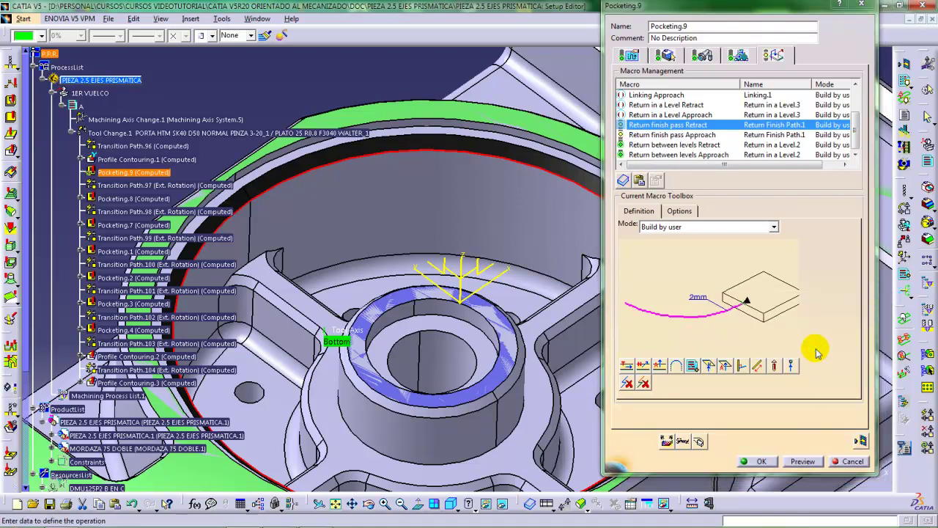
# Restore the angular sector of the Return finish pass Retract macro's circular motion to 90 deg.
pyautogui.click(675, 145)
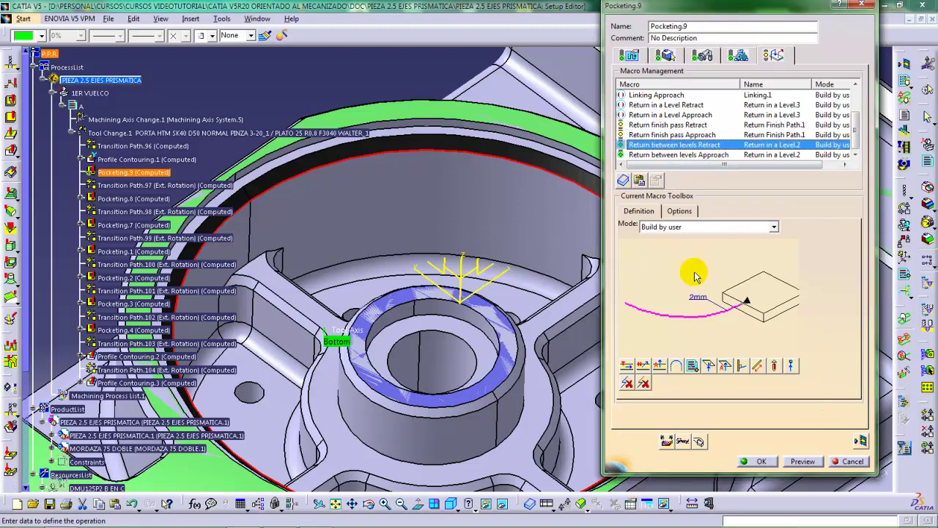
pyautogui.click(678, 125)
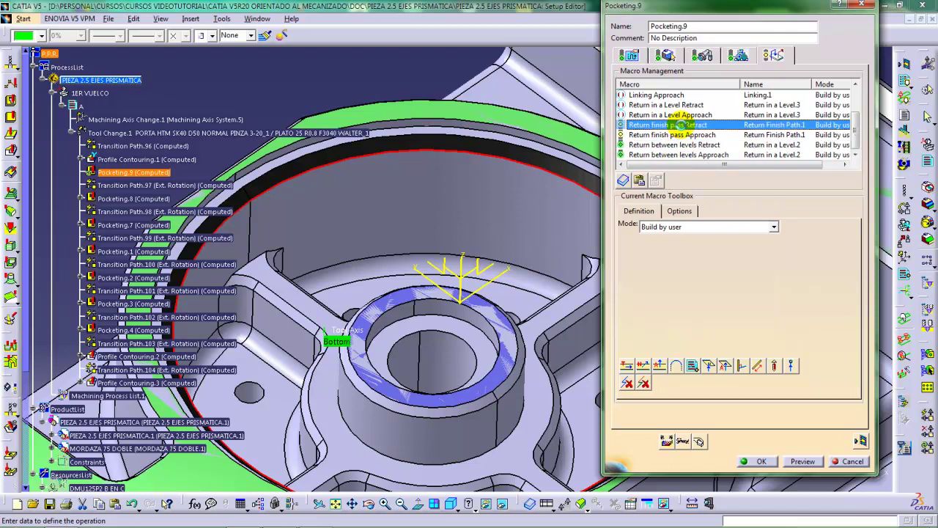
pyautogui.rightClick(698, 323)
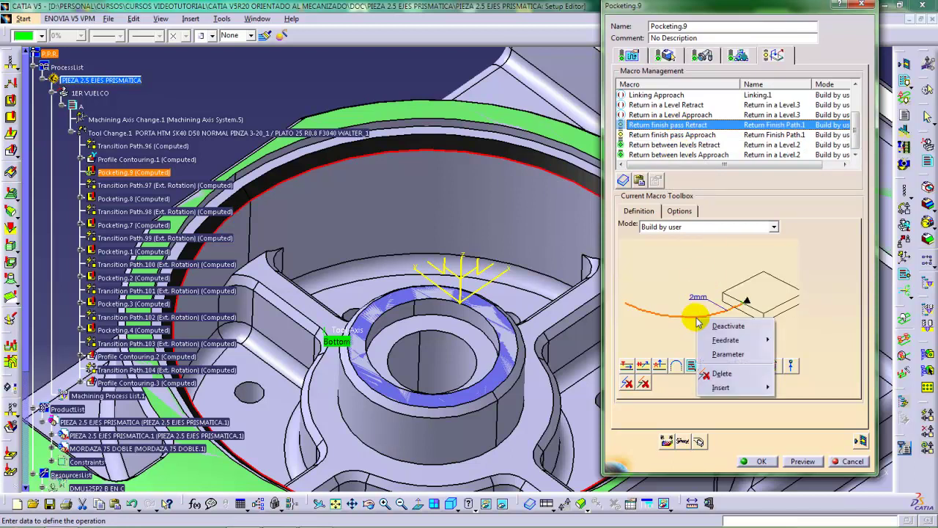
pyautogui.click(733, 356)
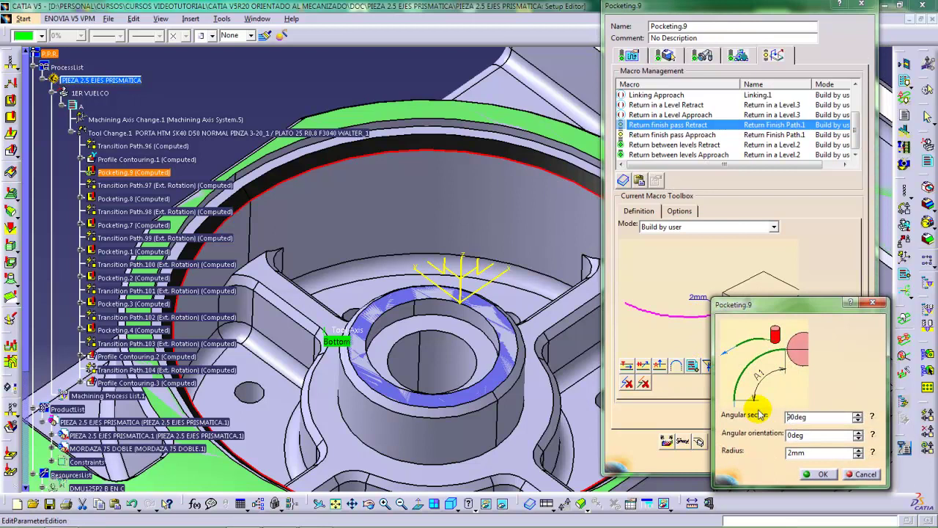
pyautogui.click(818, 474)
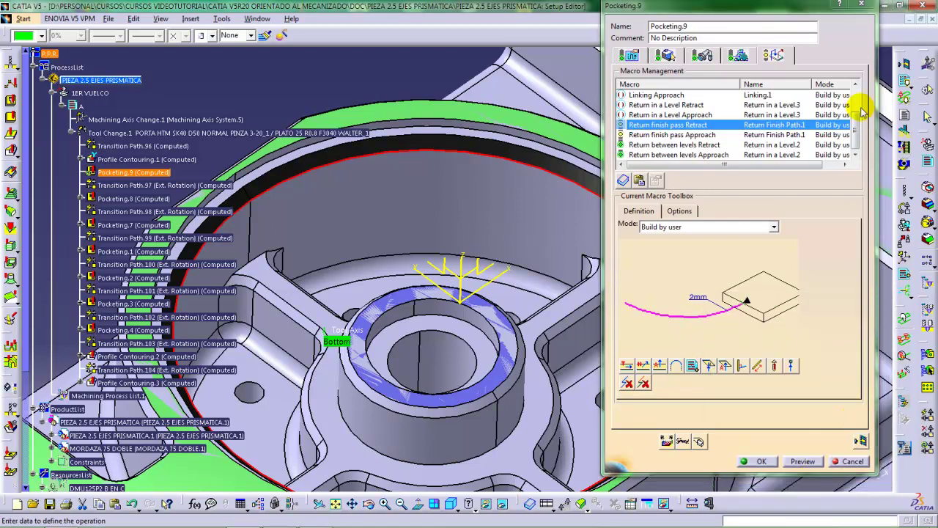
# Set the angular sector of the 2 mm circular motion in the Approach macro to -90 deg.
pyautogui.moveTo(858, 136); pyautogui.dragTo(855, 99)
pyautogui.click(686, 95)
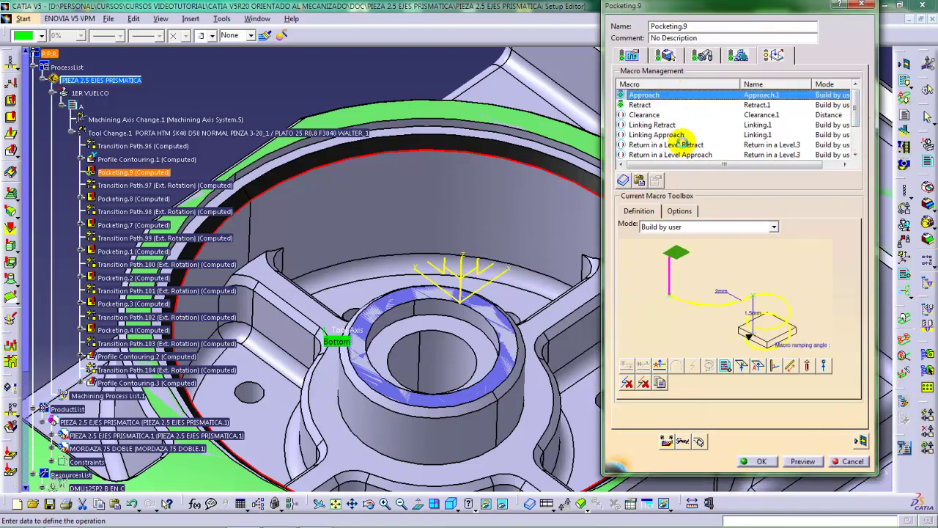
pyautogui.rightClick(716, 311)
pyautogui.click(763, 327)
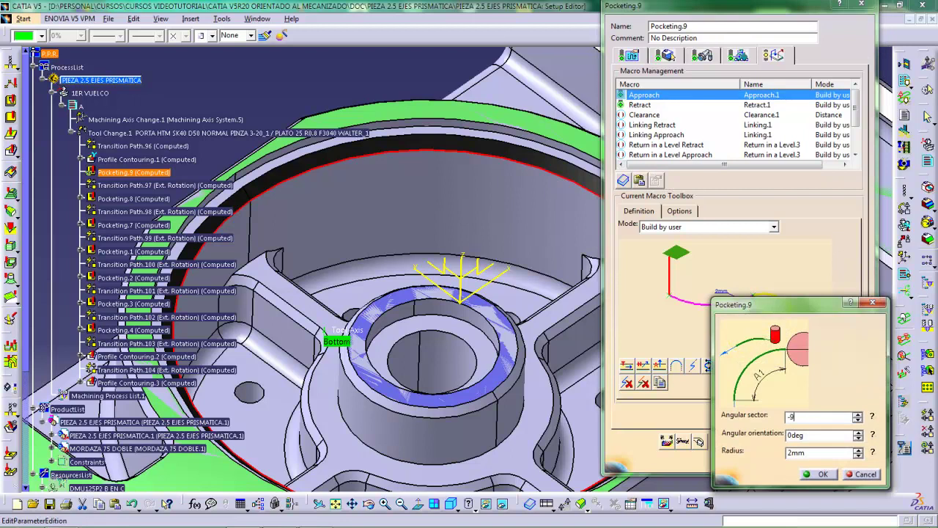
pyautogui.click(817, 474)
# Set the angular sector of the circular motion in the Return between levels Approach macro to -90 deg.
pyautogui.moveTo(855, 115); pyautogui.dragTo(852, 142)
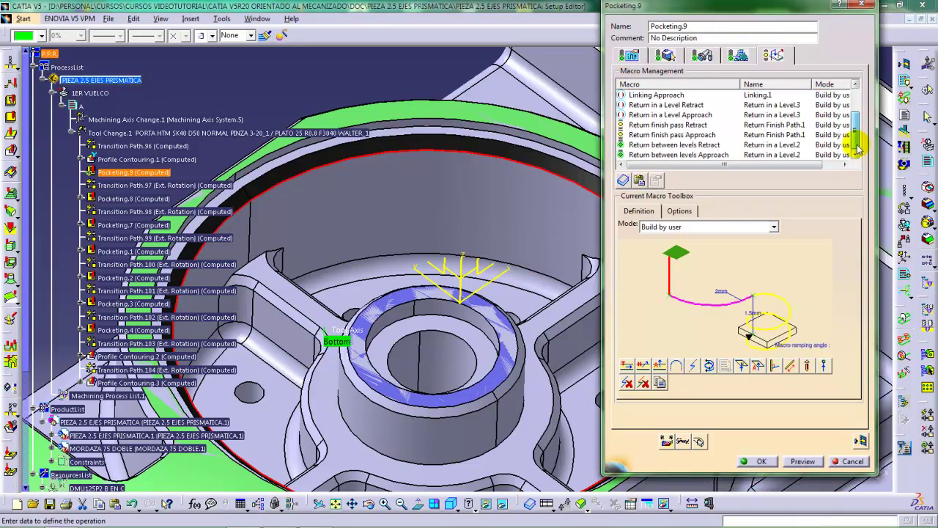
pyautogui.click(673, 156)
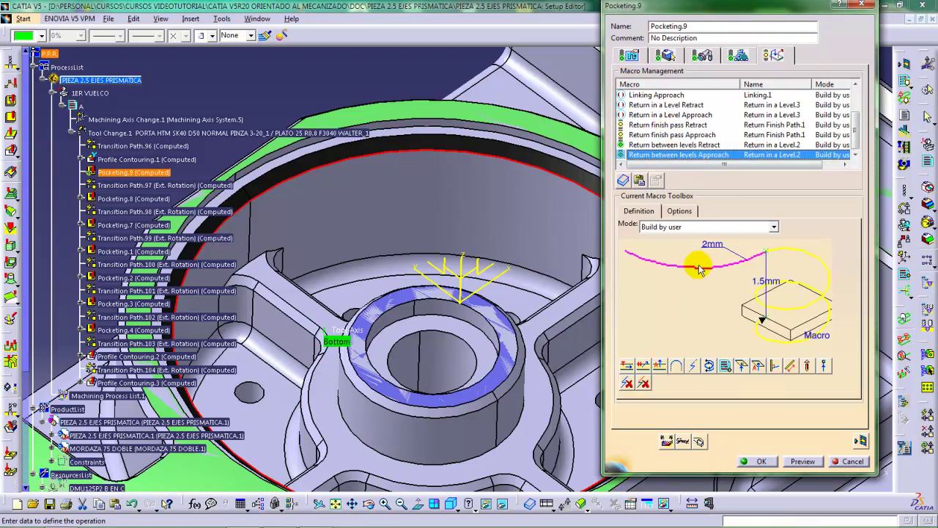
pyautogui.rightClick(702, 272)
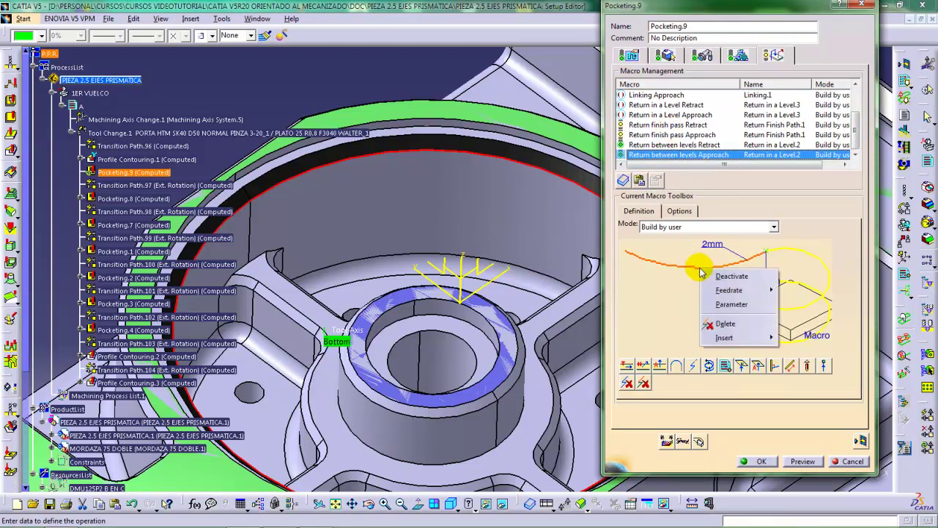
pyautogui.click(739, 314)
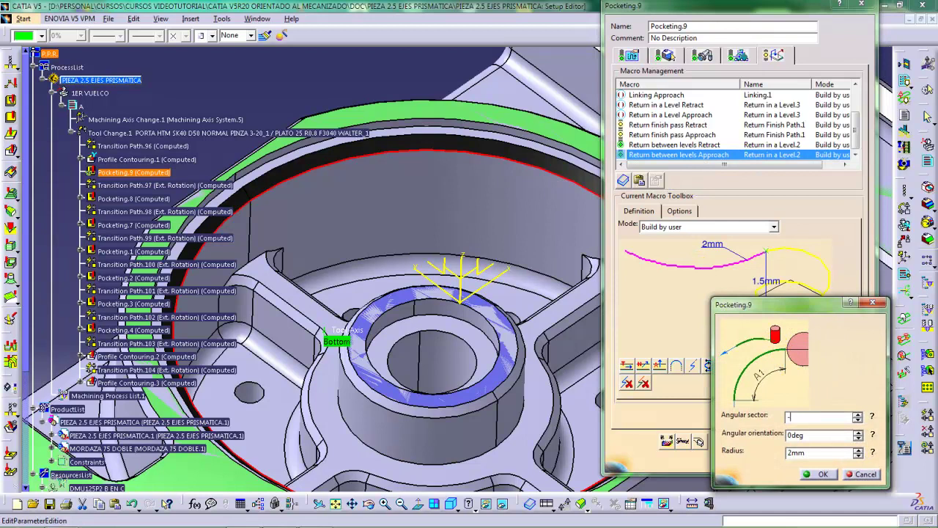
pyautogui.click(821, 473)
# Replay the tool path with the changed angular sectors and examine the circular entry near the pocket wall.
pyautogui.click(862, 443)
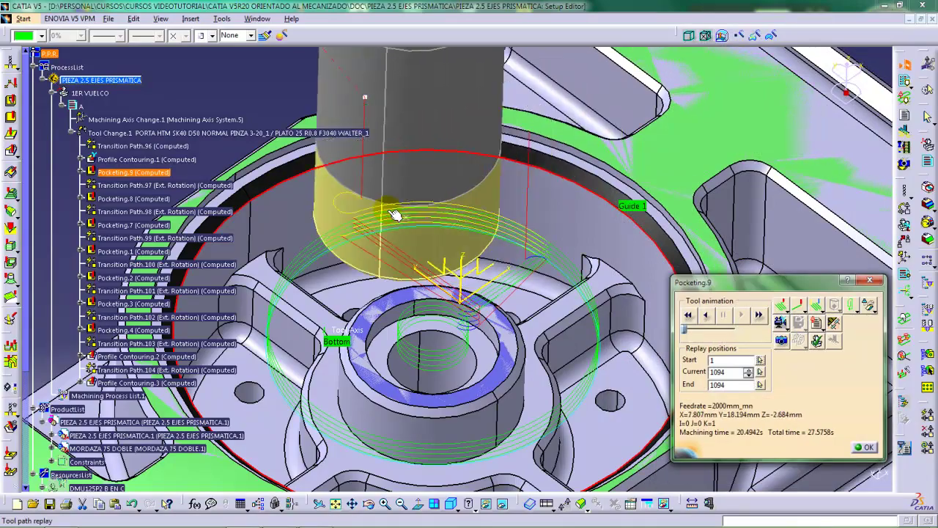
pyautogui.moveTo(393, 198); pyautogui.dragTo(441, 214, button='middle')
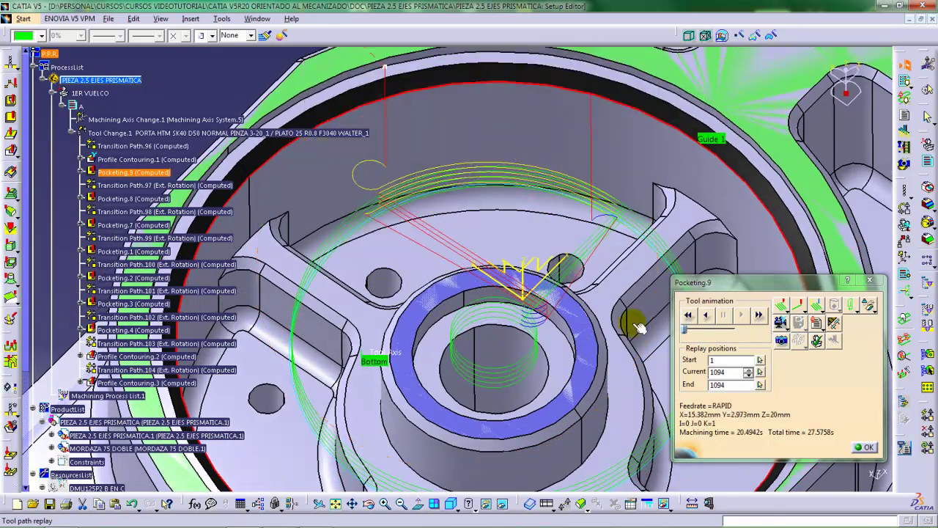
pyautogui.click(867, 447)
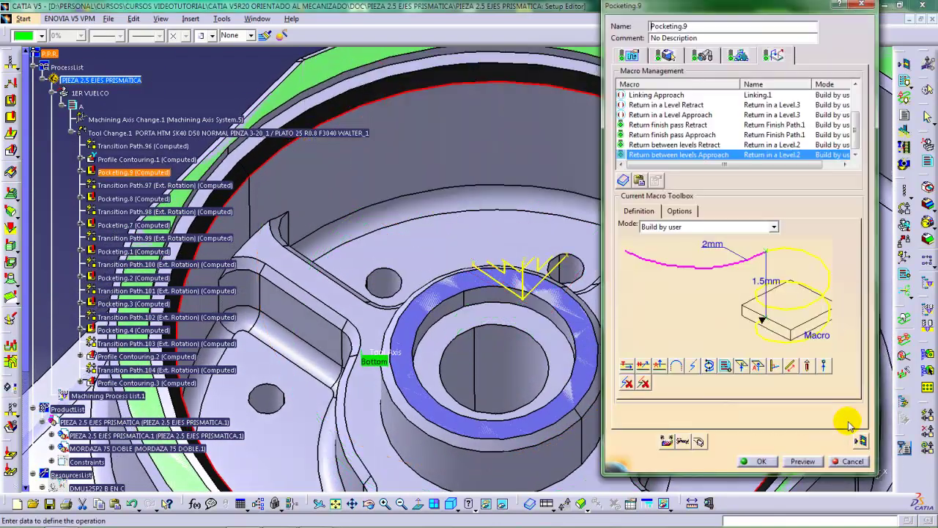
# Set the angular sector of the 2 mm circular motion in the Approach macro to 270 deg, keeping an angular orientation of 0 deg.
pyautogui.moveTo(449, 264); pyautogui.dragTo(509, 318, button='middle')
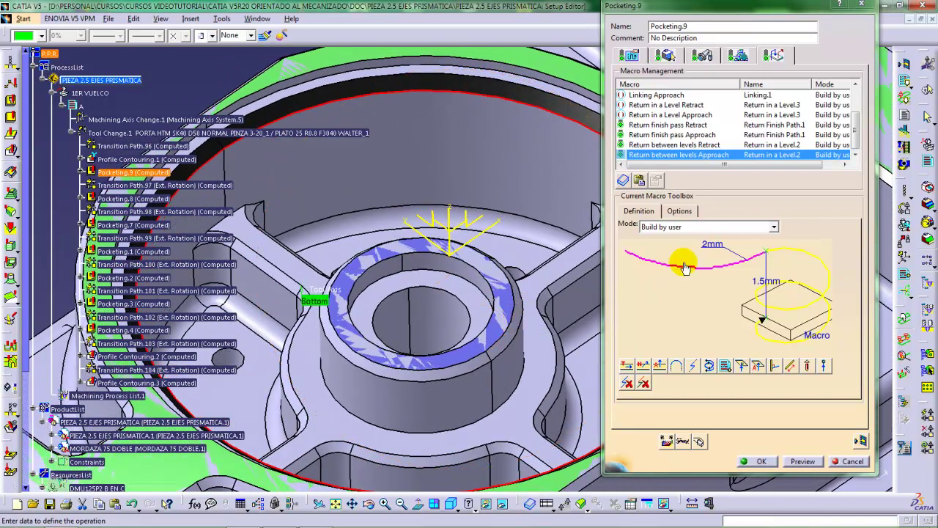
pyautogui.moveTo(857, 129); pyautogui.dragTo(858, 109)
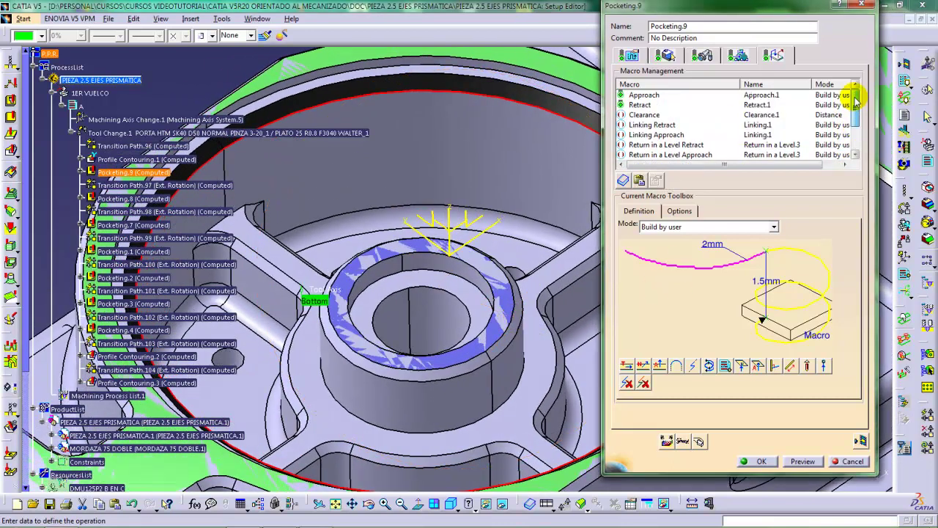
pyautogui.click(655, 96)
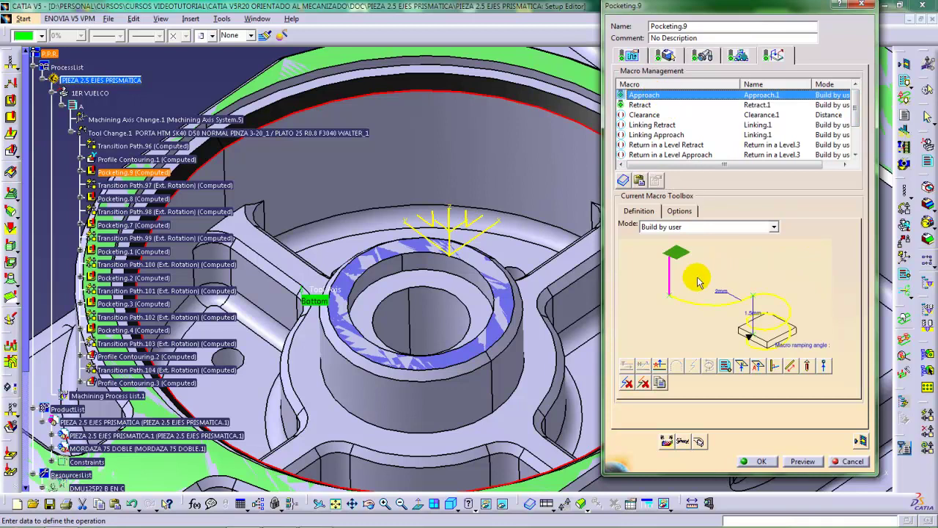
pyautogui.rightClick(709, 304)
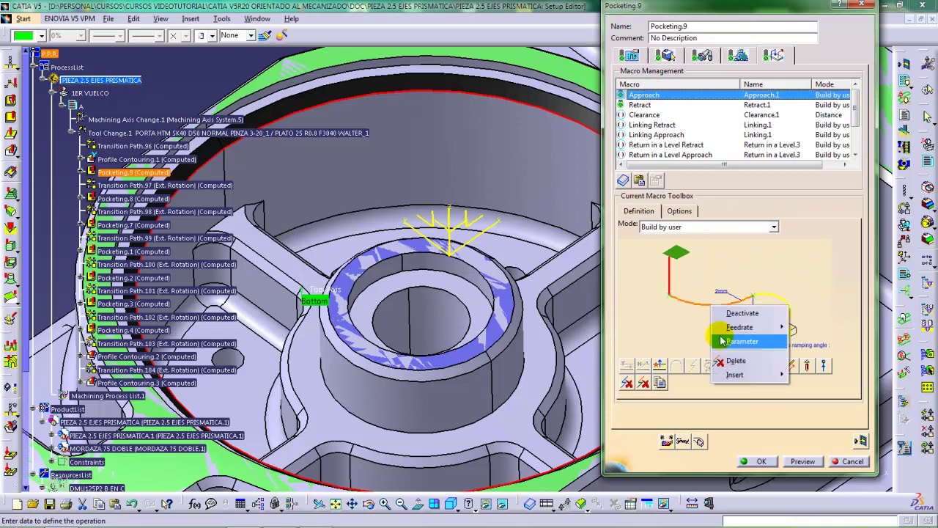
pyautogui.click(740, 341)
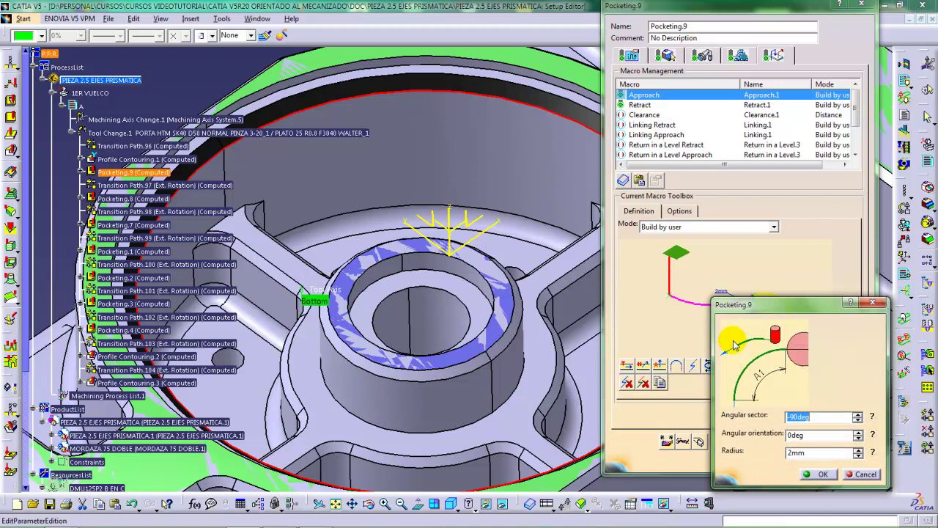
pyautogui.click(875, 437)
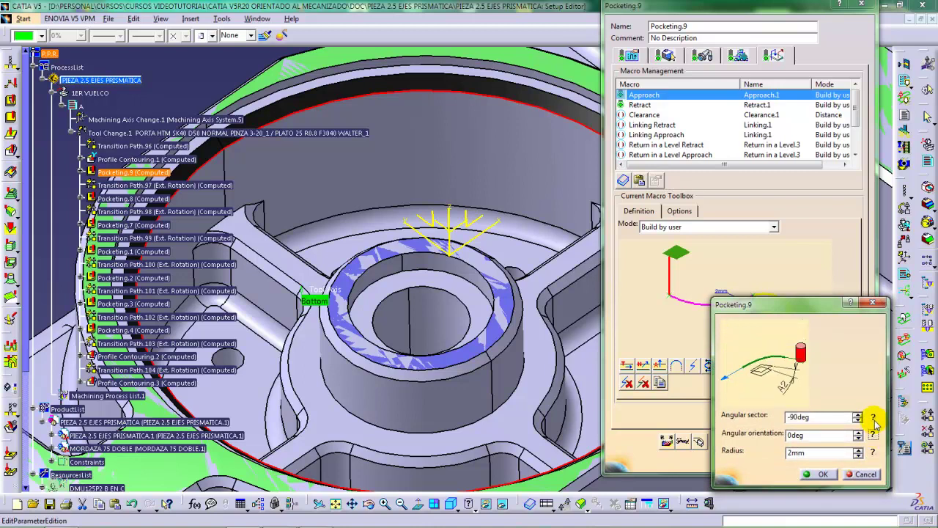
pyautogui.click(875, 417)
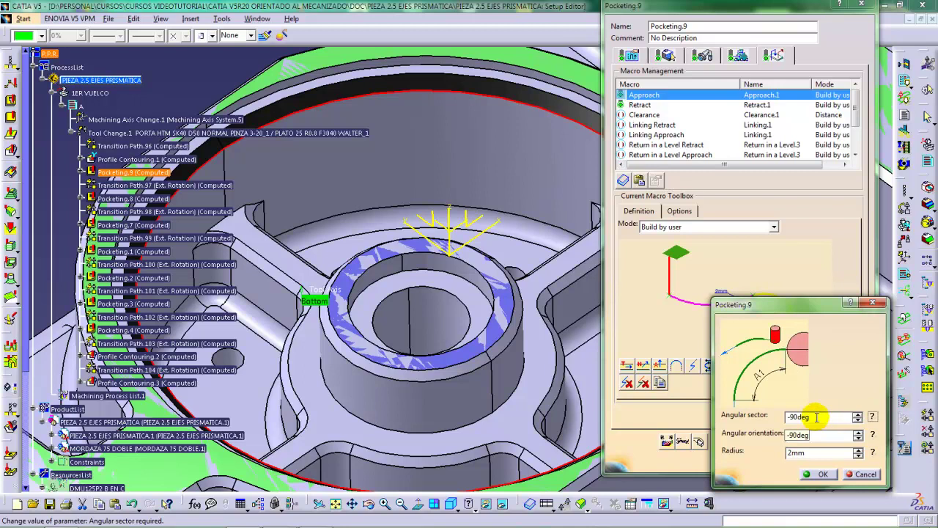
pyautogui.moveTo(816, 416); pyautogui.dragTo(778, 418)
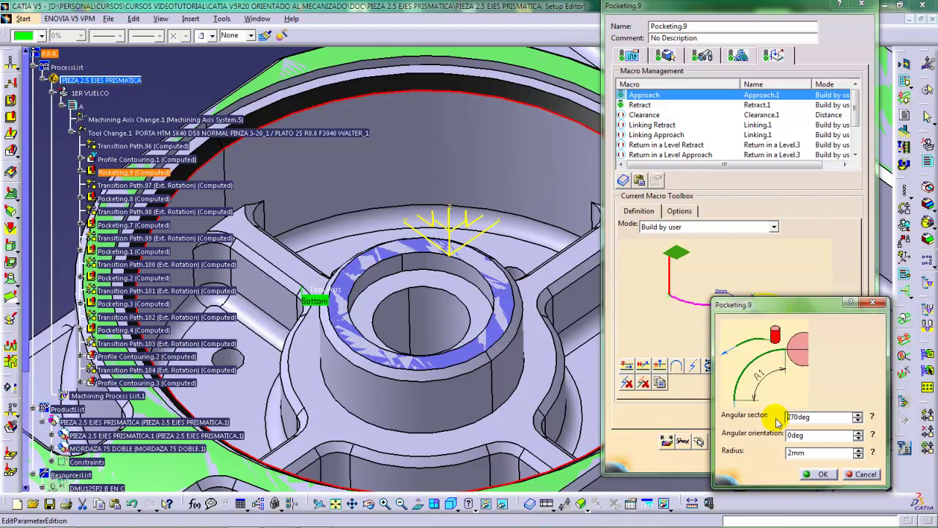
pyautogui.click(821, 473)
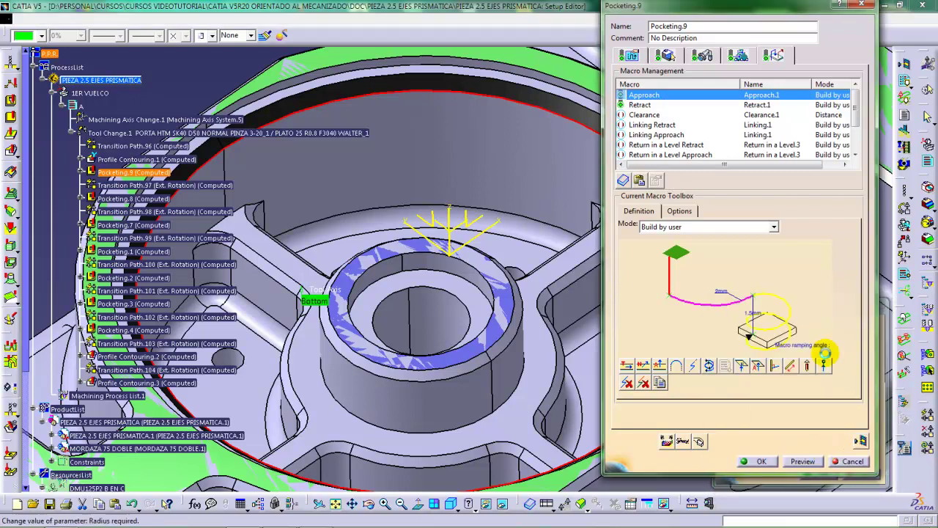
# Set the angular sector of the circular motion in the Return between levels Approach macro to 270 deg.
pyautogui.moveTo(856, 110); pyautogui.dragTo(855, 139)
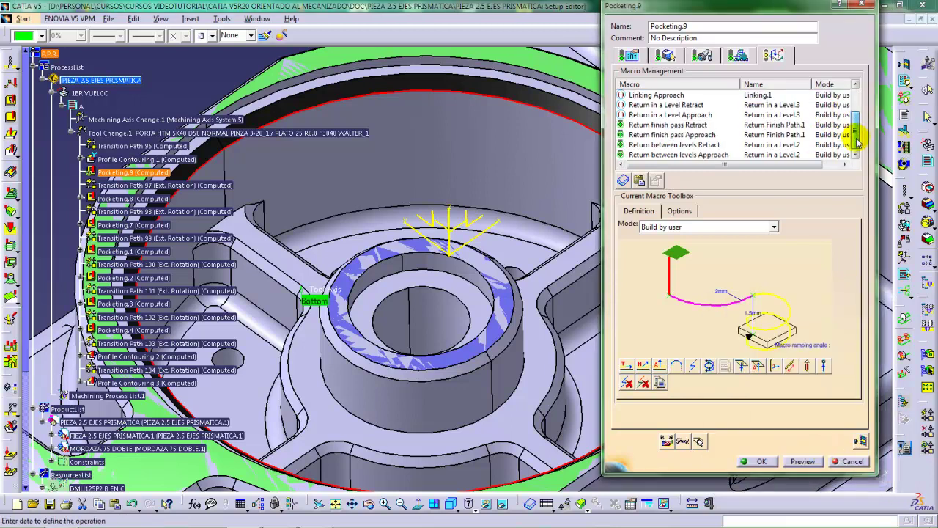
pyautogui.click(670, 155)
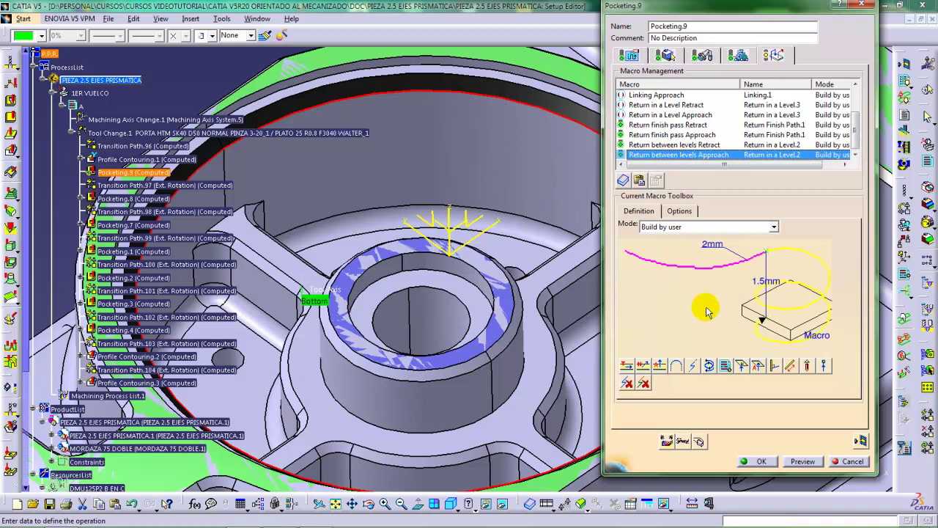
pyautogui.scroll(2, 697, 271)
pyautogui.rightClick(718, 271)
pyautogui.click(746, 303)
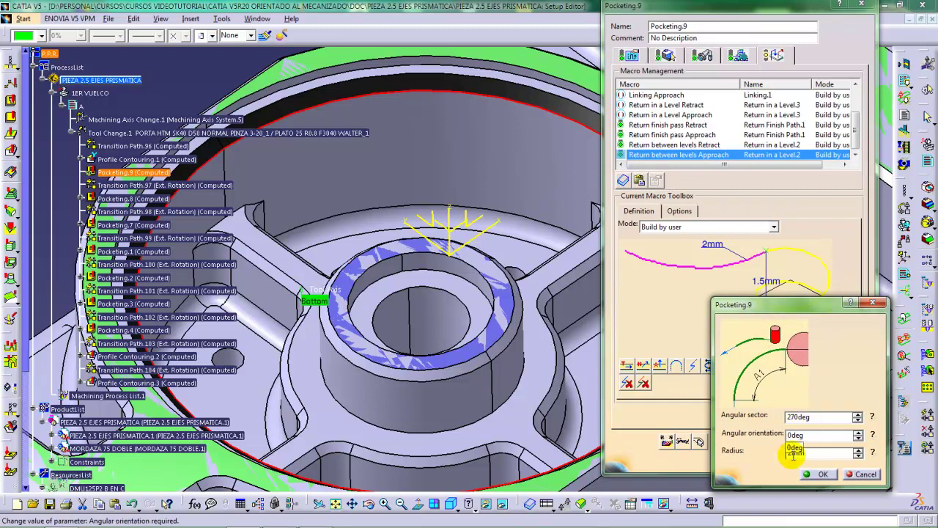
pyautogui.click(816, 474)
# Replay the tool path with the 270 deg circular entries and examine how the tool approaches the pocket wall.
pyautogui.click(862, 442)
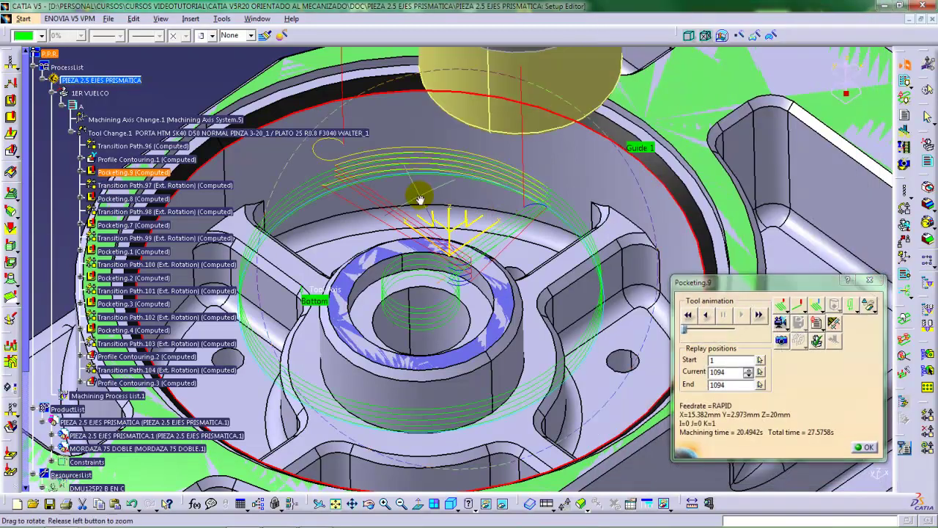
pyautogui.moveTo(417, 193); pyautogui.dragTo(371, 178, button='middle')
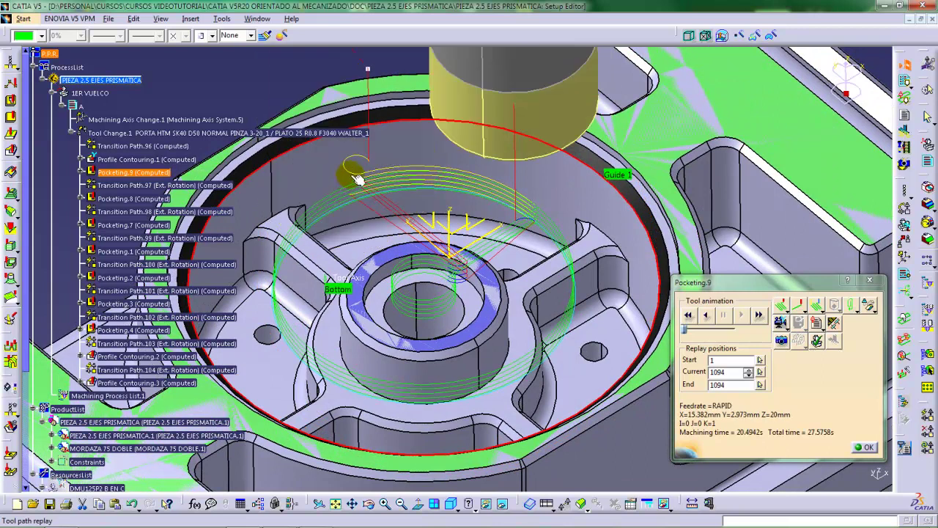
pyautogui.click(863, 447)
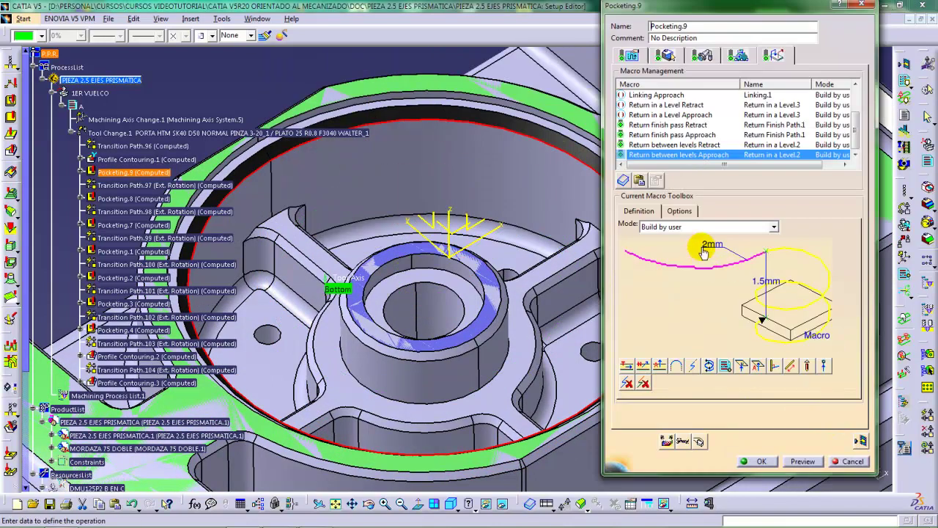
# Delete the circular motion from the Return between levels Approach macro and from the Approach macro.
pyautogui.click(697, 273)
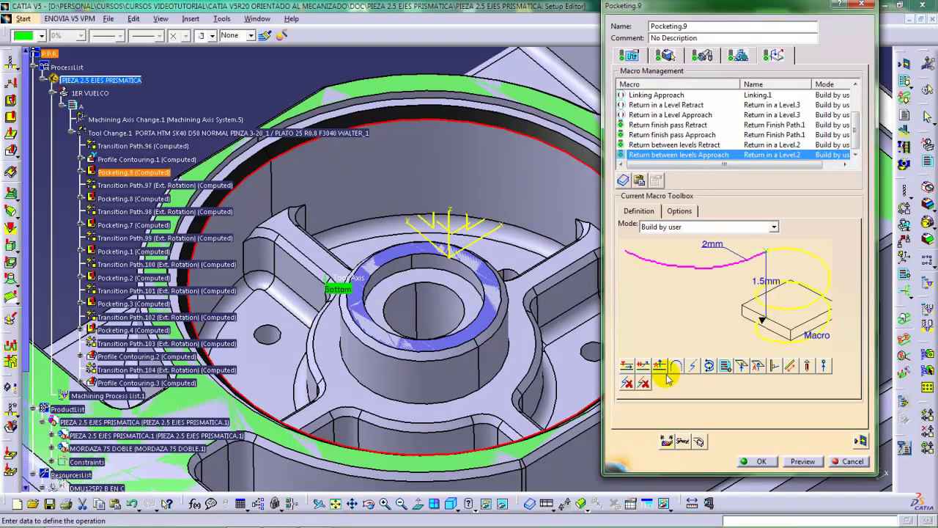
pyautogui.click(642, 382)
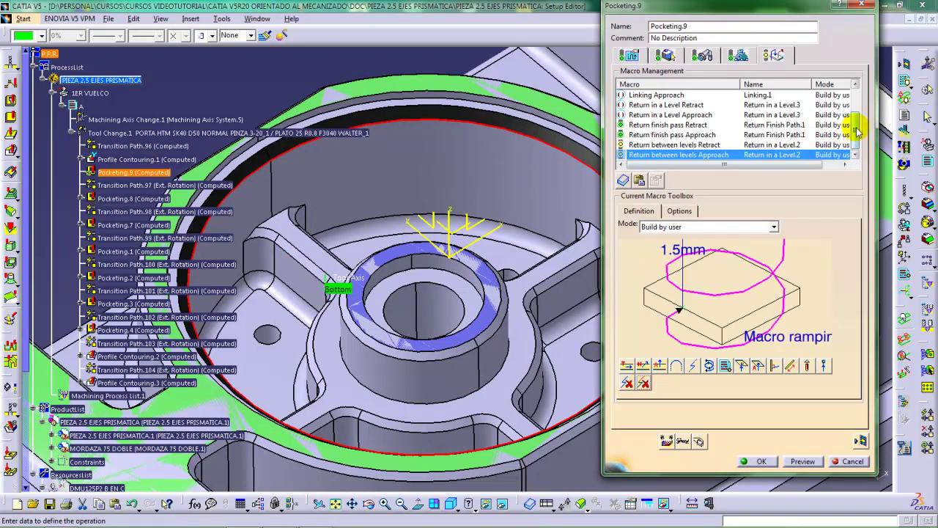
pyautogui.click(706, 135)
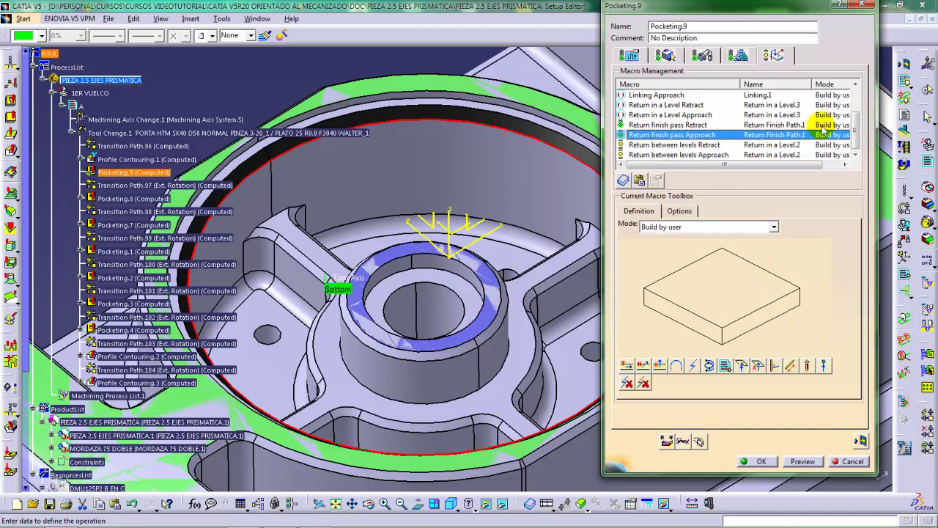
pyautogui.scroll(2, 859, 129)
pyautogui.click(646, 95)
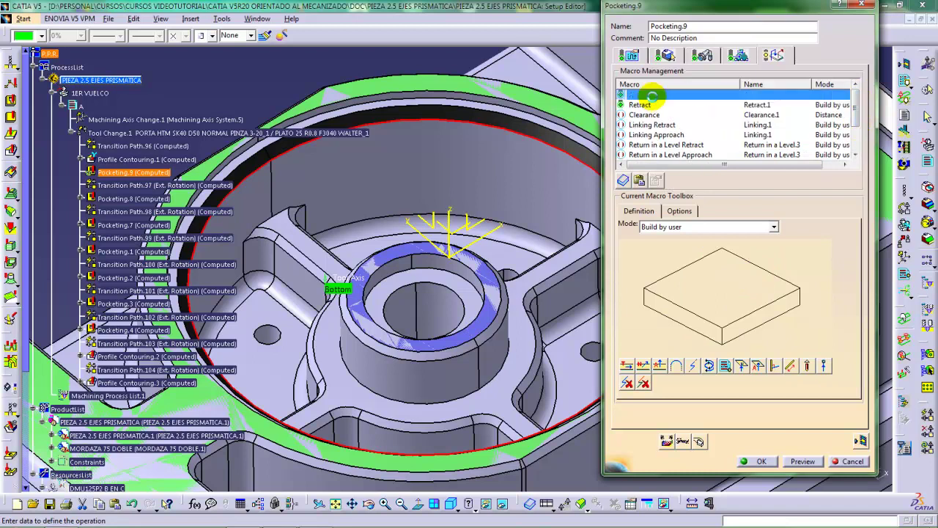
pyautogui.click(696, 299)
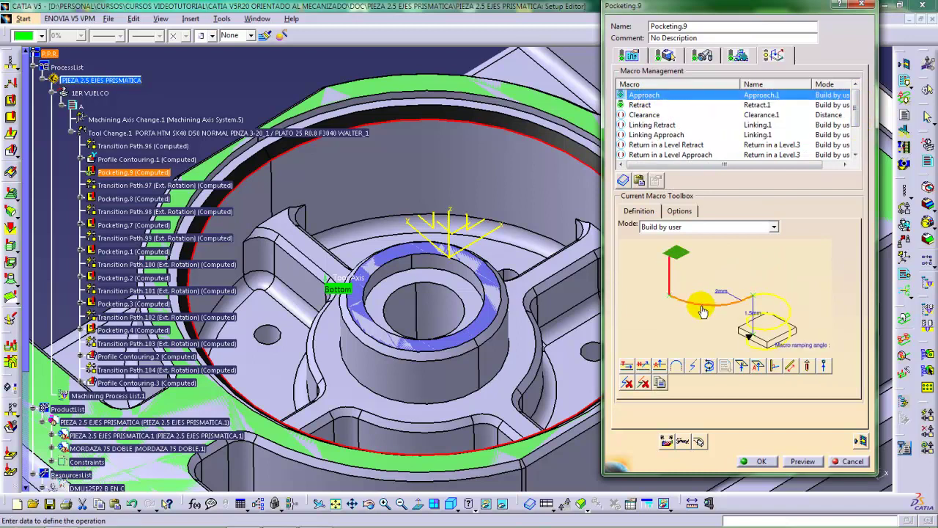
pyautogui.click(642, 382)
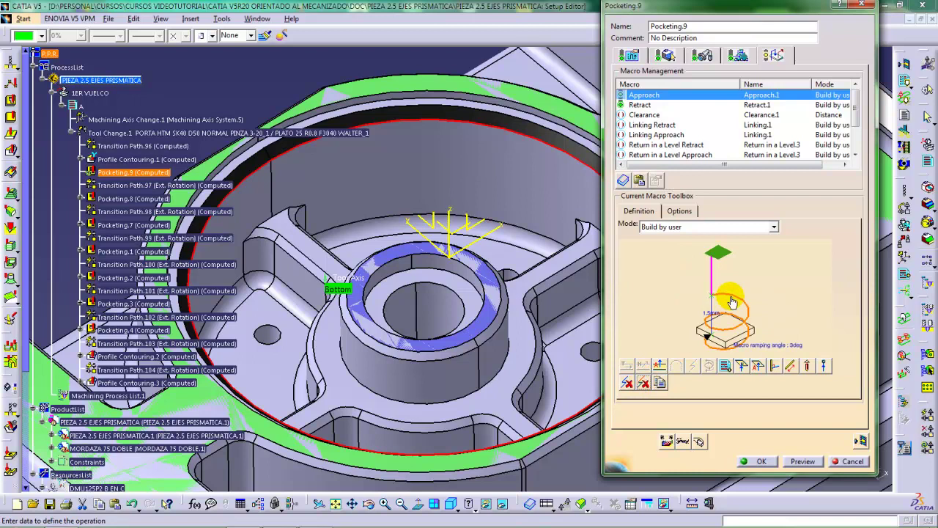
# Add a 2 mm normal motion before the ramping helix in the Approach macro.
pyautogui.click(689, 367)
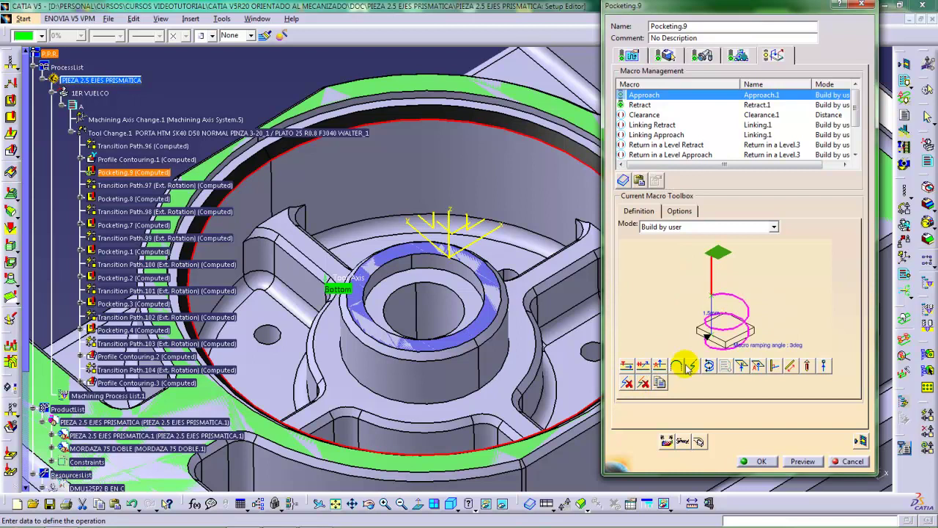
pyautogui.click(643, 364)
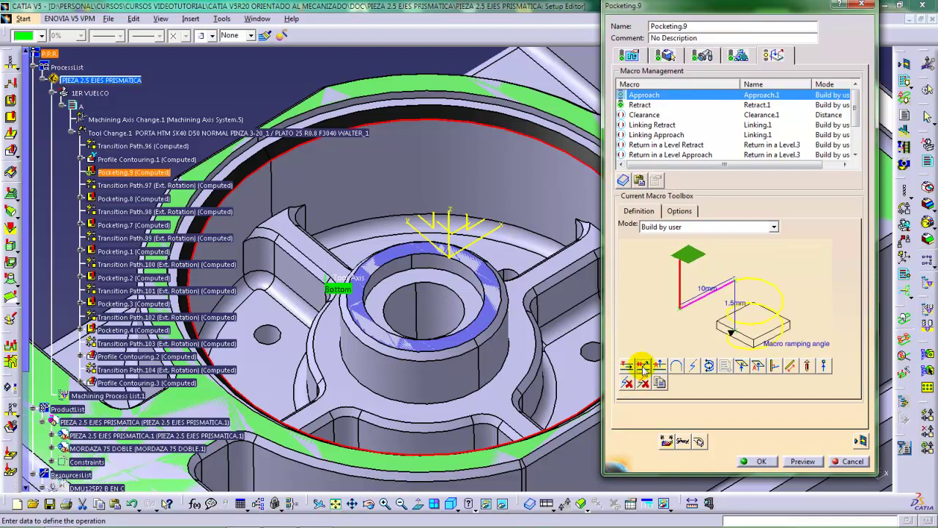
pyautogui.doubleClick(707, 288)
pyautogui.press('Return')
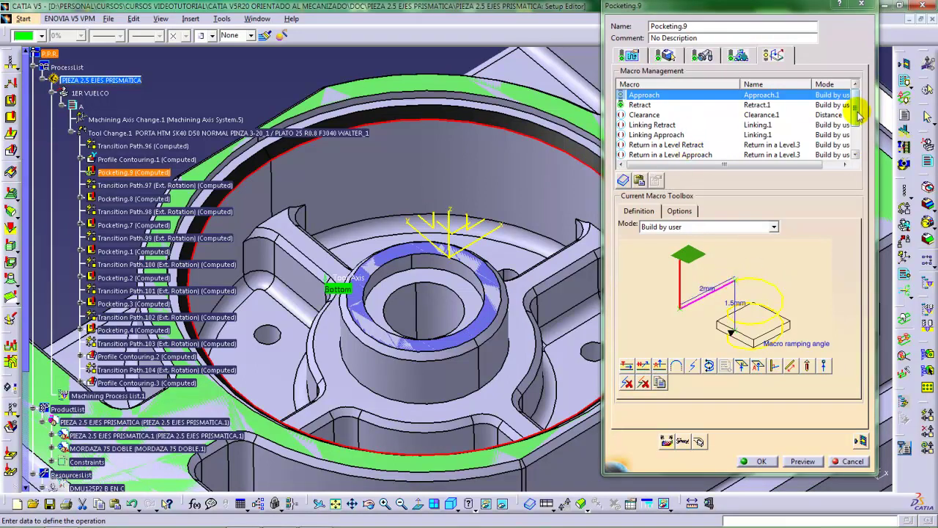
# Add a 2 mm normal motion before the ramping helix in the Return between levels Approach macro.
pyautogui.moveTo(856, 112); pyautogui.dragTo(858, 139)
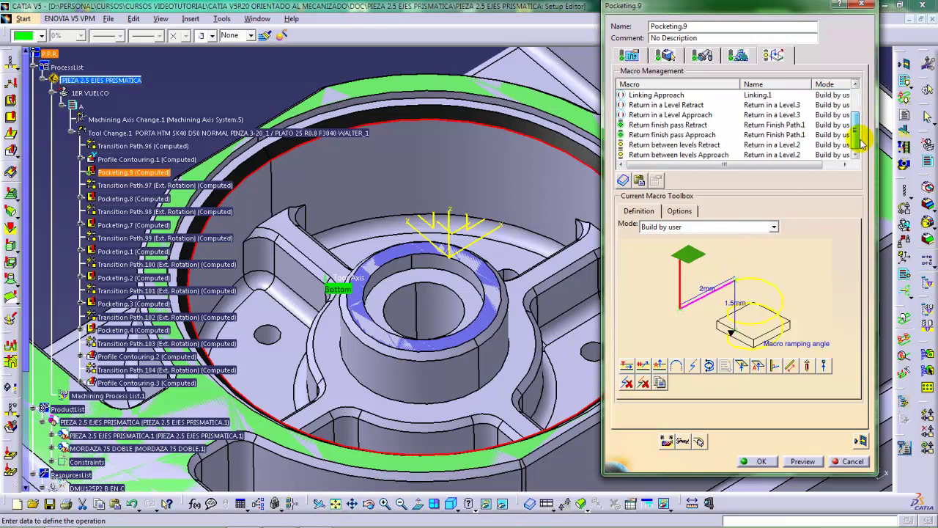
pyautogui.click(690, 157)
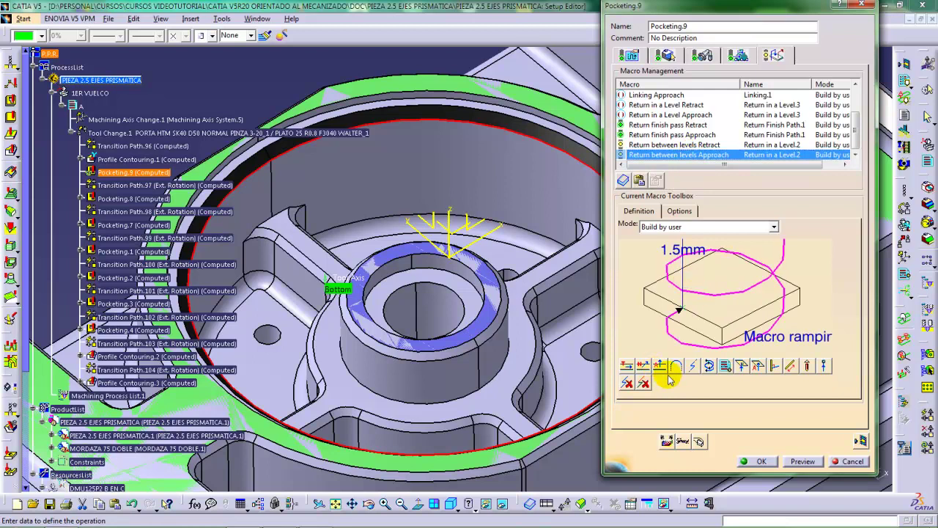
pyautogui.click(642, 366)
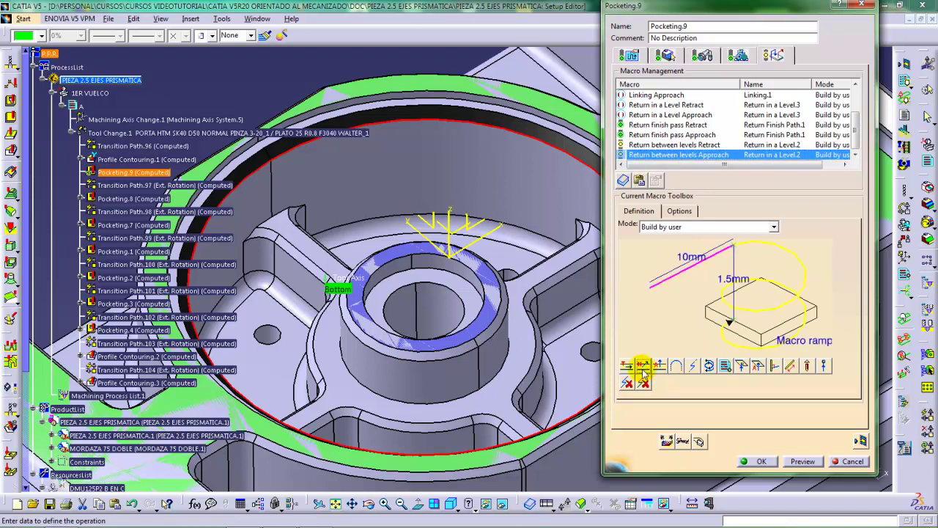
pyautogui.doubleClick(684, 264)
pyautogui.press('Return')
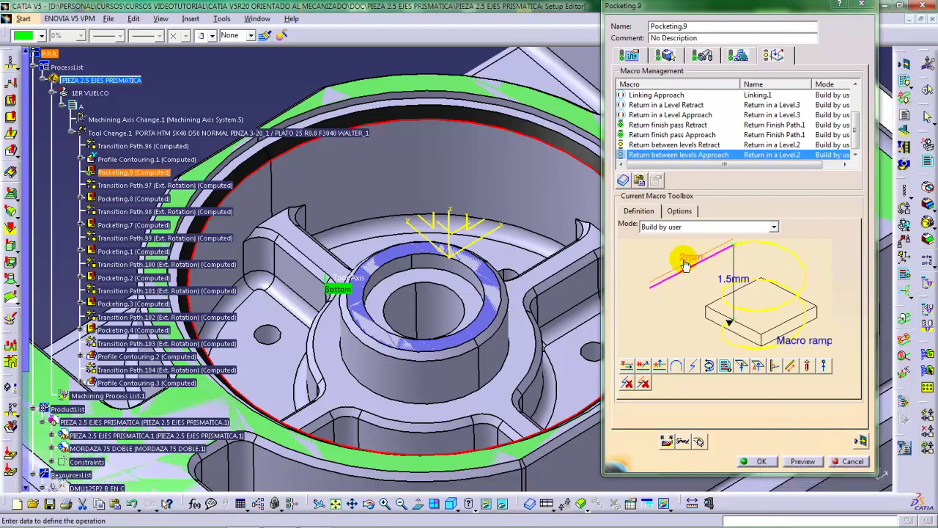
# Replay the tool path with the straight normal entries and examine the entry direction near the pocket wall.
pyautogui.click(861, 441)
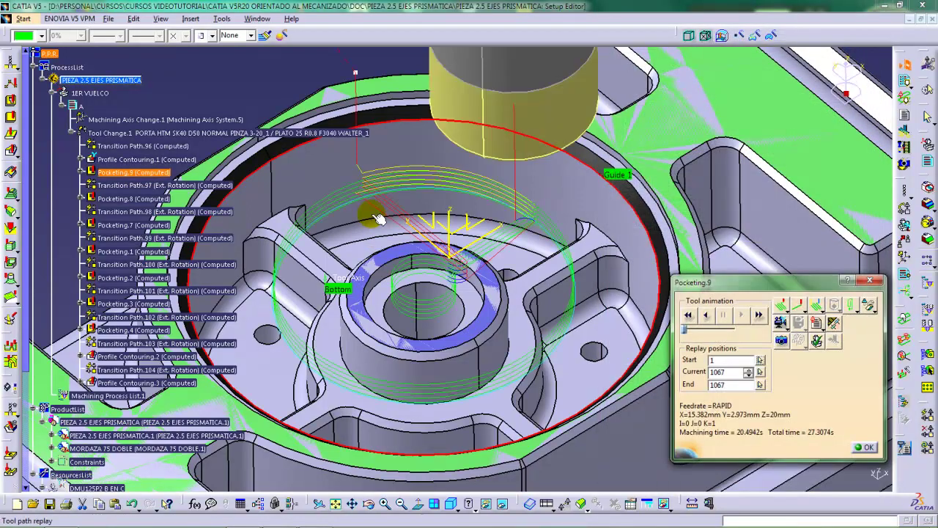
pyautogui.moveTo(376, 219); pyautogui.dragTo(452, 235, button='middle')
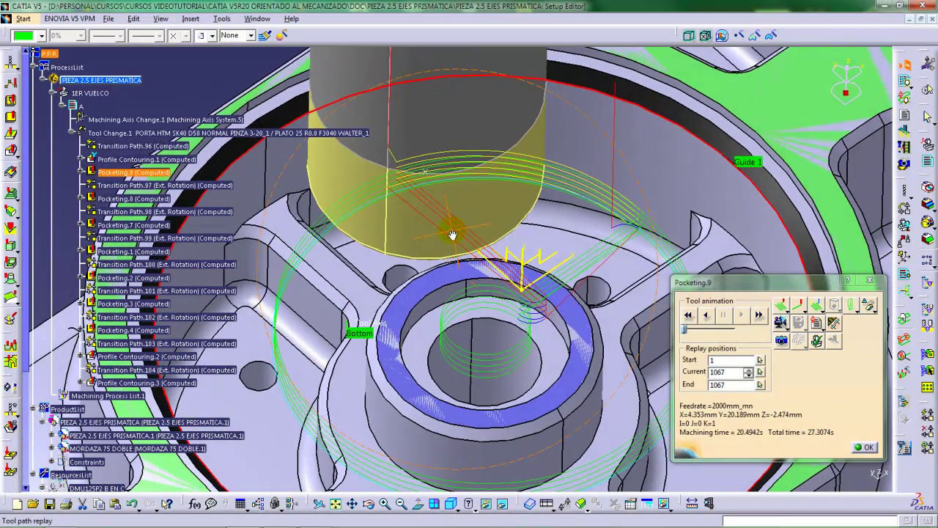
pyautogui.click(863, 447)
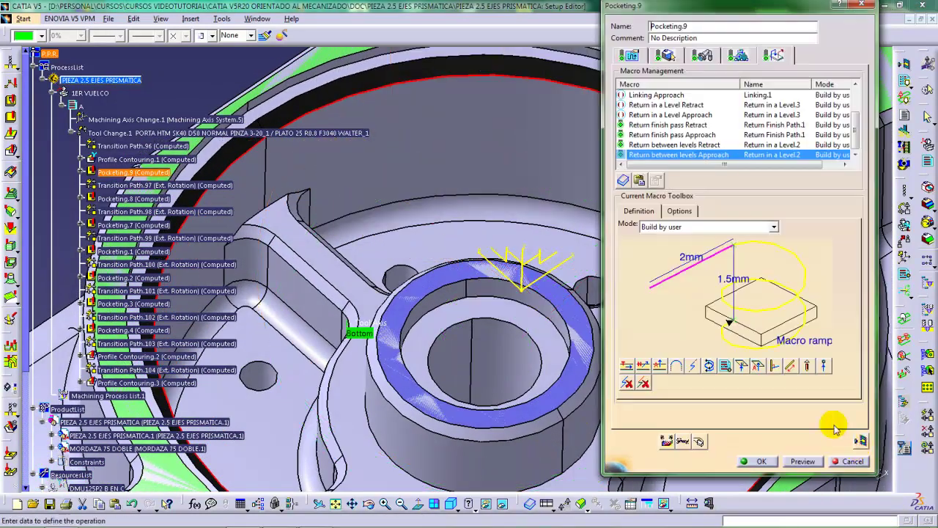
# Try a horizontal angle of 270deg for the 2 mm straight motion in Pocketing.9's Approach macro.
pyautogui.click(672, 125)
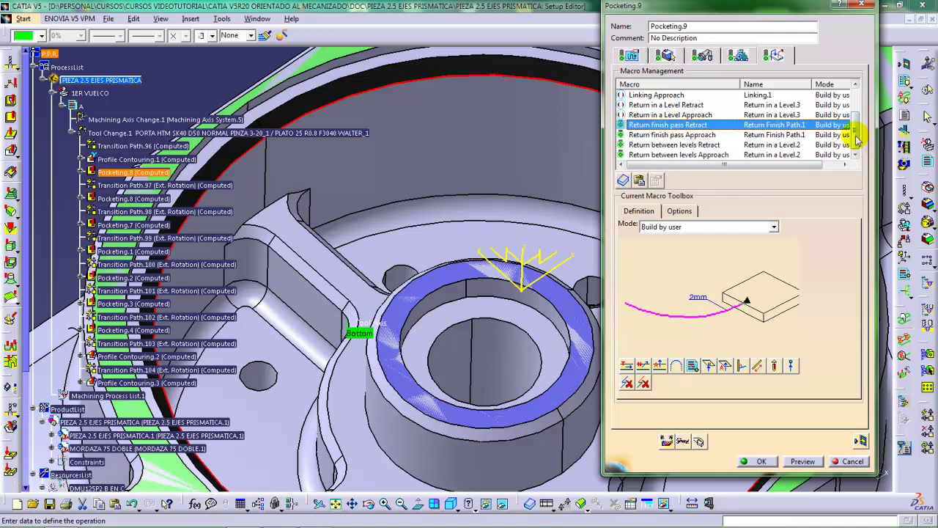
pyautogui.moveTo(855, 130); pyautogui.dragTo(775, 90)
pyautogui.click(674, 96)
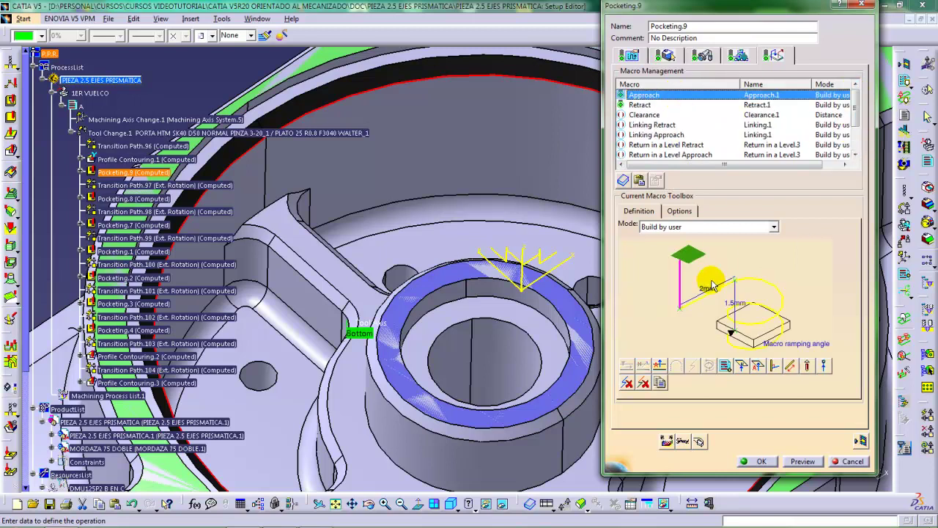
pyautogui.rightClick(705, 303)
pyautogui.click(733, 334)
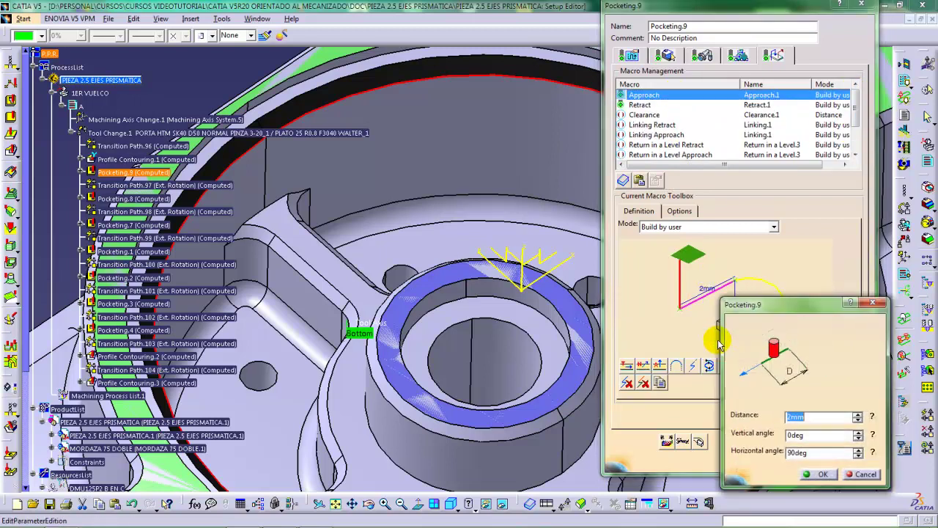
pyautogui.click(812, 436)
pyautogui.click(814, 452)
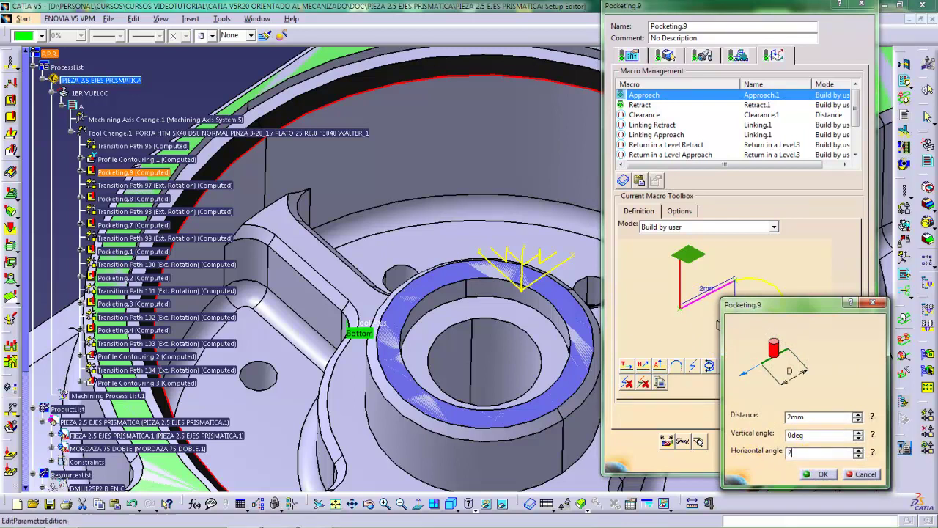
pyautogui.click(750, 461)
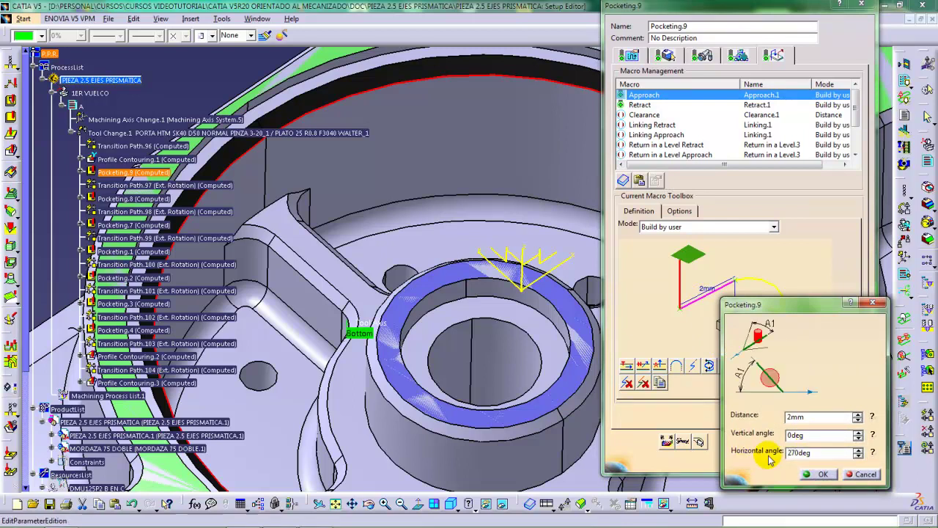
pyautogui.click(815, 477)
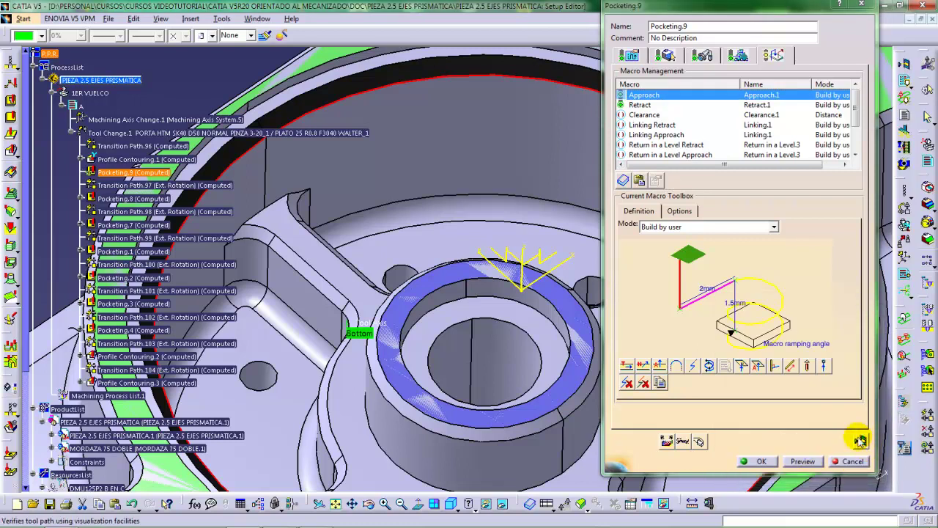
# Replay the Pocketing.9 tool path and examine the entry direction with the 270deg approach angle.
pyautogui.click(859, 440)
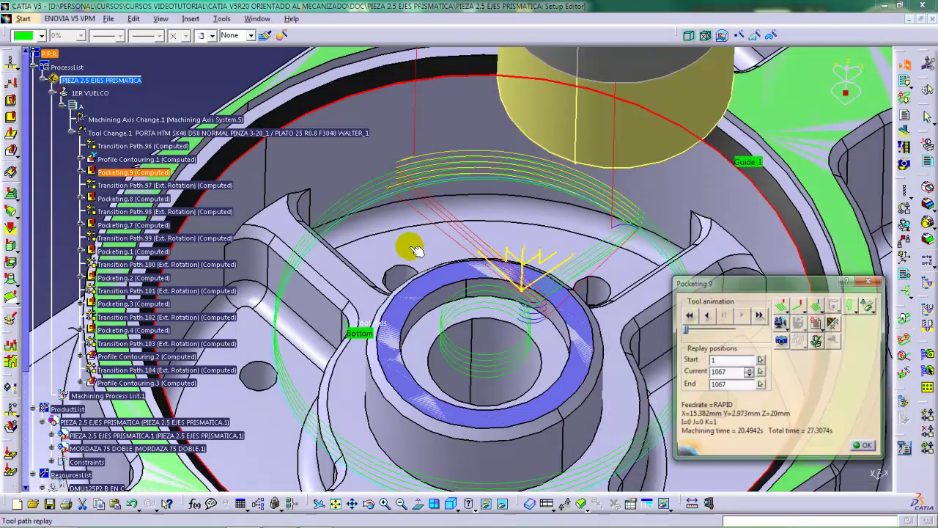
pyautogui.moveTo(415, 234)
pyautogui.mouseDown(button='middle')
pyautogui.moveTo(411, 242)
pyautogui.moveTo(418, 214)
pyautogui.moveTo(404, 238)
pyautogui.moveTo(425, 264)
pyautogui.moveTo(417, 236)
pyautogui.mouseUp(button='middle')
pyautogui.click(861, 447)
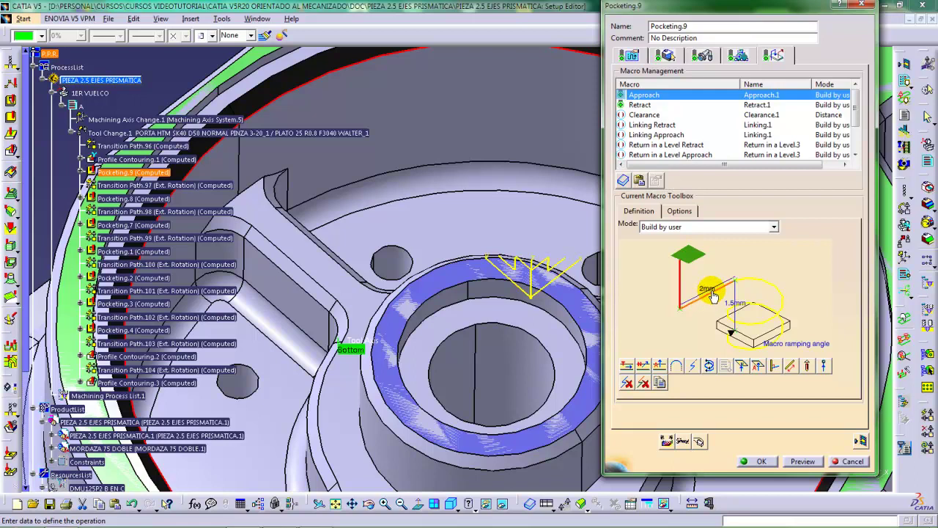
# Try a horizontal angle of 0deg for the Approach macro's 2 mm straight motion.
pyautogui.rightClick(723, 295)
pyautogui.click(744, 321)
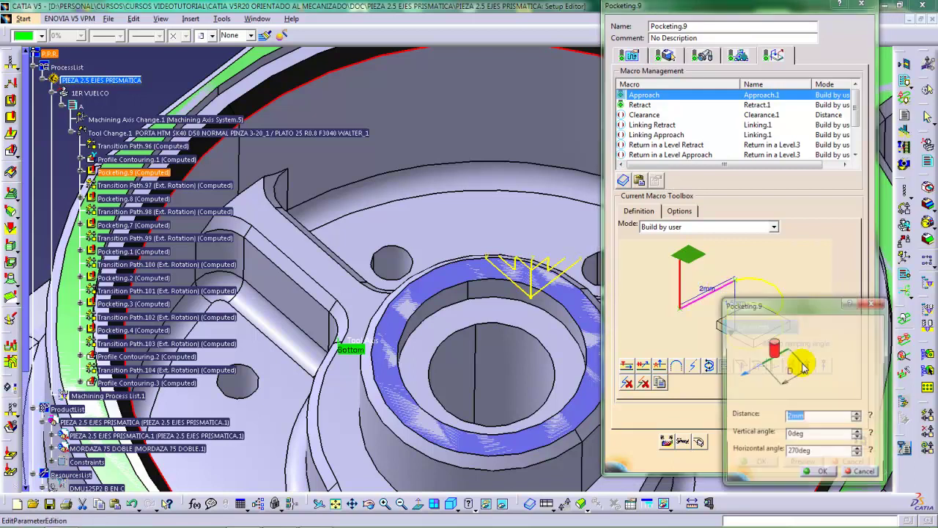
pyautogui.doubleClick(817, 453)
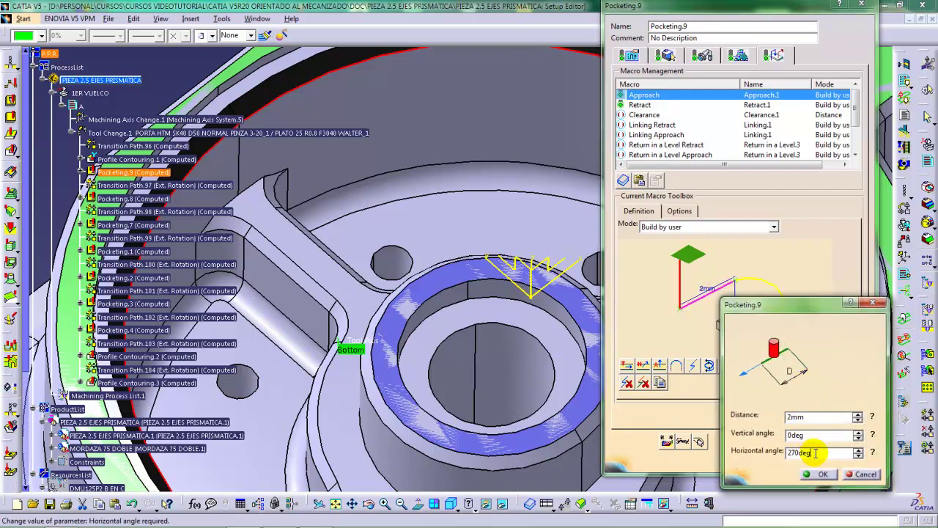
pyautogui.write('180')
pyautogui.click(775, 452)
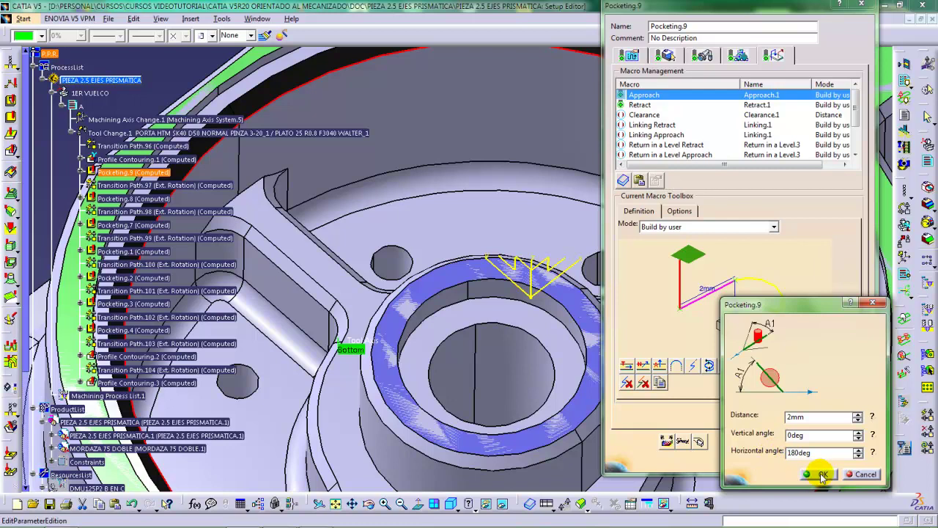
pyautogui.click(780, 456)
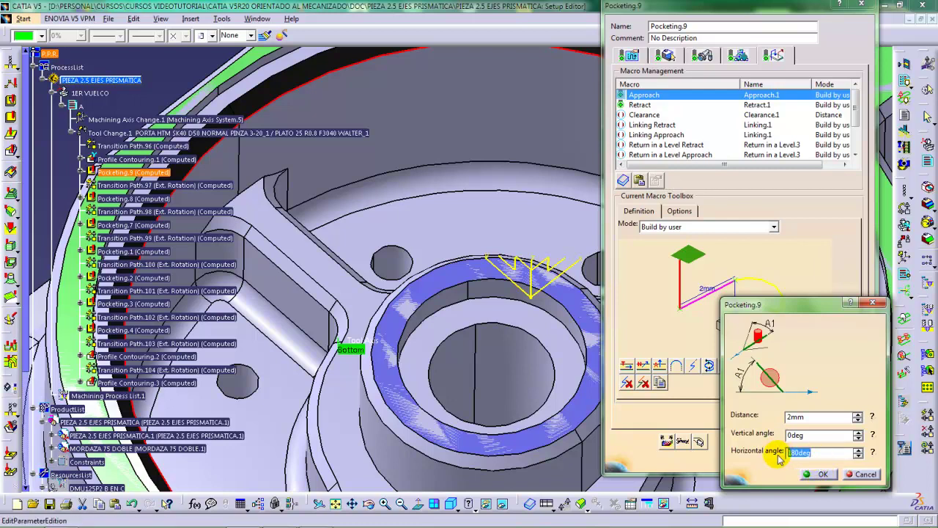
pyautogui.click(818, 474)
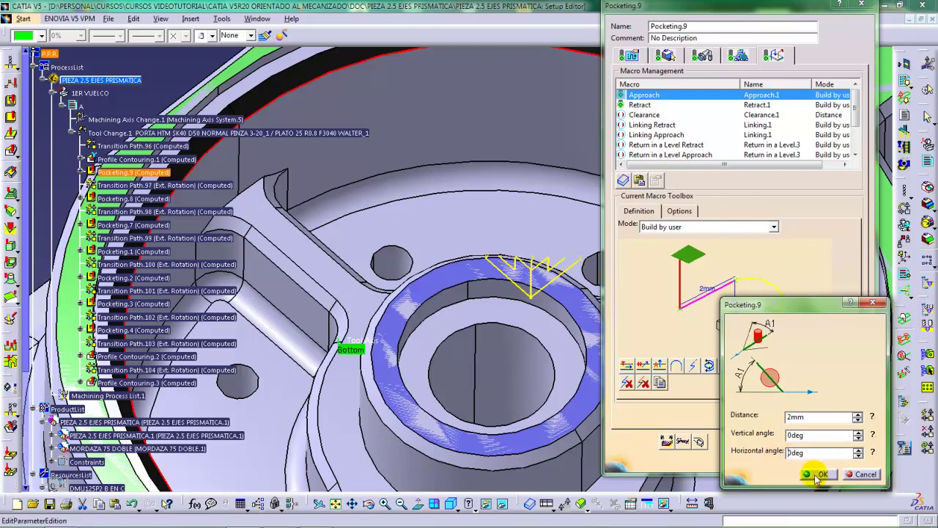
# Replay the tool path and examine the entry direction with the 0deg approach angle.
pyautogui.click(857, 438)
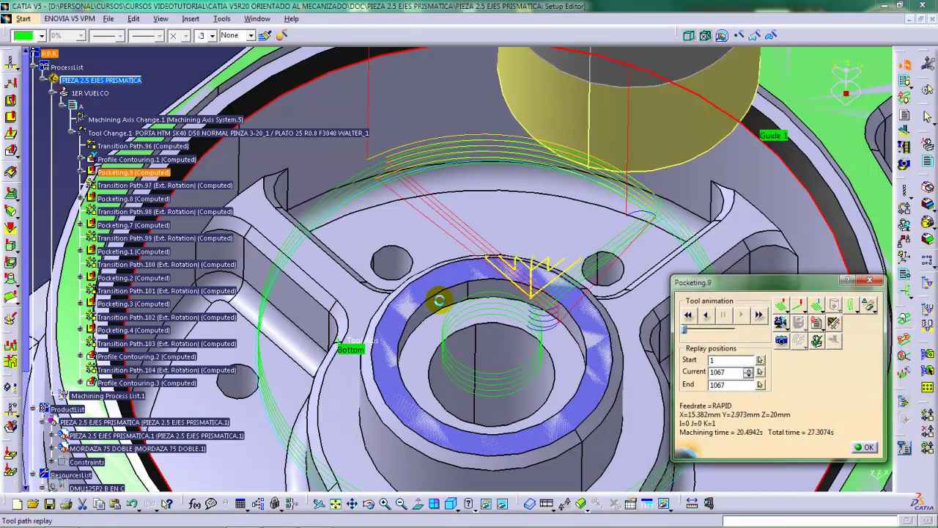
pyautogui.moveTo(440, 309); pyautogui.dragTo(436, 300, button='middle')
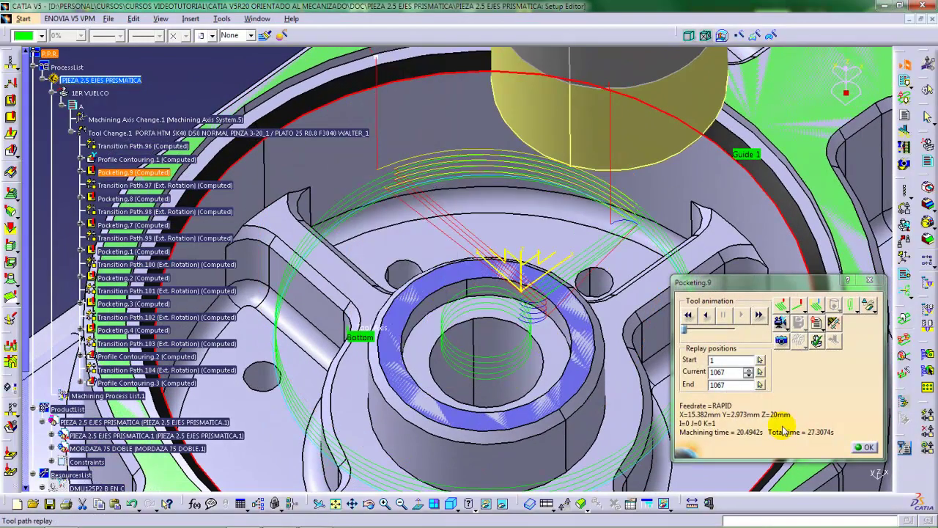
pyautogui.click(865, 447)
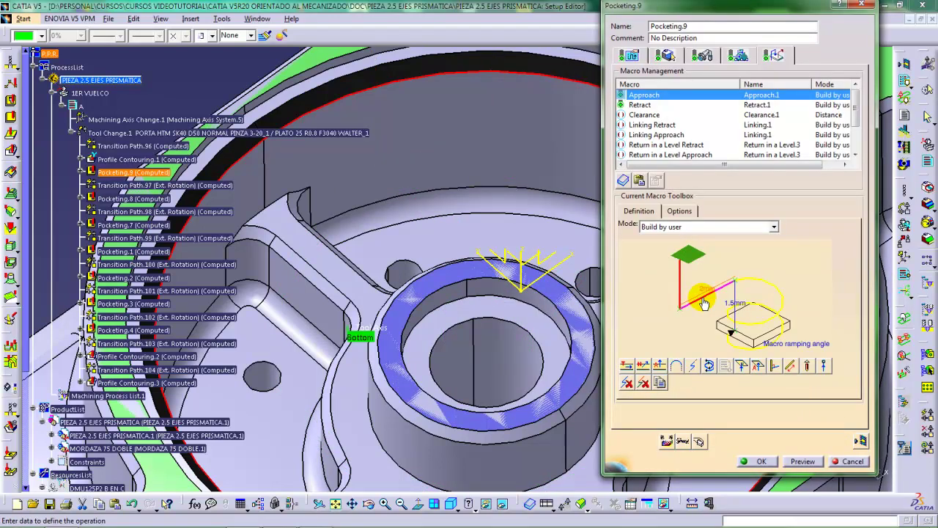
# Try a horizontal angle of 180deg for the Approach macro's 2 mm straight motion.
pyautogui.rightClick(704, 303)
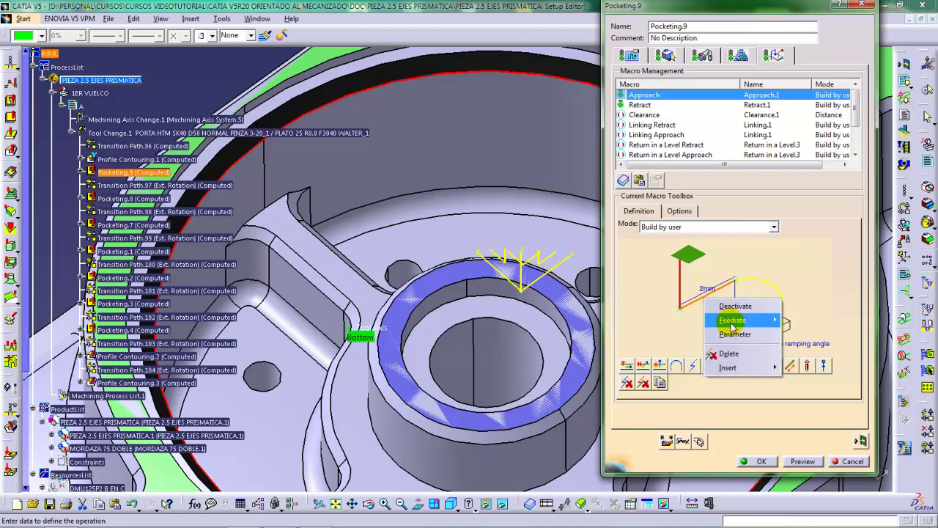
pyautogui.moveTo(733, 319)
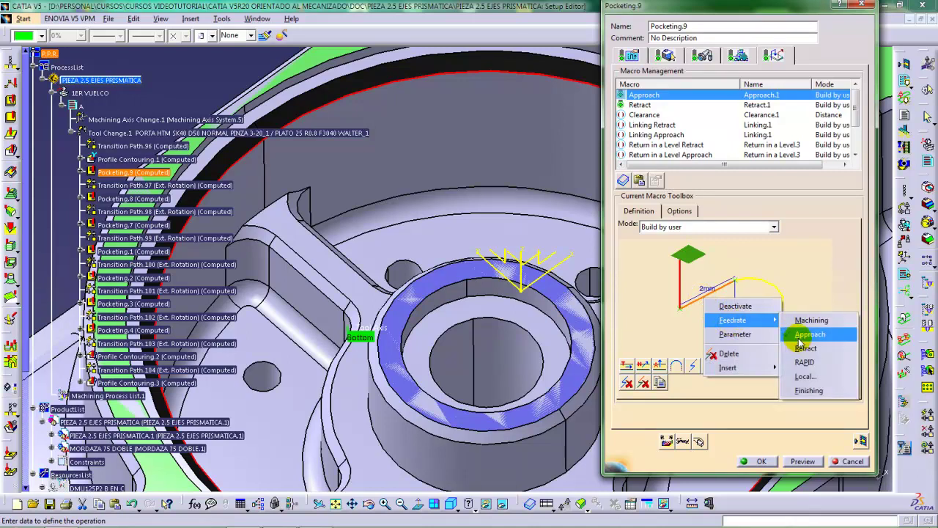
pyautogui.click(736, 334)
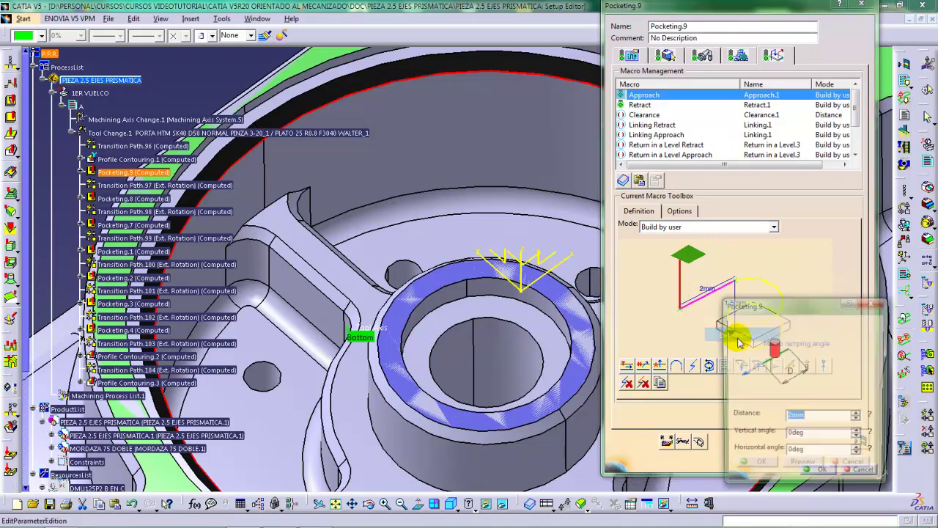
pyautogui.click(811, 453)
pyautogui.write('18')
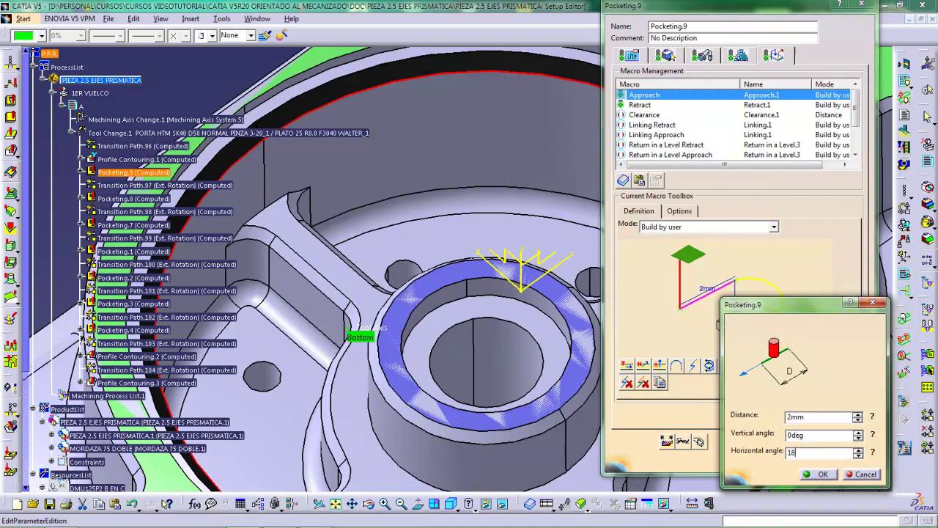
pyautogui.write('0')
pyautogui.click(768, 450)
pyautogui.click(817, 473)
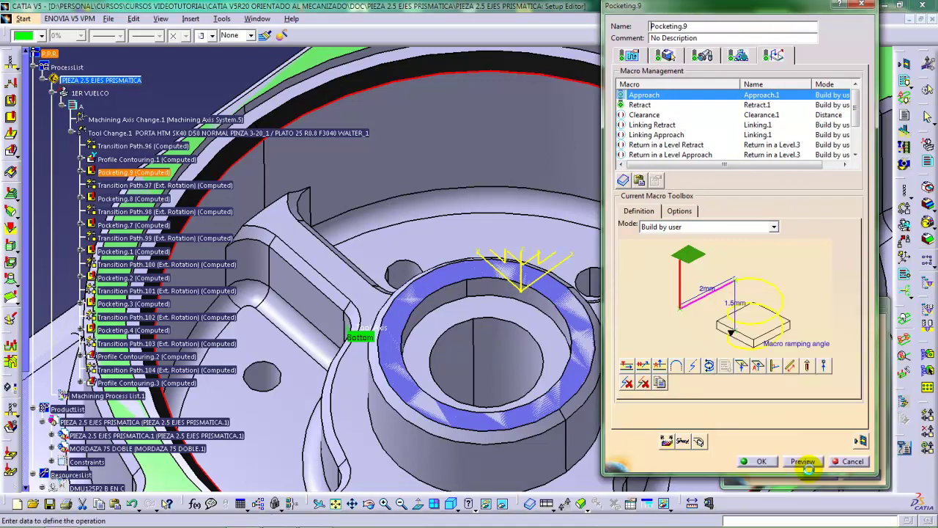
# Replay the tool path and examine the entry direction with the 180deg approach angle.
pyautogui.click(859, 438)
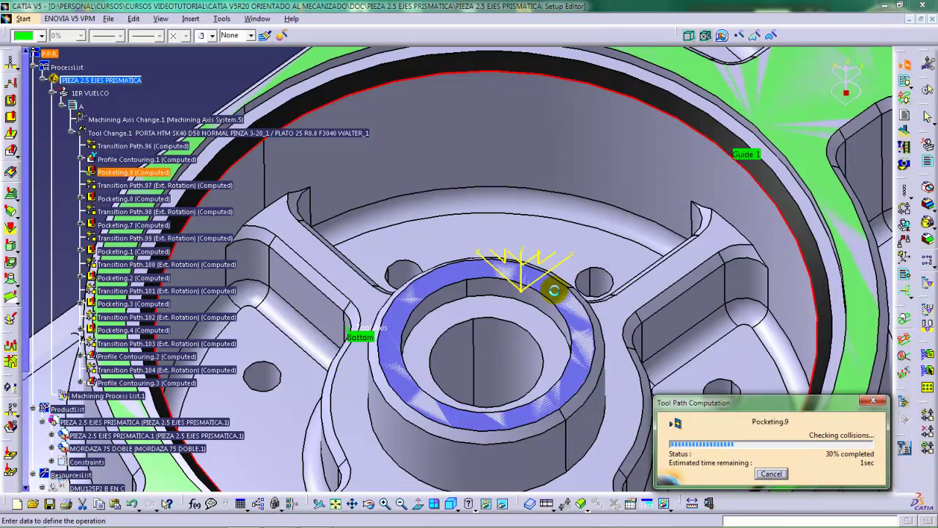
pyautogui.moveTo(519, 280); pyautogui.dragTo(495, 257, button='middle')
pyautogui.moveTo(453, 329)
pyautogui.mouseDown(button='middle')
pyautogui.moveTo(429, 306)
pyautogui.moveTo(442, 327)
pyautogui.mouseUp(button='middle')
pyautogui.click(864, 447)
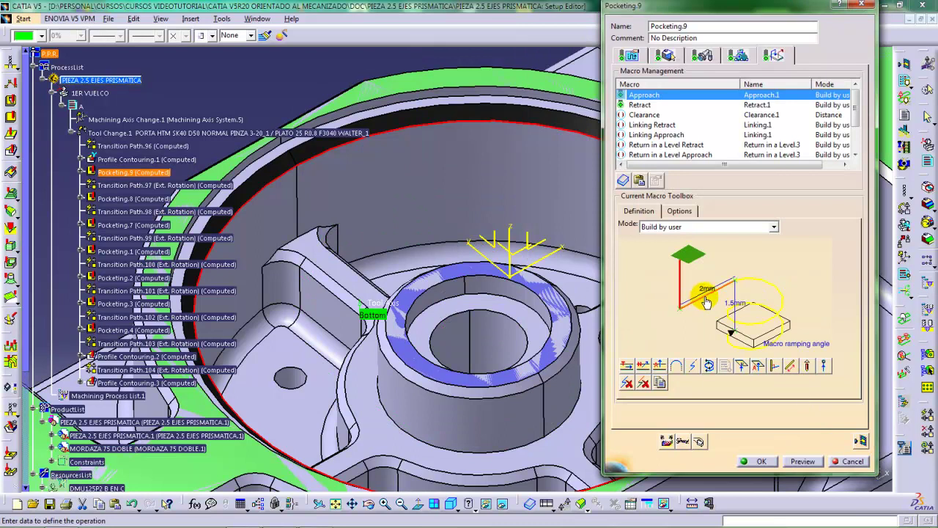
# Set the horizontal angle of the Approach macro's 2 mm straight motion to -90deg.
pyautogui.rightClick(706, 302)
pyautogui.click(736, 332)
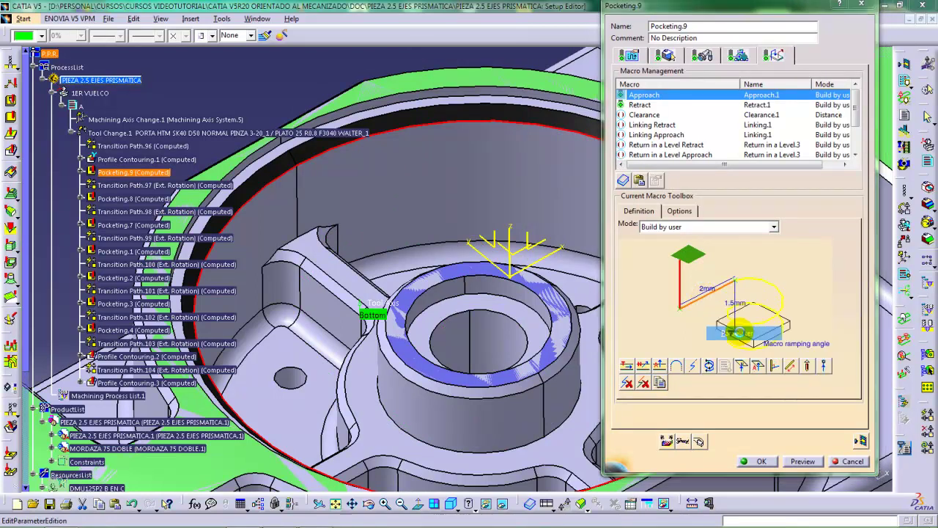
pyautogui.moveTo(817, 452); pyautogui.dragTo(750, 455)
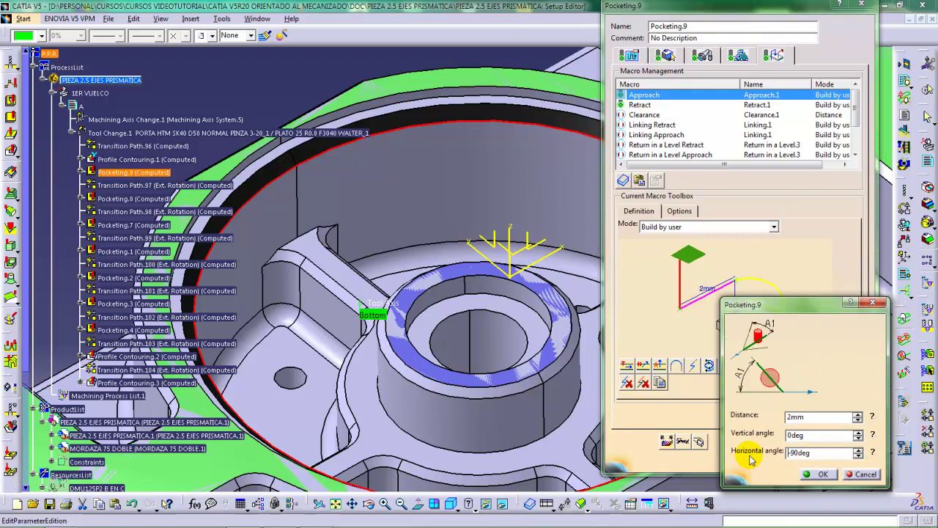
pyautogui.click(810, 473)
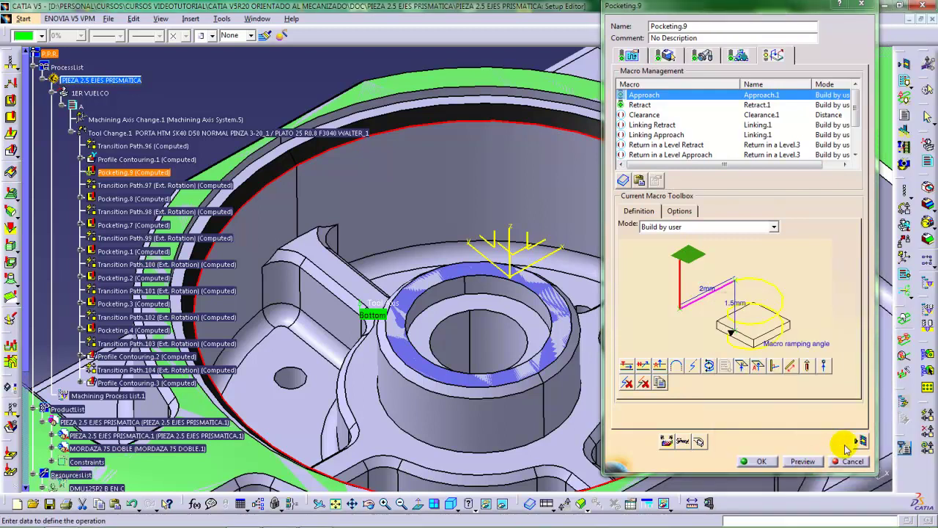
# Replay the tool path and examine the first entry near the pocket wall with the -90deg approach angle.
pyautogui.click(856, 442)
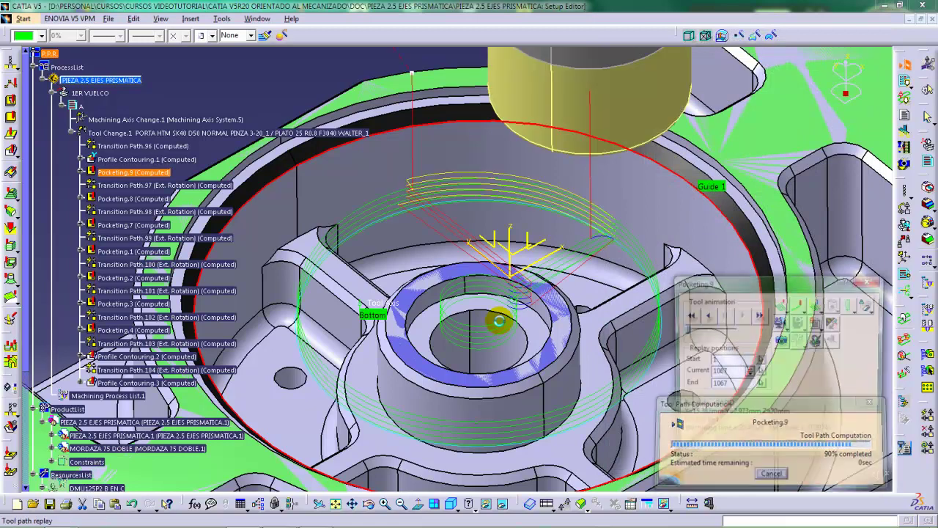
pyautogui.moveTo(446, 315); pyautogui.dragTo(539, 192, button='middle')
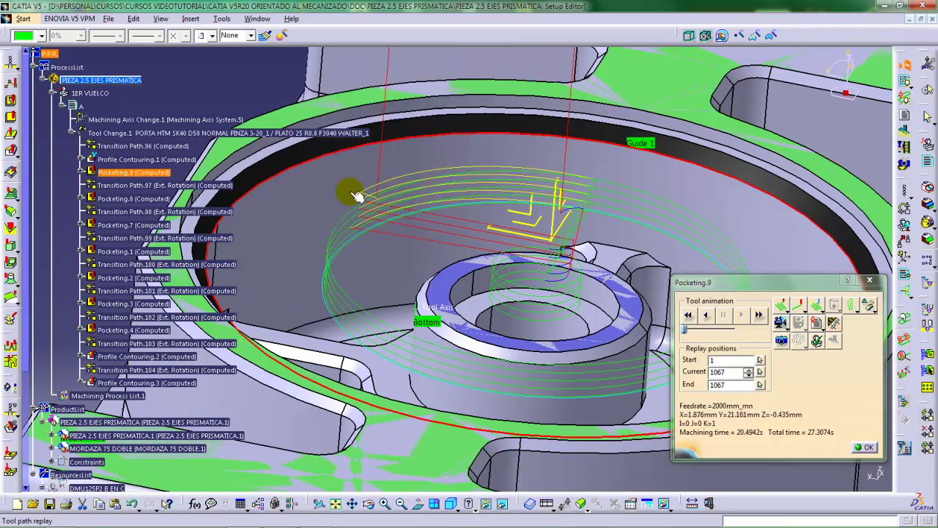
pyautogui.click(863, 448)
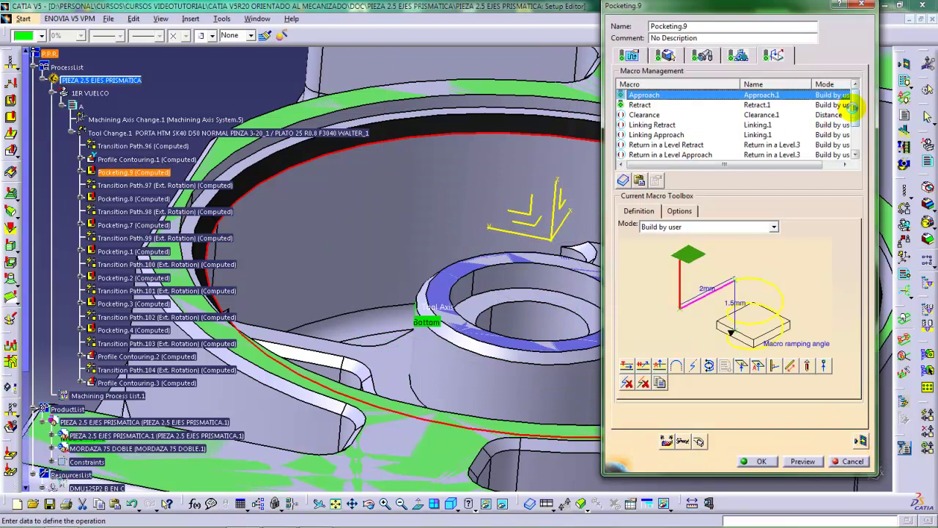
# Set the horizontal angle of the 2 mm motion in the Return between levels Approach macro to -90deg and replay the tool path.
pyautogui.moveTo(853, 108); pyautogui.dragTo(854, 147)
pyautogui.click(686, 155)
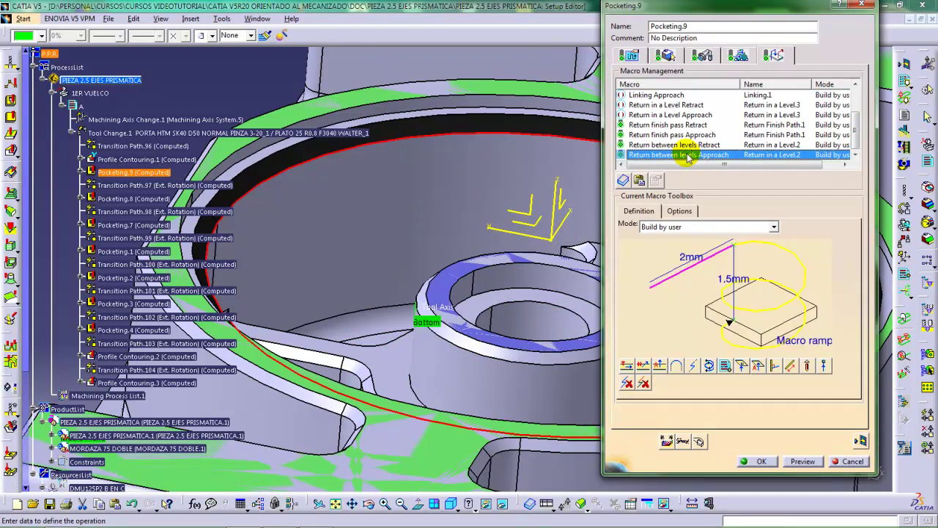
pyautogui.rightClick(682, 277)
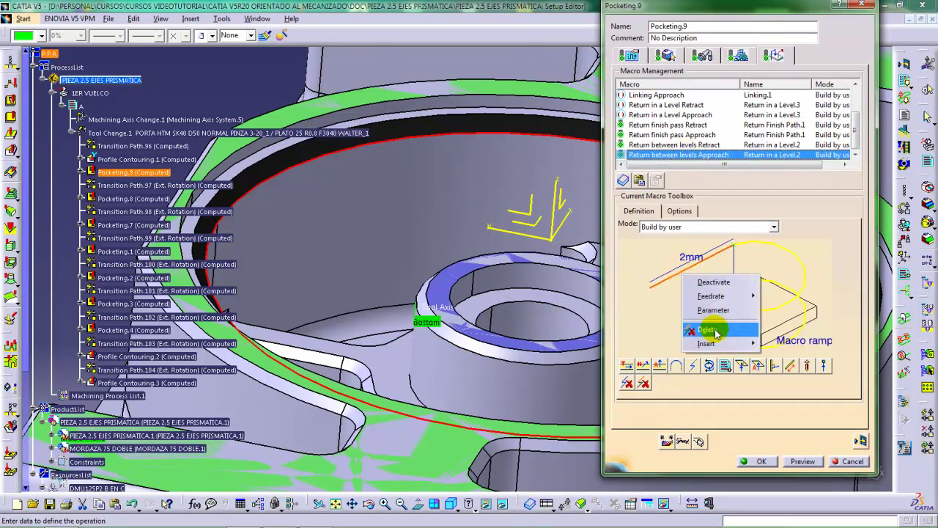
pyautogui.click(715, 312)
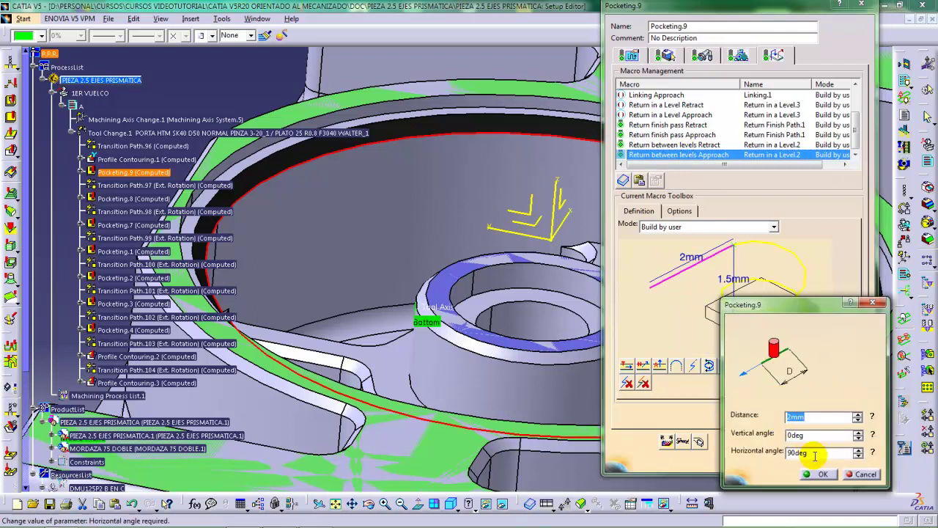
pyautogui.moveTo(814, 452); pyautogui.dragTo(757, 455)
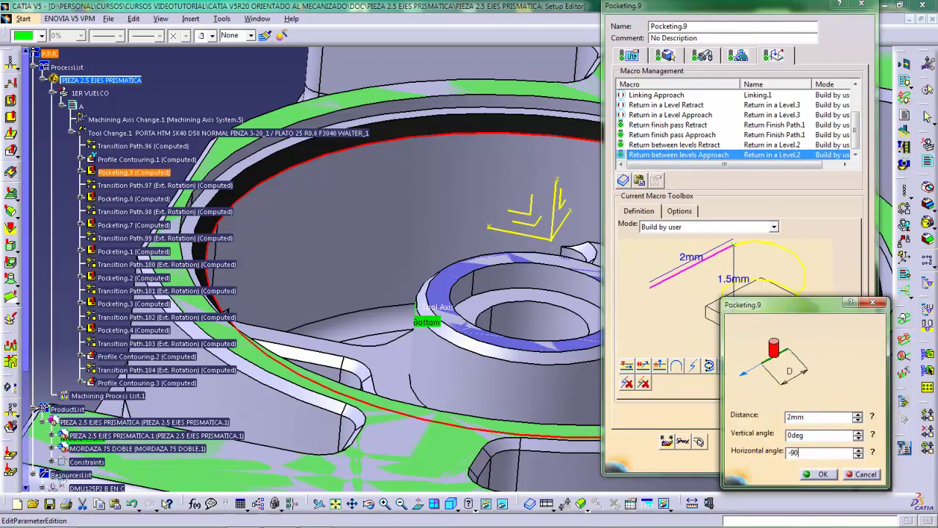
pyautogui.write('-90')
pyautogui.press('Return')
pyautogui.click(819, 473)
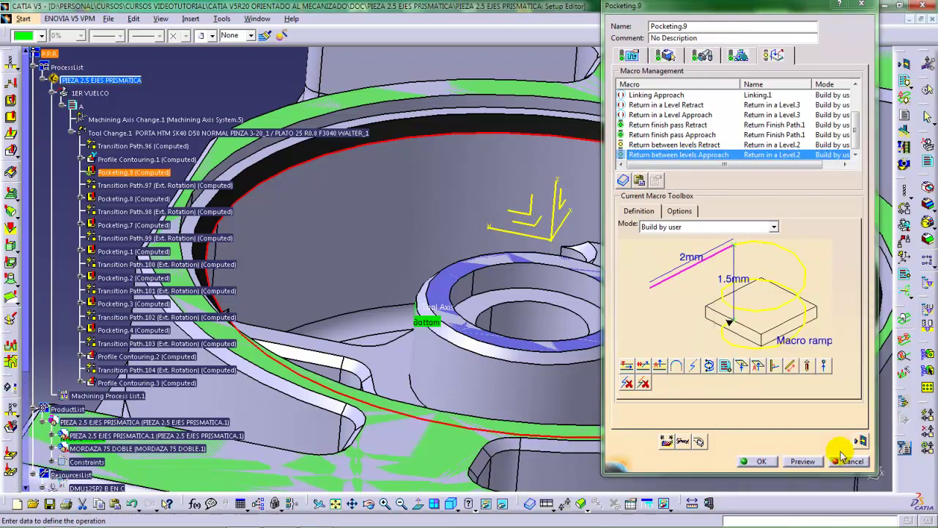
pyautogui.click(859, 441)
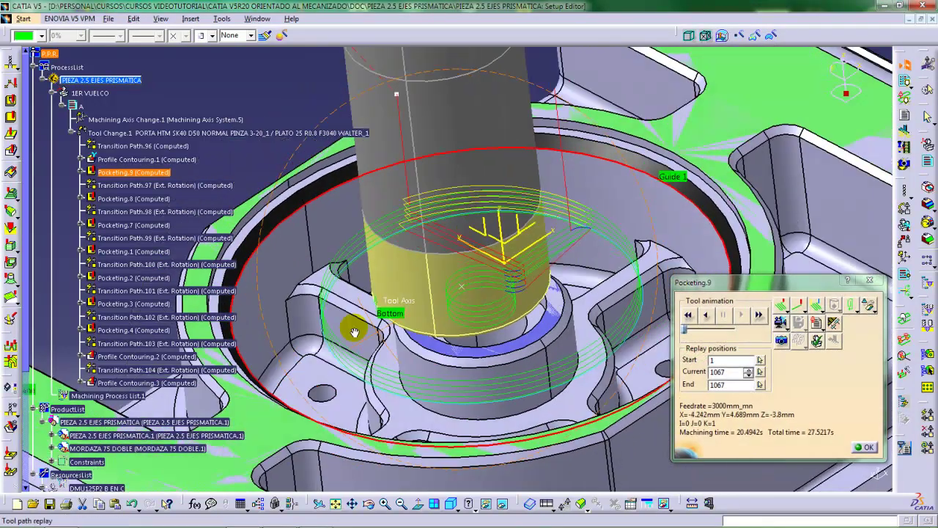
# Examine the between-levels entries and the finish pass entry arc of Pocketing.9's tool path from several angles.
pyautogui.moveTo(355, 333); pyautogui.dragTo(401, 339, button='middle')
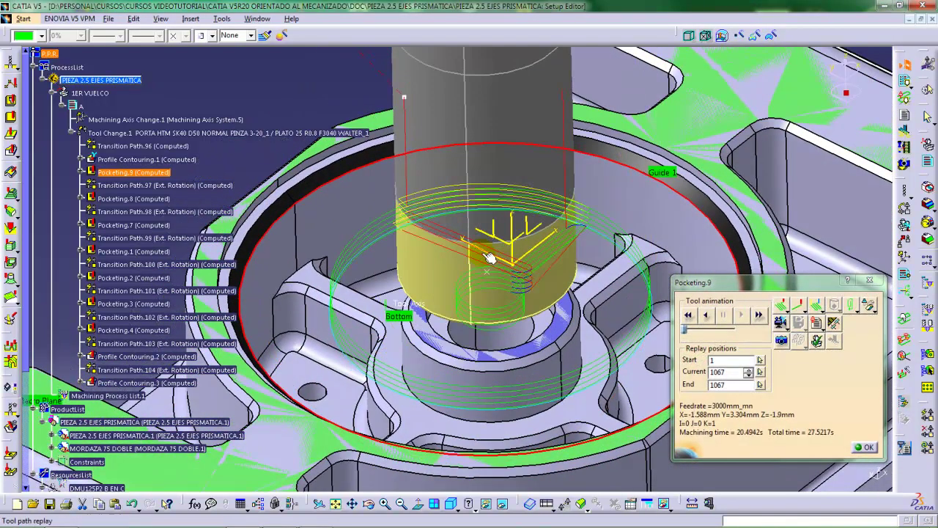
pyautogui.moveTo(481, 264); pyautogui.dragTo(508, 243, button='middle')
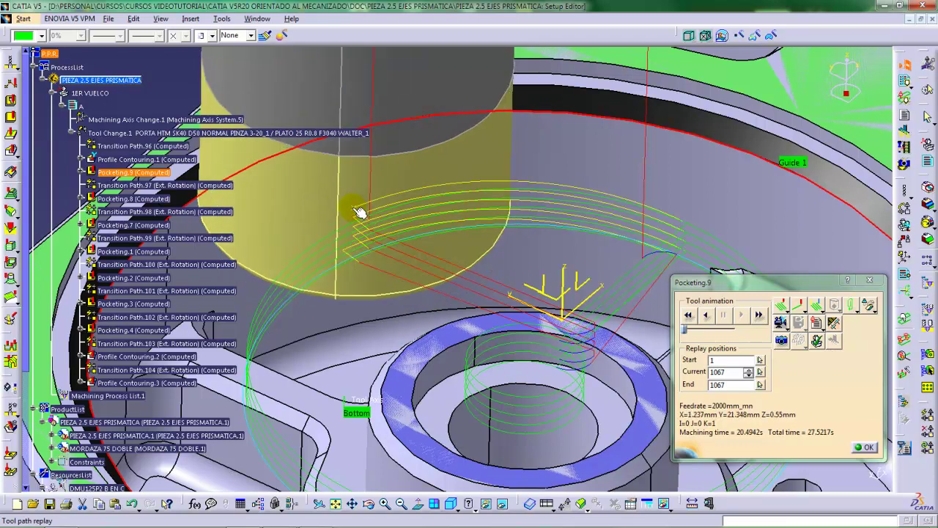
pyautogui.moveTo(509, 203); pyautogui.dragTo(443, 302, button='middle')
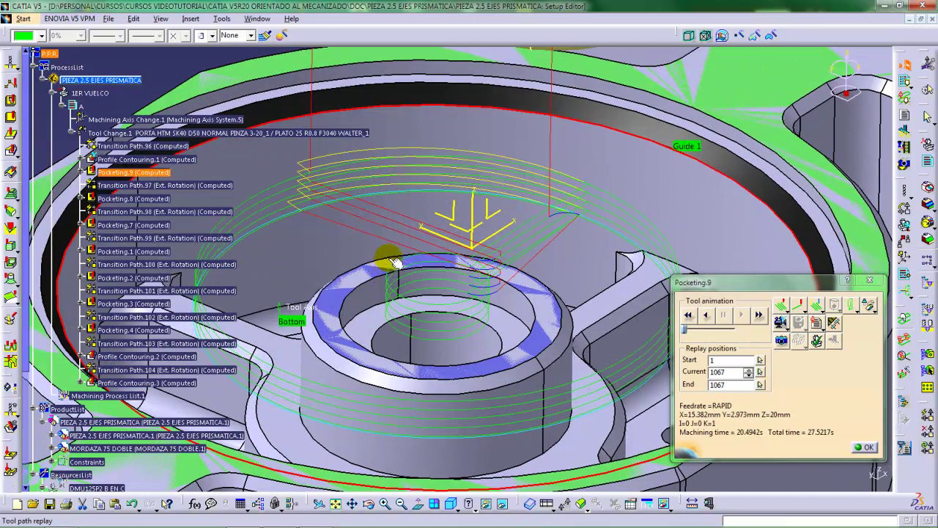
pyautogui.moveTo(526, 282); pyautogui.dragTo(487, 211, button='middle')
pyautogui.moveTo(414, 259); pyautogui.dragTo(457, 252, button='middle')
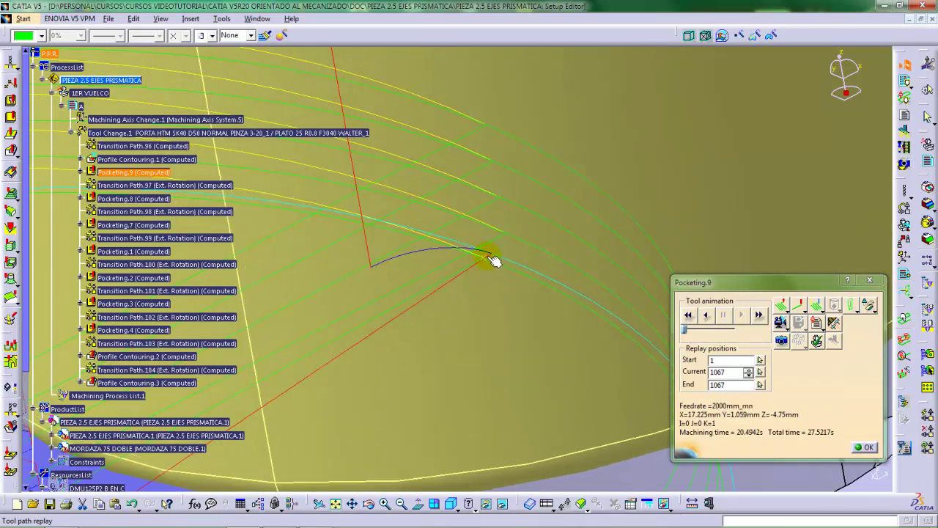
pyautogui.moveTo(471, 263); pyautogui.dragTo(485, 321, button='middle')
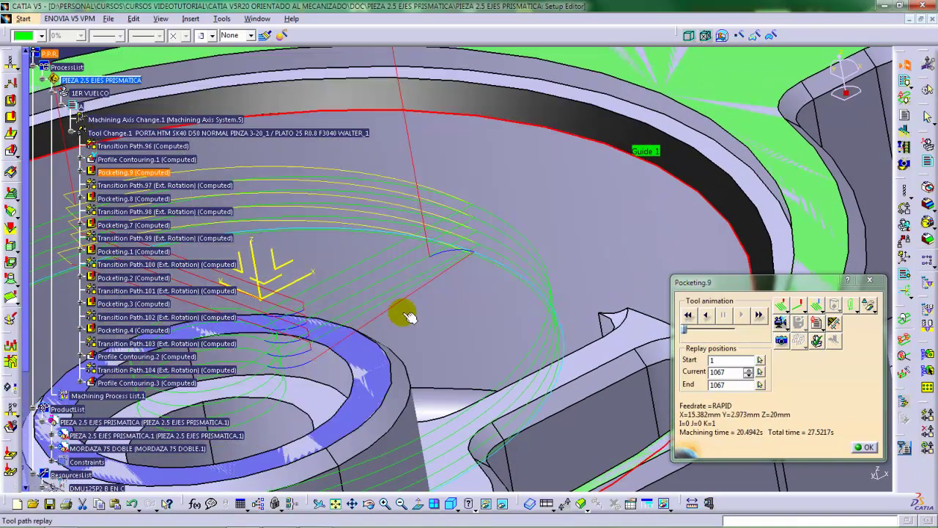
pyautogui.moveTo(480, 253); pyautogui.dragTo(482, 286, button='middle')
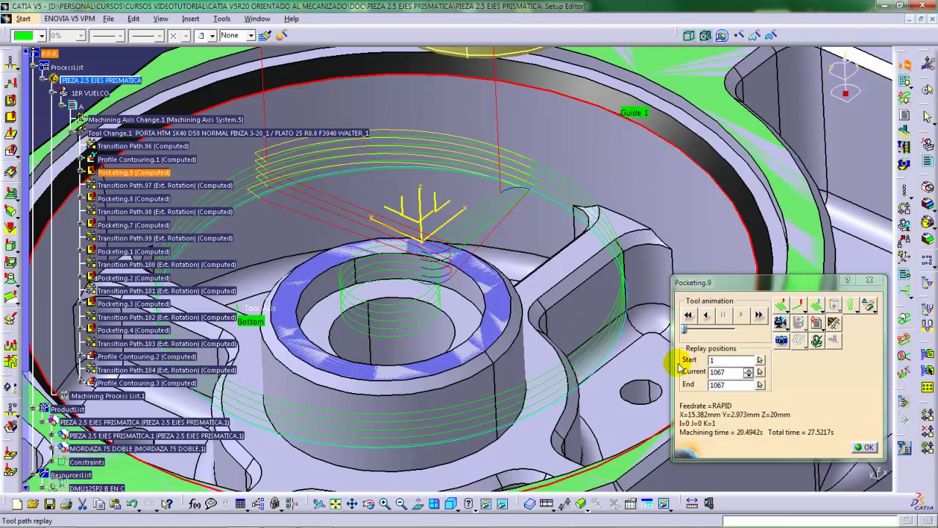
# Close the replay and clear all motions from the Return finish pass Approach macro.
pyautogui.click(864, 449)
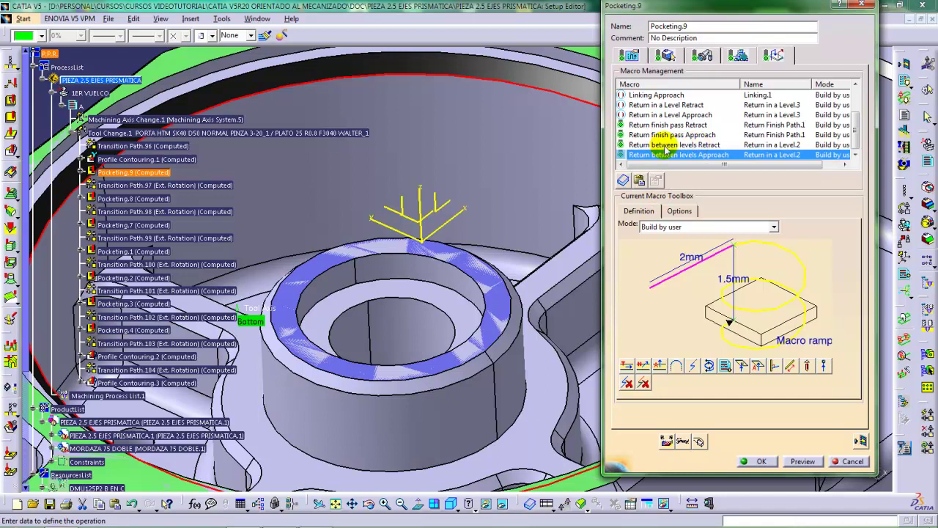
pyautogui.click(669, 136)
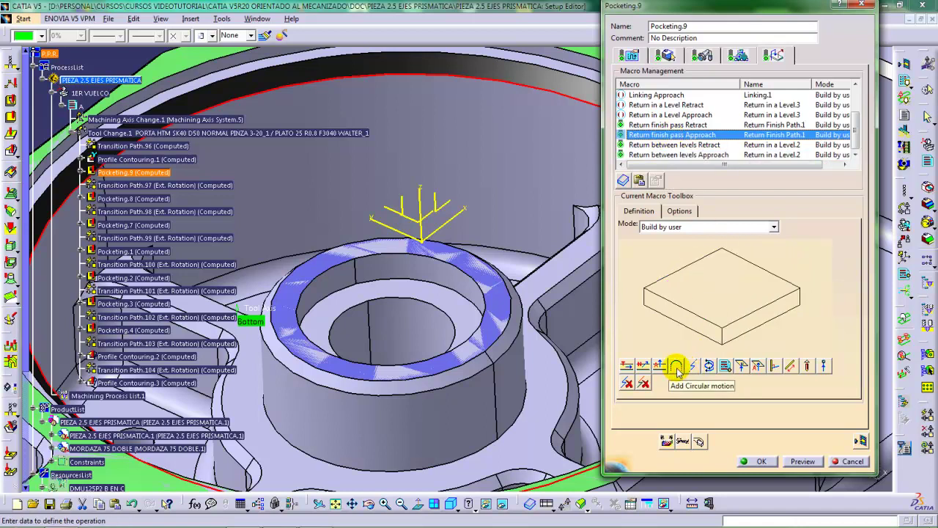
pyautogui.click(642, 367)
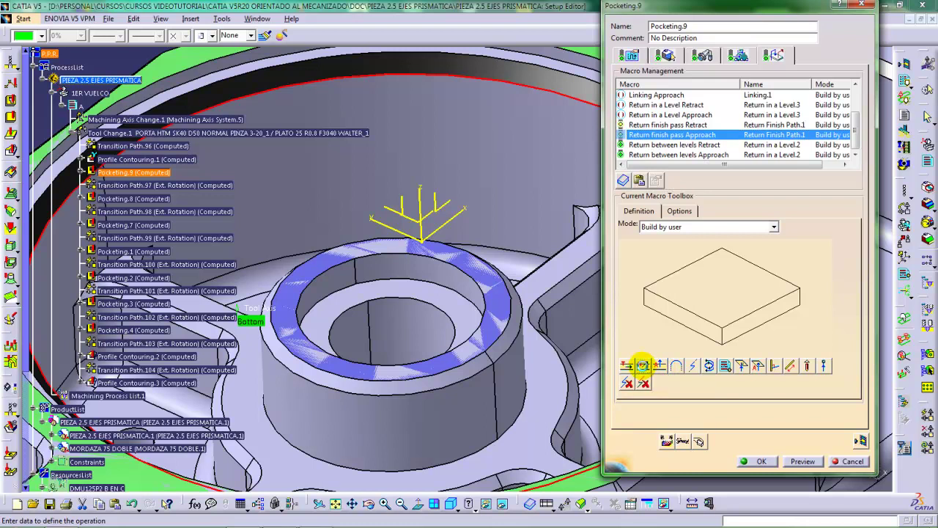
pyautogui.click(645, 382)
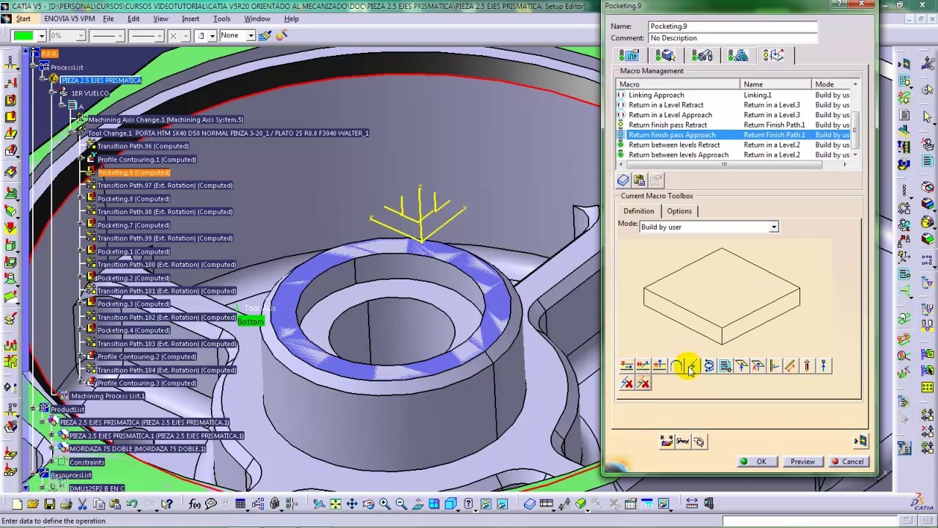
# Try a ramping approach with a macro ramping angle of 3 for the Return finish pass Approach macro.
pyautogui.click(662, 367)
pyautogui.click(643, 366)
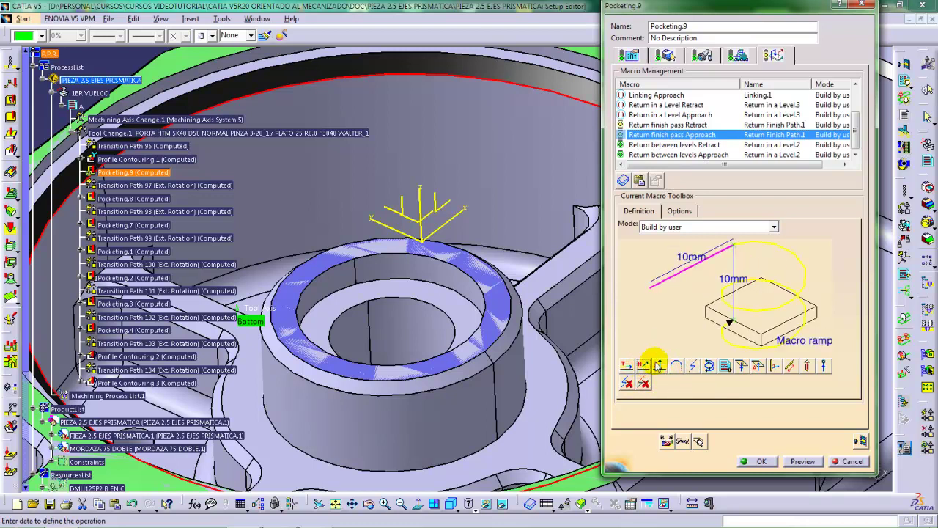
pyautogui.doubleClick(804, 348)
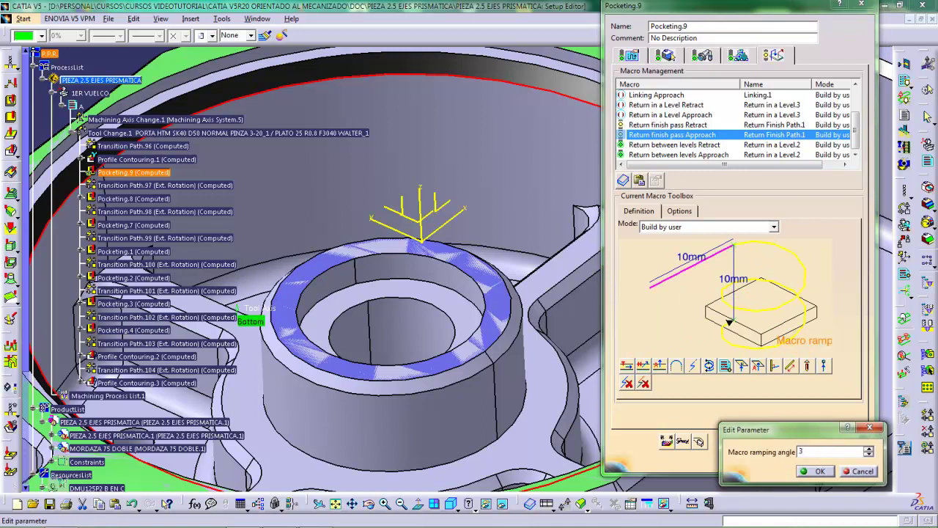
pyautogui.write('3')
pyautogui.press('Return')
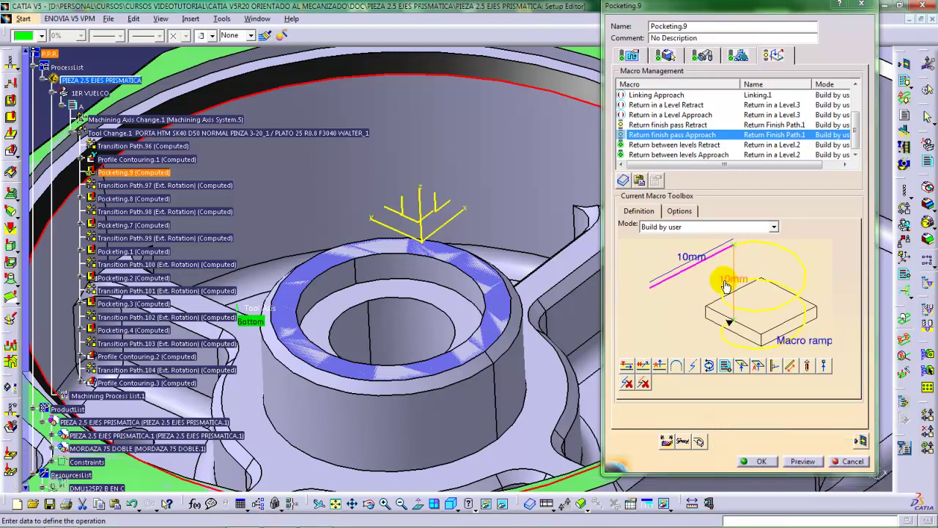
pyautogui.doubleClick(724, 279)
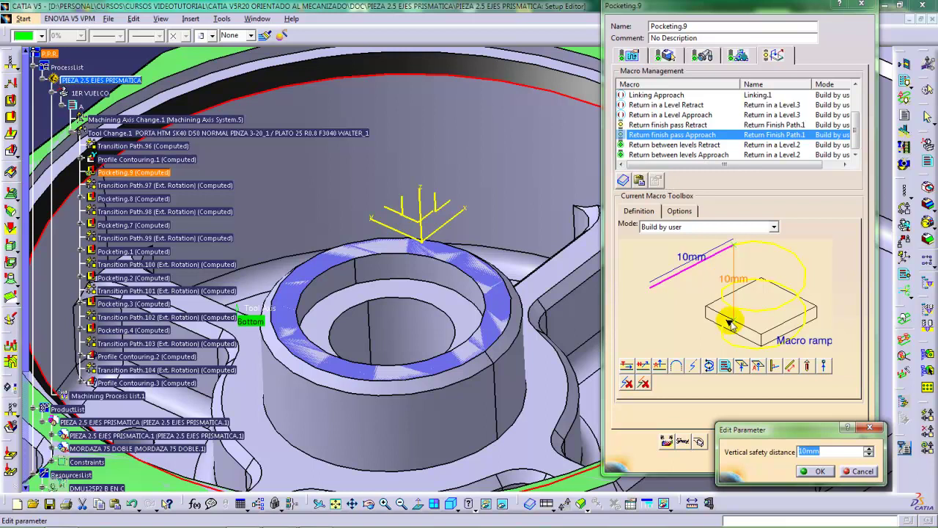
pyautogui.click(846, 471)
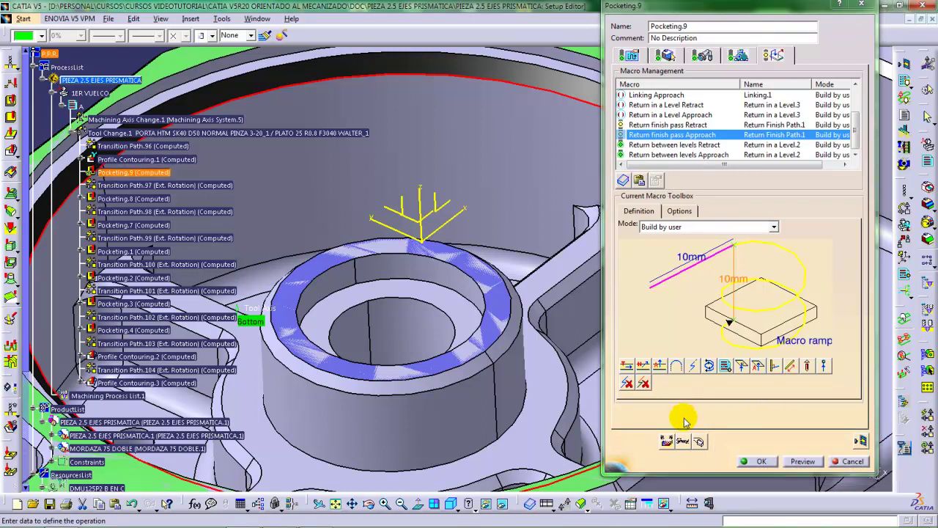
# Try a helical ramp motion for the finish pass approach and remove all of the macro's motions.
pyautogui.click(643, 383)
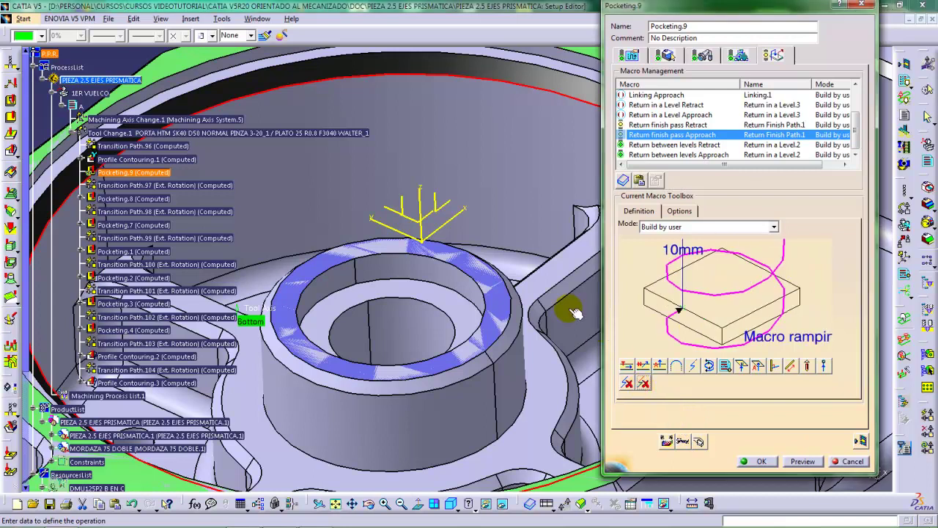
pyautogui.moveTo(498, 297); pyautogui.dragTo(460, 353, button='middle')
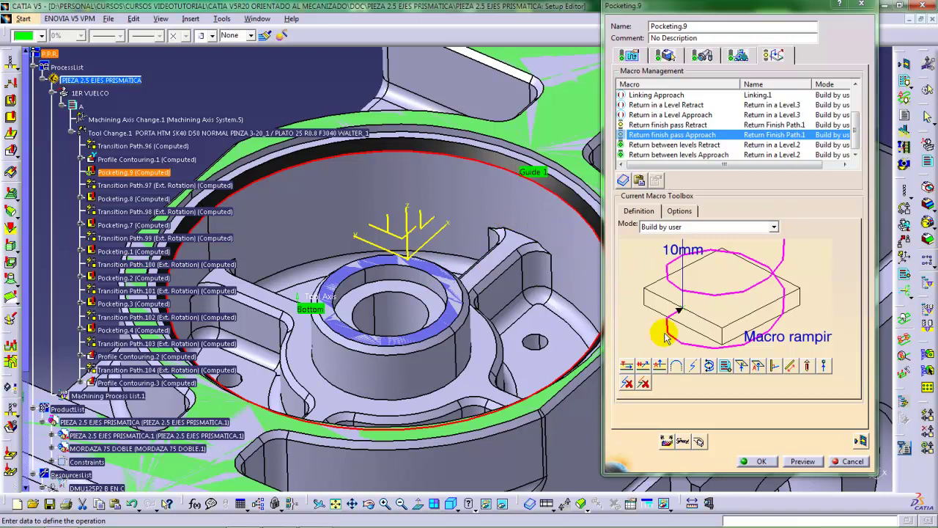
pyautogui.click(644, 383)
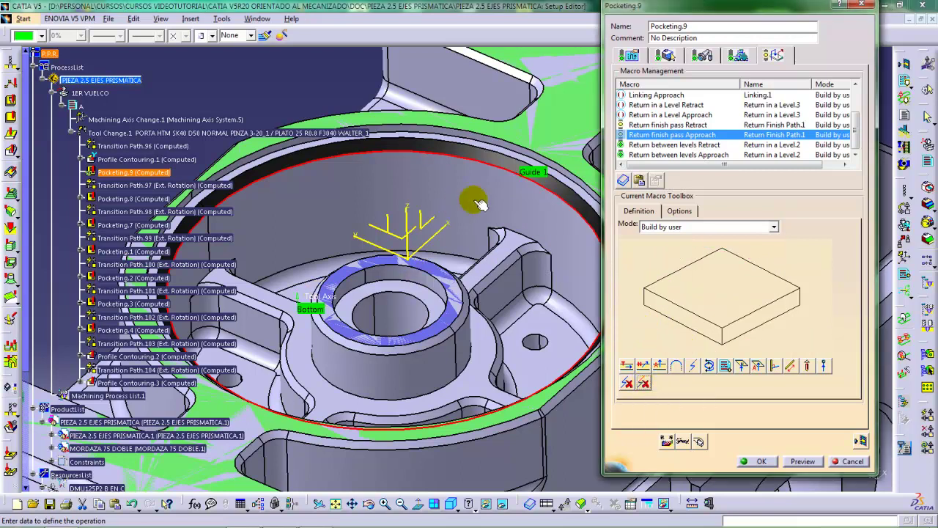
# Add a circular motion with a 2 mm radius to the Return finish pass Approach macro.
pyautogui.click(676, 366)
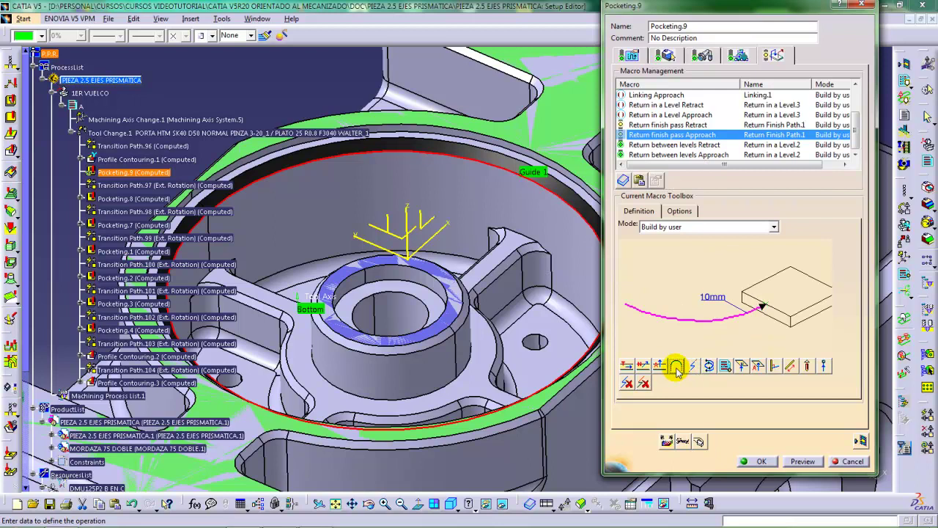
pyautogui.doubleClick(712, 301)
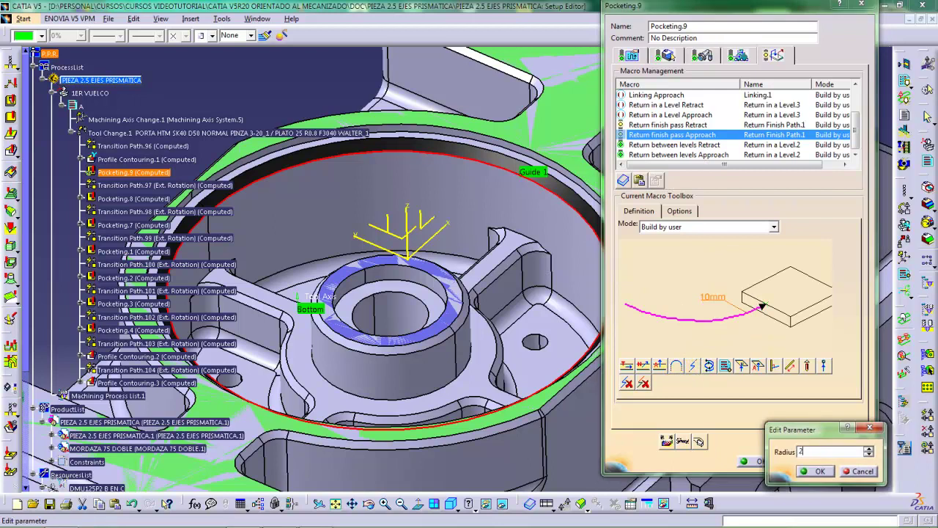
pyautogui.press('Return')
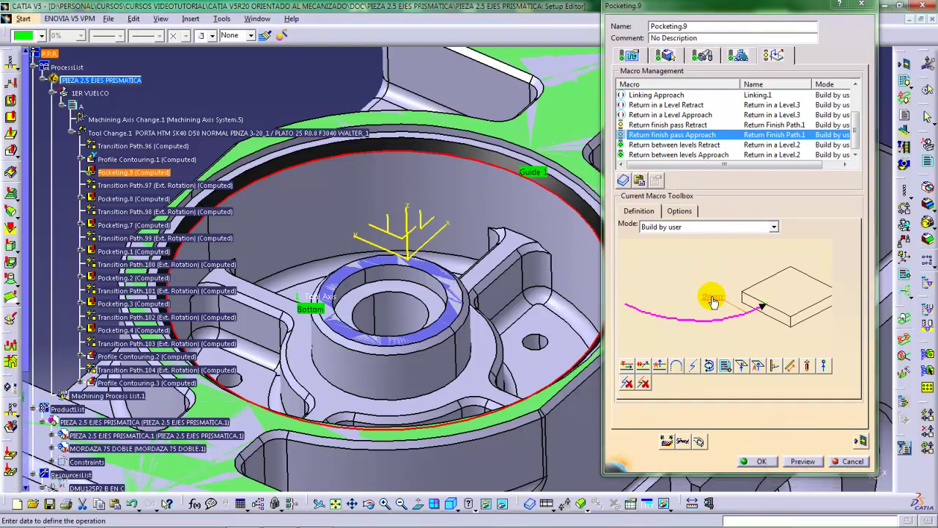
pyautogui.moveTo(492, 236); pyautogui.dragTo(474, 236, button='middle')
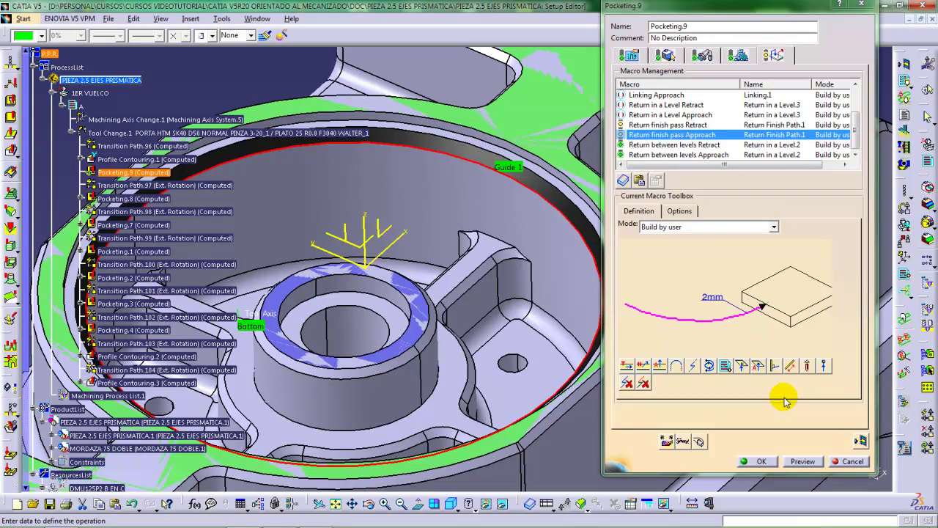
# Replay Pocketing.9's tool path and examine the circular finish pass approach near the pocket wall from several angles.
pyautogui.click(860, 440)
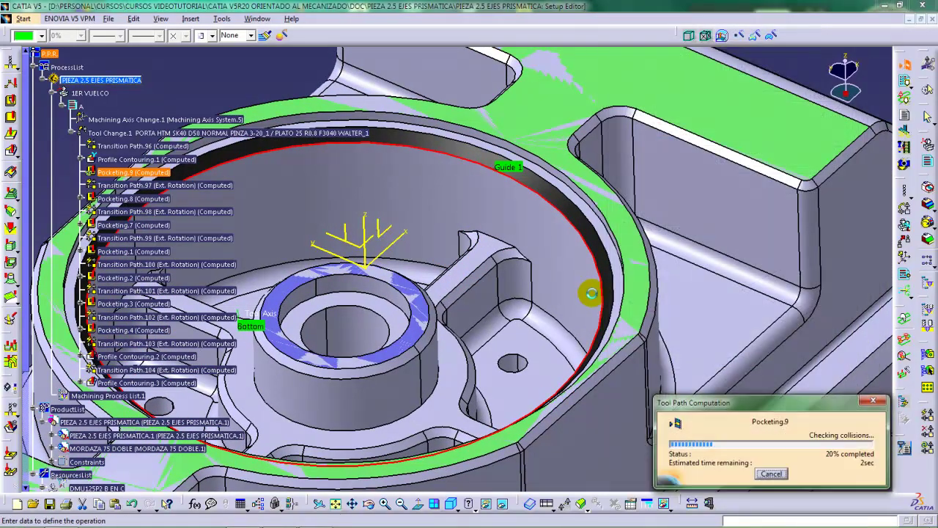
pyautogui.moveTo(454, 292); pyautogui.dragTo(379, 224, button='middle')
pyautogui.moveTo(379, 223); pyautogui.dragTo(606, 229)
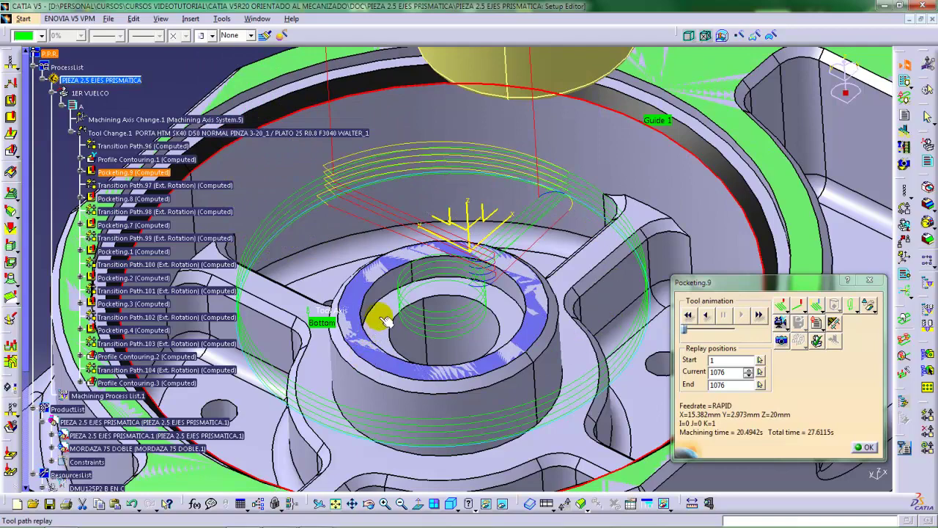
pyautogui.moveTo(385, 321); pyautogui.dragTo(417, 250, button='middle')
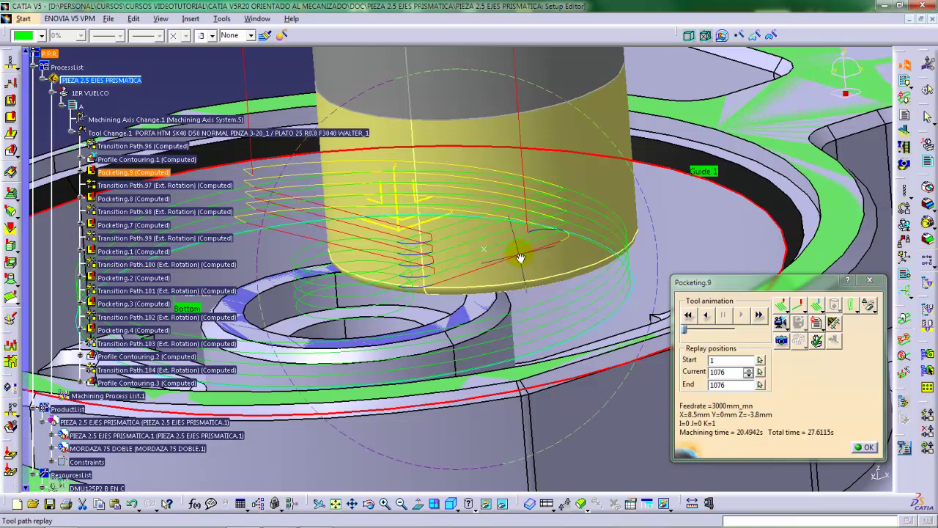
pyautogui.moveTo(520, 258); pyautogui.dragTo(528, 247, button='middle')
pyautogui.moveTo(505, 237); pyautogui.dragTo(474, 211)
pyautogui.moveTo(473, 211)
pyautogui.mouseDown(button='middle')
pyautogui.moveTo(497, 273)
pyautogui.moveTo(534, 306)
pyautogui.moveTo(511, 327)
pyautogui.moveTo(503, 322)
pyautogui.moveTo(532, 316)
pyautogui.moveTo(503, 272)
pyautogui.moveTo(479, 303)
pyautogui.moveTo(478, 277)
pyautogui.moveTo(489, 281)
pyautogui.moveTo(477, 293)
pyautogui.moveTo(488, 292)
pyautogui.mouseUp(button='middle')
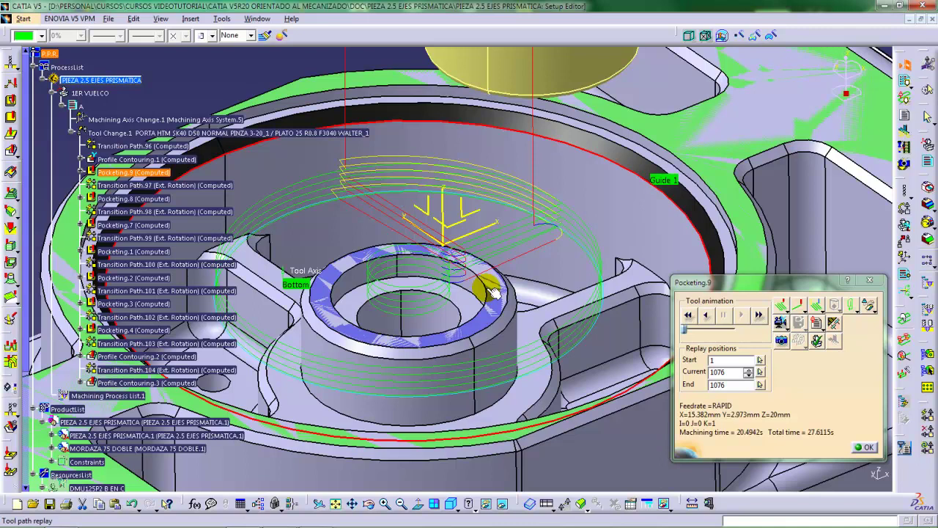
pyautogui.moveTo(493, 290); pyautogui.dragTo(602, 250, button='middle')
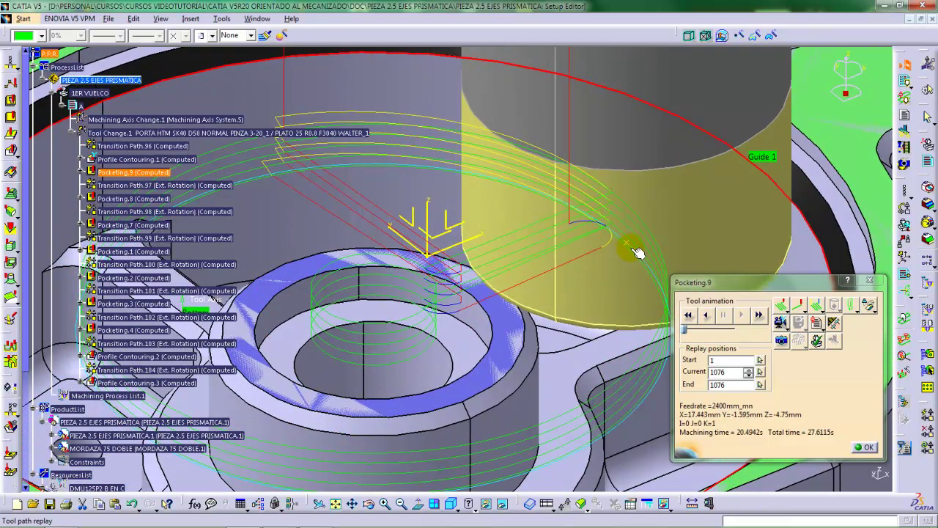
# Play Pocketing.9's tool animation from the first position through to the end.
pyautogui.click(687, 314)
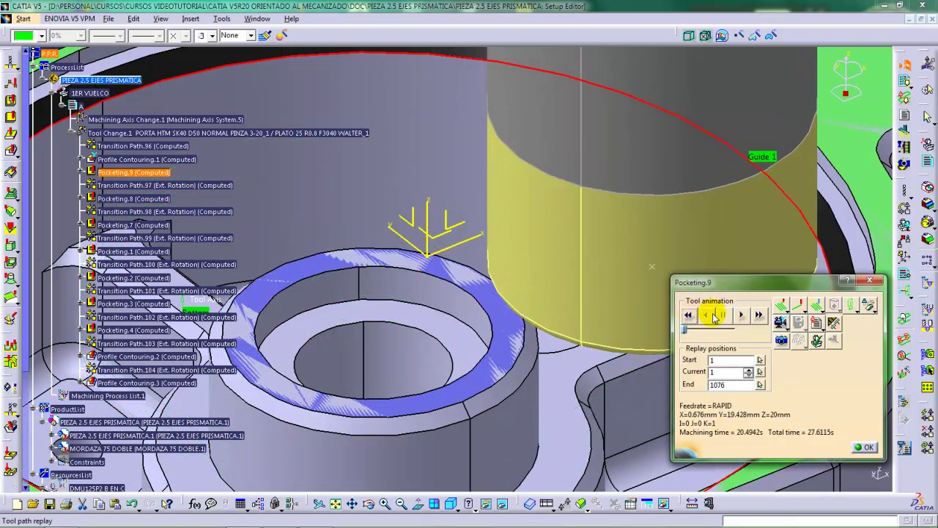
pyautogui.click(742, 315)
pyautogui.moveTo(587, 302); pyautogui.dragTo(514, 324, button='middle')
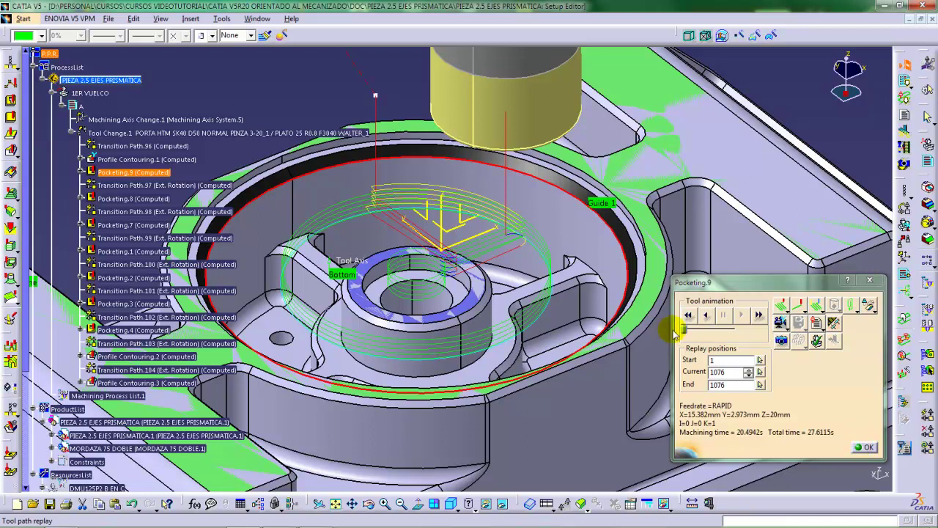
pyautogui.moveTo(683, 331); pyautogui.dragTo(736, 329)
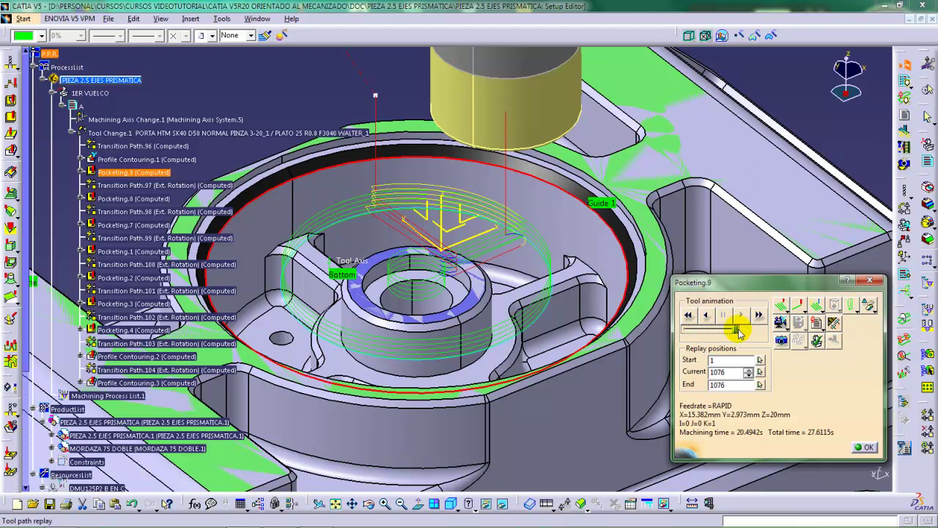
pyautogui.moveTo(736, 330); pyautogui.dragTo(679, 330)
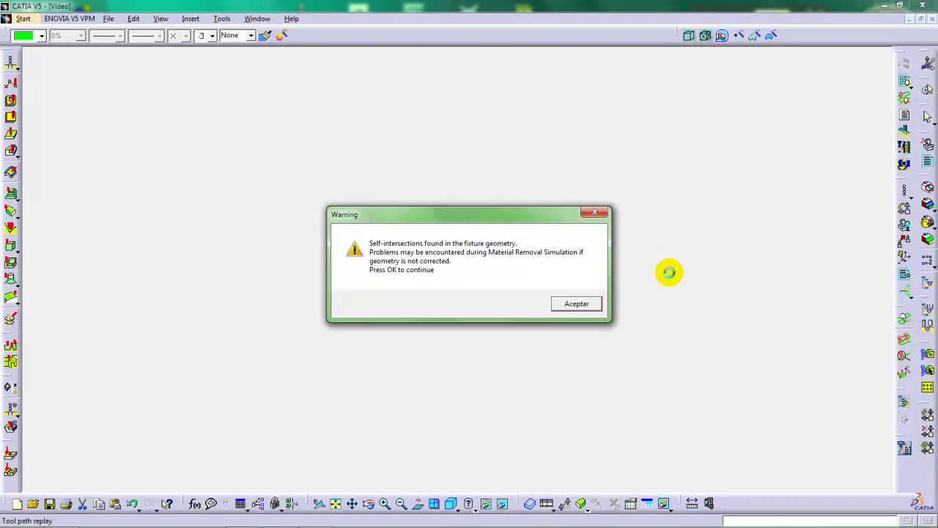
# Run the material removal video simulation of Pocketing.9, examine the machined pocket in the stock, and close the replay.
pyautogui.click(576, 303)
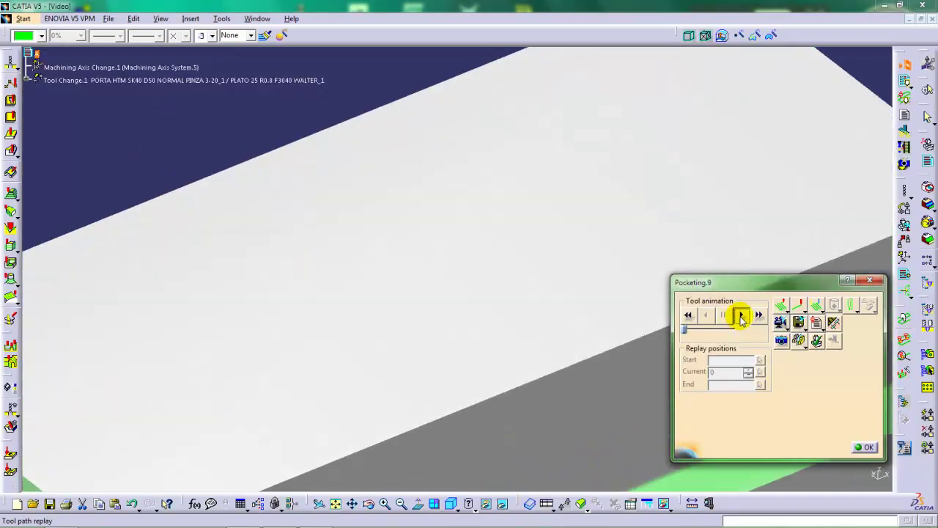
pyautogui.click(741, 315)
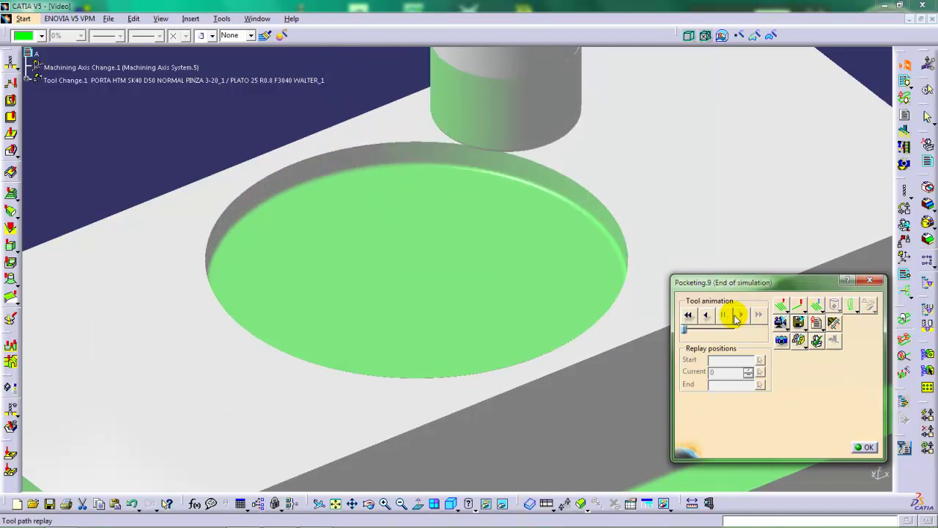
pyautogui.moveTo(480, 194); pyautogui.dragTo(482, 241, button='middle')
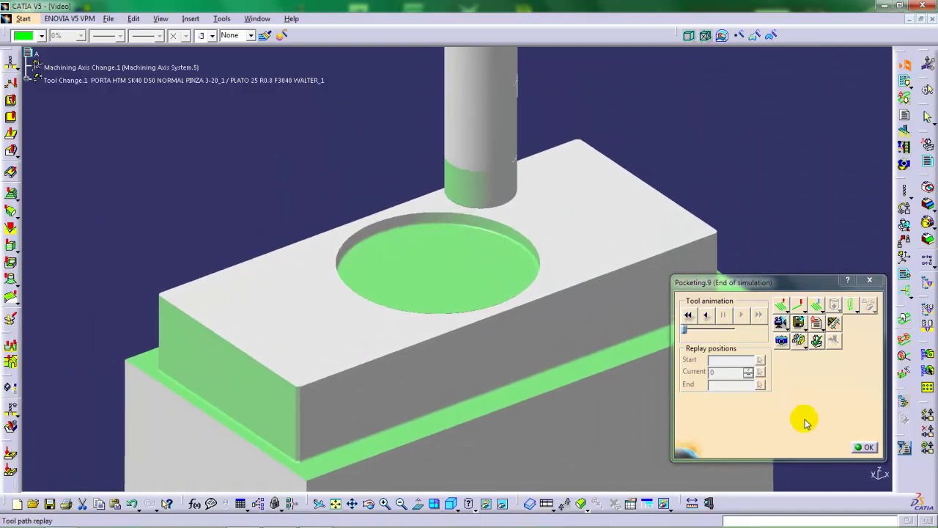
pyautogui.click(865, 446)
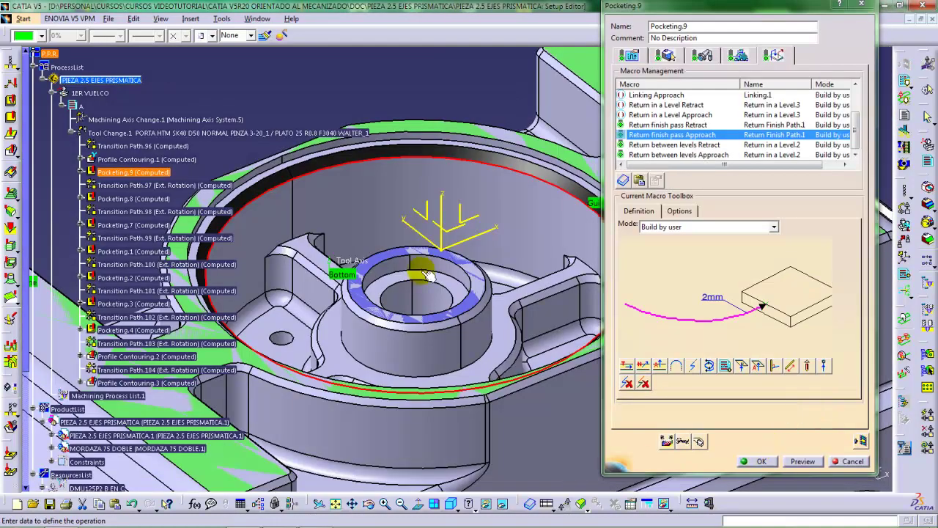
# Deactivate the Return finish pass Retract and Return finish pass Approach macros of Pocketing.9.
pyautogui.moveTo(428, 274); pyautogui.dragTo(473, 281, button='middle')
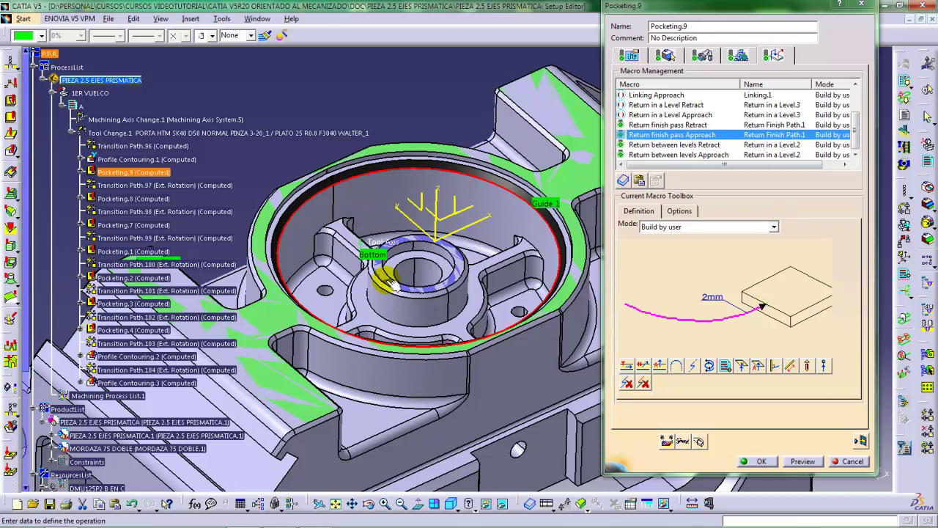
pyautogui.click(675, 125)
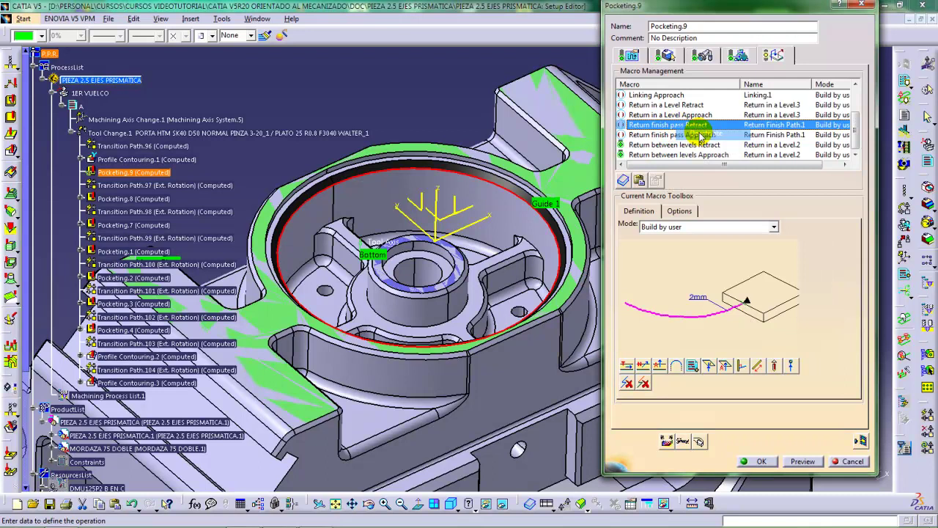
pyautogui.moveTo(854, 121); pyautogui.dragTo(854, 84)
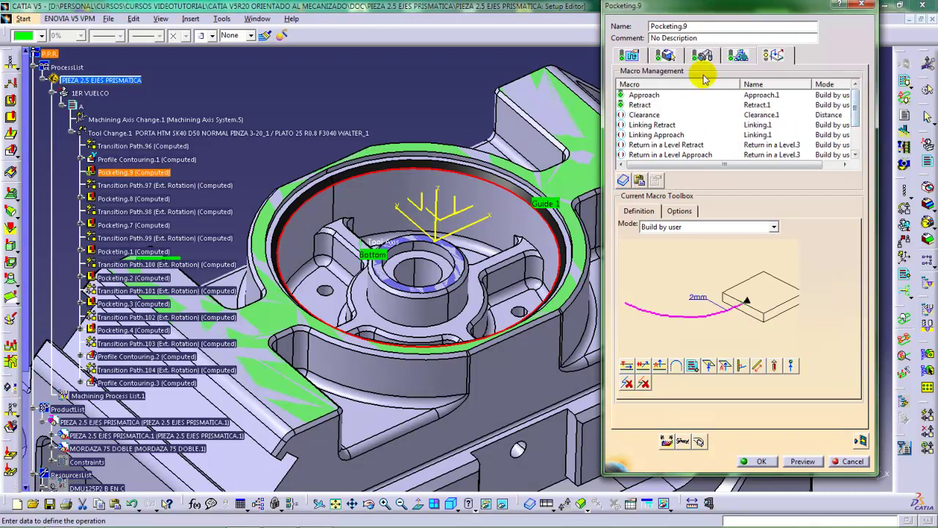
# Set Pocketing.9's Offset on Contour to 0.25 mm.
pyautogui.click(665, 55)
pyautogui.doubleClick(687, 266)
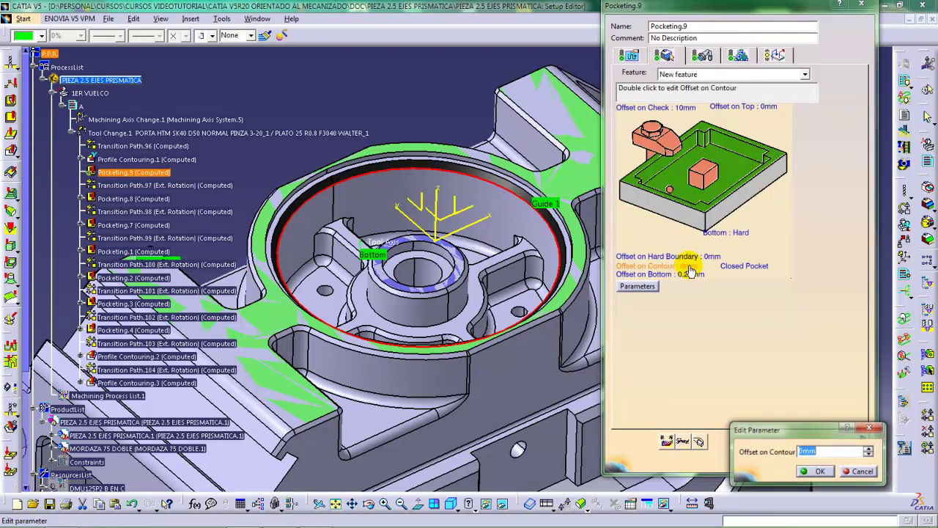
pyautogui.write('0.25')
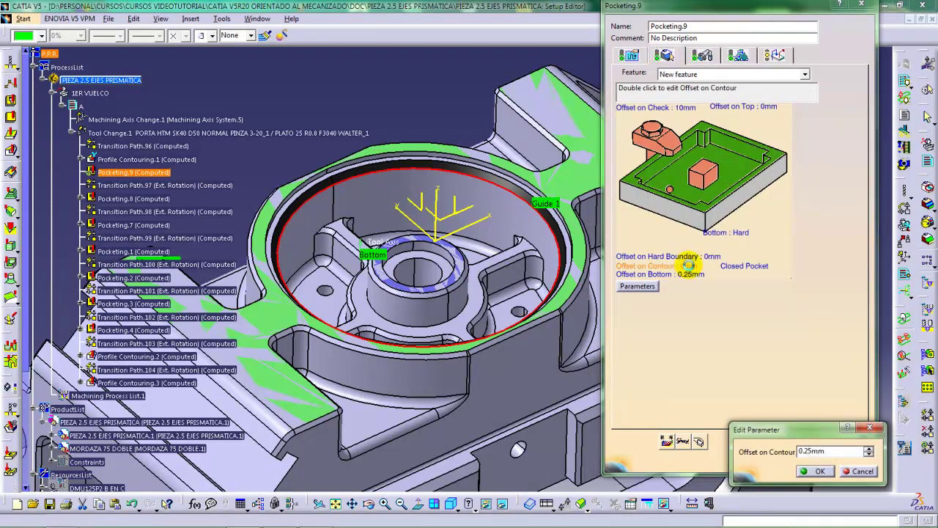
pyautogui.press('Return')
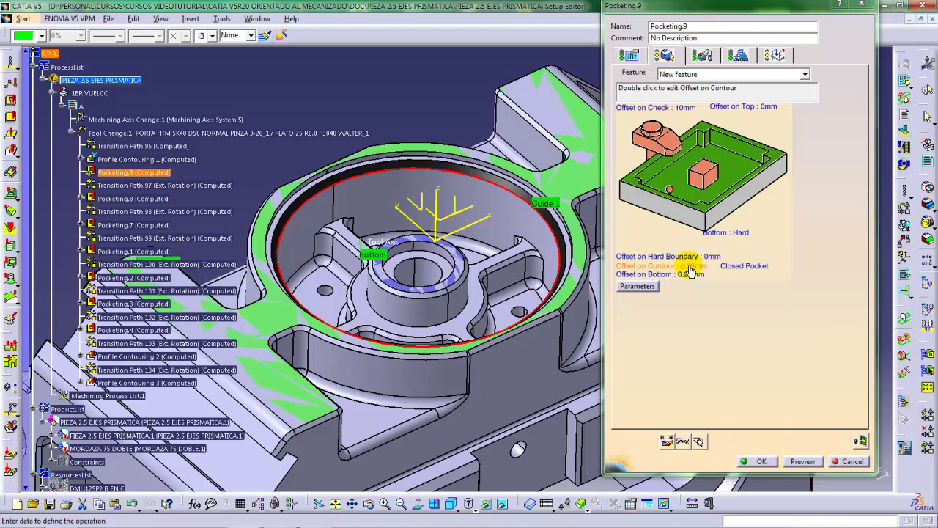
# Set Pocketing.9's finishing mode to No finish pass.
pyautogui.click(635, 56)
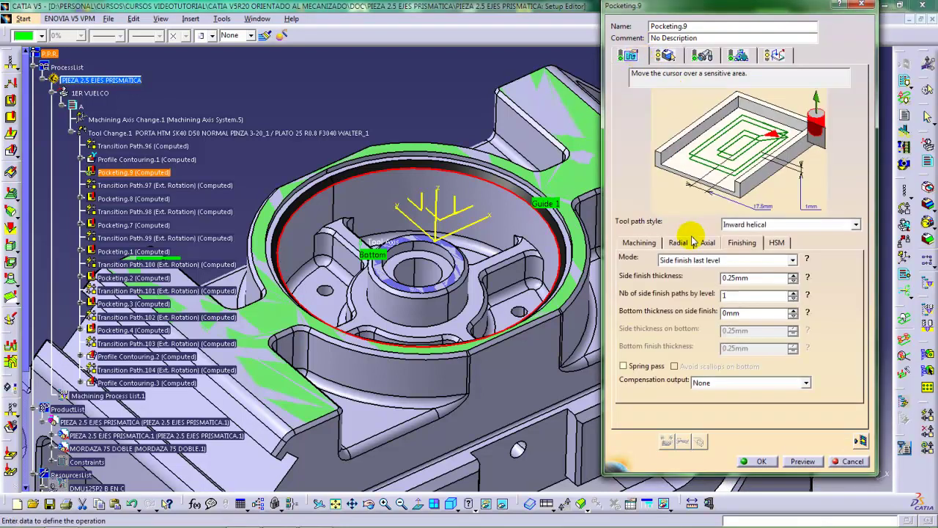
pyautogui.click(689, 260)
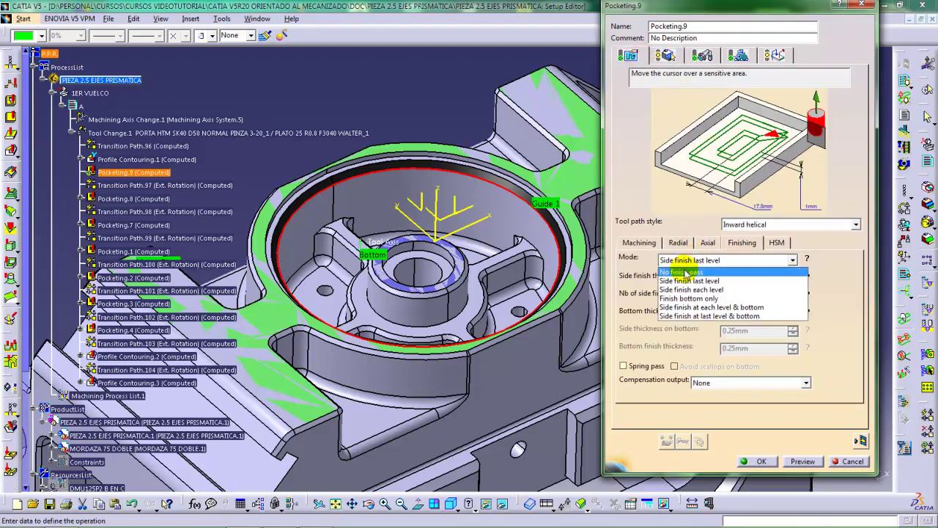
pyautogui.click(686, 273)
# Replay Pocketing.9's recomputed tool path, examine the tool positions on the upper passes, and close the replay.
pyautogui.moveTo(478, 310)
pyautogui.mouseDown(button='middle')
pyautogui.moveTo(482, 286)
pyautogui.moveTo(486, 296)
pyautogui.mouseUp(button='middle')
pyautogui.click(860, 441)
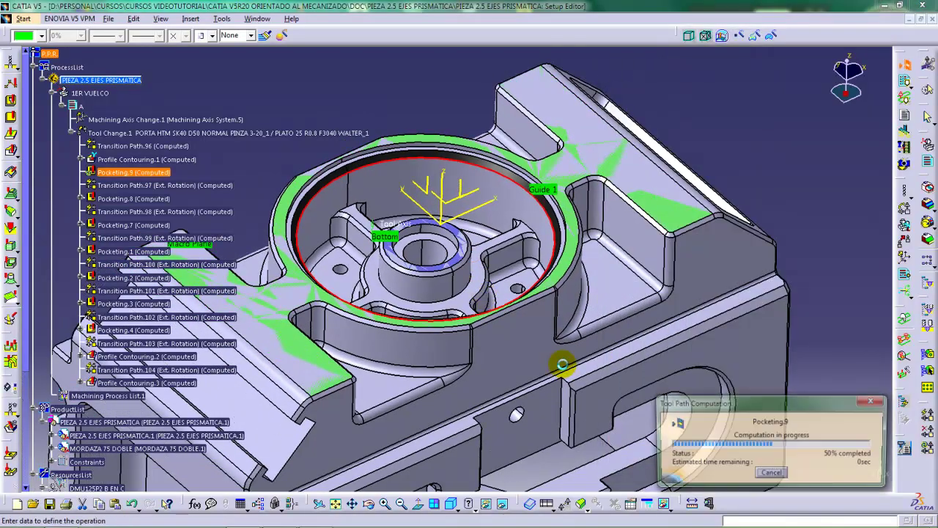
pyautogui.keyDown('ctrl'); pyautogui.moveTo(558, 357); pyautogui.dragTo(496, 280, button='middle'); pyautogui.keyUp('ctrl')
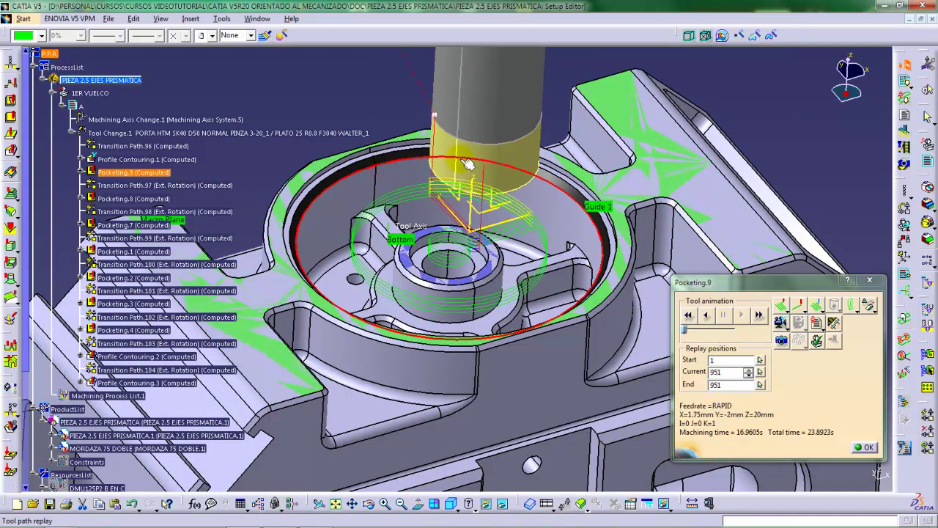
pyautogui.click(437, 181)
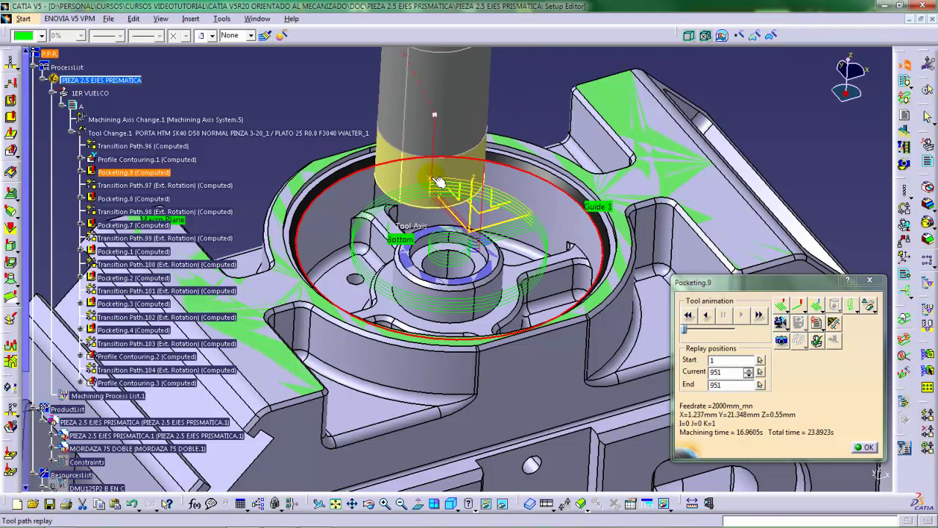
pyautogui.click(404, 191)
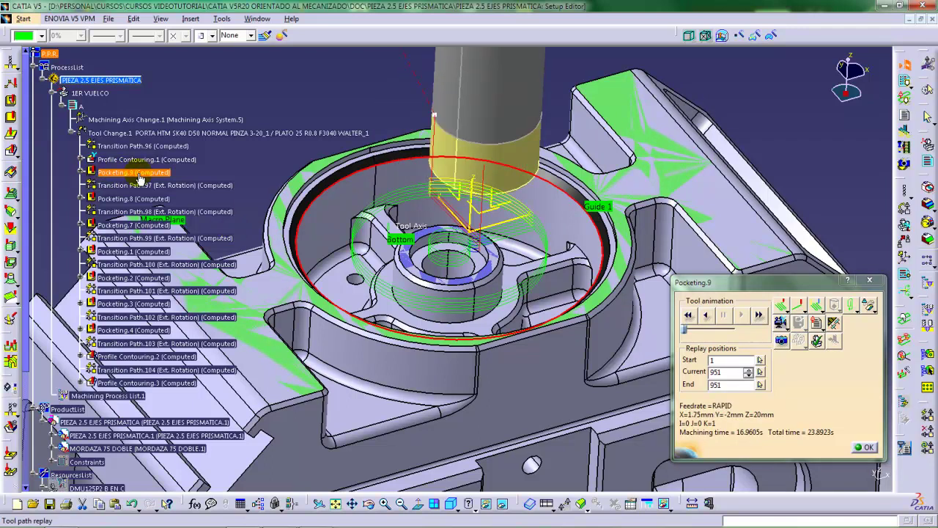
pyautogui.click(849, 449)
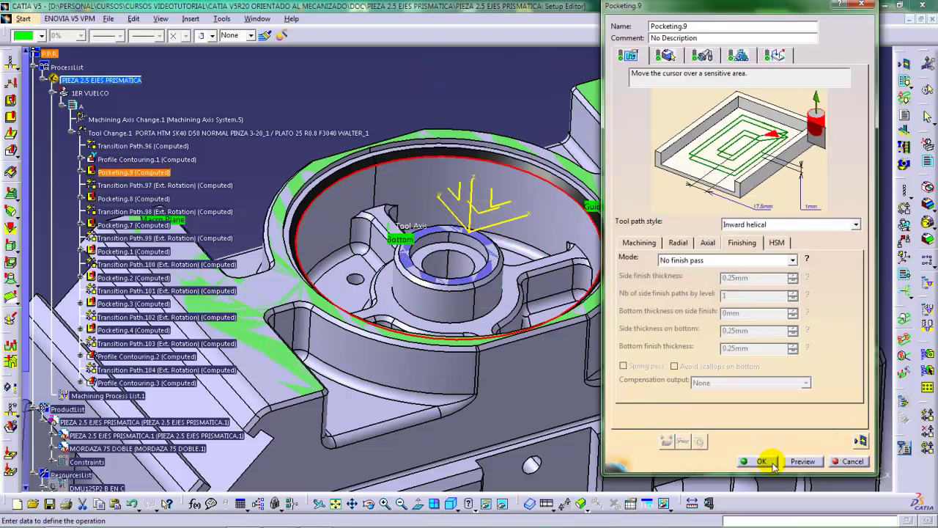
# Accept the Pocketing.9 changes and save all modified documents.
pyautogui.click(762, 461)
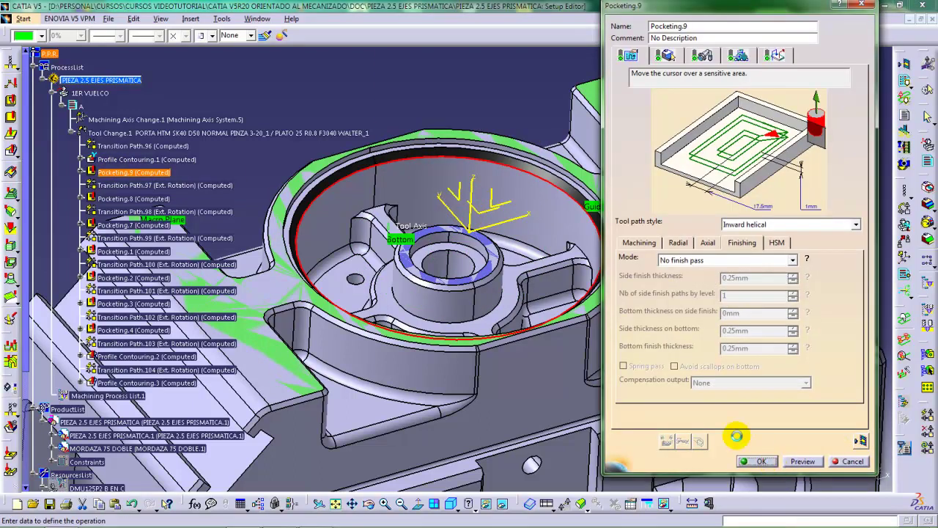
pyautogui.click(106, 18)
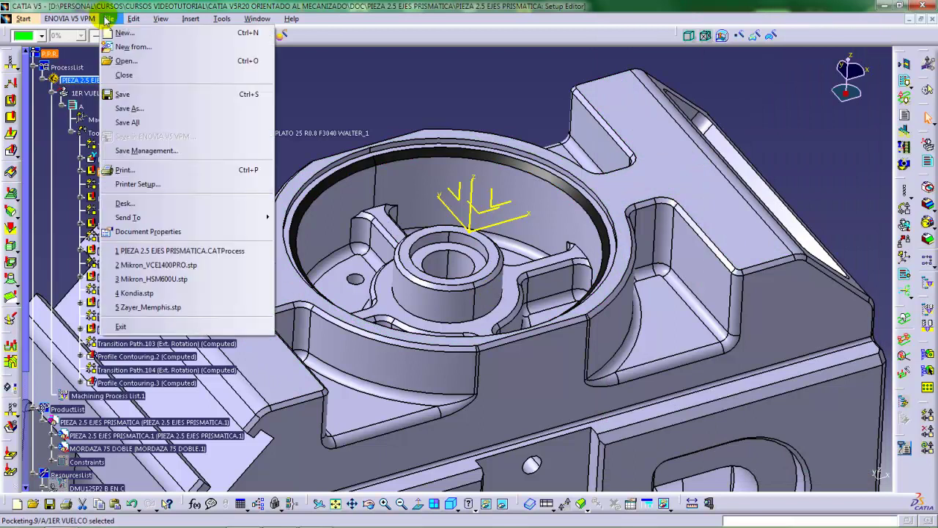
pyautogui.click(137, 120)
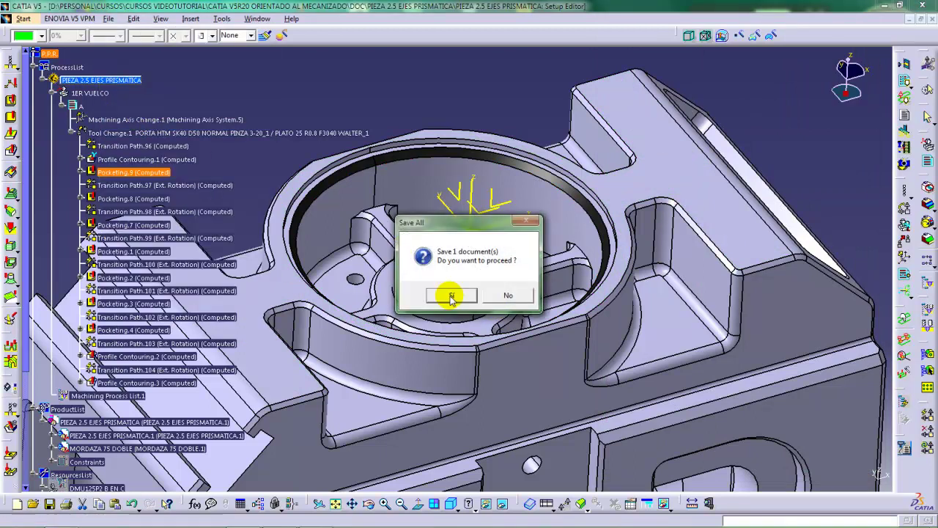
pyautogui.click(451, 296)
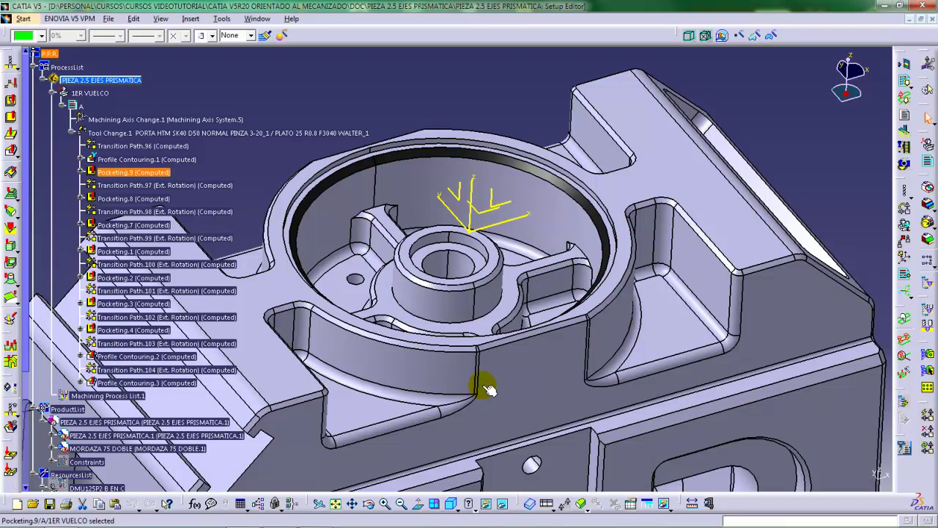
pyautogui.press('Escape')
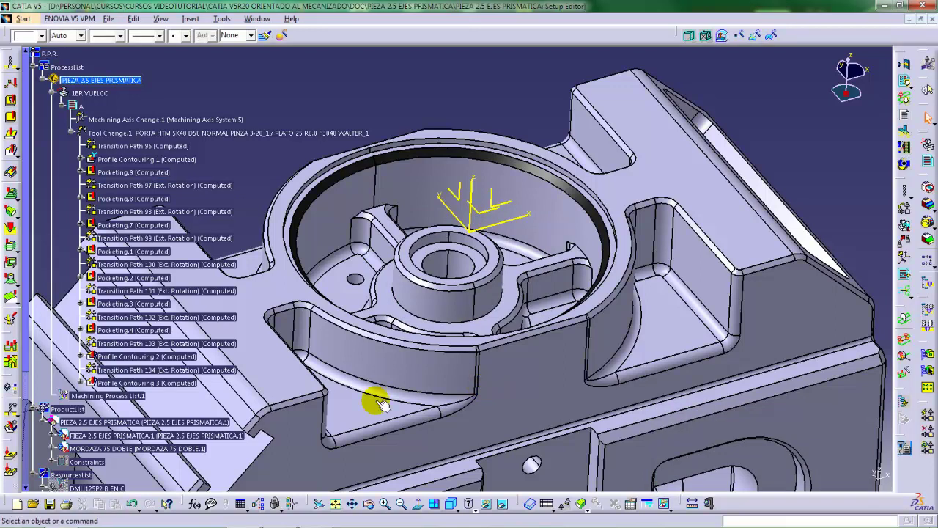
# Copy Pocketing.9 and paste the duplicate directly after it in the machining program.
pyautogui.rightClick(140, 172)
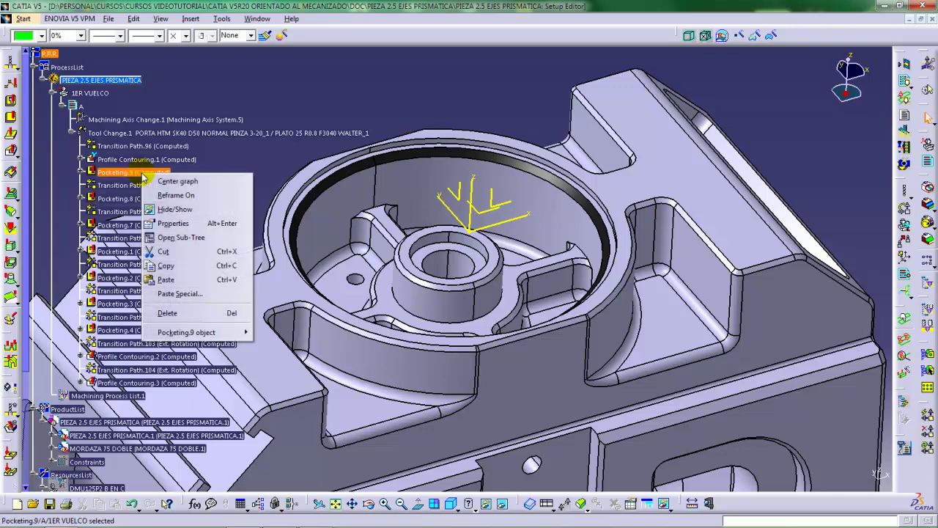
pyautogui.click(175, 270)
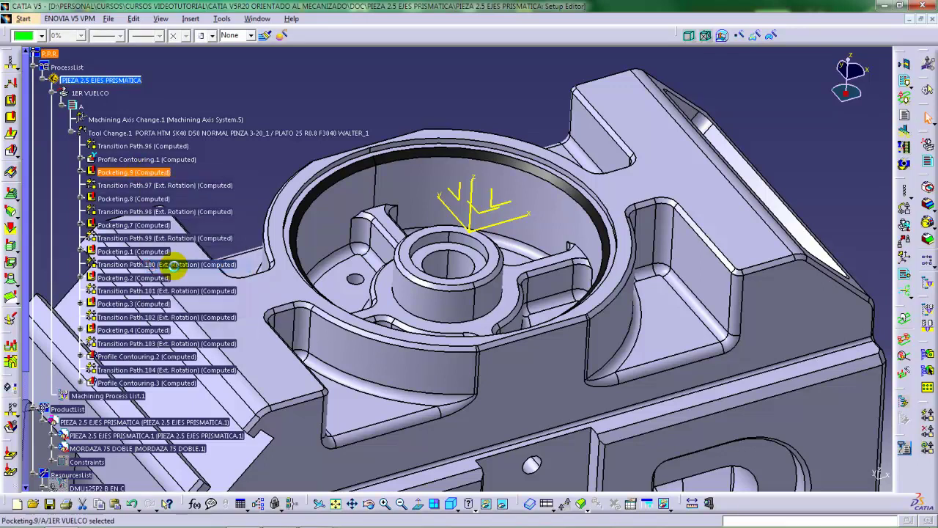
pyautogui.rightClick(123, 173)
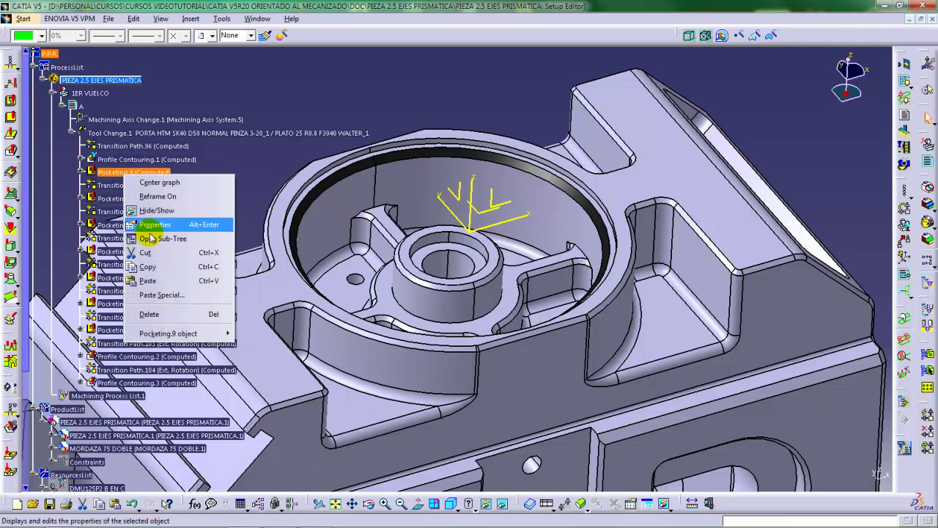
pyautogui.click(151, 280)
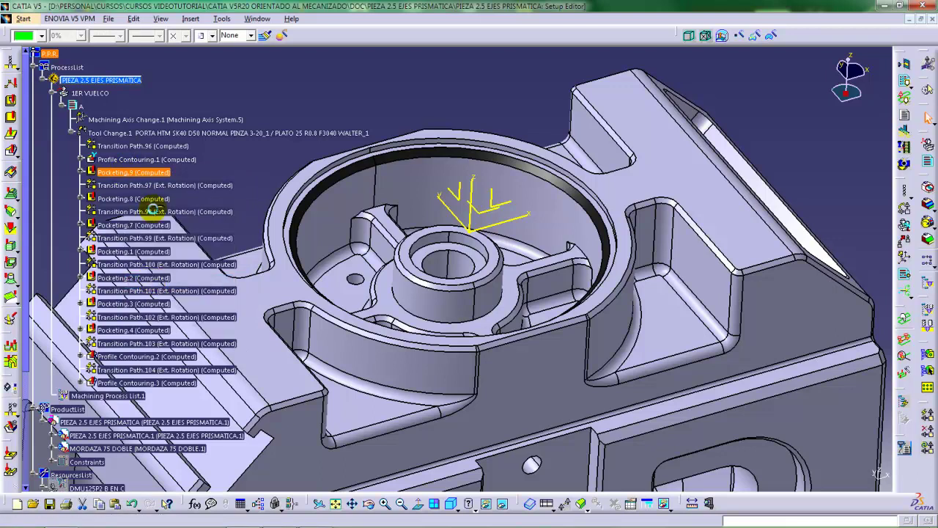
# Set Offset on Contour and Offset on Bottom to 0 mm in the copied pocketing operation, Pocketing.11.
pyautogui.doubleClick(136, 188)
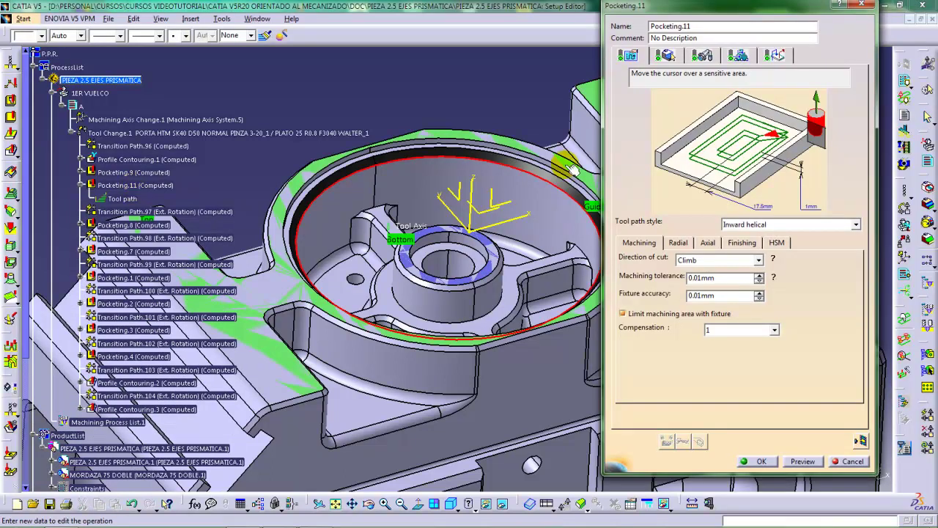
pyautogui.click(664, 55)
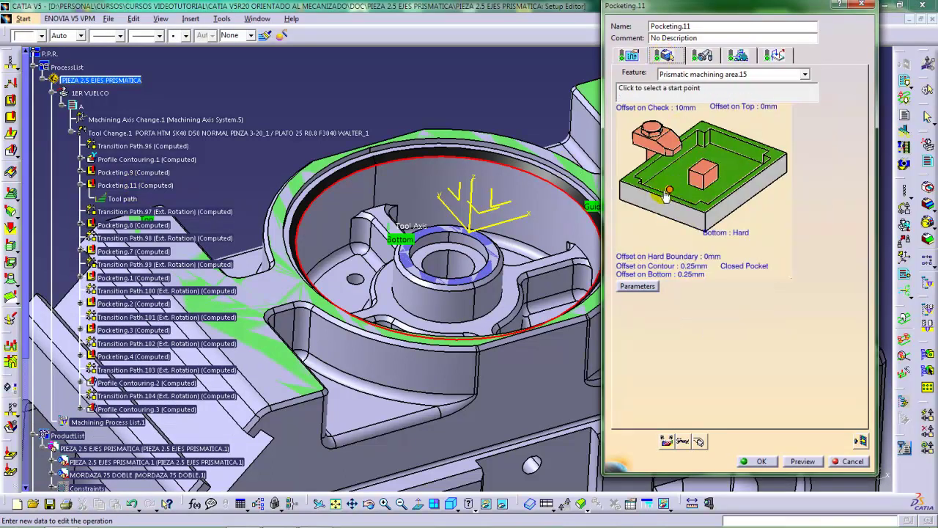
pyautogui.doubleClick(695, 272)
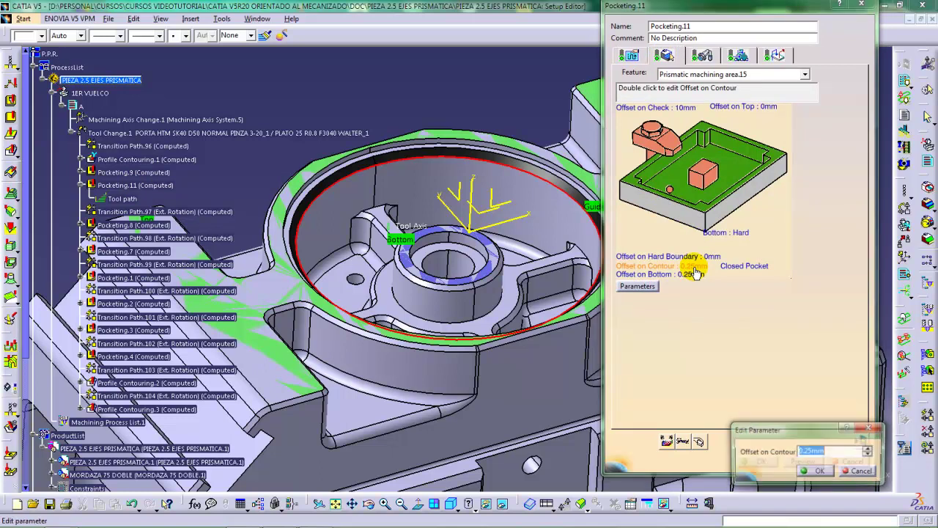
pyautogui.write('0')
pyautogui.press('Return')
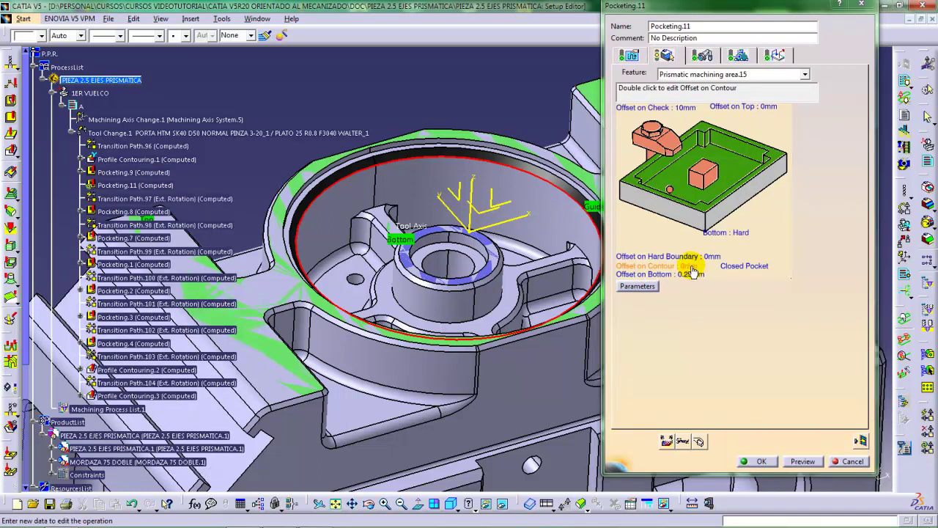
pyautogui.doubleClick(692, 273)
pyautogui.write('0')
pyautogui.press('Return')
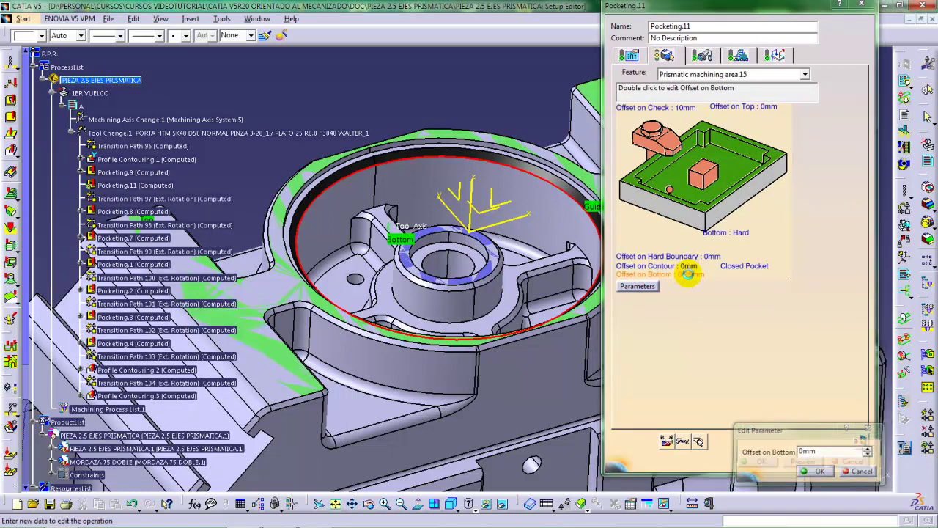
pyautogui.moveTo(531, 249)
pyautogui.mouseDown(button='middle')
pyautogui.moveTo(516, 249)
pyautogui.moveTo(503, 266)
pyautogui.moveTo(528, 268)
pyautogui.moveTo(513, 271)
pyautogui.moveTo(520, 253)
pyautogui.mouseUp(button='middle')
# Set Pocketing.11's axial mode to Number of levels with 1 level.
pyautogui.click(629, 55)
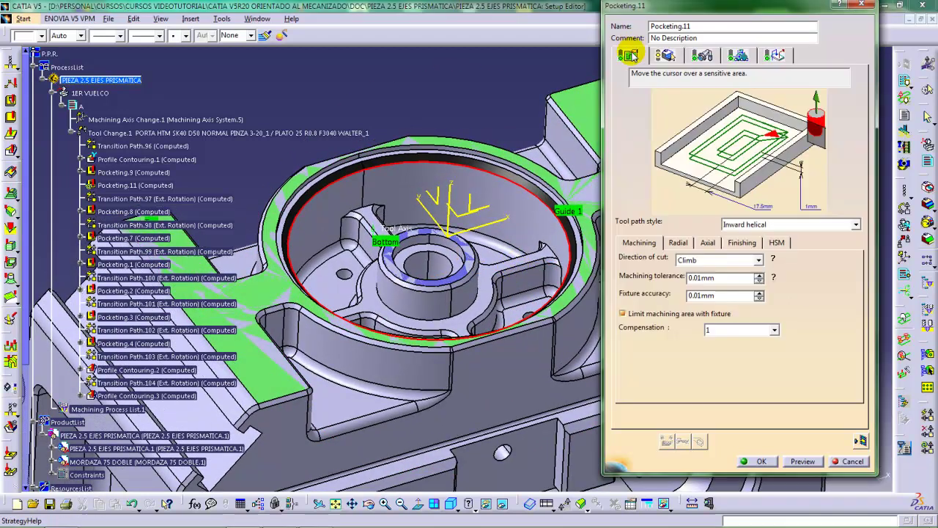
pyautogui.click(677, 246)
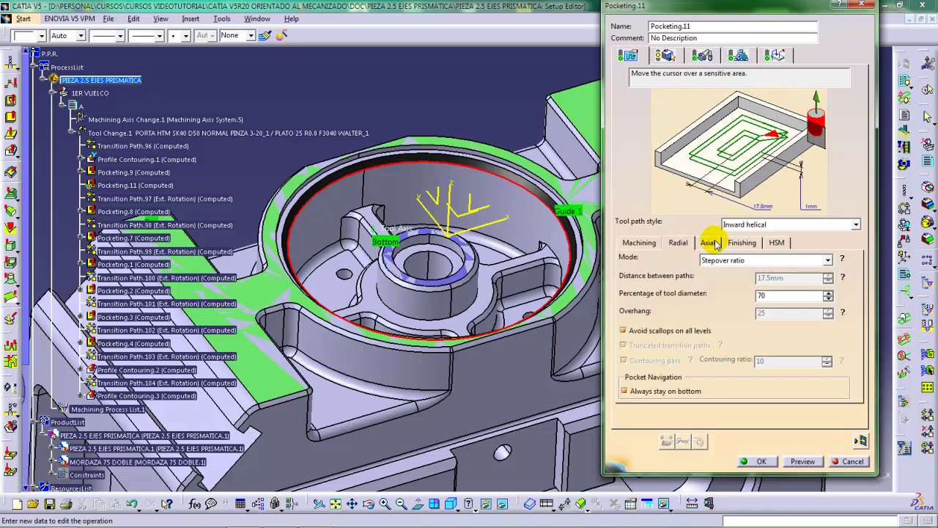
pyautogui.click(708, 243)
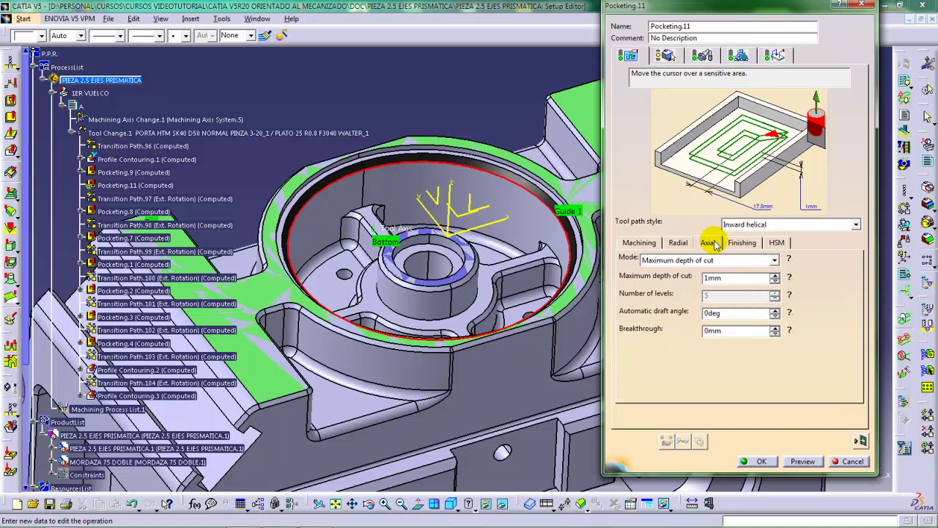
pyautogui.click(678, 243)
pyautogui.click(708, 243)
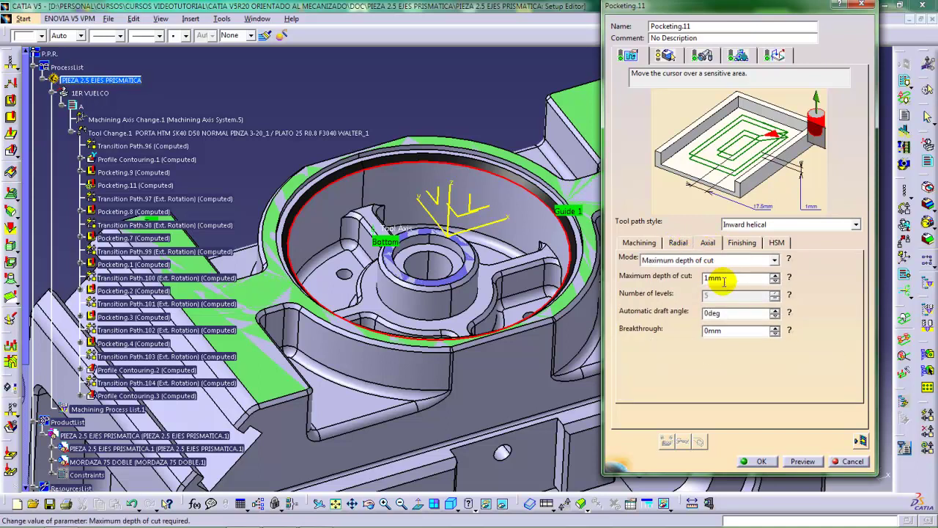
pyautogui.click(704, 258)
pyautogui.click(716, 280)
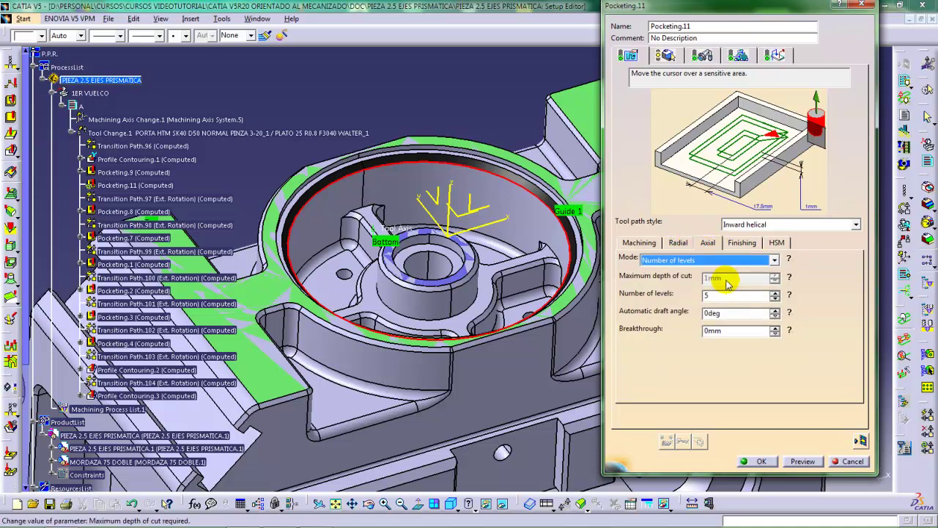
pyautogui.click(711, 295)
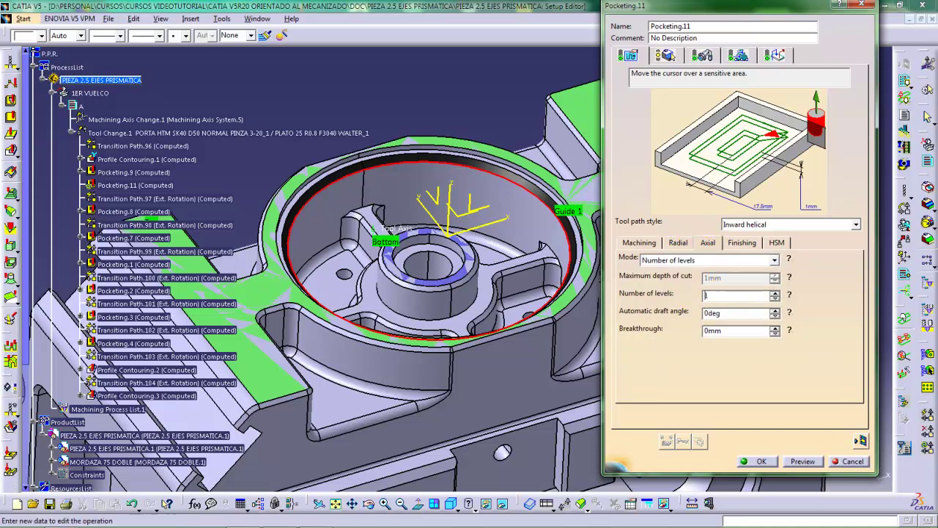
pyautogui.write('1')
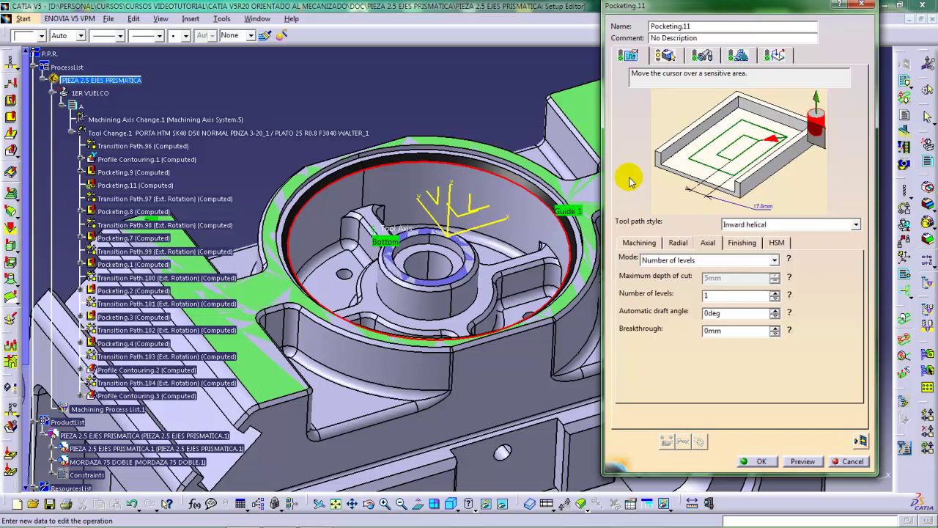
# Set the machining quality of Pocketing.11 to Finish in its feeds and speeds settings.
pyautogui.click(667, 56)
pyautogui.click(701, 55)
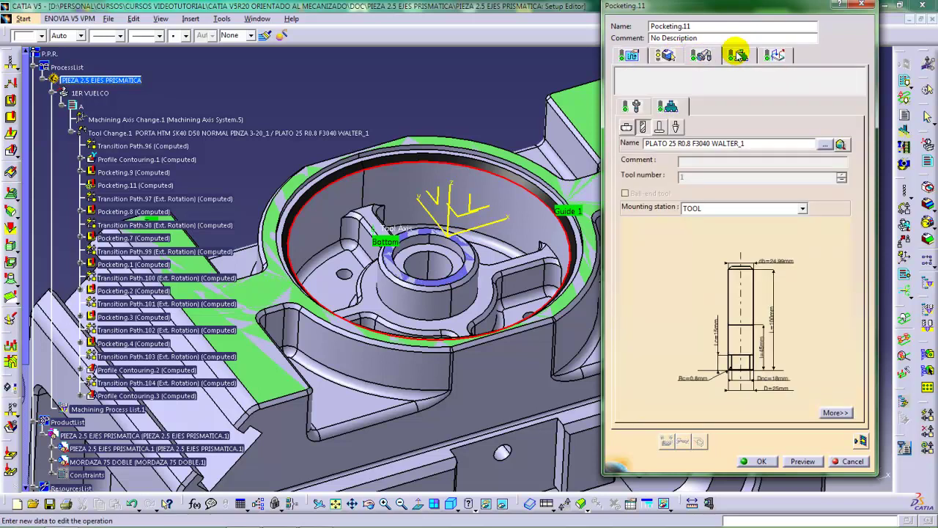
pyautogui.click(737, 54)
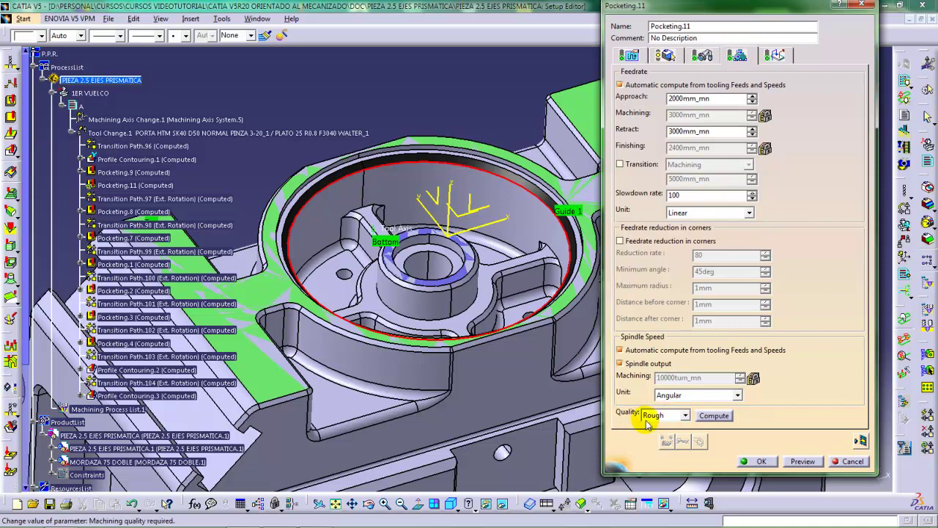
pyautogui.click(685, 416)
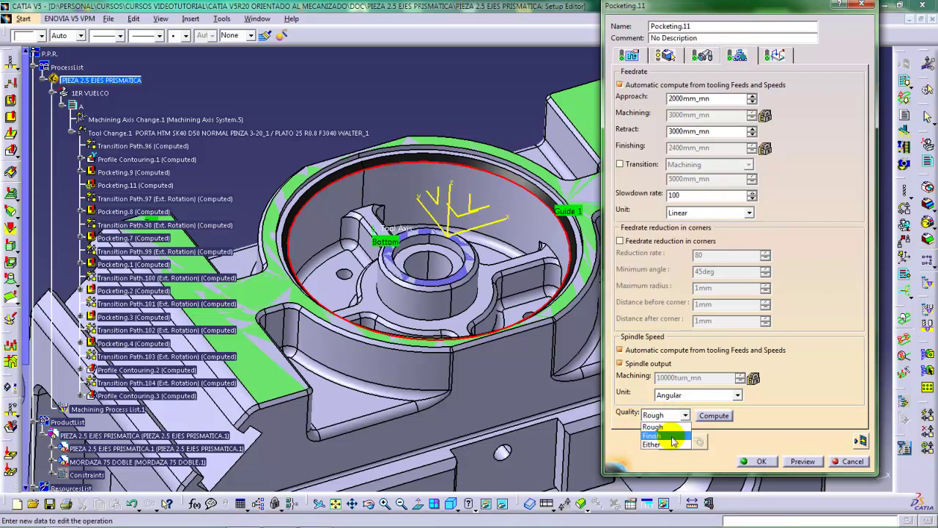
pyautogui.click(671, 436)
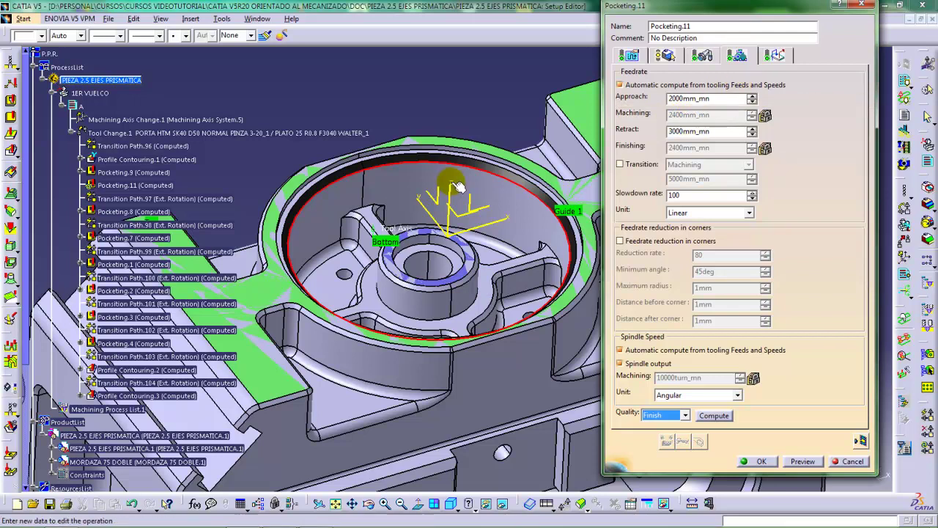
# Remove the 2 mm circular motion from Pocketing.11's Retract macro.
pyautogui.click(775, 55)
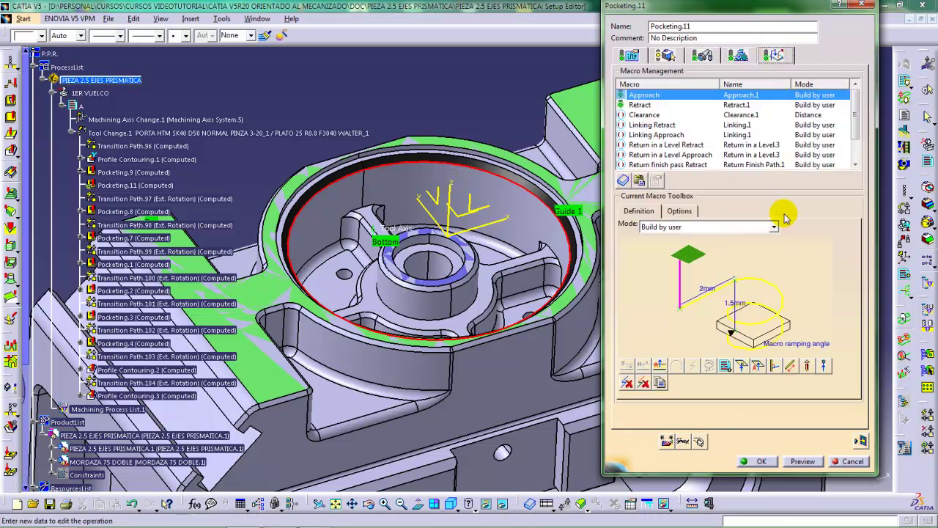
pyautogui.click(640, 106)
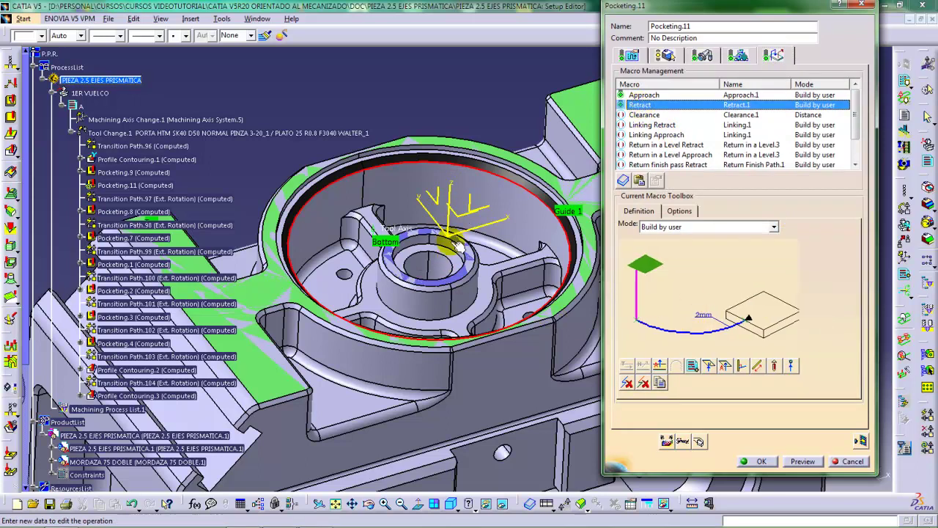
pyautogui.click(702, 337)
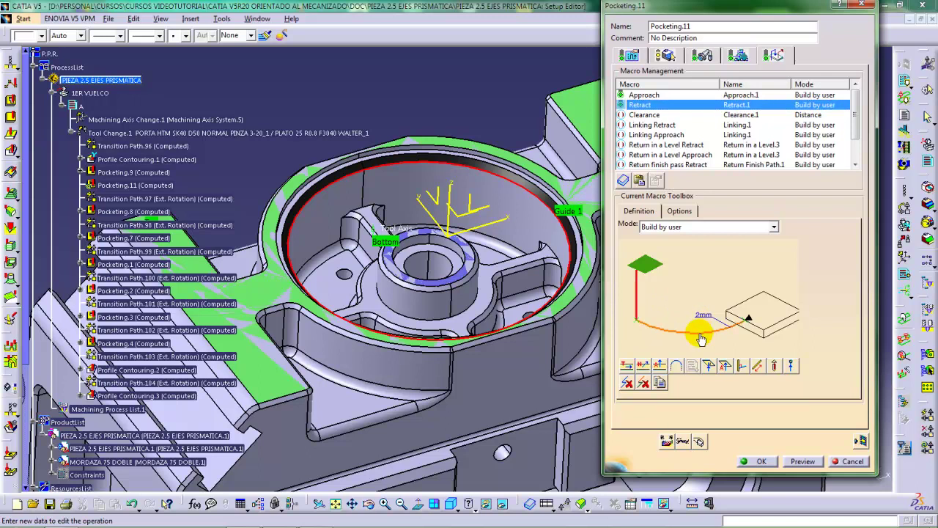
pyautogui.click(644, 384)
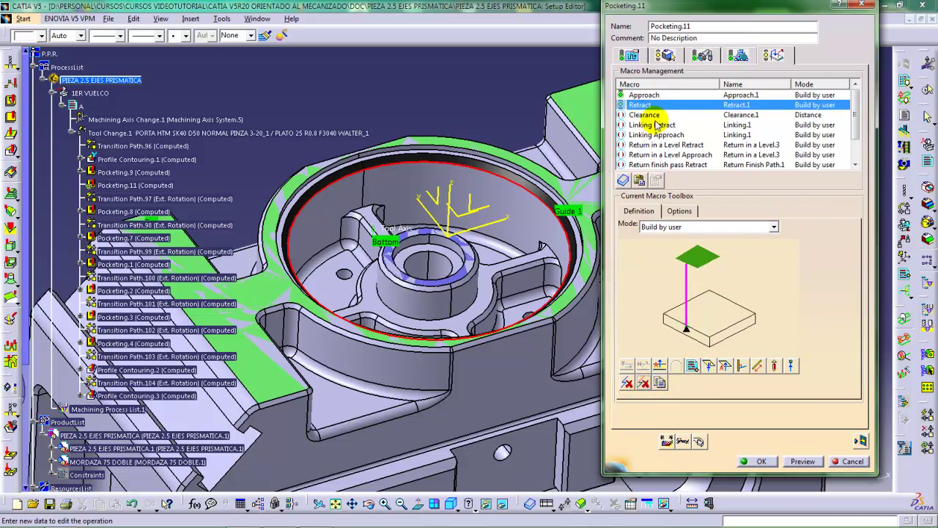
# Deactivate Pocketing.11's Return between levels Retract macro.
pyautogui.scroll(-1, 855, 122)
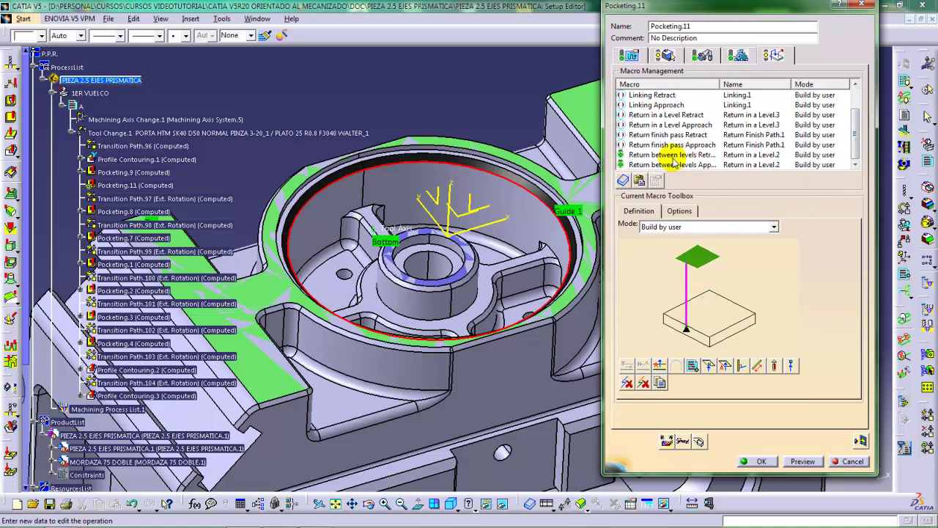
pyautogui.click(673, 156)
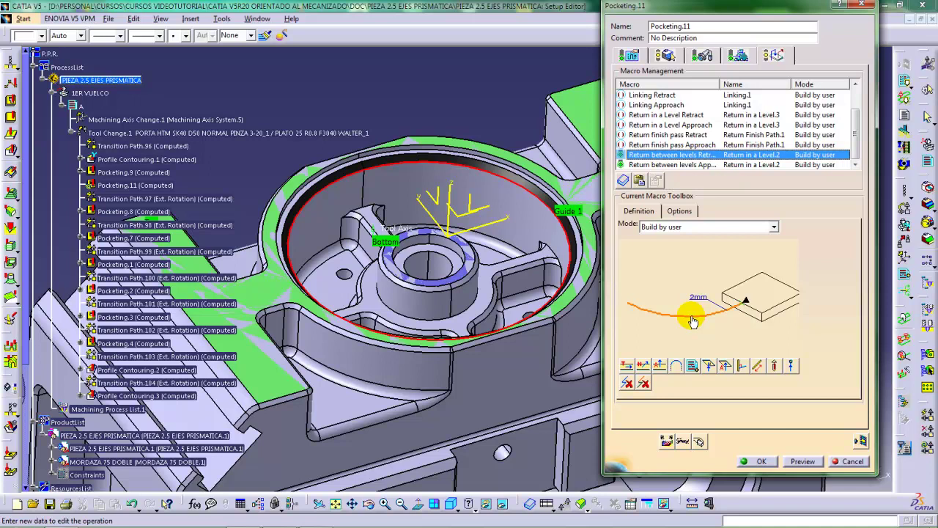
pyautogui.click(651, 154)
pyautogui.rightClick(672, 156)
pyautogui.click(685, 163)
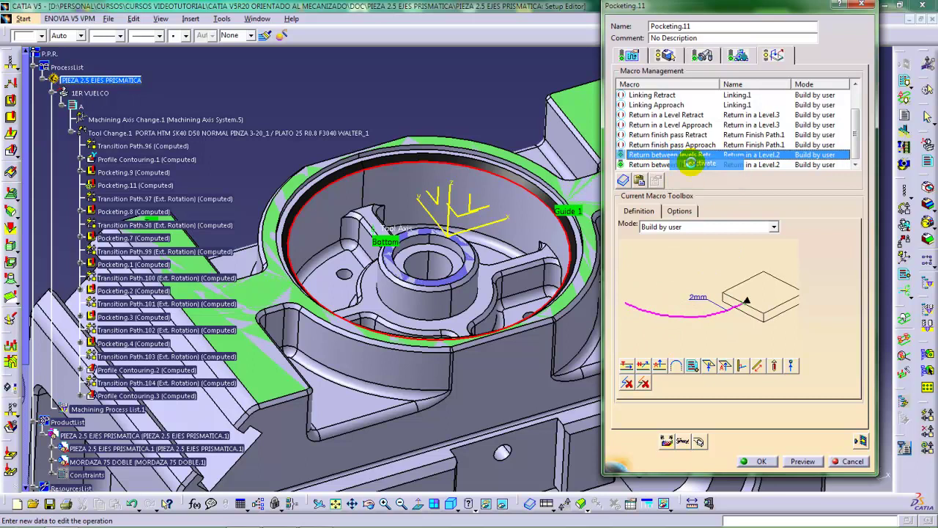
# Compute and replay the Pocketing.11 tool path, examine it inside the circular pocket, and close the replay.
pyautogui.click(860, 440)
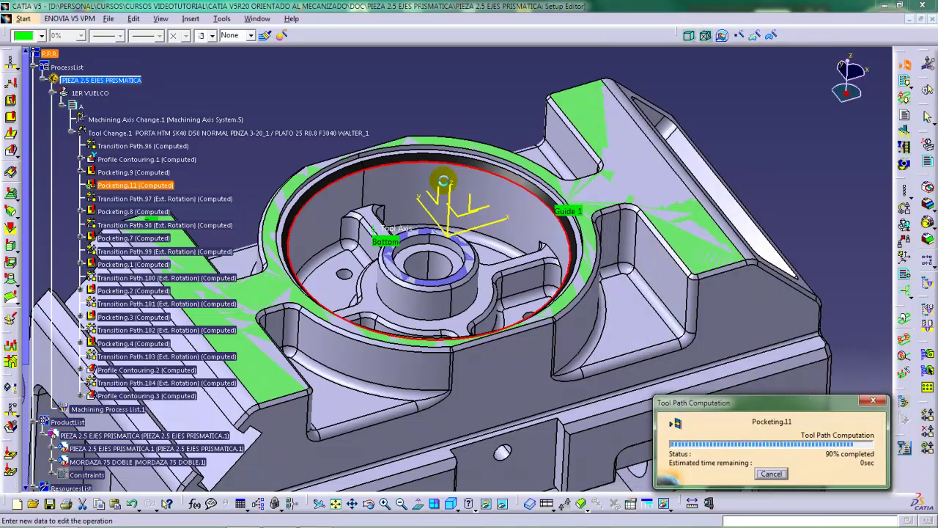
pyautogui.moveTo(410, 247); pyautogui.dragTo(457, 215, button='middle')
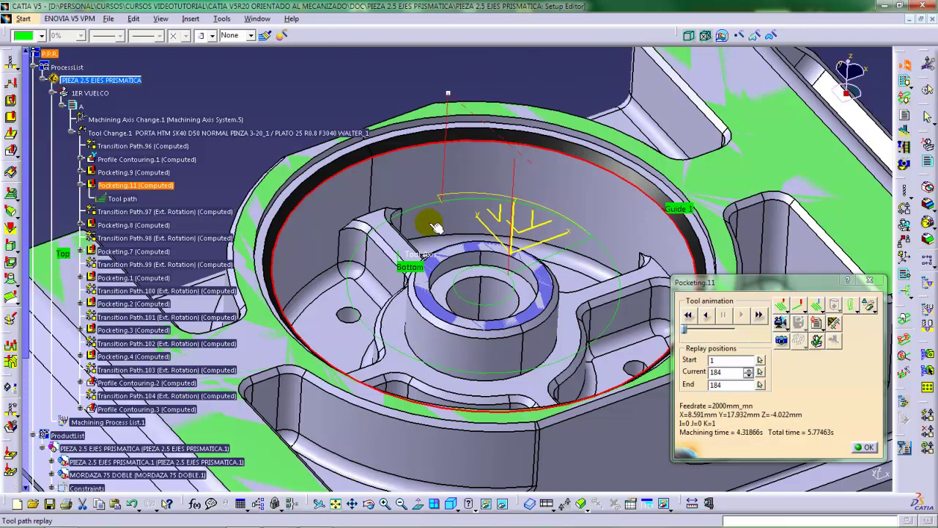
pyautogui.moveTo(436, 227); pyautogui.dragTo(395, 209, button='middle')
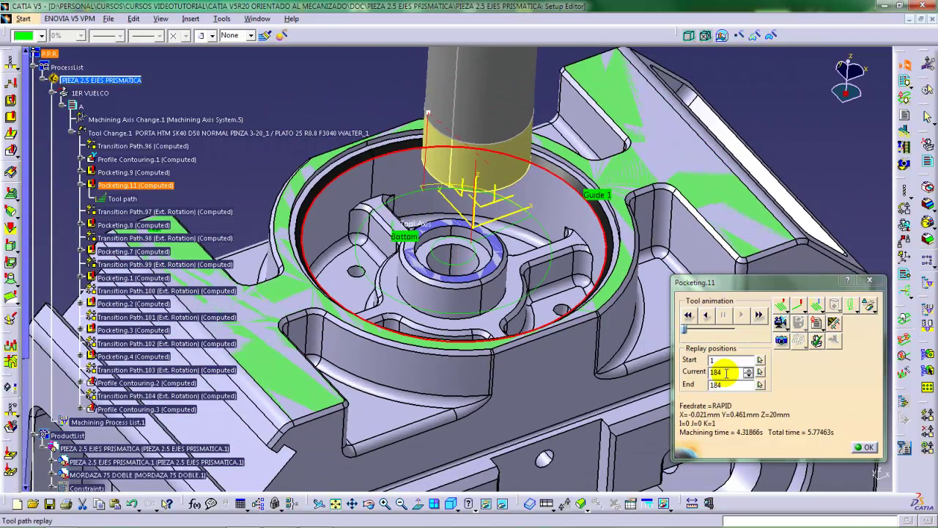
pyautogui.moveTo(509, 273); pyautogui.dragTo(525, 287, button='middle')
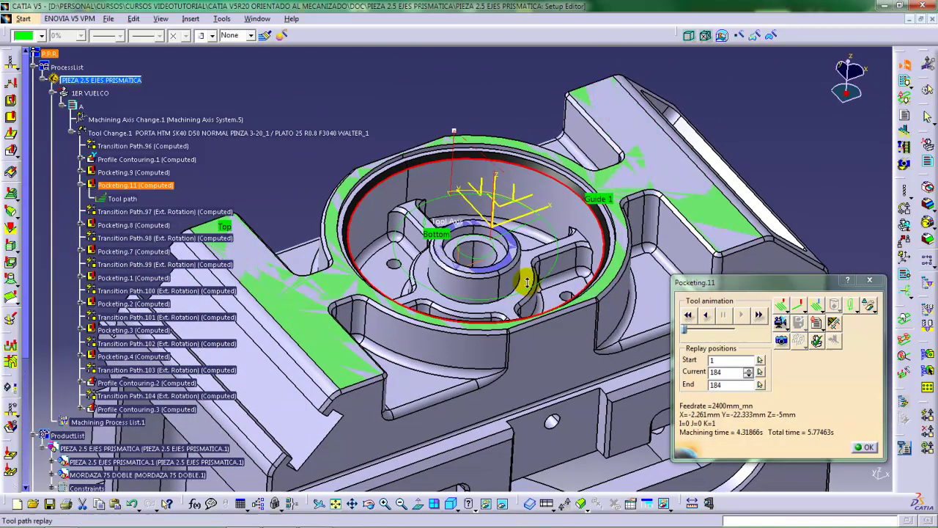
pyautogui.click(866, 449)
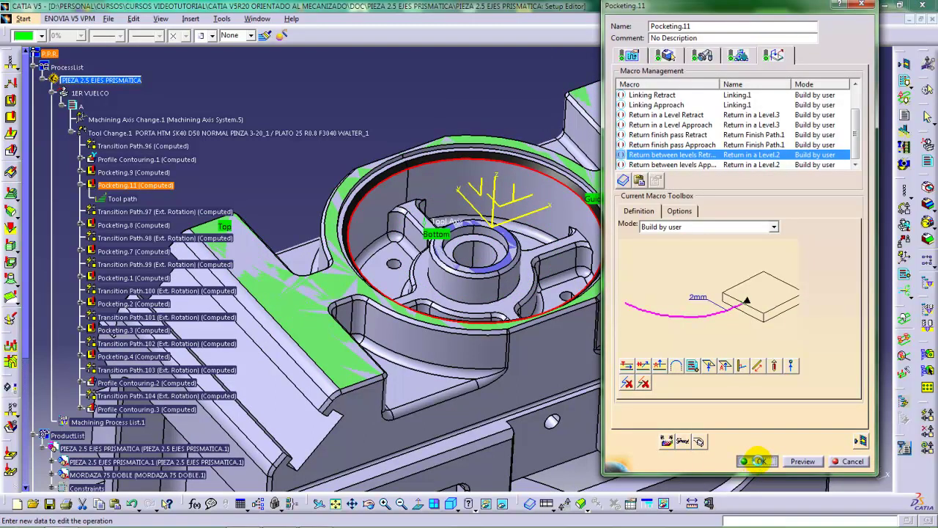
# Accept the Pocketing.11 settings and collapse the operation in the specification tree.
pyautogui.click(759, 461)
pyautogui.moveTo(497, 251); pyautogui.dragTo(456, 237, button='middle')
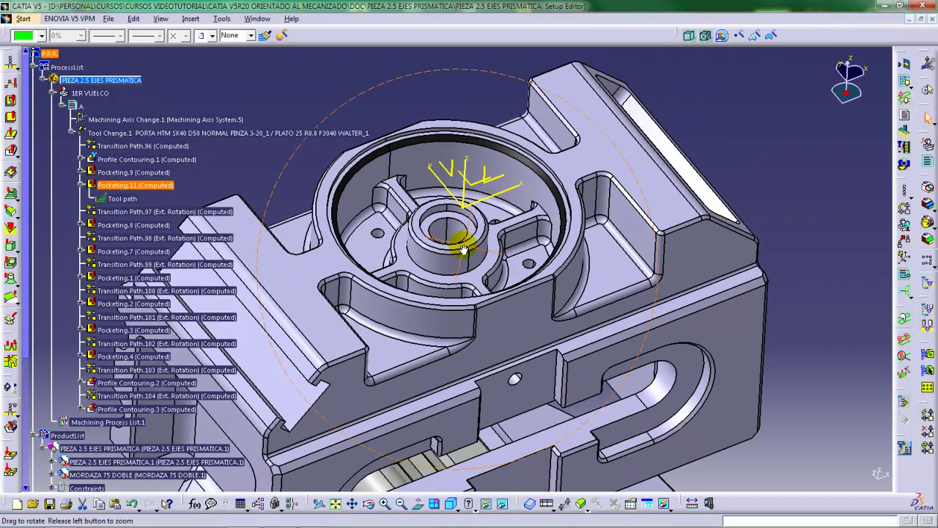
pyautogui.click(79, 185)
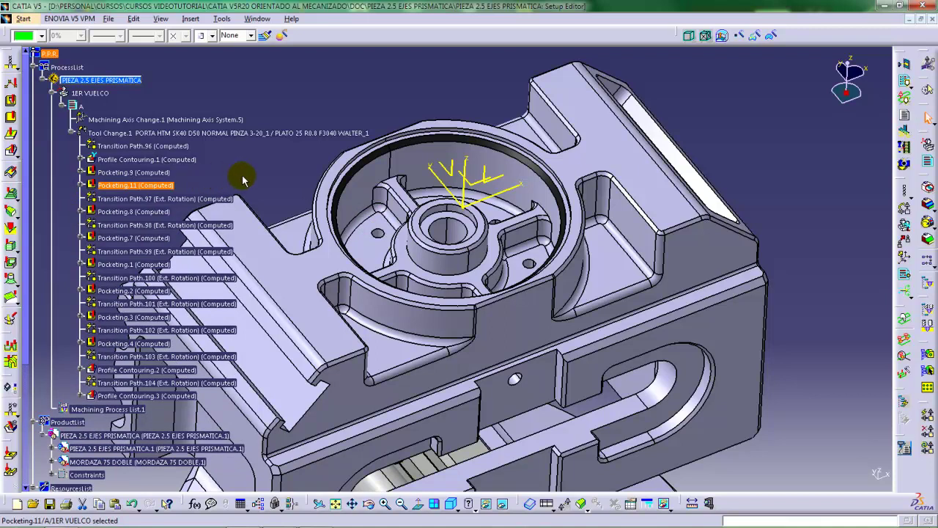
pyautogui.moveTo(387, 199); pyautogui.dragTo(436, 220, button='middle')
pyautogui.moveTo(504, 222); pyautogui.dragTo(491, 197, button='middle')
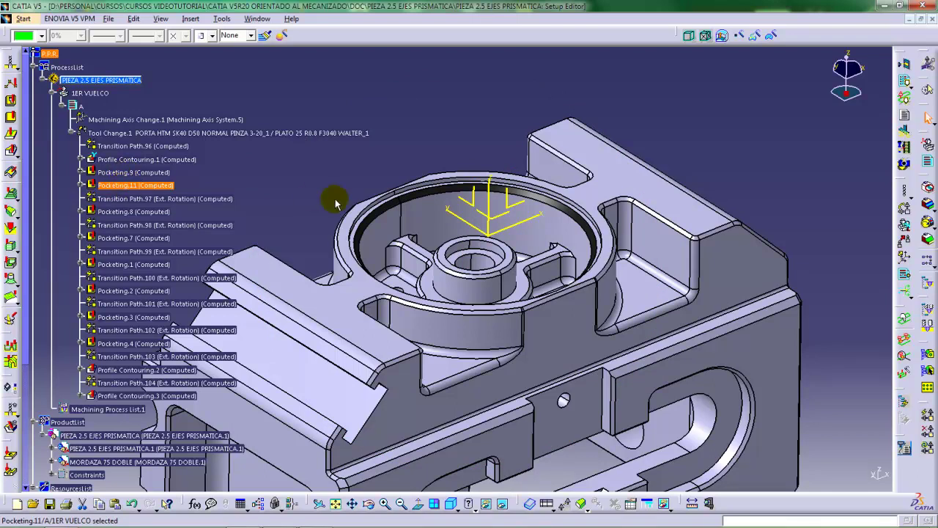
pyautogui.moveTo(473, 211)
pyautogui.mouseDown(button='middle')
pyautogui.moveTo(458, 203)
pyautogui.moveTo(484, 214)
pyautogui.mouseUp(button='middle')
pyautogui.click(126, 173)
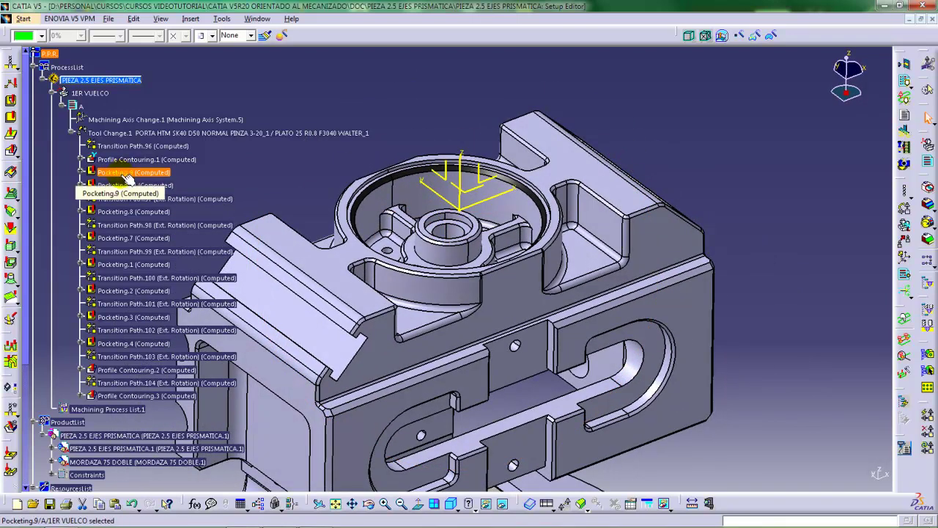
pyautogui.keyDown('ctrl'); pyautogui.click(127, 185); pyautogui.keyUp('ctrl')
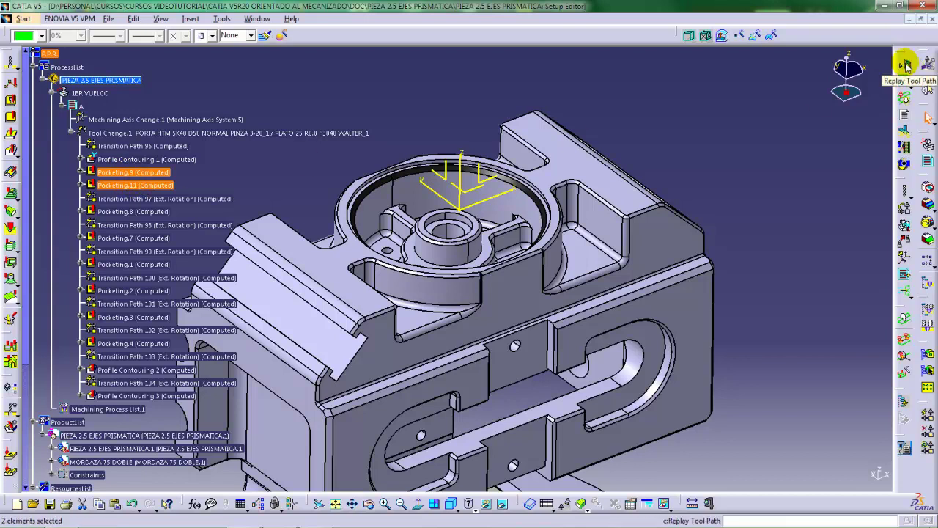
pyautogui.click(755, 170)
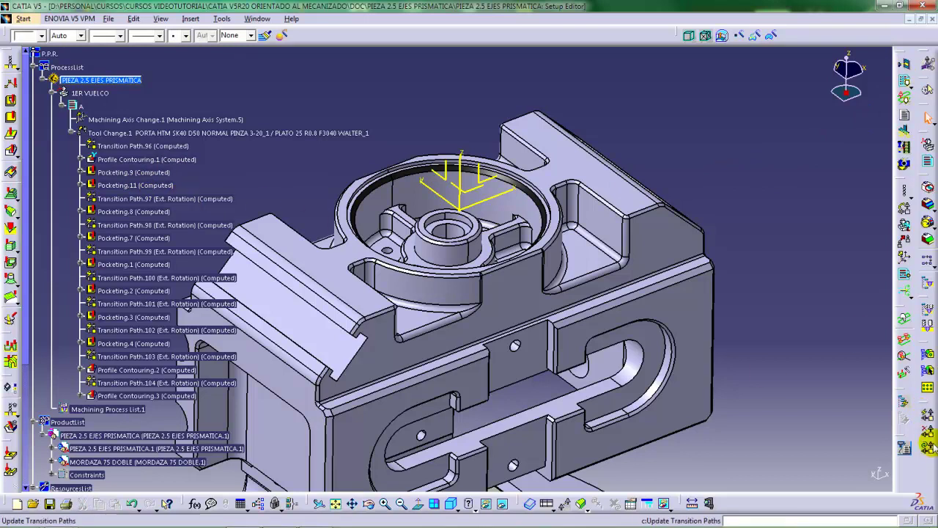
# Generate the transition paths again for manufacturing program A with the existing options.
pyautogui.click(927, 415)
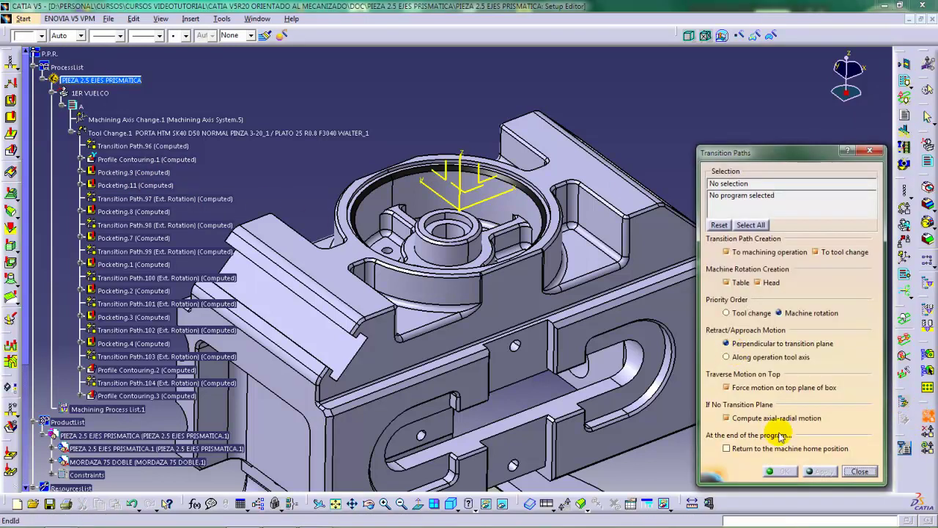
pyautogui.click(81, 106)
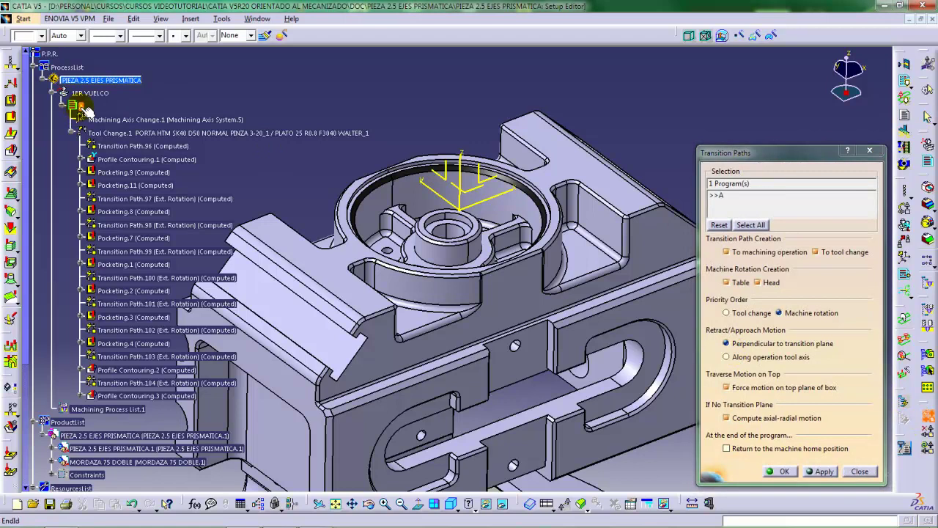
pyautogui.click(783, 471)
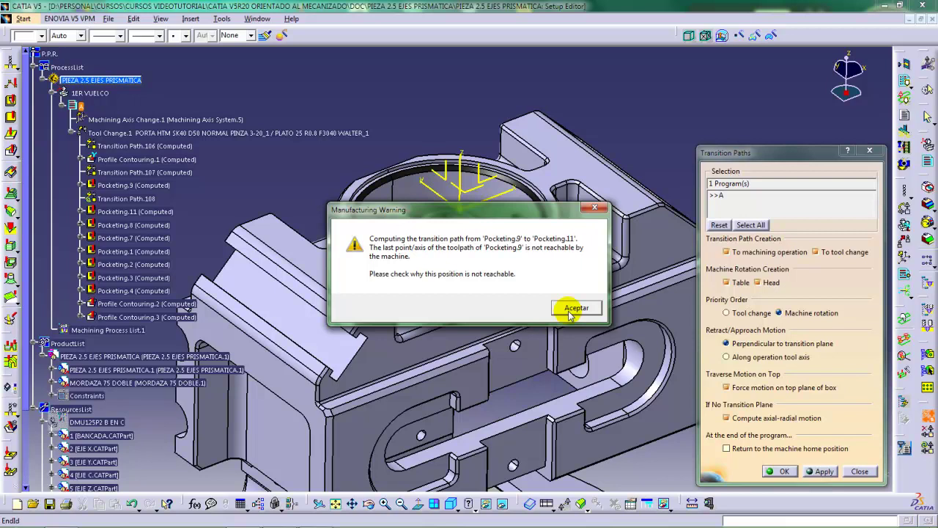
pyautogui.click(572, 309)
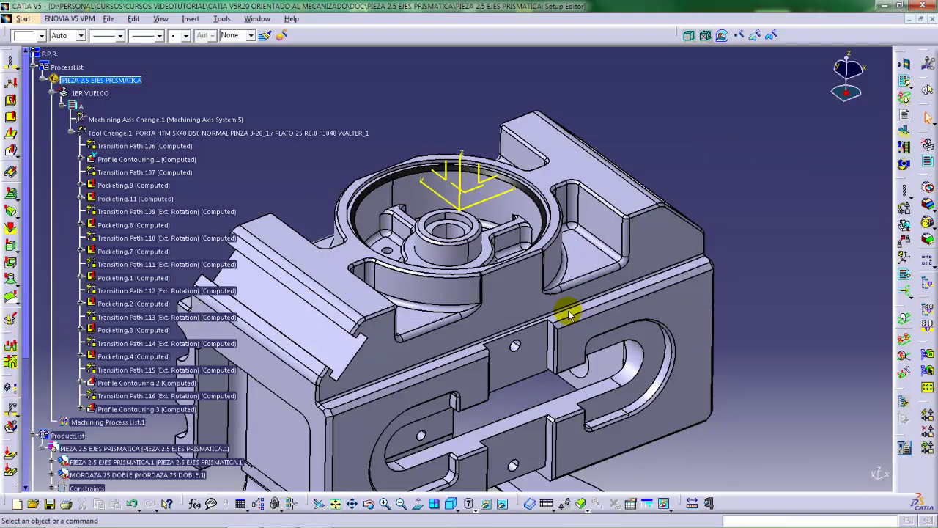
# Run a material removal video simulation of Pocketing.11 on the stock with the animation speed at maximum.
pyautogui.moveTo(503, 285)
pyautogui.mouseDown(button='middle')
pyautogui.moveTo(446, 275)
pyautogui.moveTo(523, 293)
pyautogui.moveTo(513, 288)
pyautogui.moveTo(517, 297)
pyautogui.mouseUp(button='middle')
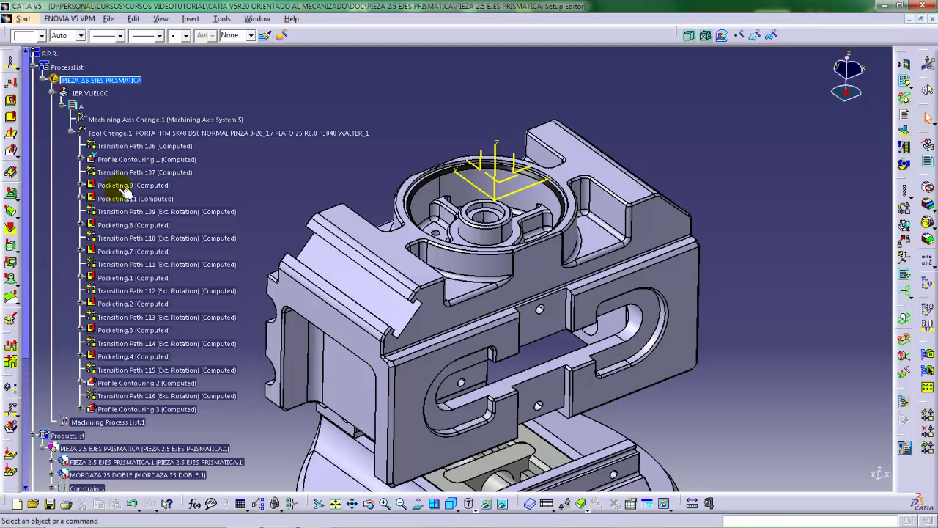
pyautogui.moveTo(480, 224); pyautogui.dragTo(473, 245, button='middle')
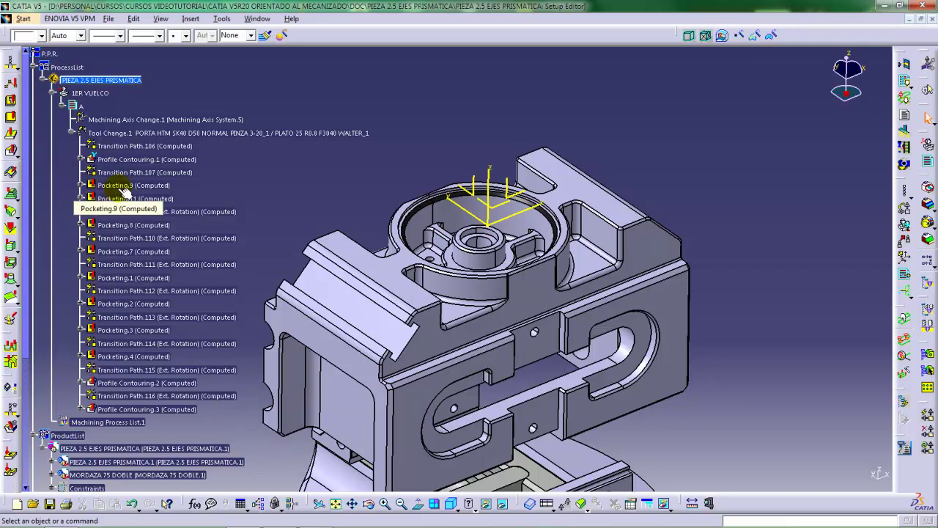
pyautogui.click(137, 147)
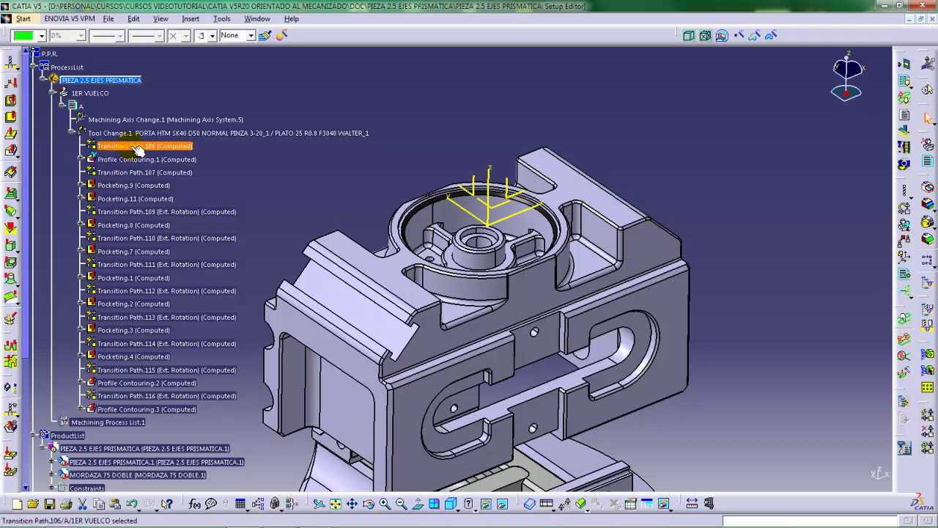
pyautogui.click(132, 200)
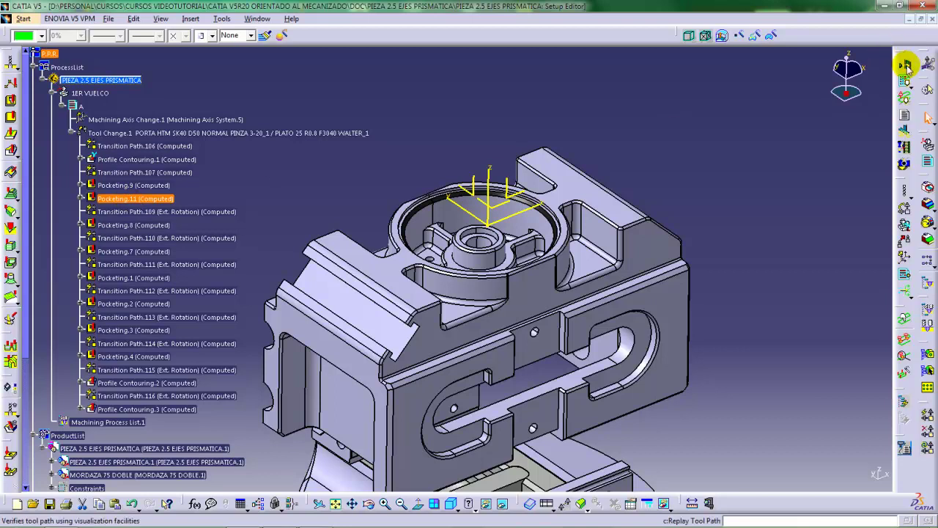
pyautogui.click(906, 62)
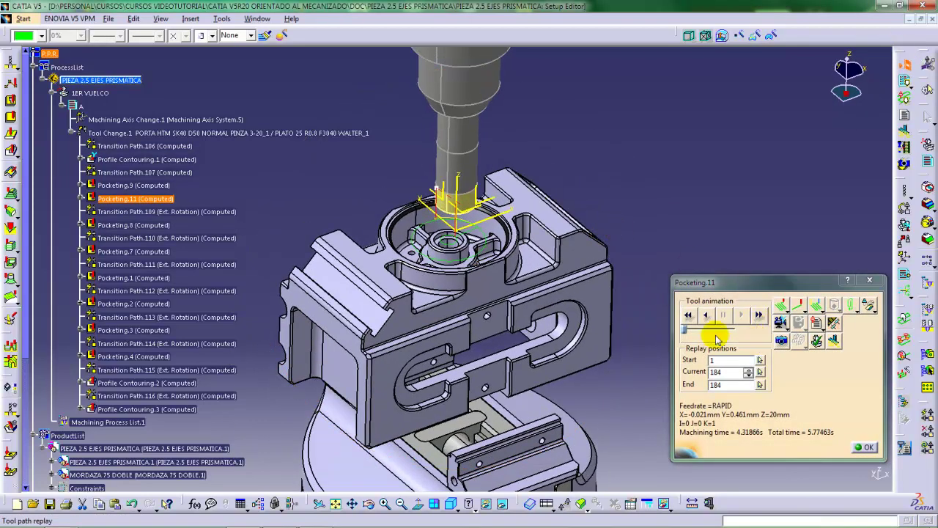
pyautogui.moveTo(684, 329); pyautogui.dragTo(738, 332)
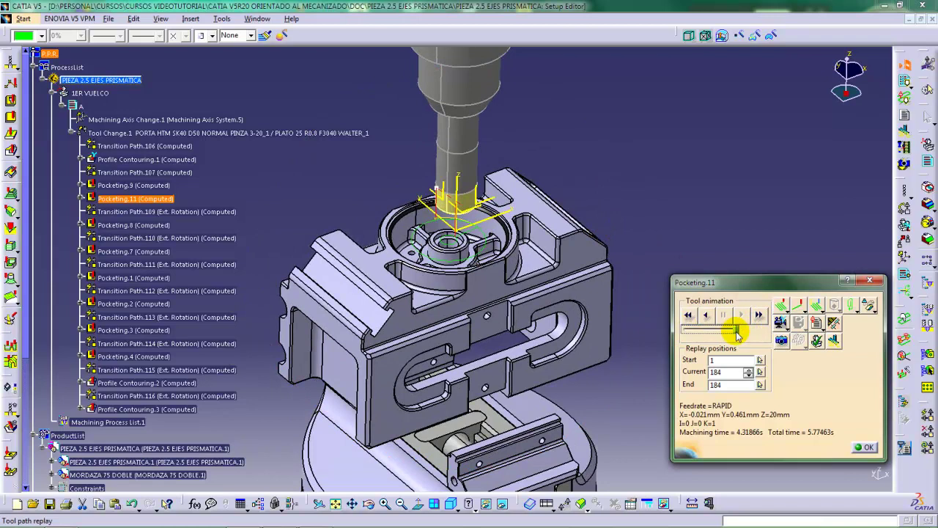
pyautogui.click(780, 322)
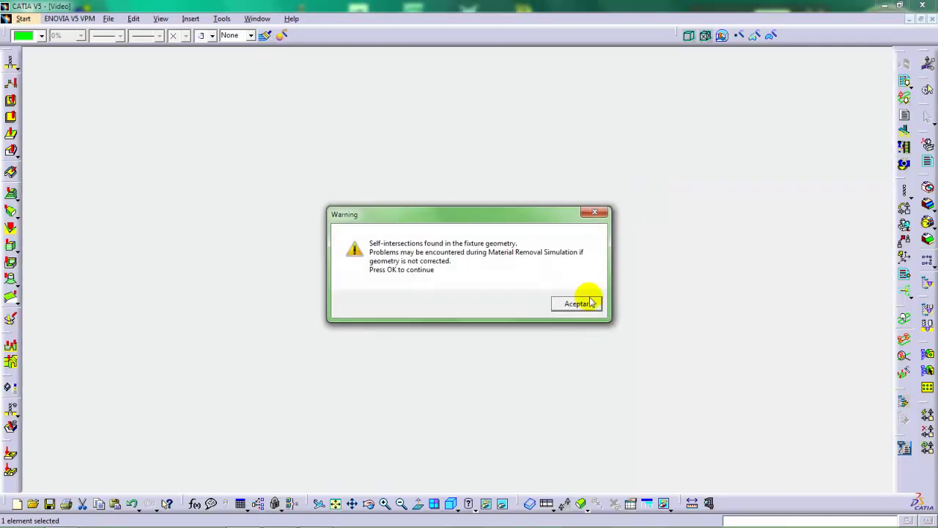
pyautogui.click(576, 308)
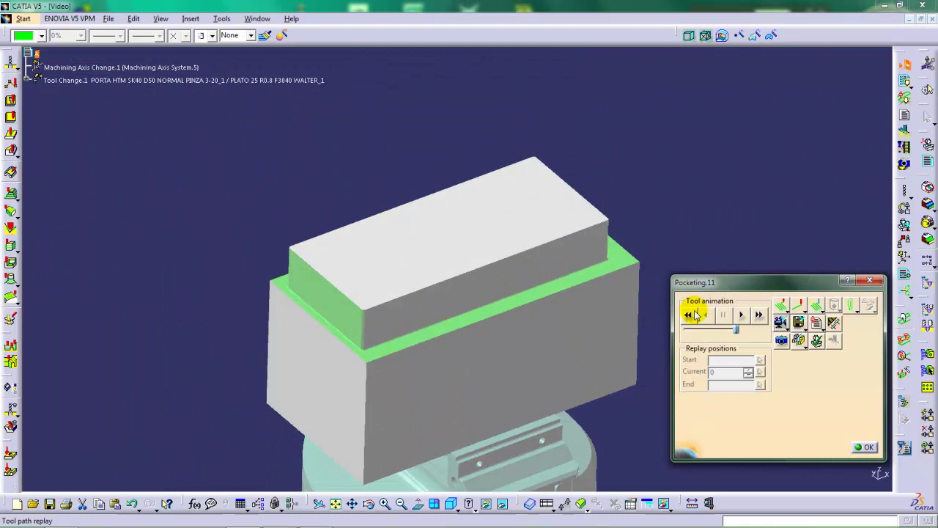
pyautogui.click(740, 314)
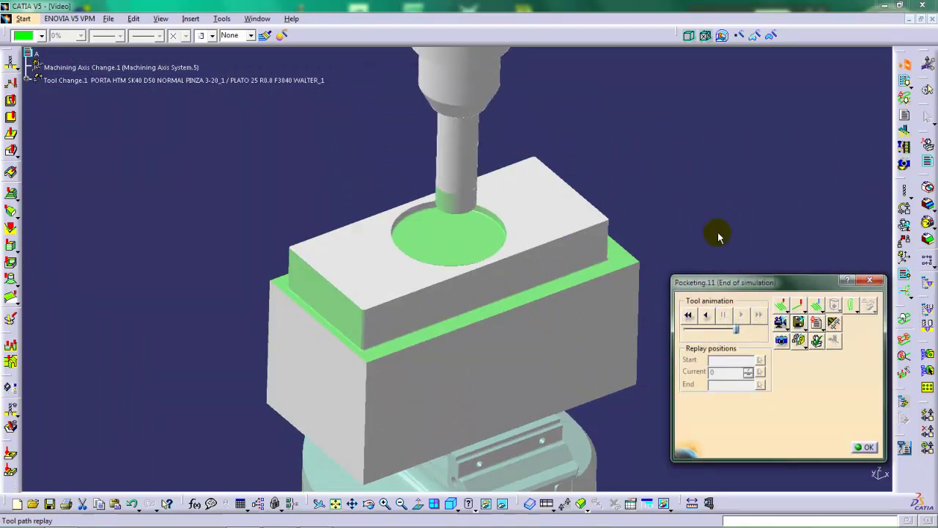
# Store the material removal video result with the Pocketing.11 operation and close the simulation.
pyautogui.moveTo(454, 301); pyautogui.dragTo(435, 272, button='middle')
pyautogui.click(799, 322)
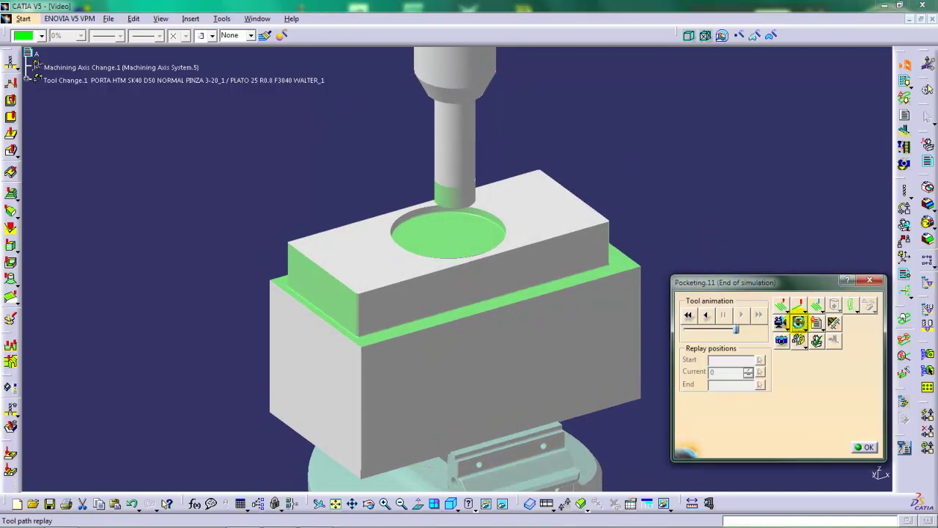
pyautogui.click(504, 297)
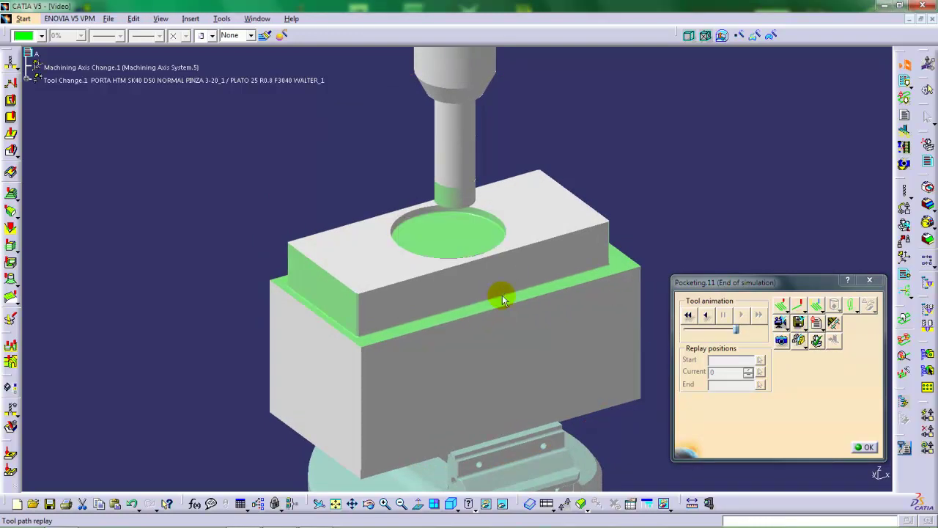
pyautogui.click(865, 447)
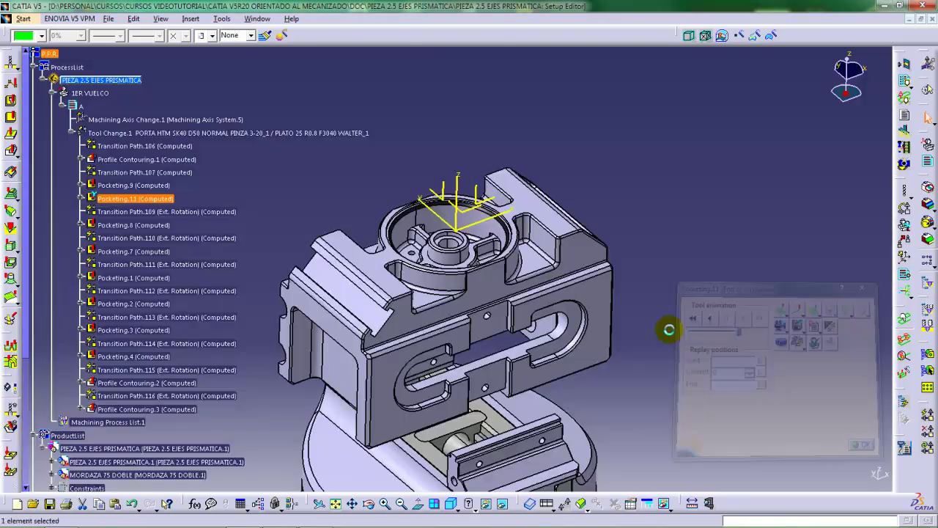
# Save all modified documents of the machining process.
pyautogui.click(106, 19)
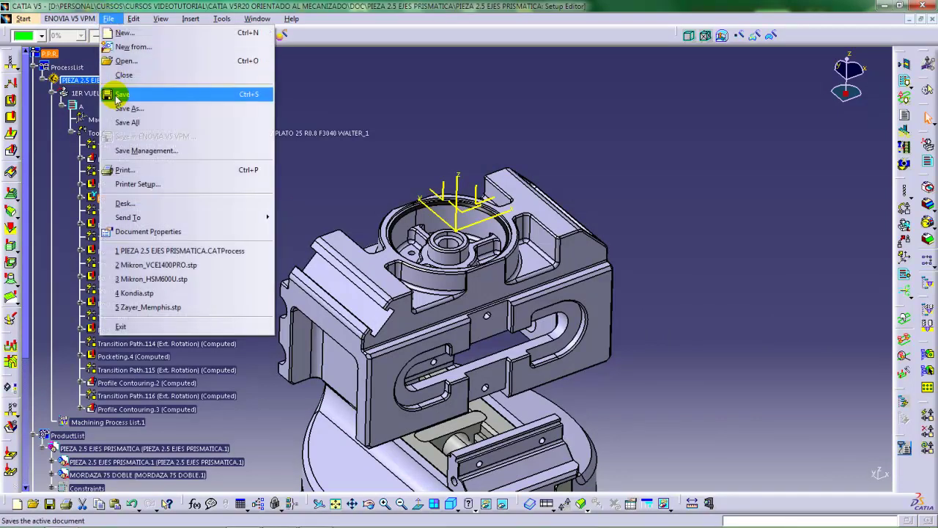
pyautogui.click(129, 123)
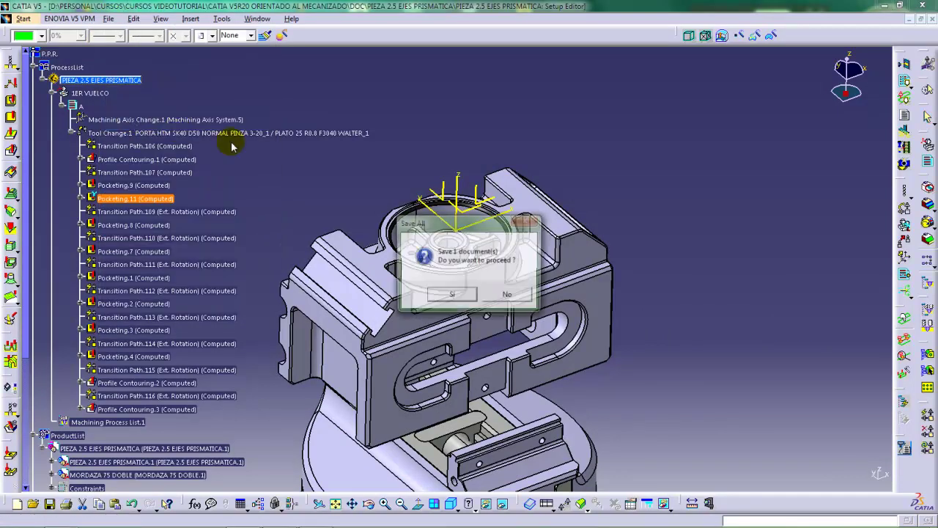
pyautogui.click(454, 294)
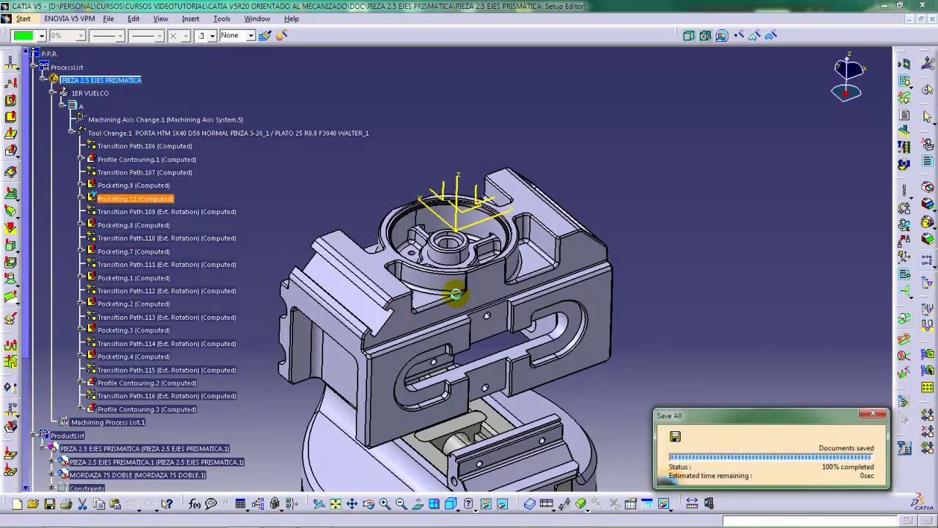